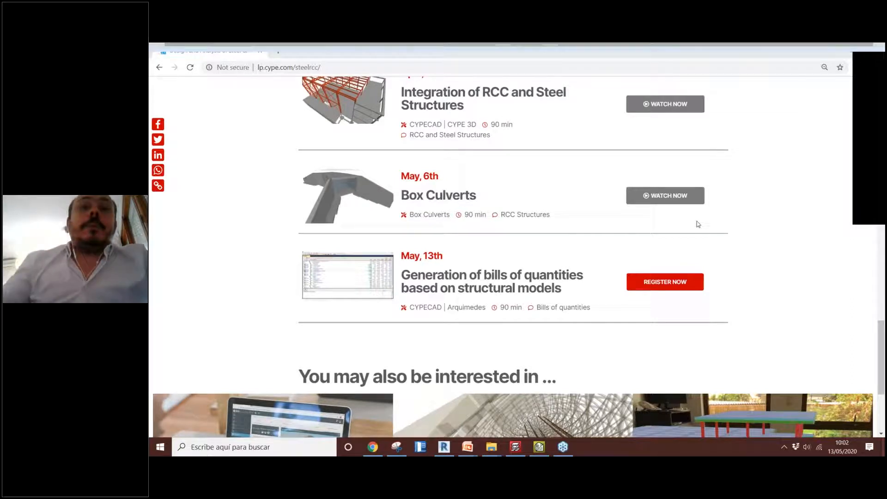
scroll(653, 231, "up", 4)
scroll(654, 232, "down", 3)
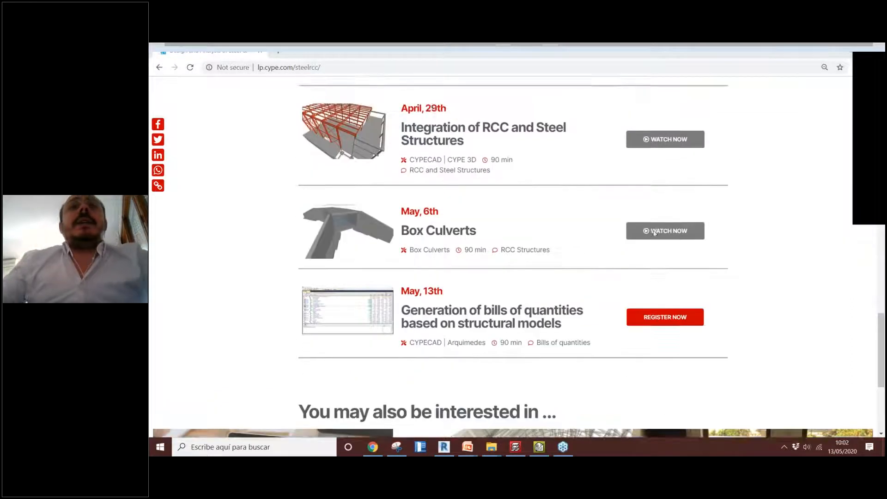
scroll(654, 232, "down", 1)
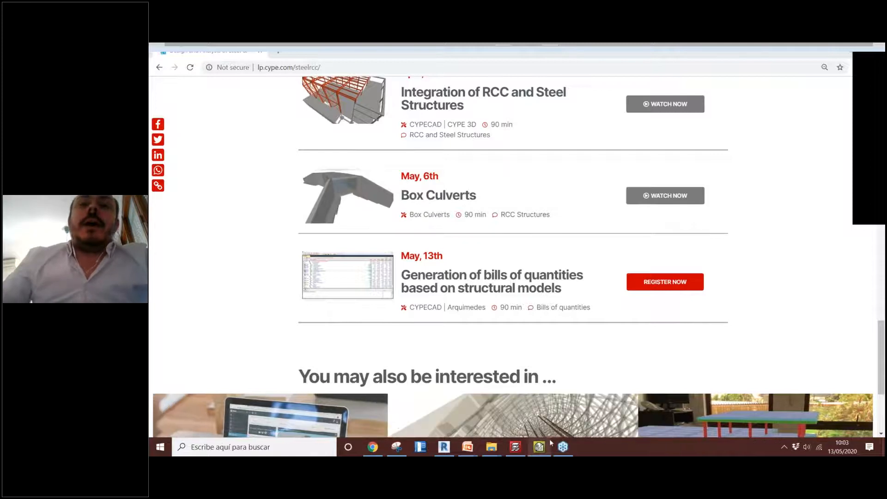
- Open the CYPE 2020 (English) launcher from the desktop and browse the Structures, MEP, CYPETHERM and Management program groups
left_click(829, 46)
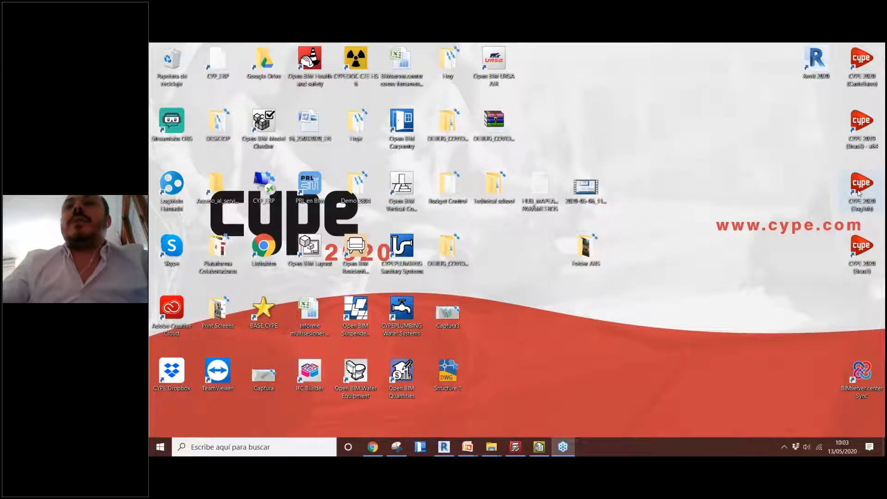
left_click(784, 447)
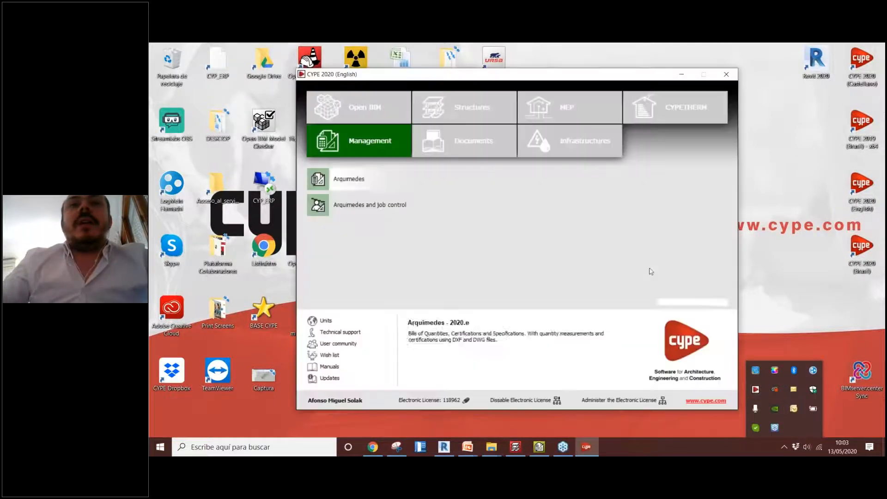
left_click(459, 105)
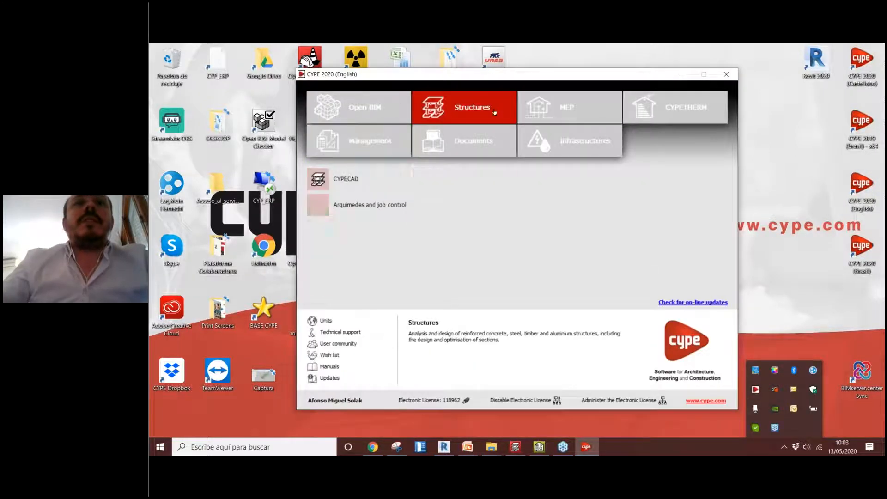
left_click(564, 109)
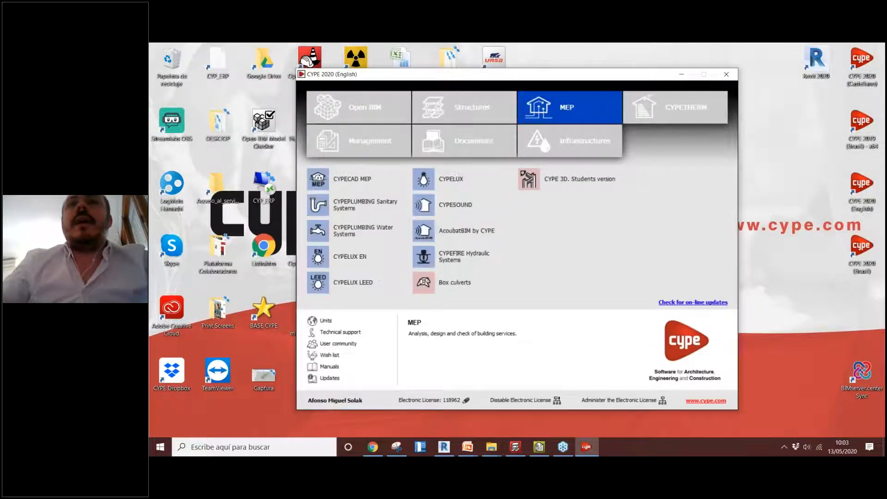
left_click(654, 107)
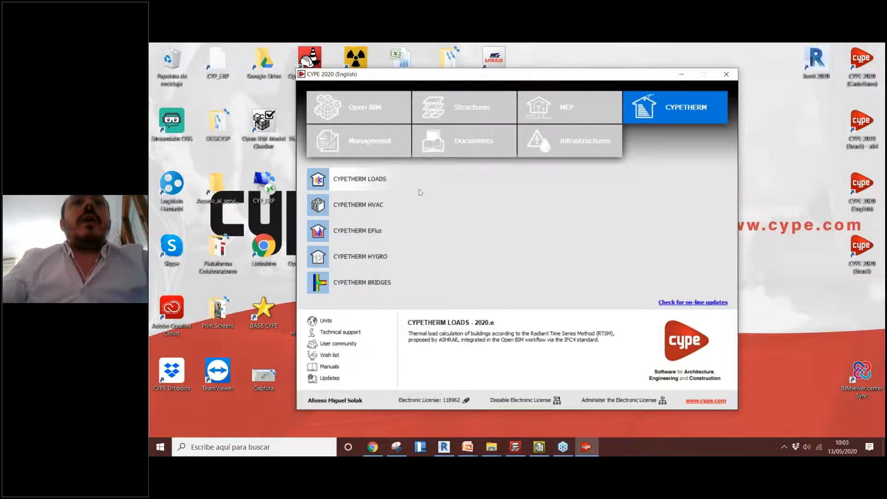
left_click(389, 146)
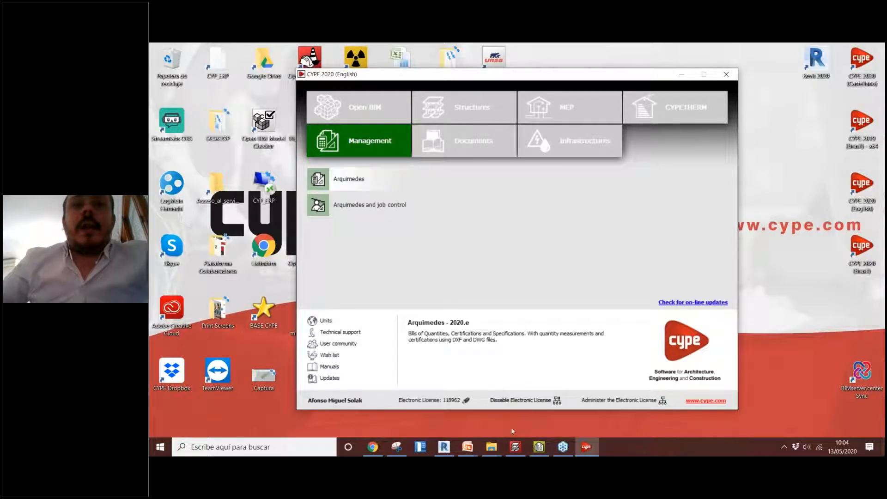
- Switch to Arquimedes and look through its price banks and work areas, returning to the list of budgets
left_click(541, 448)
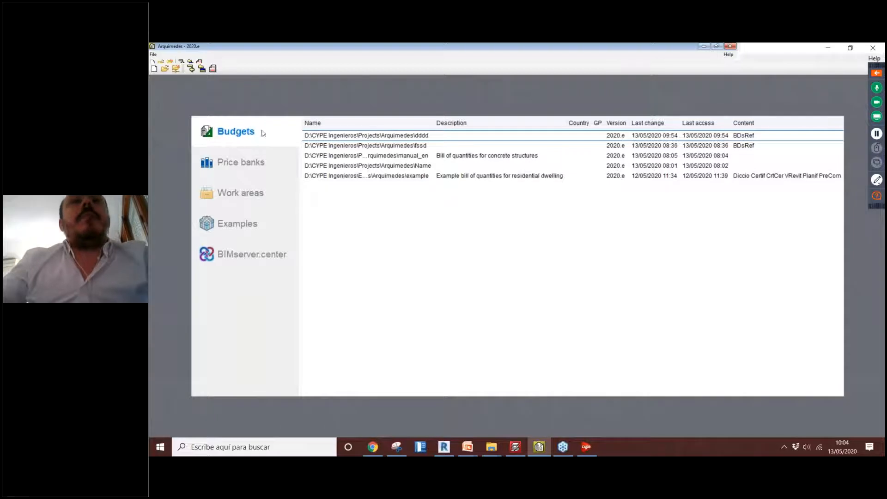
left_click(242, 162)
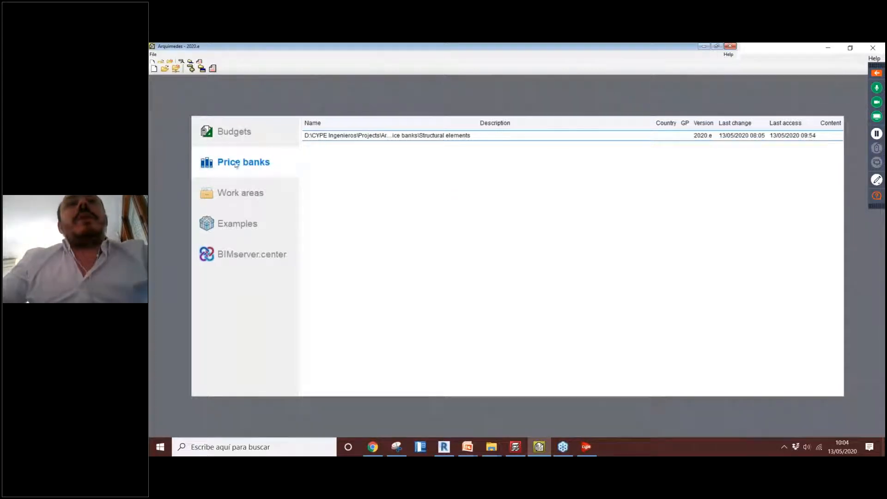
left_click(245, 191)
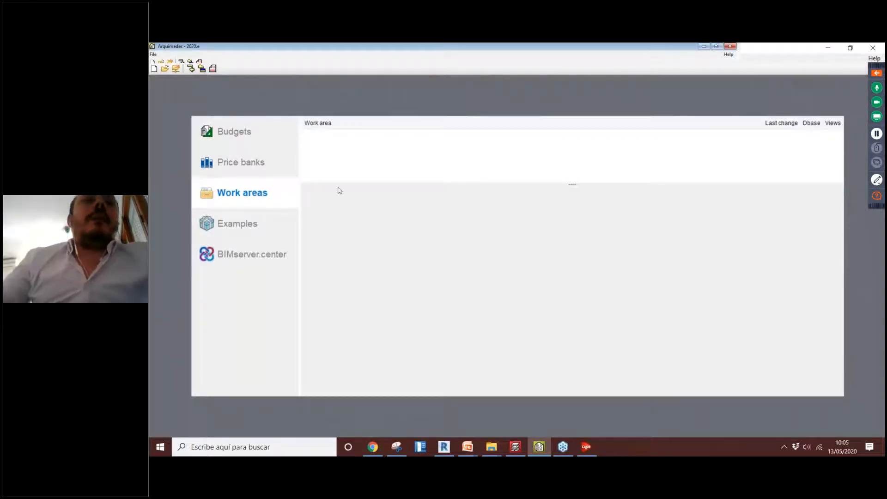
left_click(269, 134)
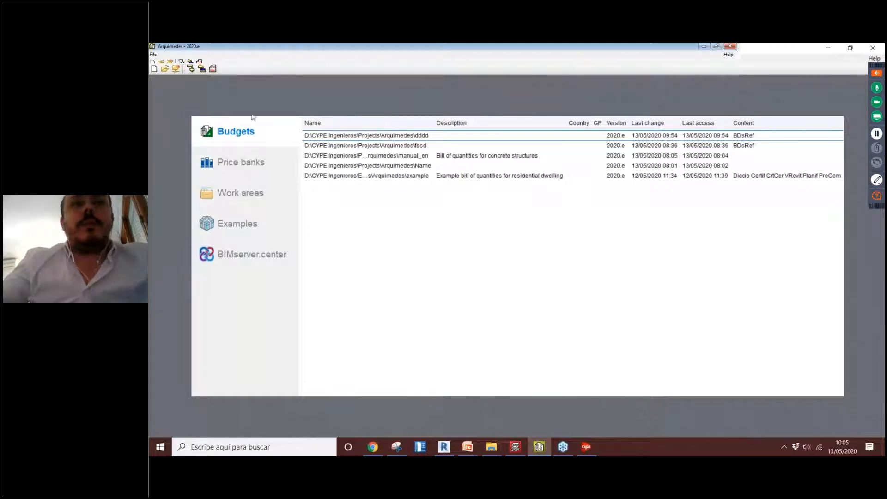
- Start a new database of the Bill of quantities type and name it "Name of the budget"
left_click(154, 68)
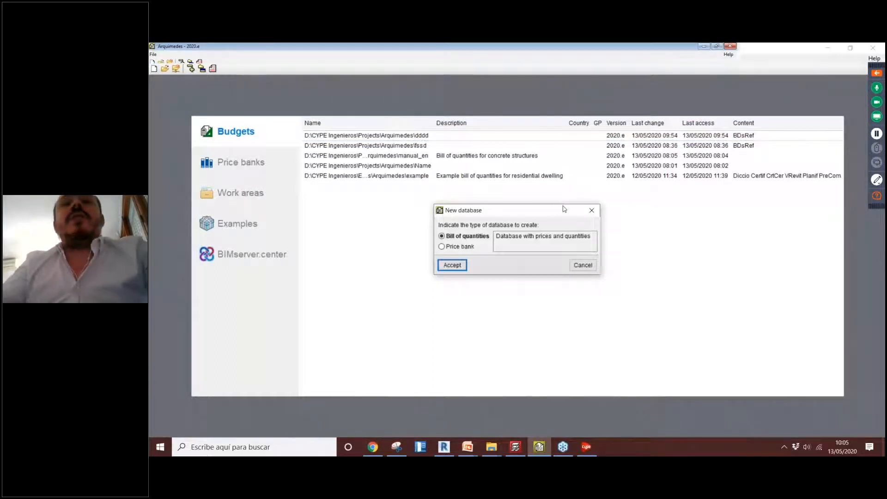
left_click(471, 247)
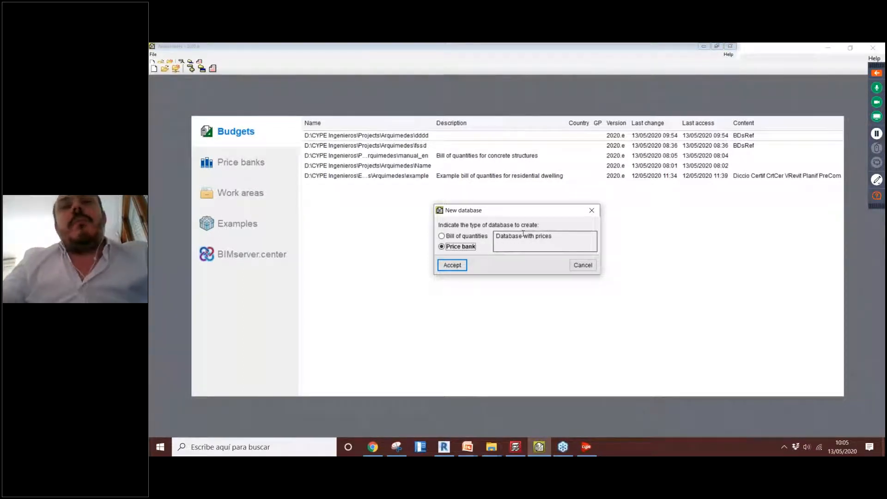
left_click(476, 237)
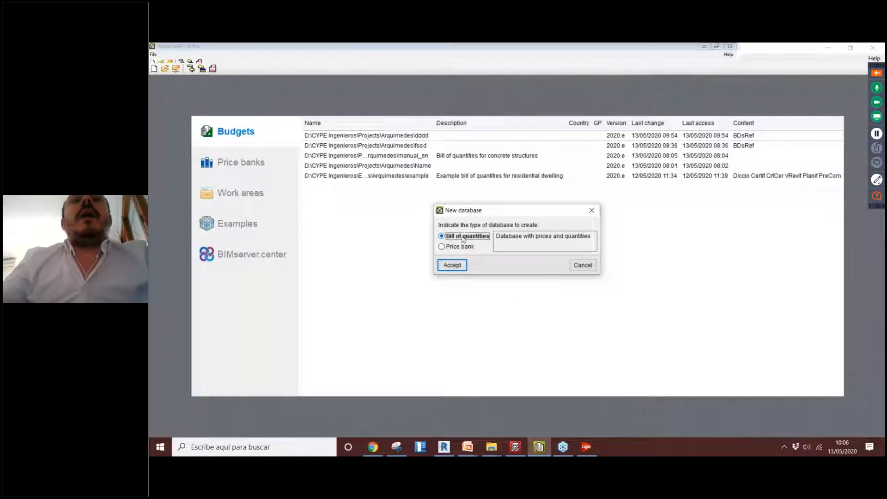
left_click(452, 265)
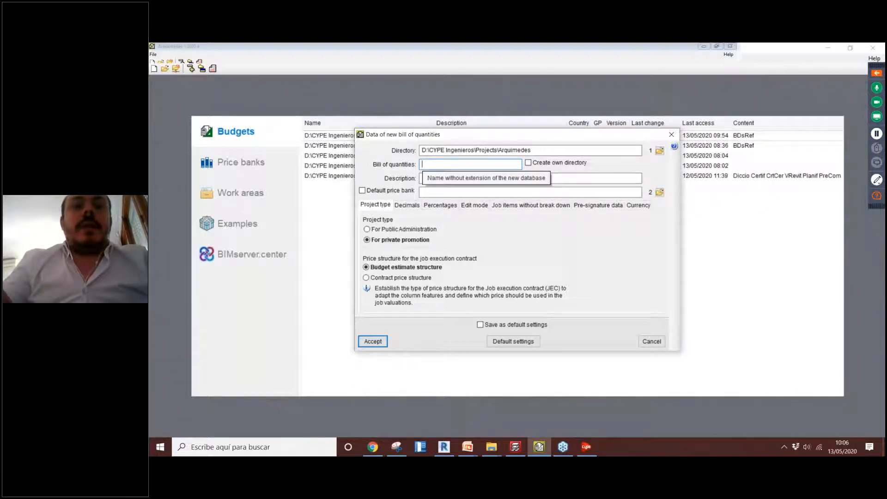
type("me of the budget")
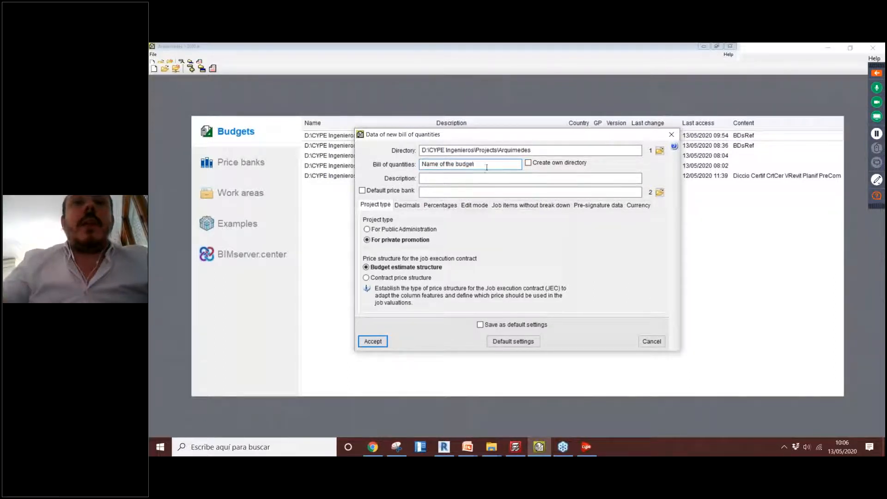
left_click(426, 179)
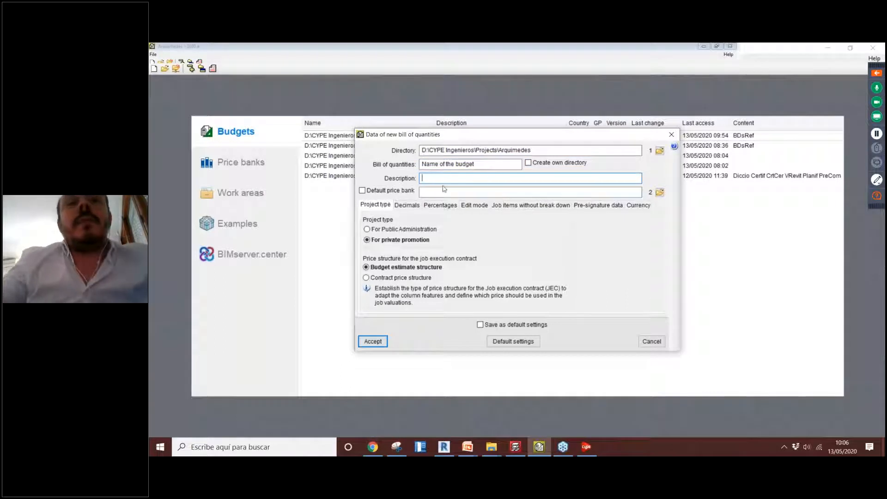
- Enable a default price bank for the new bill of quantities and assign the file Structural elements.dbd
left_click(378, 194)
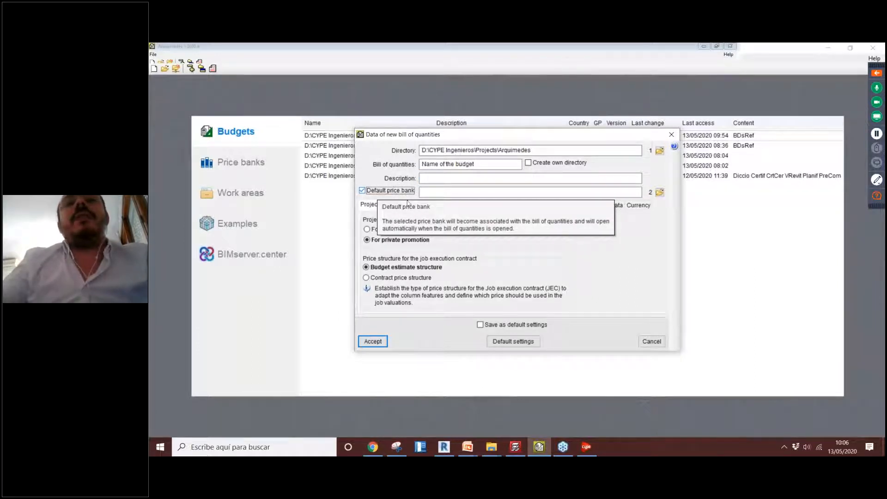
left_click(512, 195)
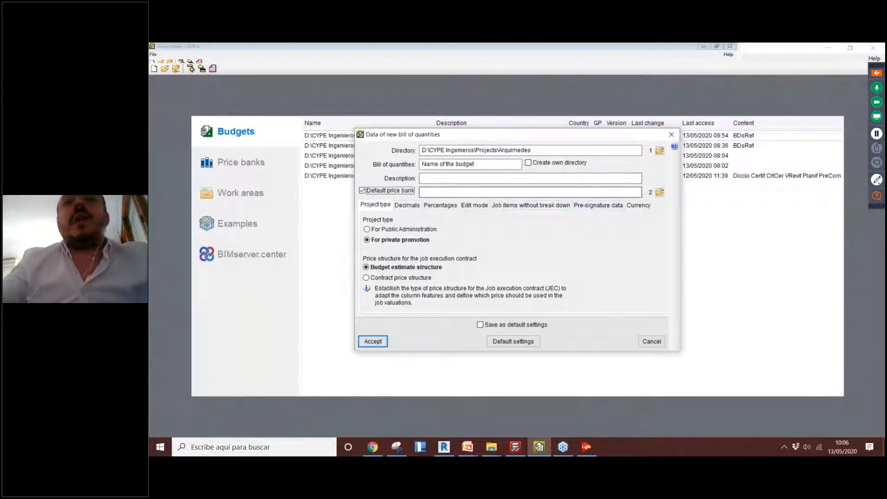
left_click(659, 192)
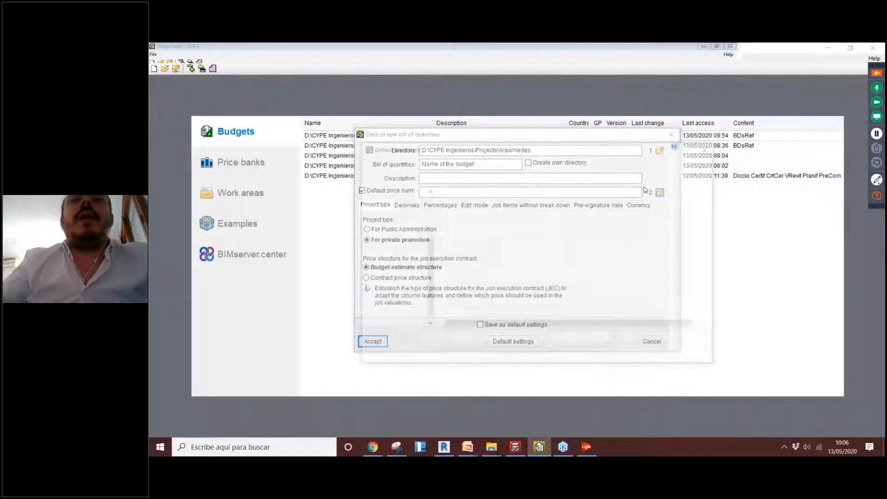
left_click(484, 208)
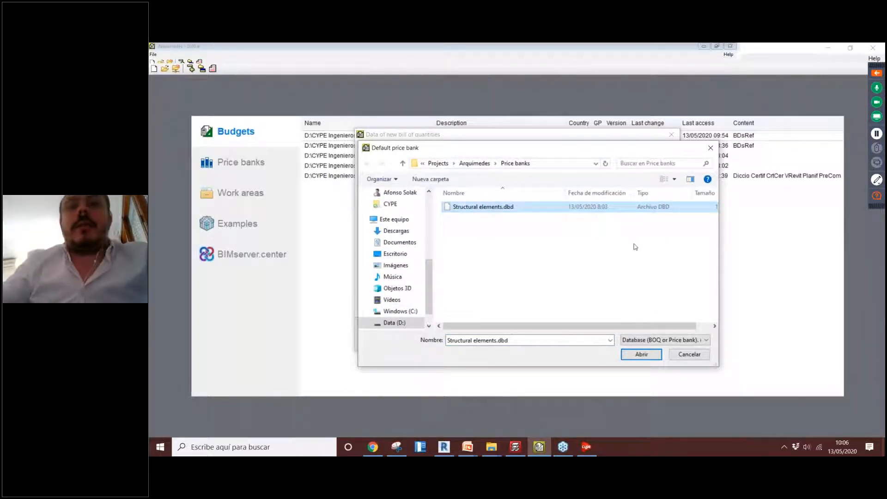
left_click(641, 354)
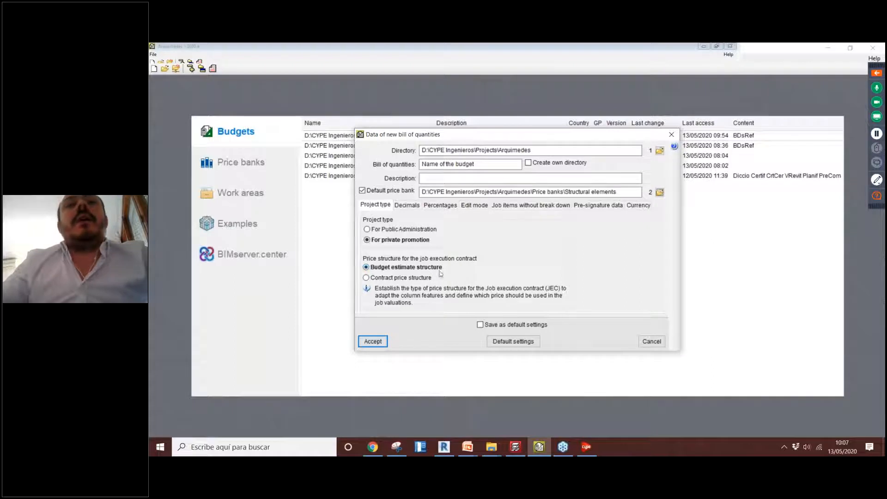
- Review the decimals, percentages and pre-signature data settings of the new bill of quantities
left_click(406, 206)
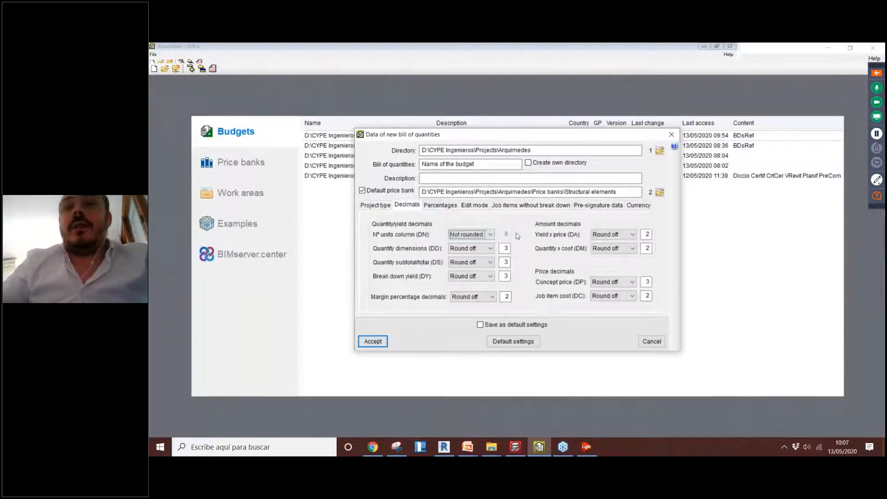
left_click(440, 205)
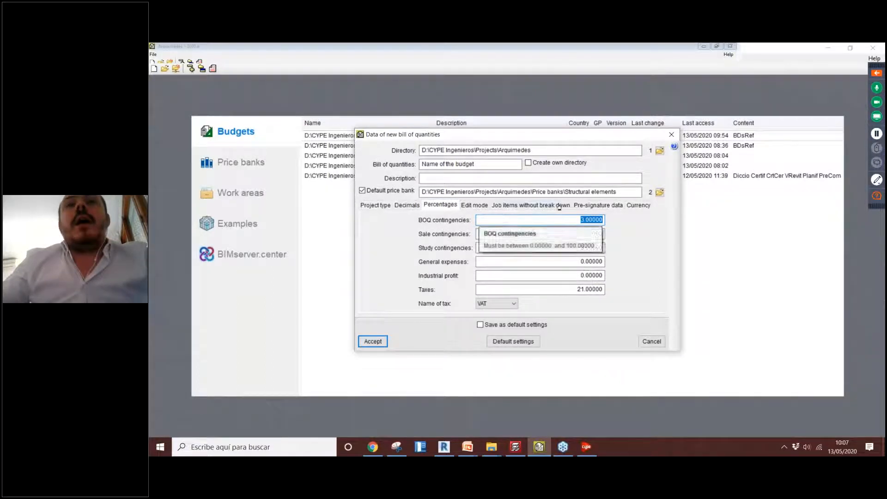
left_click(601, 205)
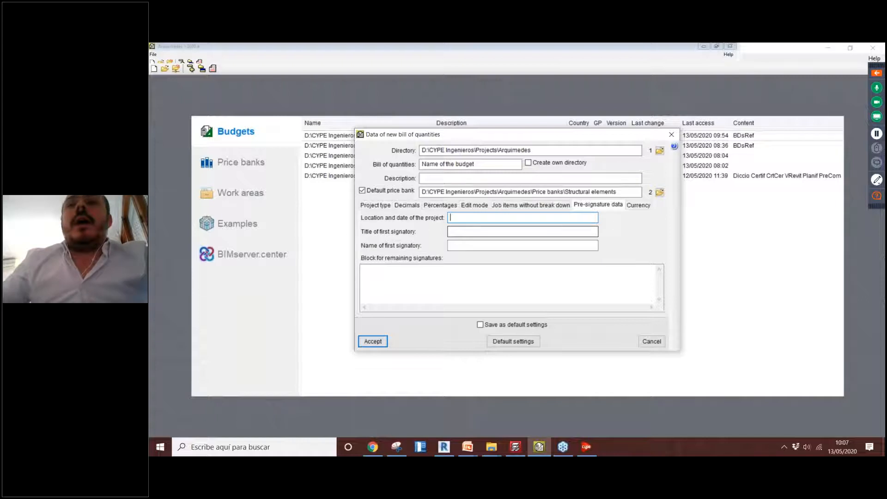
- Keep Euro (EUR) as the currency and create the bill of quantities, copying all break downs and keeping the reference to STRUCTURAL ELEMENTS
left_click(638, 205)
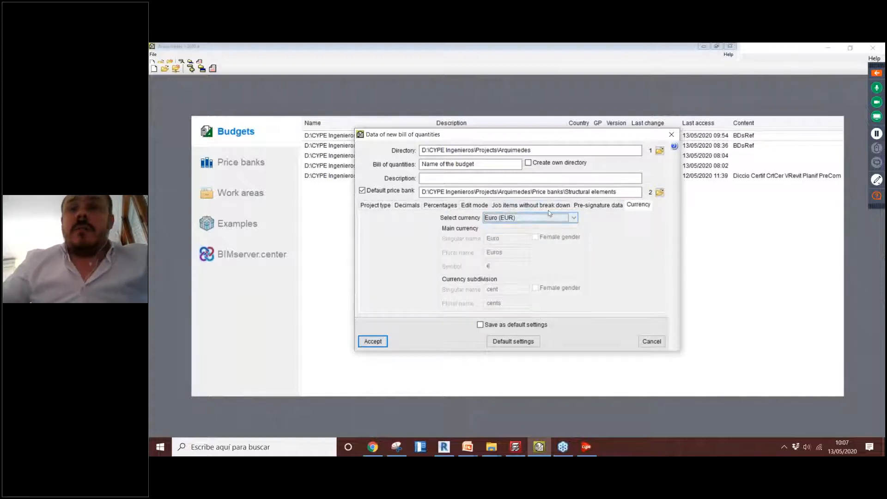
left_click(546, 220)
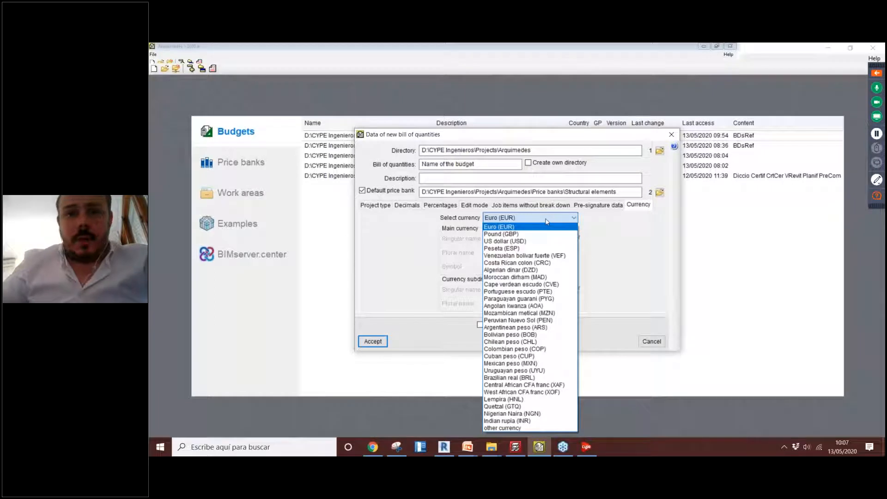
left_click(597, 225)
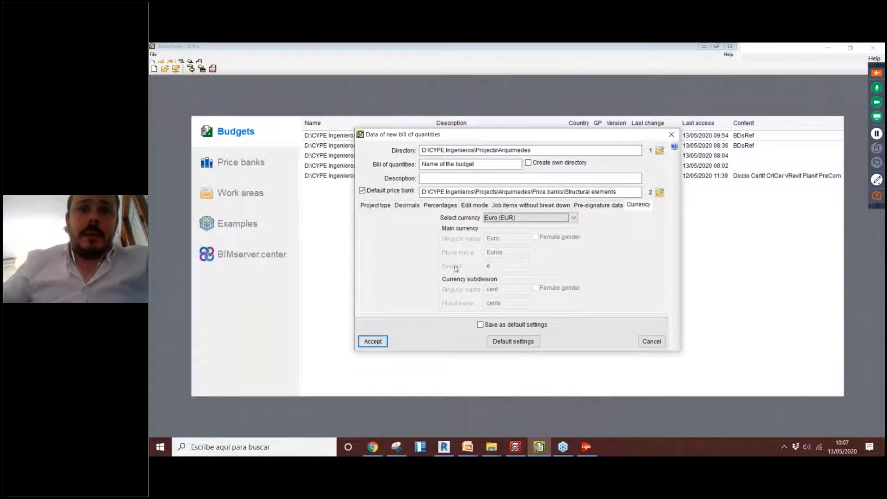
left_click(372, 342)
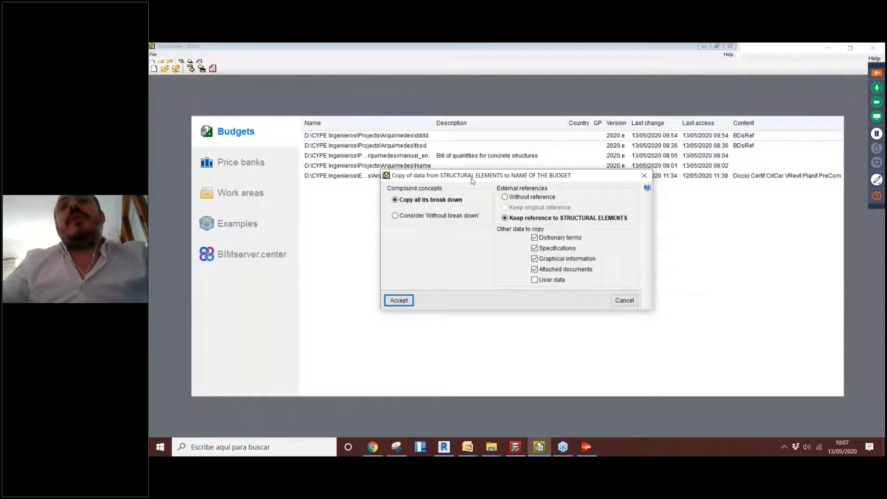
left_click(398, 300)
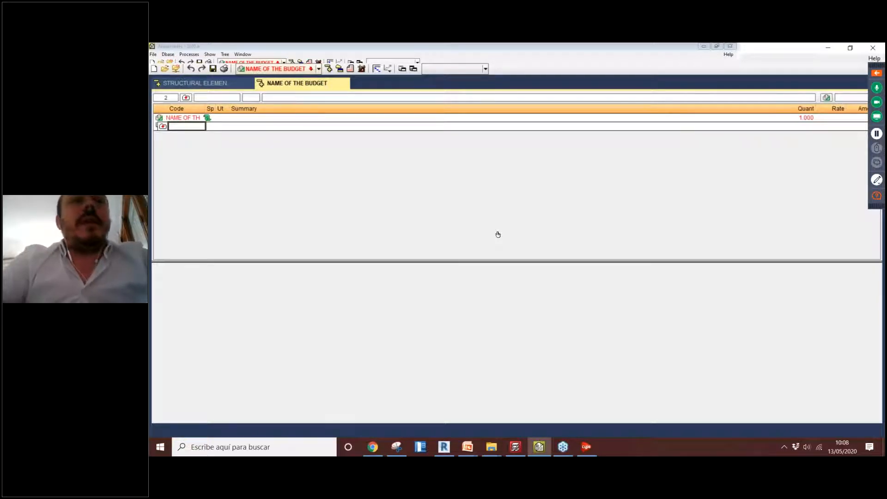
- Alternate between the STRUCTURAL ELEMENTS price bank and the NAME OF THE BUDGET views to compare them, ending on the price bank
left_click(236, 83)
left_click(278, 87)
left_click(220, 85)
left_click(286, 86)
left_click(227, 85)
left_click(291, 85)
left_click_drag(229, 86, 265, 86)
left_click(229, 85)
left_click(285, 87)
left_click(225, 86)
left_click(276, 86)
left_click(222, 86)
left_click(277, 85)
left_click(229, 85)
left_click(277, 86)
left_click(215, 85)
left_click(271, 86)
left_click(230, 86)
left_click(298, 86)
left_click(229, 85)
left_click(263, 84)
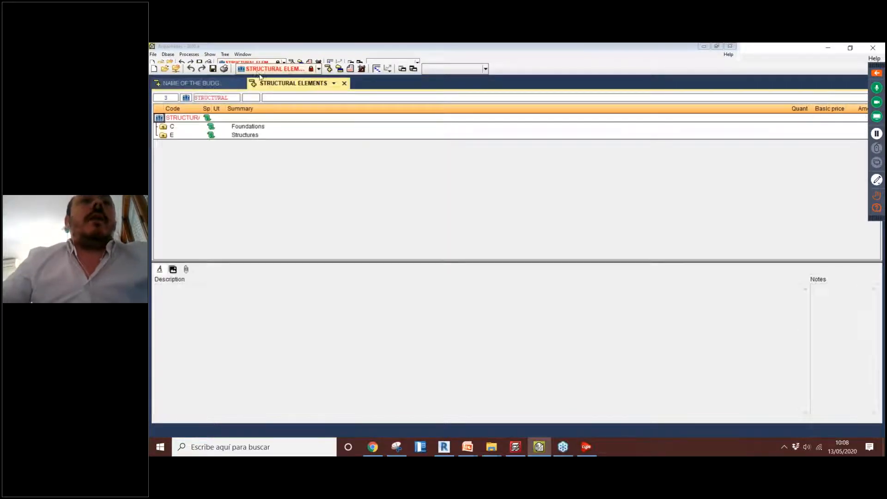
- Place the STRUCTURAL ELEMENTS view in a new vertical group beside the budget, and close that price bank view
left_click(242, 55)
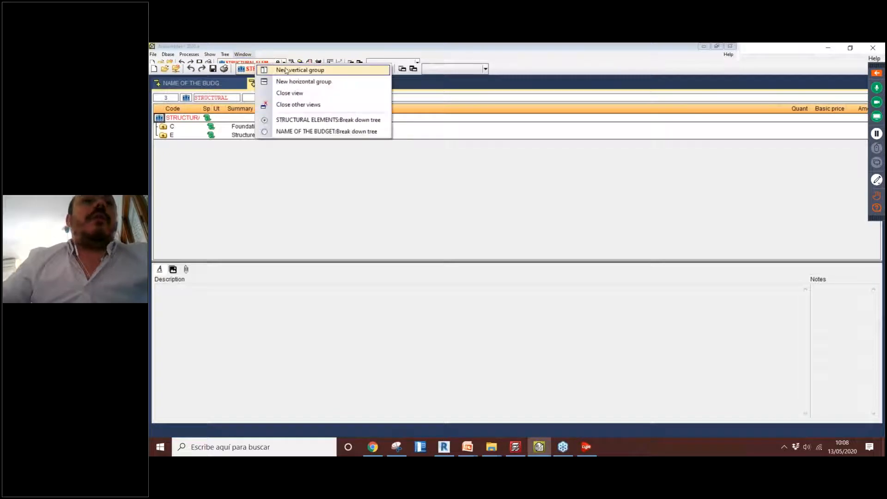
left_click(286, 70)
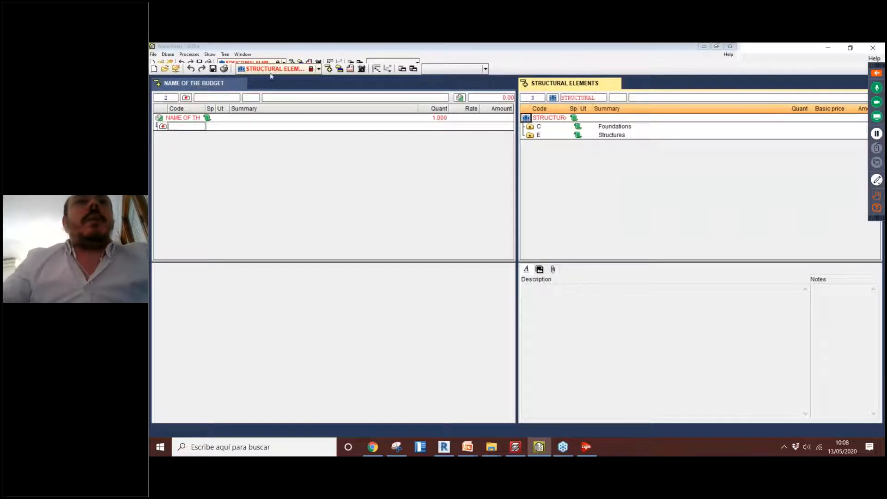
left_click(616, 84)
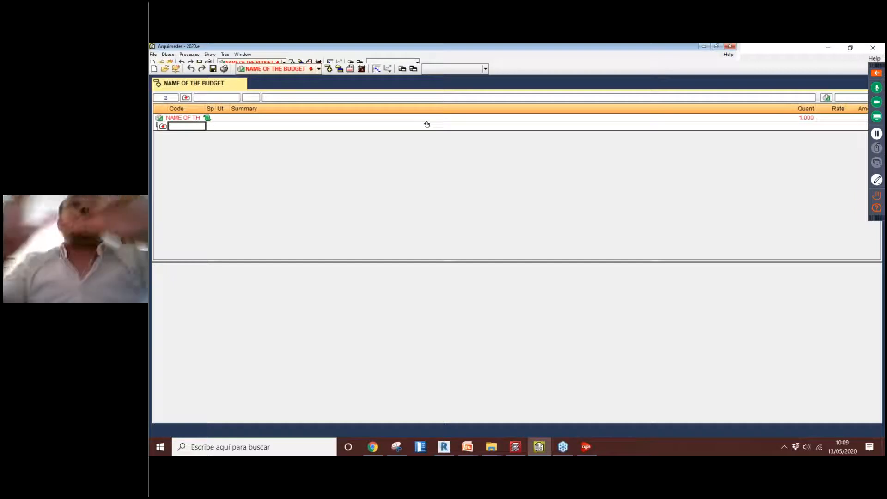
- Create a work section in the budget with code S and summary Structures, hiding the help texts
left_click(163, 127)
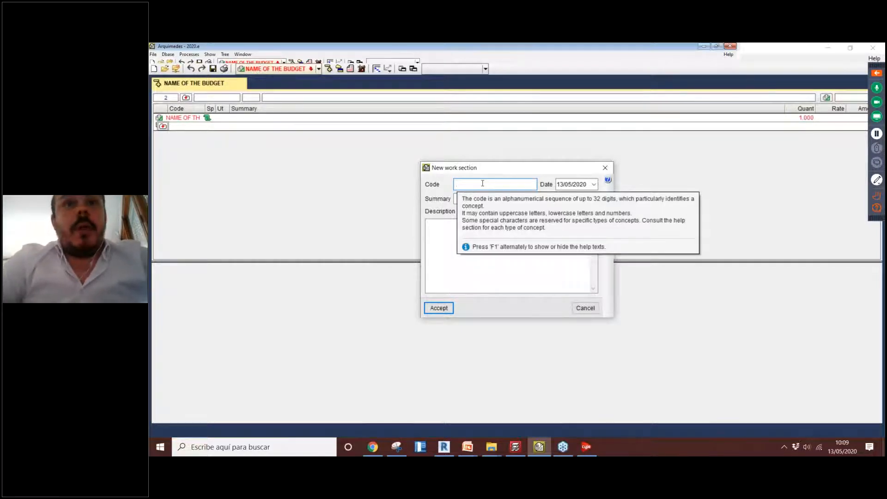
key("F1")
key("F1")
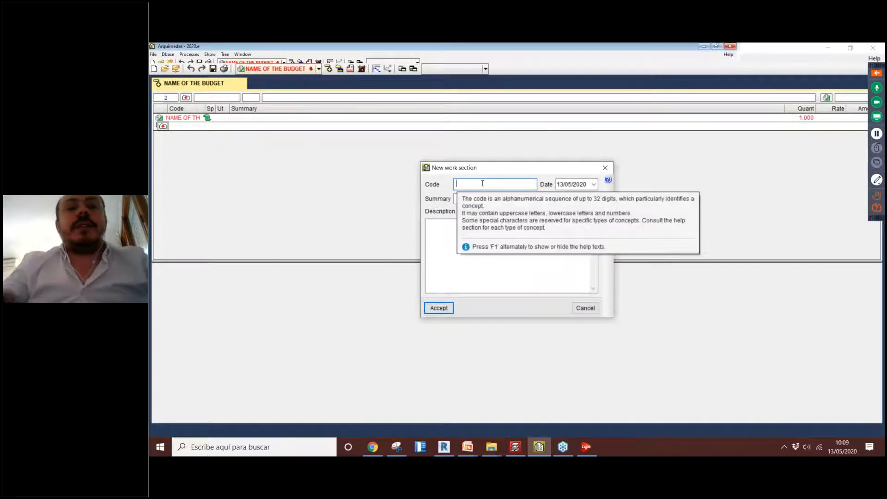
key("F1")
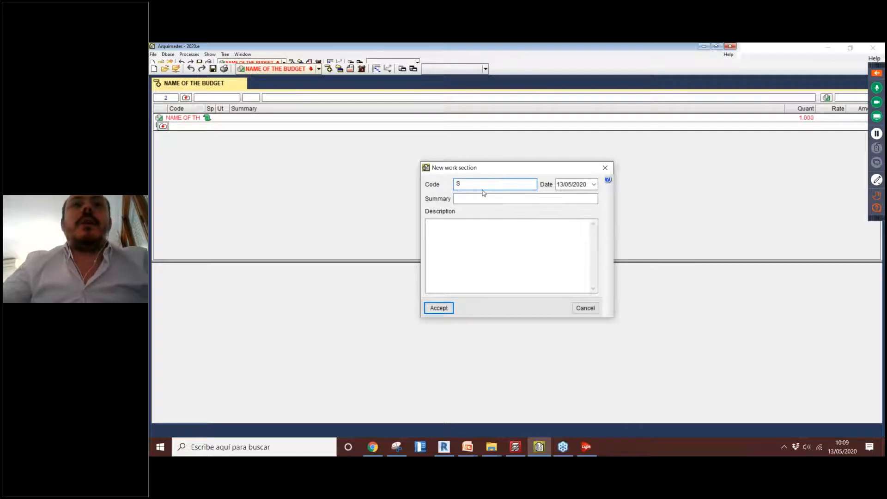
left_click(481, 199)
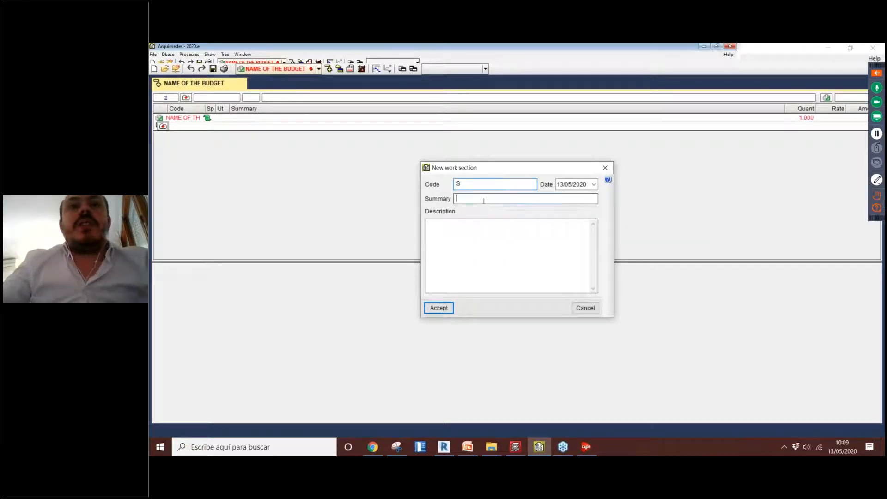
type("Strucut")
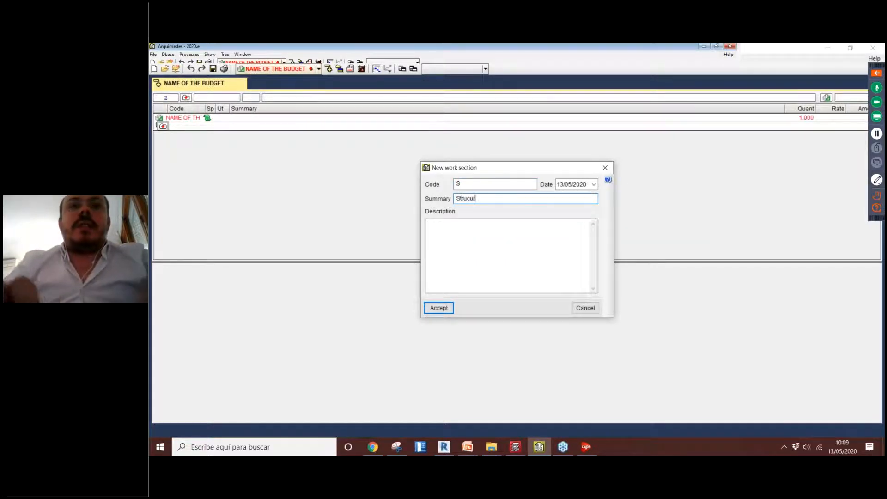
type("re")
key("BackSpace")
key("BackSpace")
key("BackSpace")
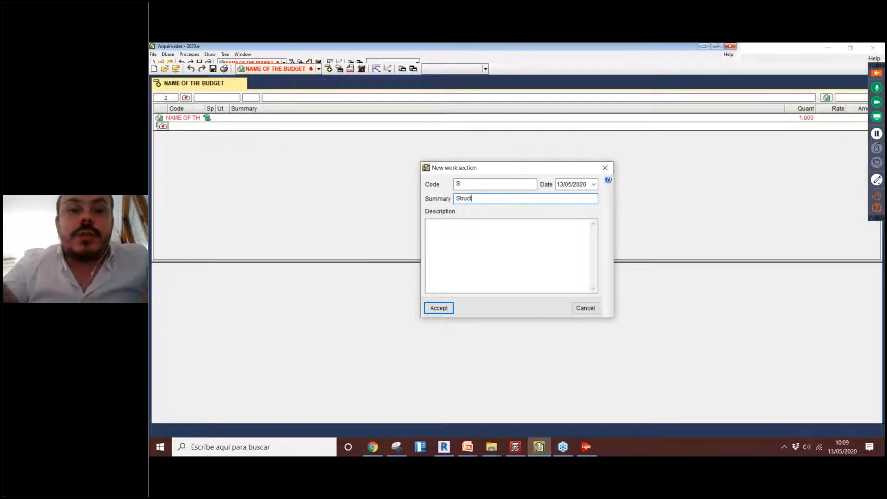
type("tures")
left_click(491, 220)
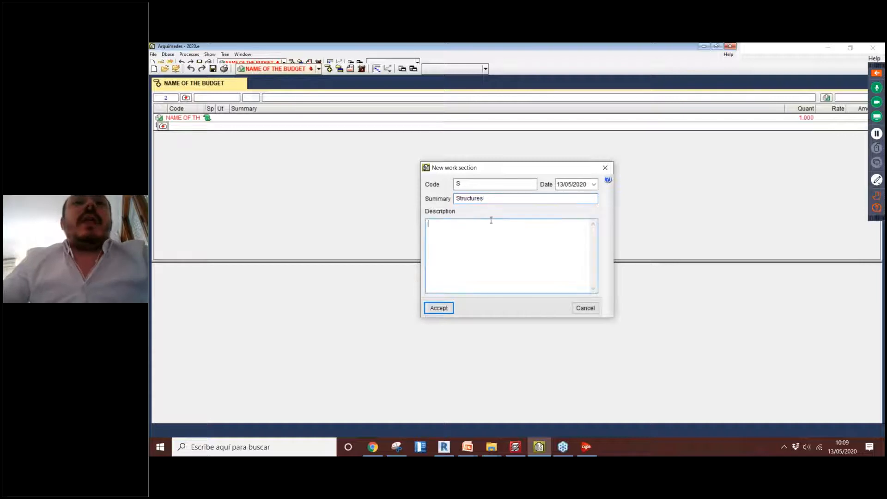
left_click(439, 308)
- Create a second work section below Structures with code F and summary Façades
double_click(163, 135)
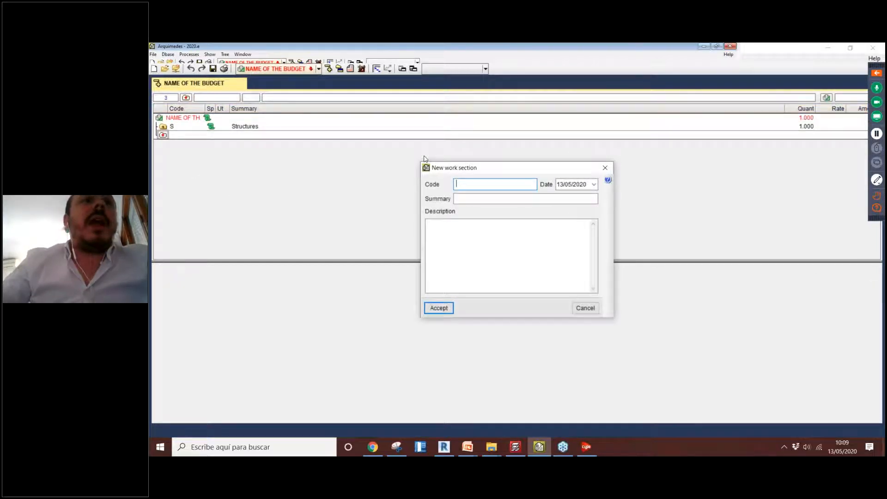
type("F")
key("Tab")
type("Façades")
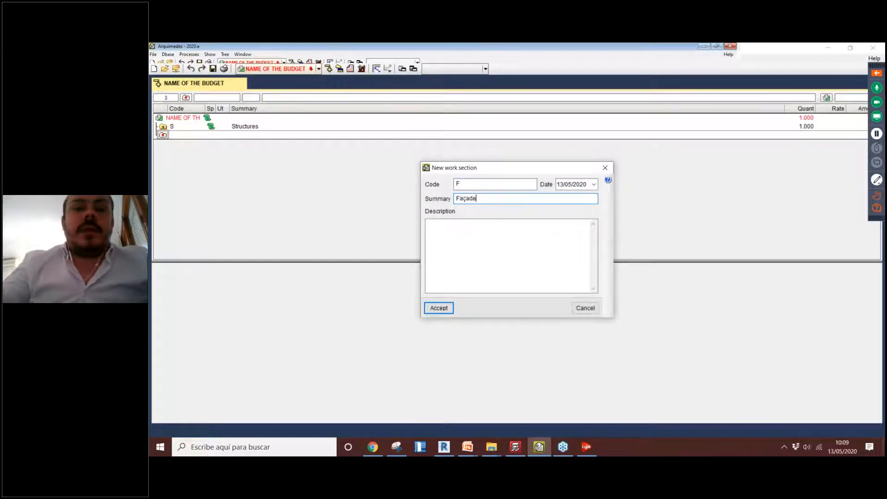
key("Return")
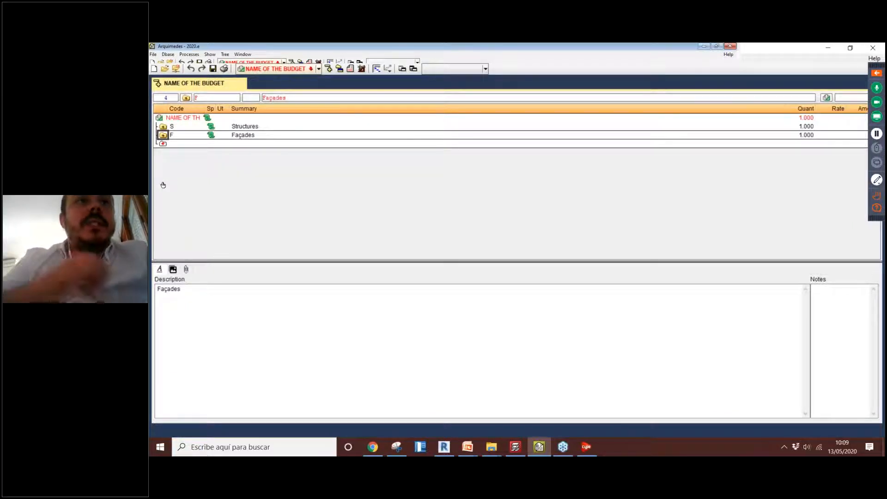
- Start adding a job item to the Structures section and search the Structural elements price bank for "concrete"
left_click(163, 126)
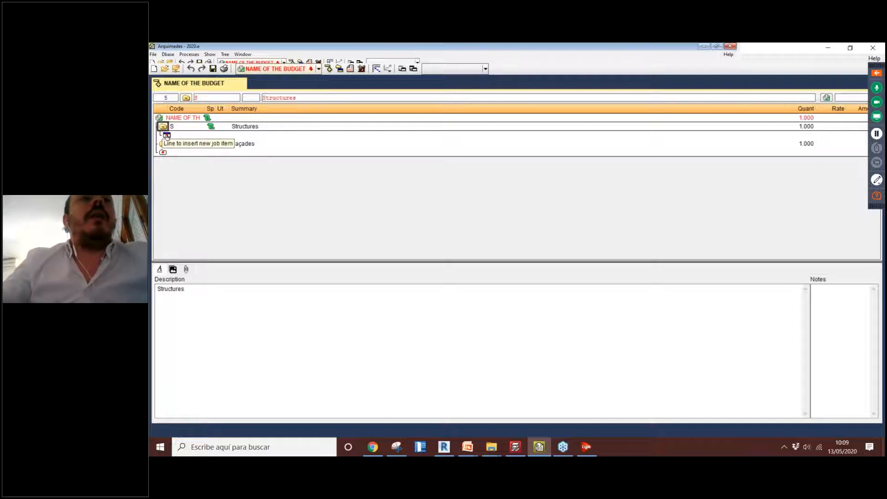
double_click(167, 136)
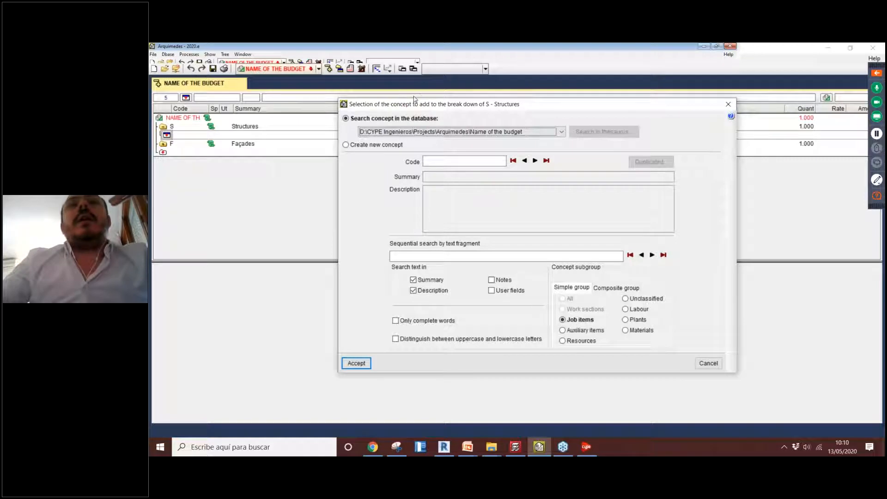
left_click(556, 133)
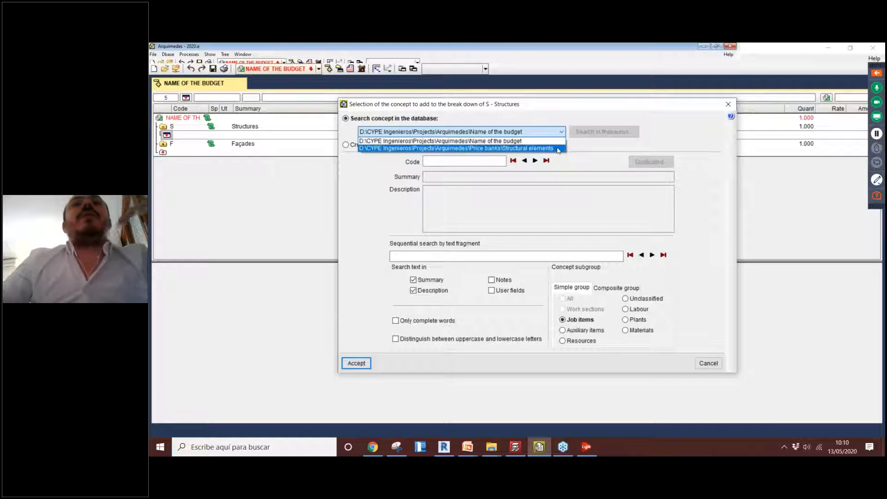
left_click(557, 148)
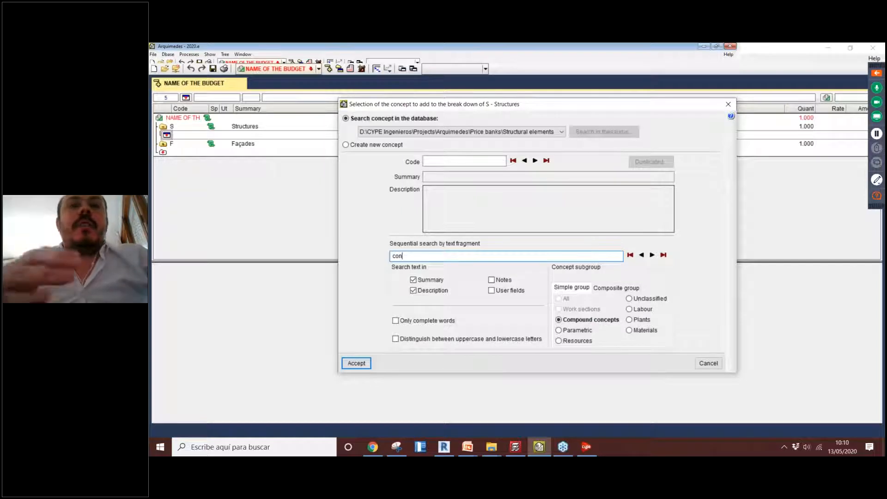
type("cre")
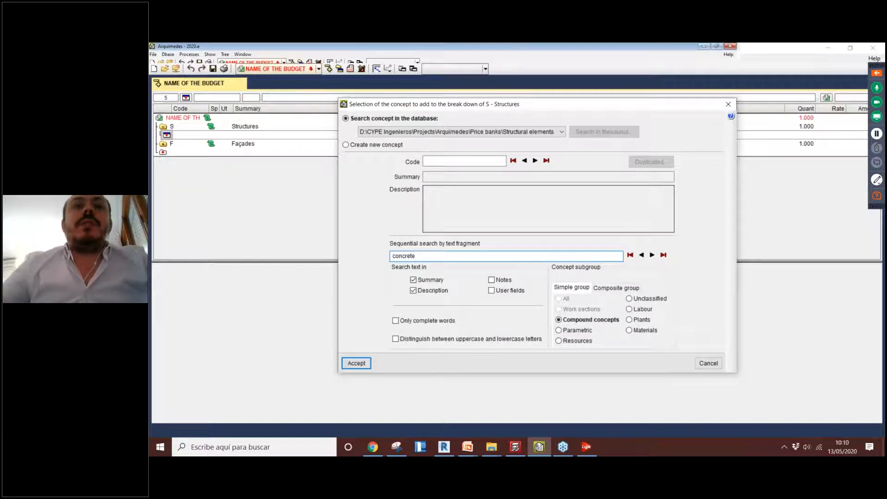
type("te")
left_click(652, 254)
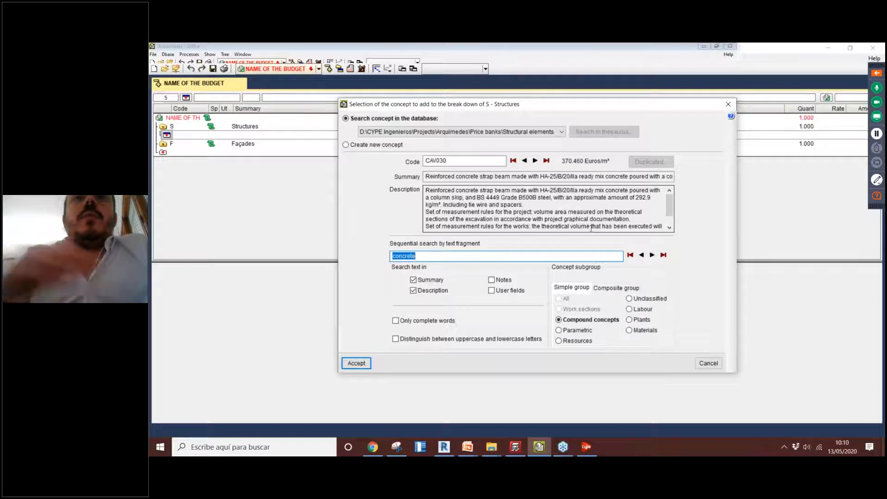
- Go through the codes and descriptions of the matching concepts and add reinforced concrete structure EHU030 to the Structures section
left_click_drag(434, 190, 516, 190)
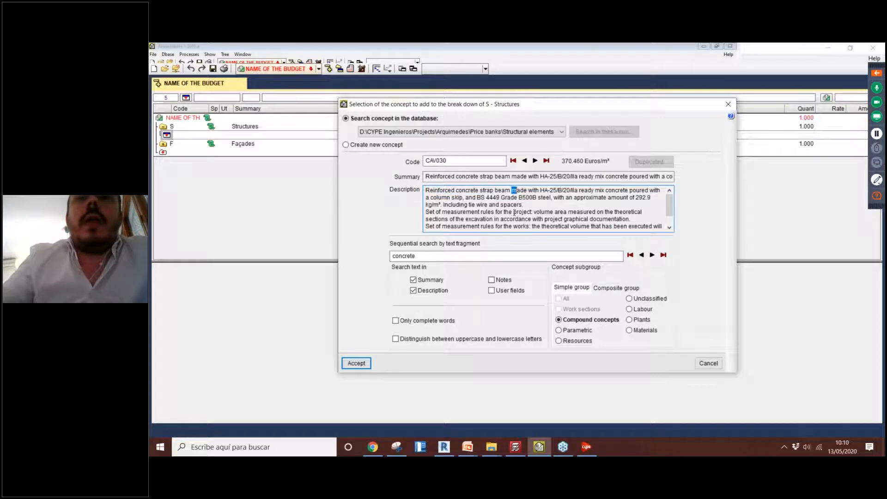
left_click(651, 255)
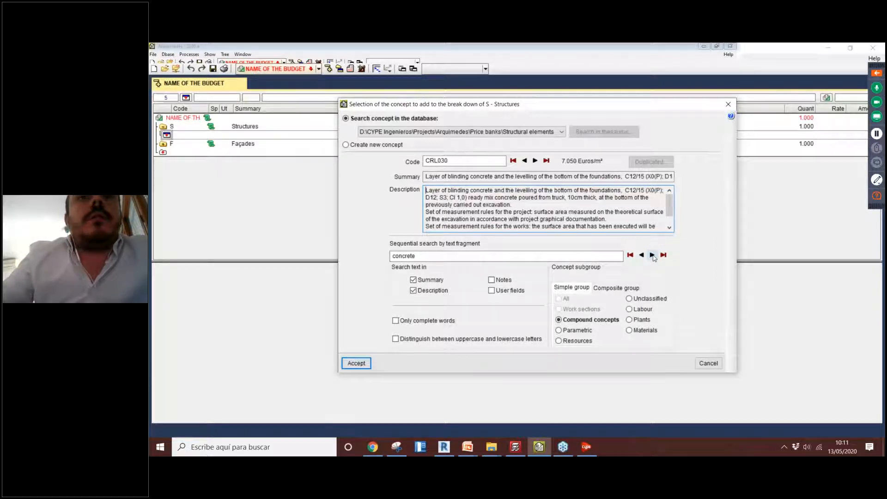
left_click(652, 255)
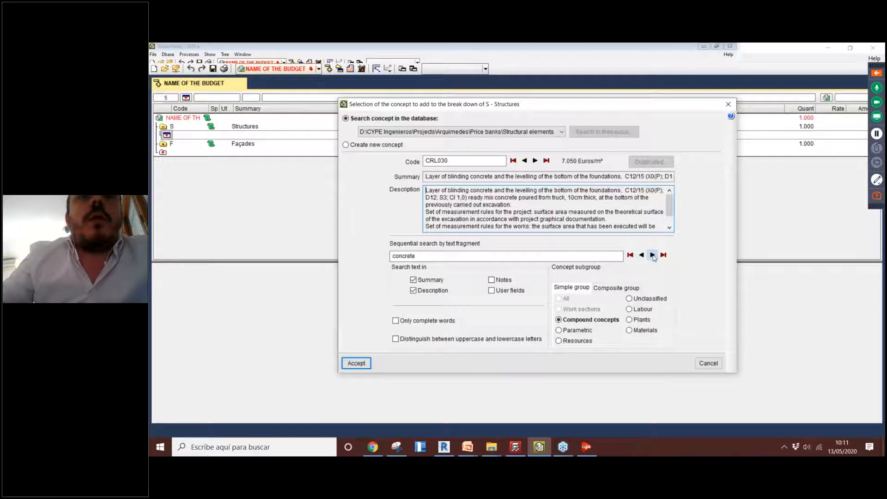
left_click(652, 255)
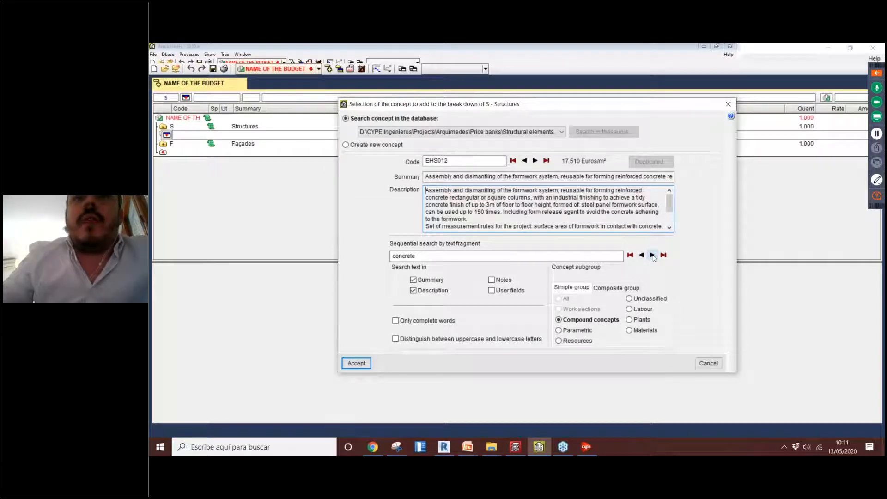
left_click(652, 255)
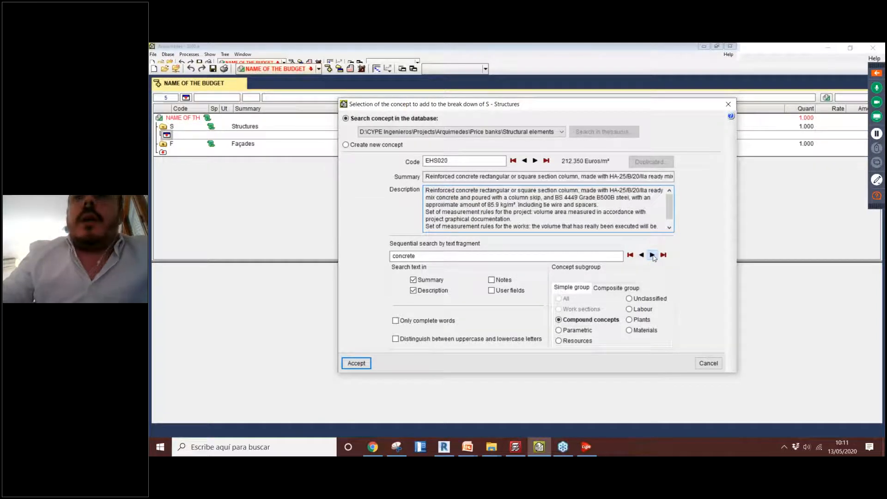
left_click_drag(516, 176, 570, 177)
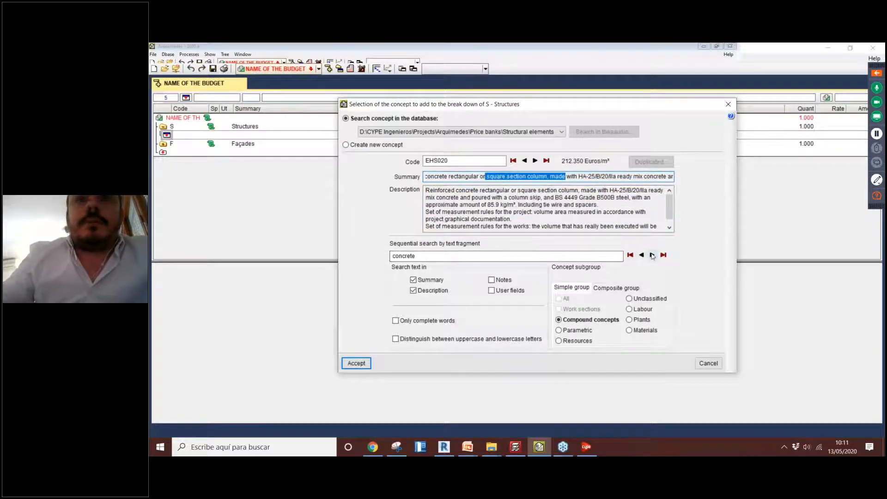
double_click(457, 160)
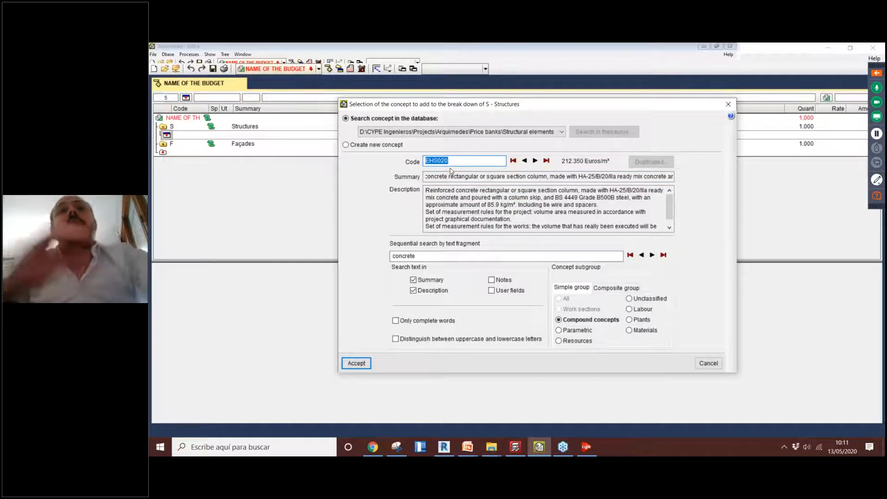
left_click_drag(428, 190, 523, 211)
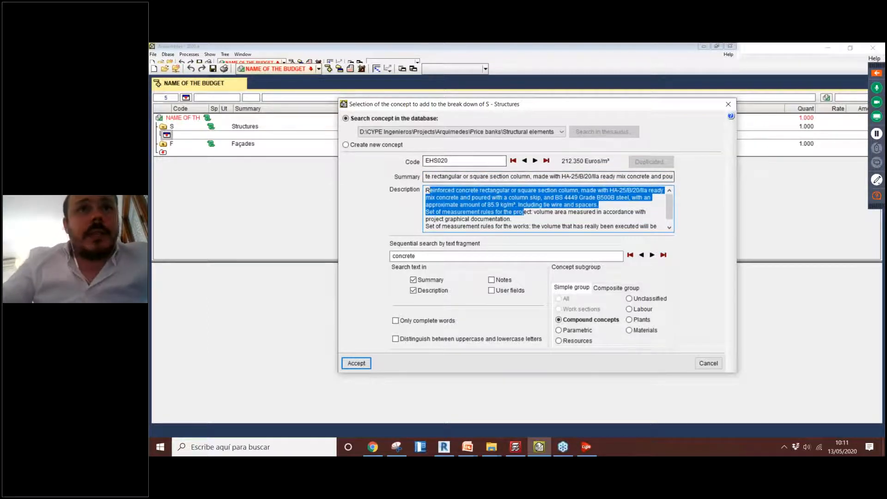
left_click(651, 255)
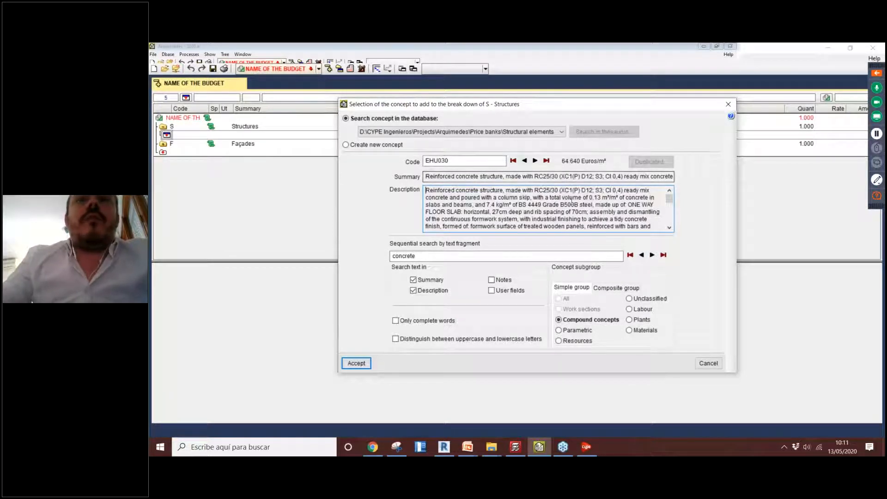
left_click(357, 363)
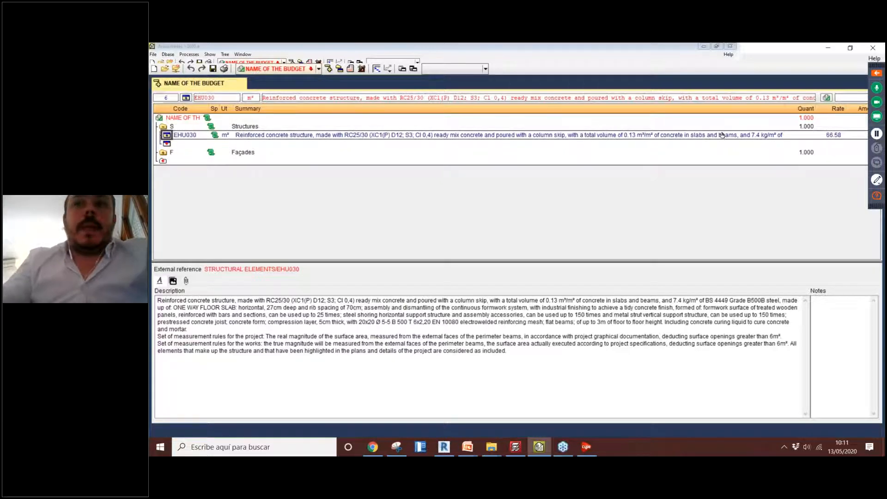
- Expand the break down of job item EHU030 and review its materials, labour and additional direct costs
left_click(168, 135)
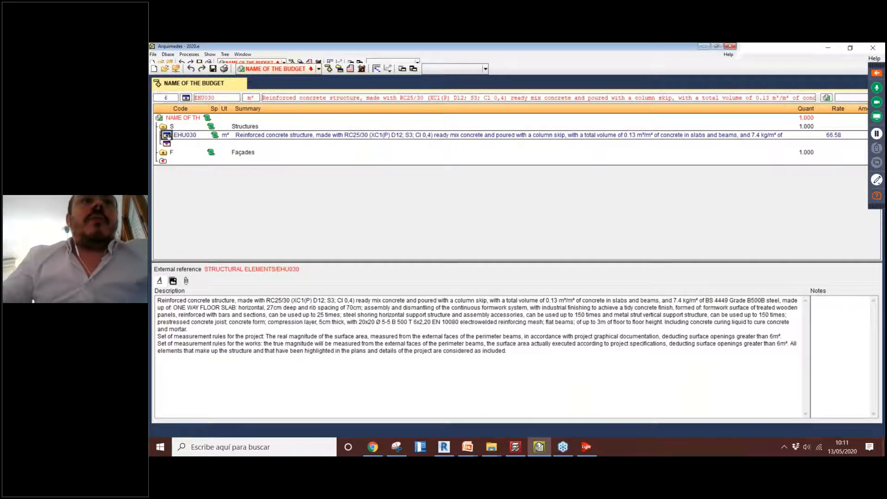
left_click(167, 136)
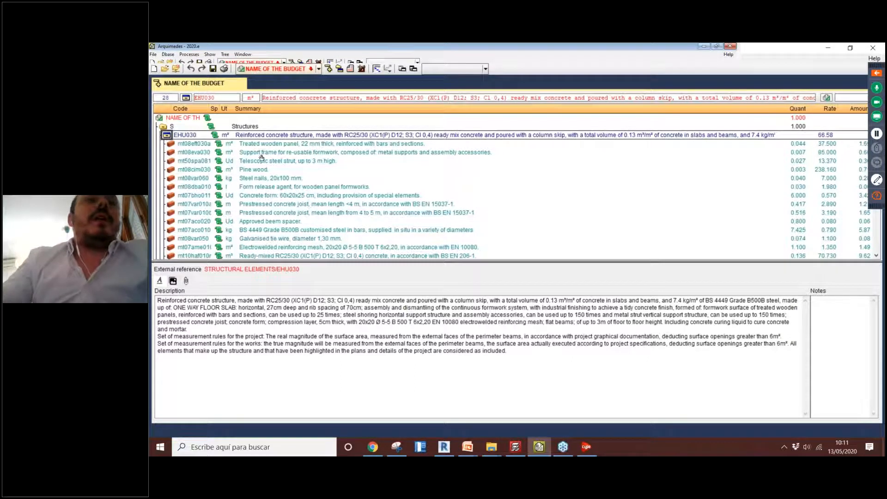
scroll(234, 206, "down", 2)
scroll(233, 206, "down", 1)
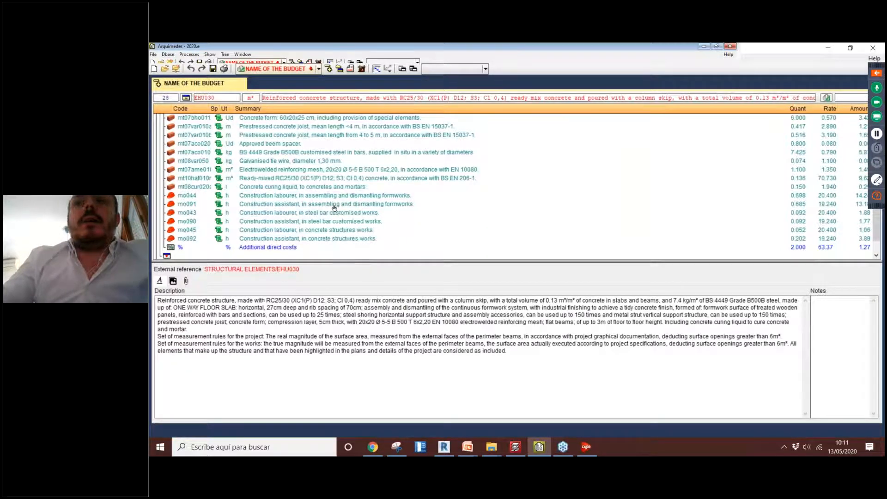
scroll(336, 208, "up", 3)
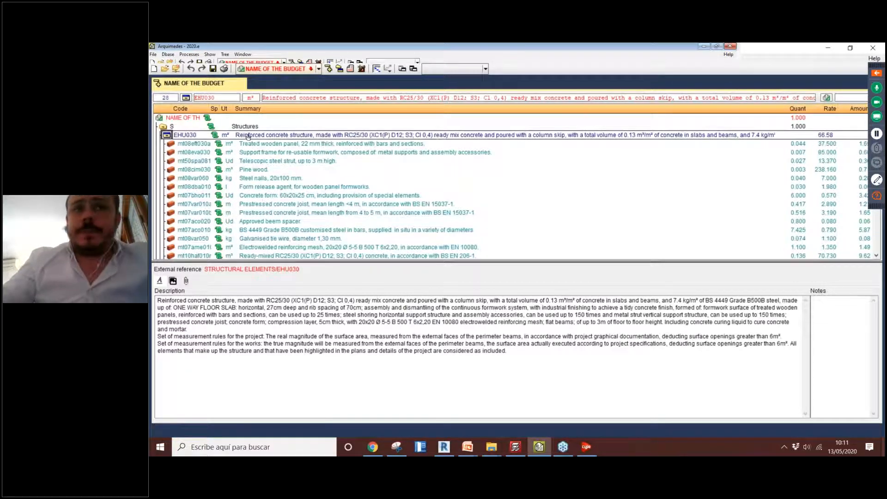
- Examine the quantities, summary and code of individual resources in the EHU030 break down, ending on the job item itself
double_click(797, 152)
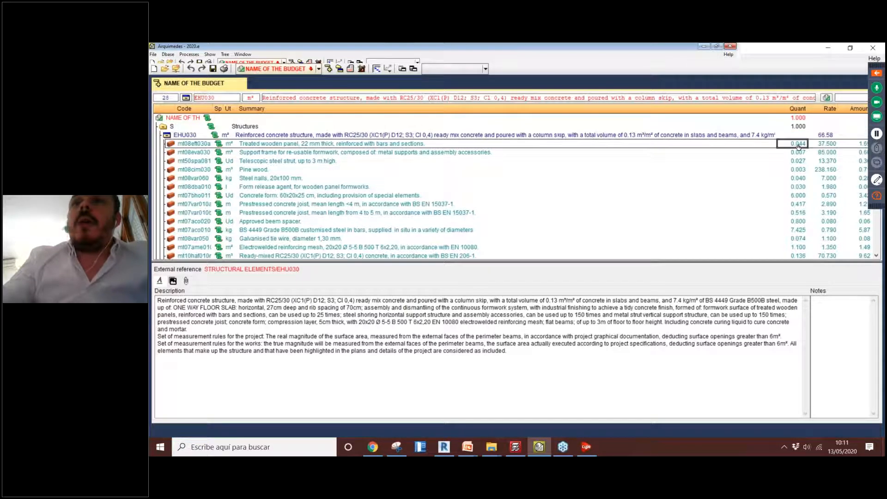
left_click(803, 182)
left_click(803, 203)
left_click(802, 188)
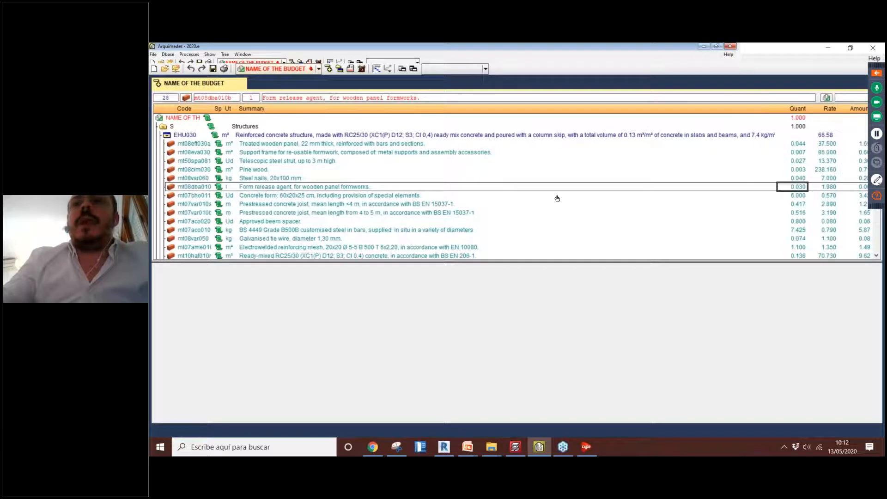
left_click(355, 189)
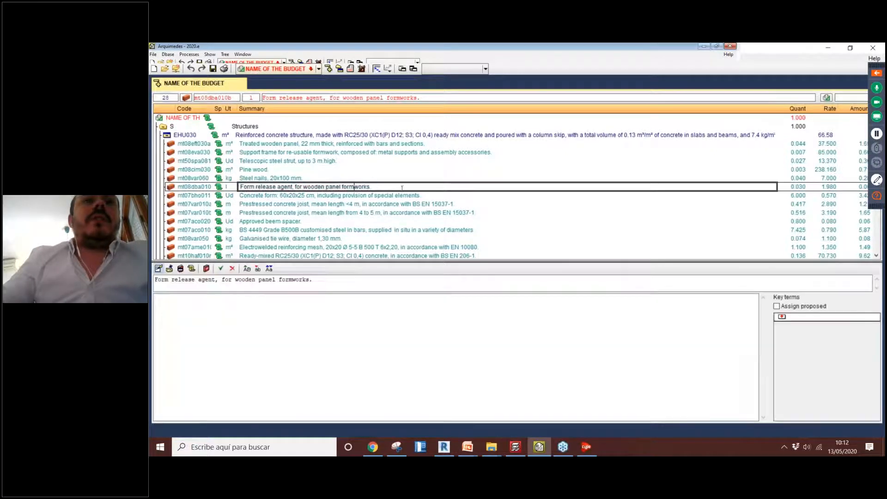
left_click(190, 191)
left_click(192, 196)
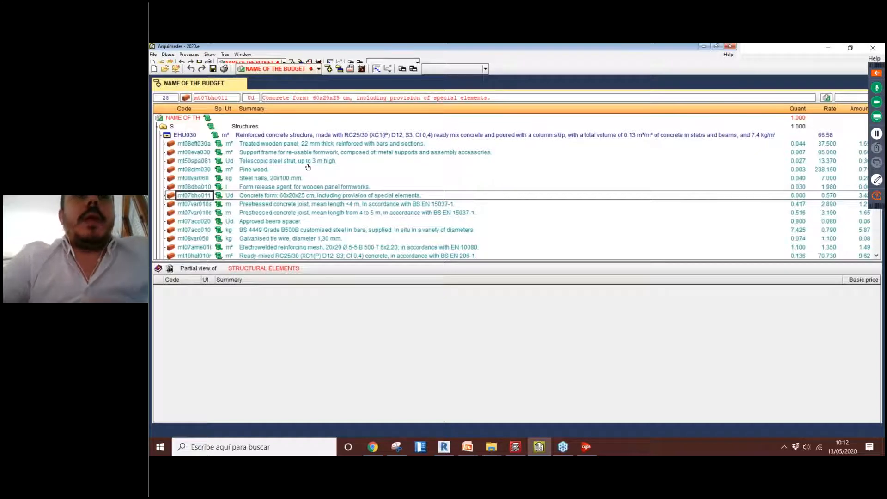
left_click(166, 134)
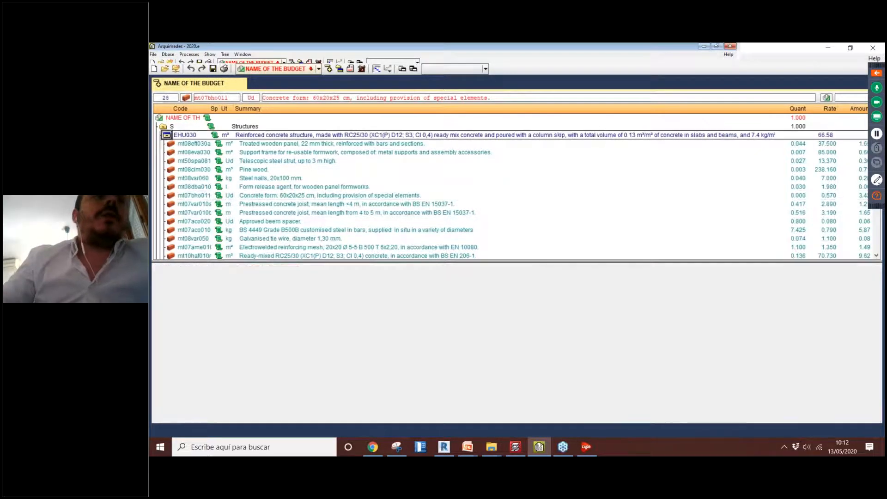
- Collapse the EHU030 break down and start adding another job item with break down to Structures as a newly created concept
left_click(166, 135)
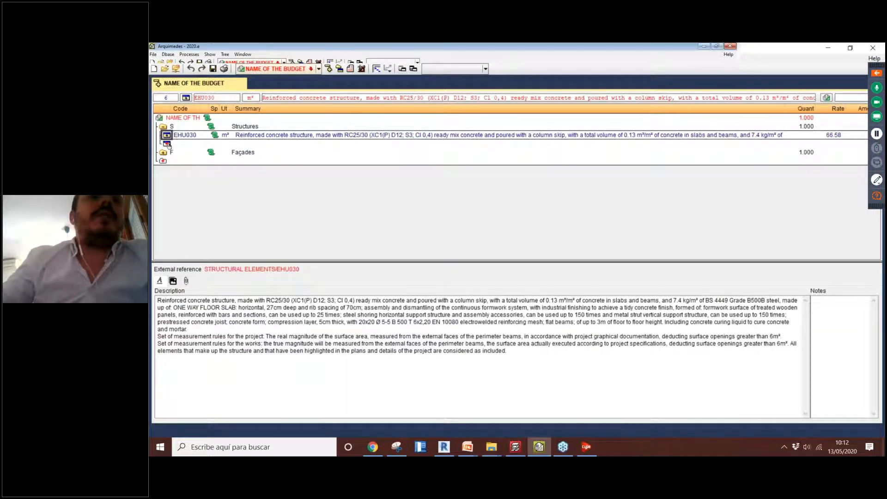
double_click(167, 144)
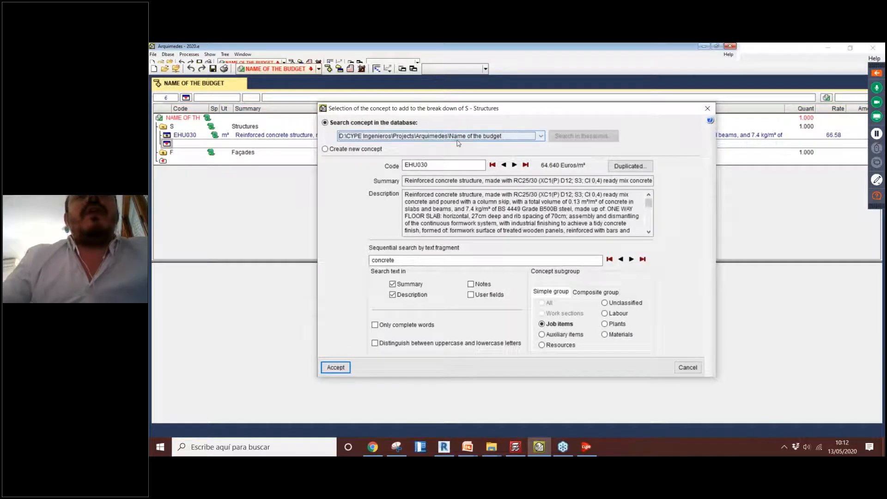
left_click(462, 137)
left_click(465, 137)
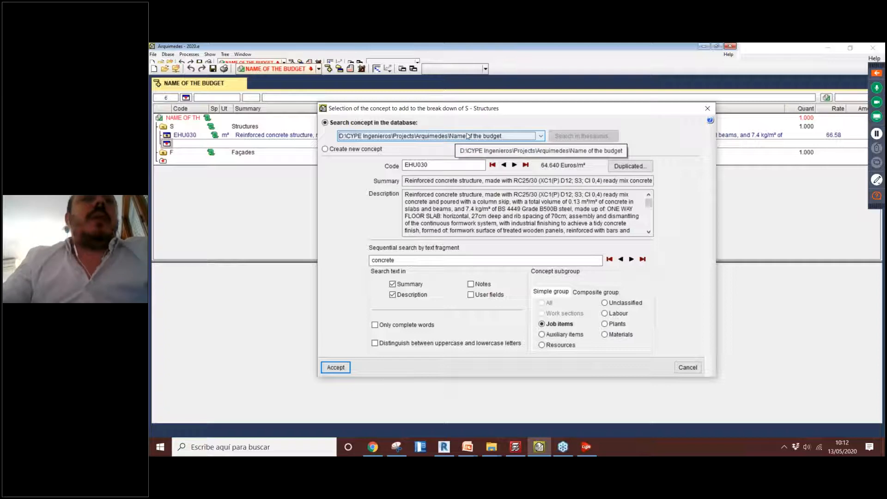
left_click(490, 135)
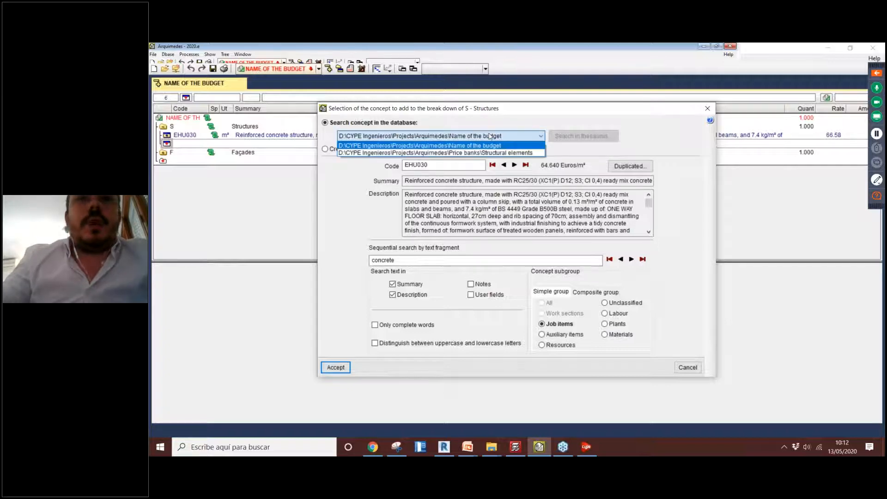
left_click(489, 136)
left_click(325, 149)
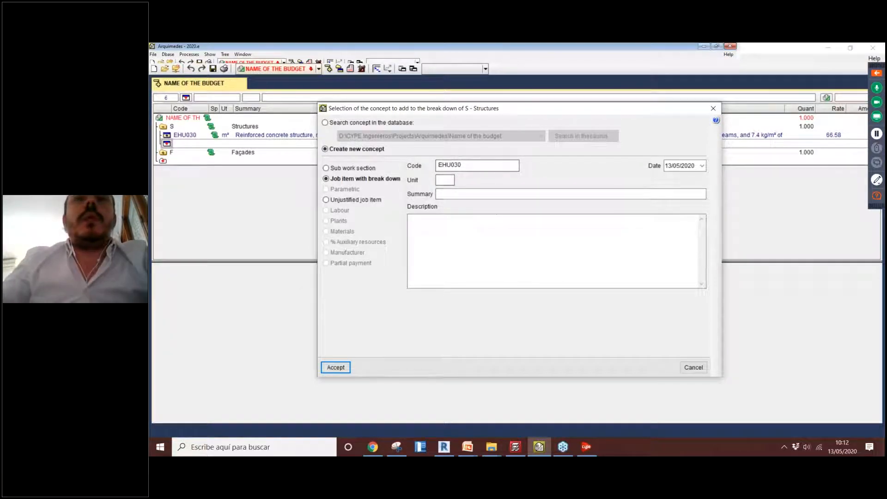
- Set the new job item's code to EHU031 and its unit to m3
left_click(497, 166)
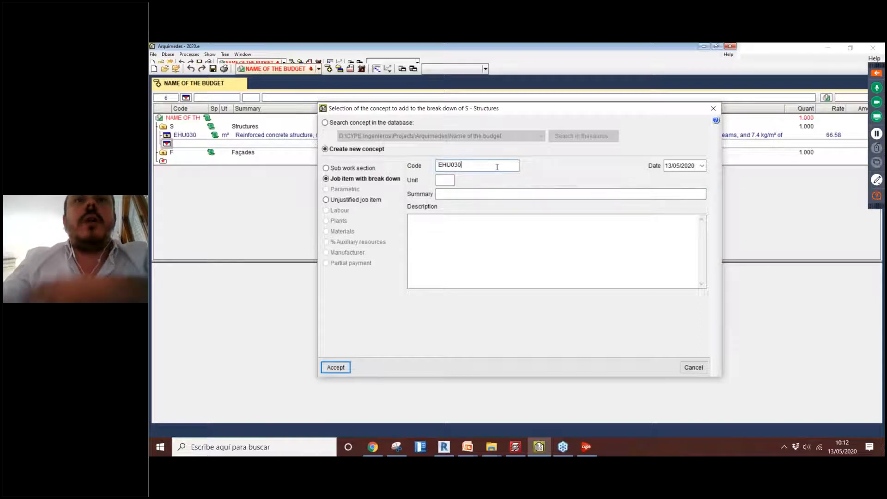
key("BackSpace")
type("1")
key("Tab")
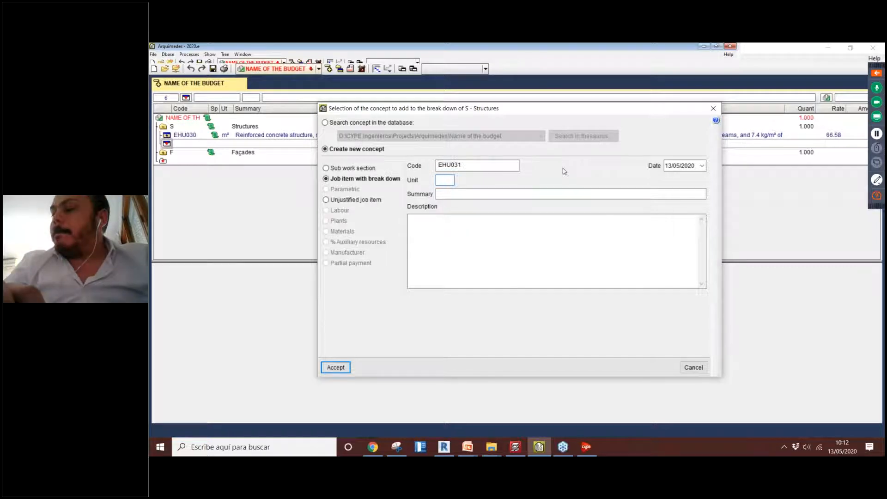
type("m3")
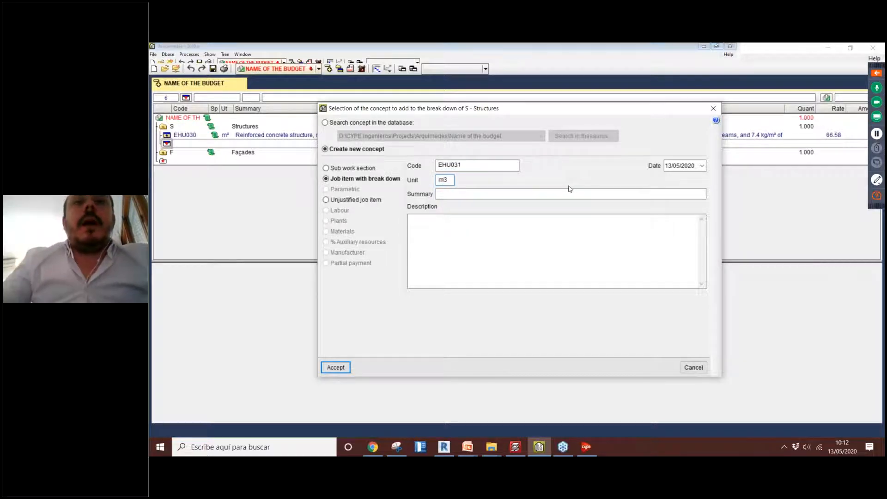
- Enter "Summary of a new concept" as the job item's summary and "Description of a new conept" as its description
left_click(569, 194)
type("Summary of a new con")
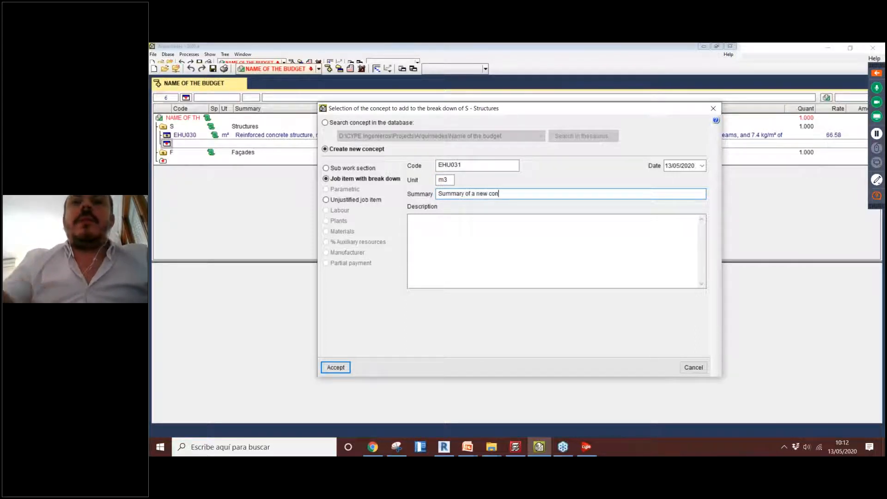
type("cept")
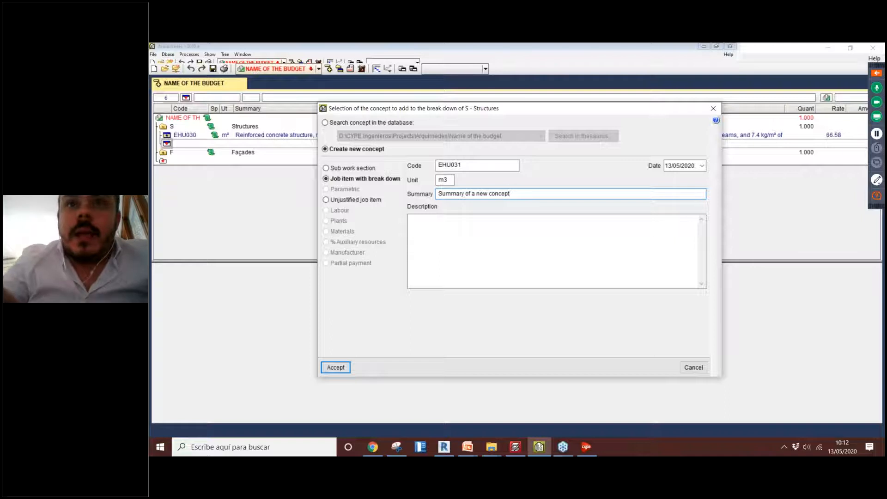
left_click(496, 242)
type("Des")
type("cription of a new co")
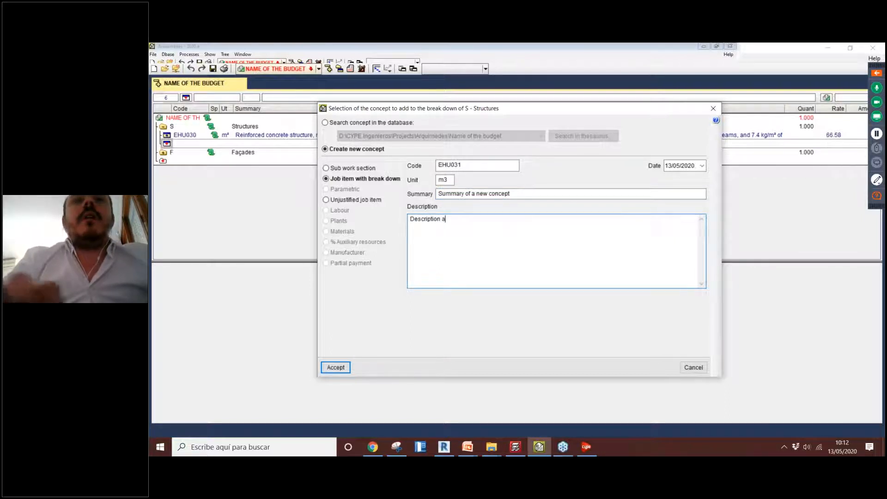
type("nept")
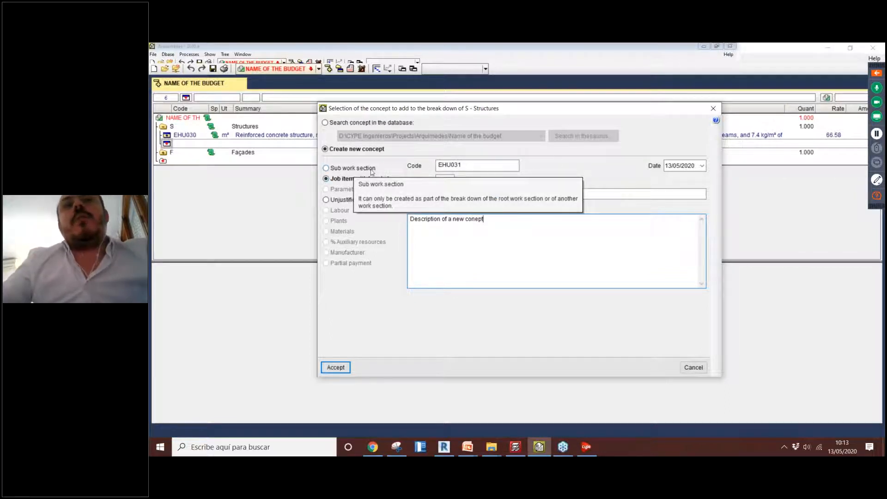
mouse_move(368, 183)
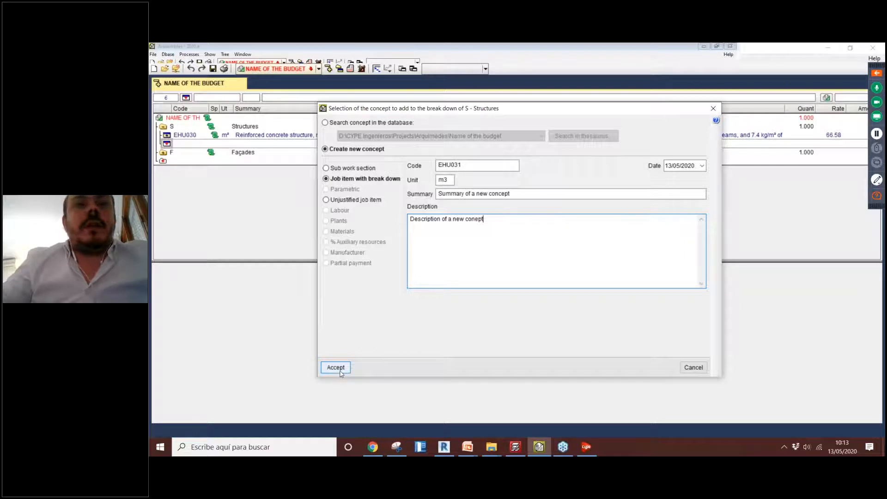
- Accept the new job item with its break down defined now, and search the budget's materials for "concrete" to add
left_click(339, 372)
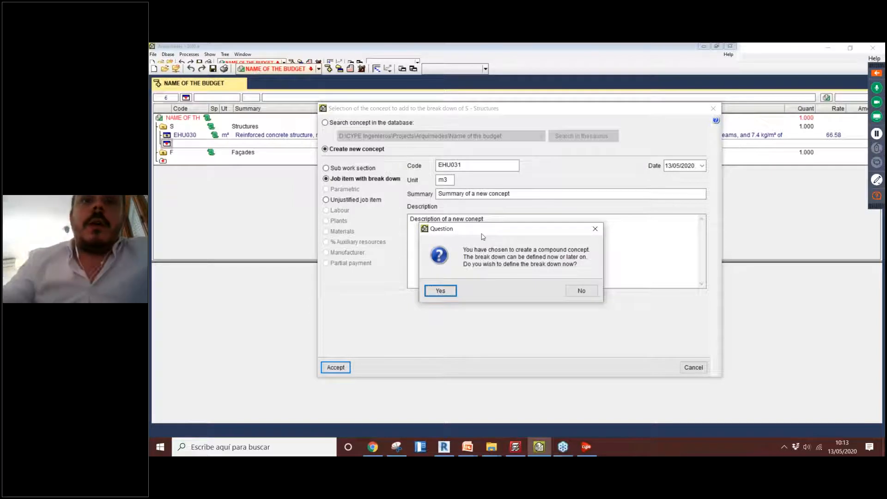
left_click(452, 293)
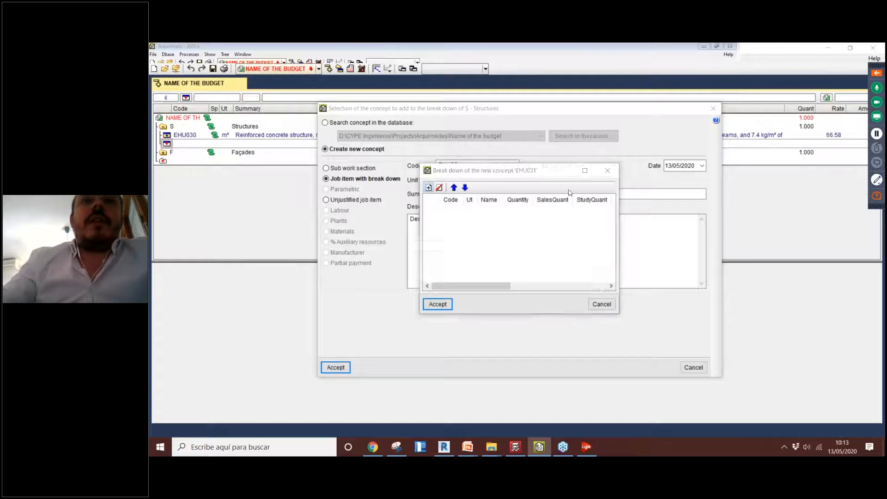
left_click(428, 188)
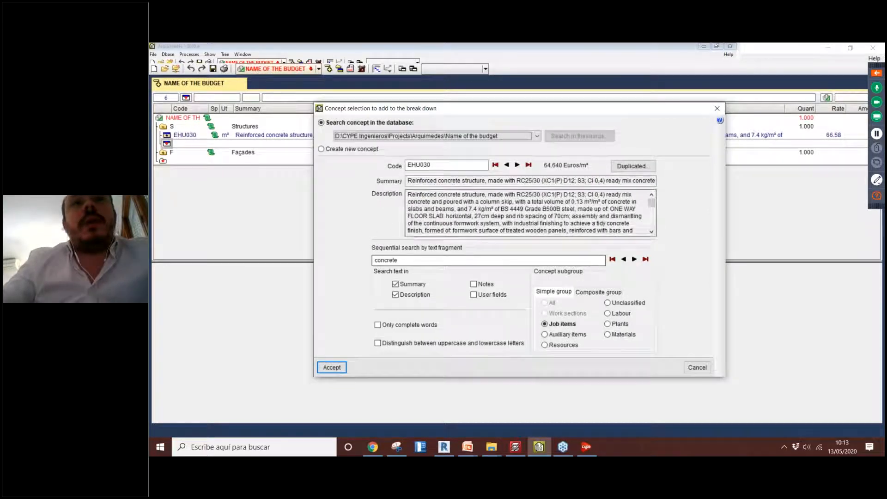
left_click(508, 260)
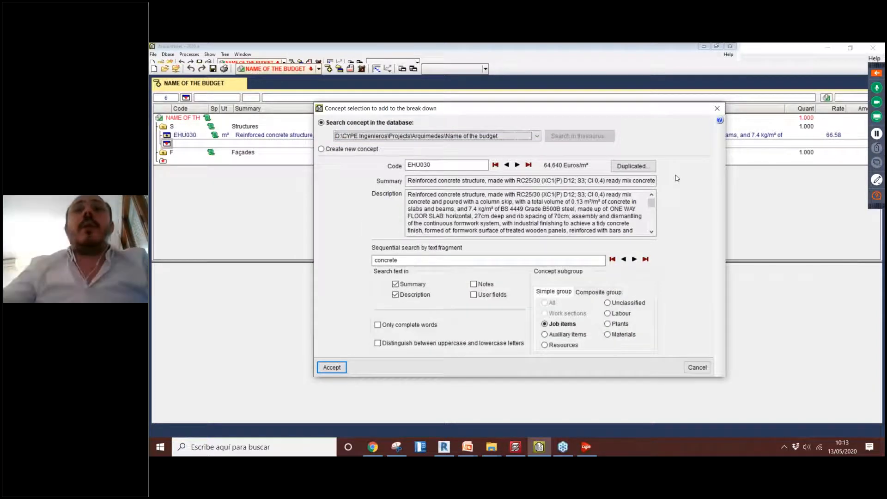
mouse_move(549, 261)
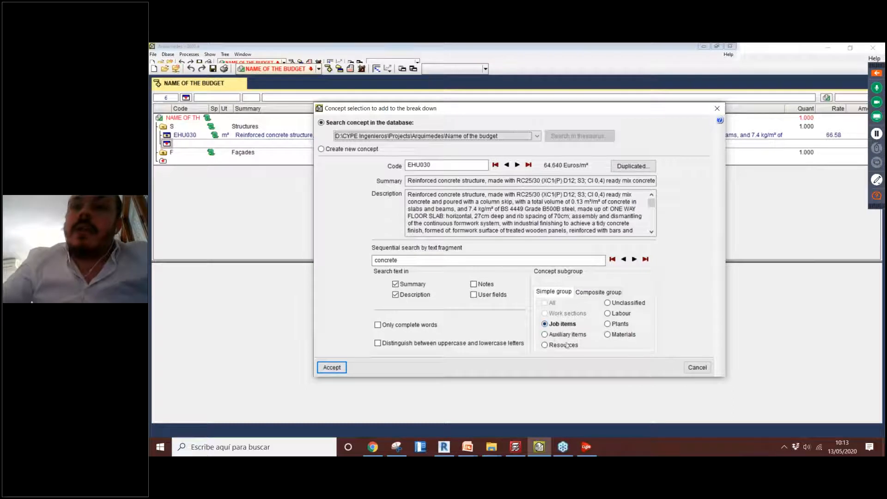
left_click(607, 334)
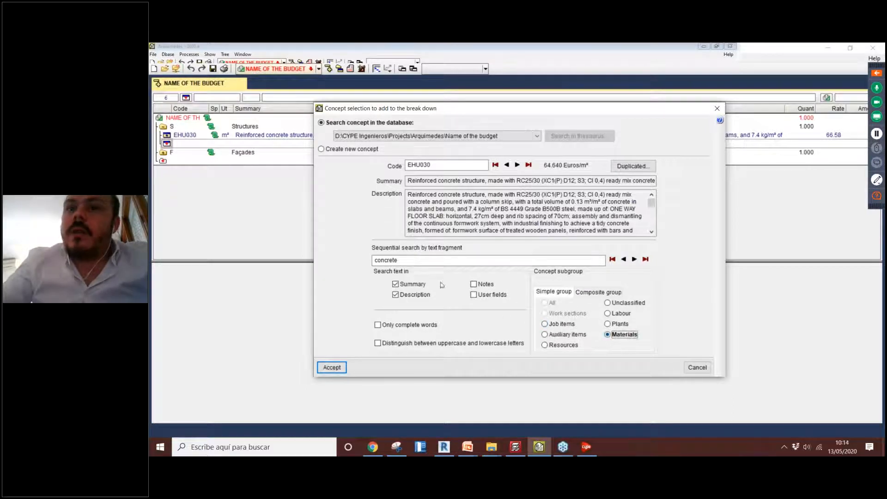
double_click(385, 260)
type("ooncrete")
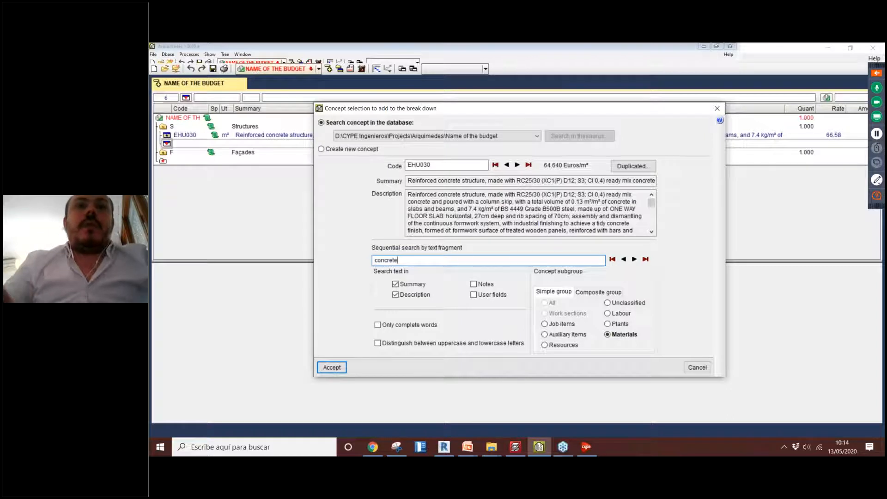
left_click(634, 259)
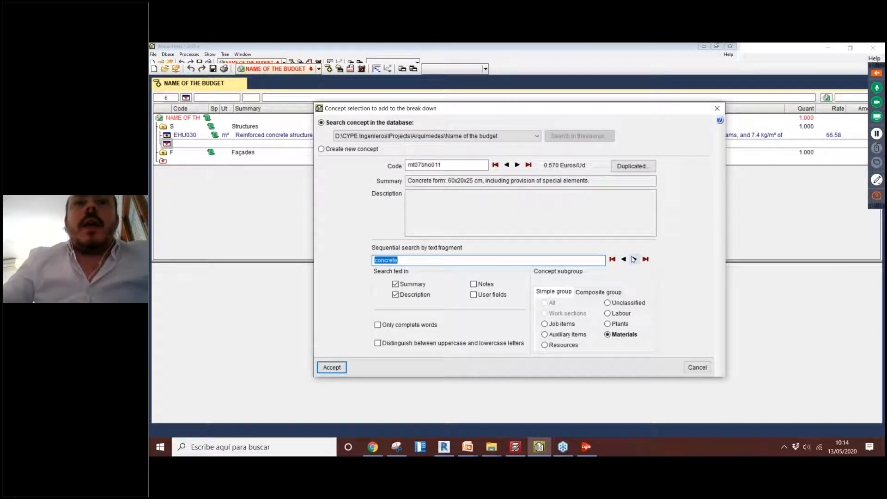
- Go through the matching concrete materials and add ready-mixed RC25/30 concrete mt10haf010nga to the EHU031 break down
double_click(429, 166)
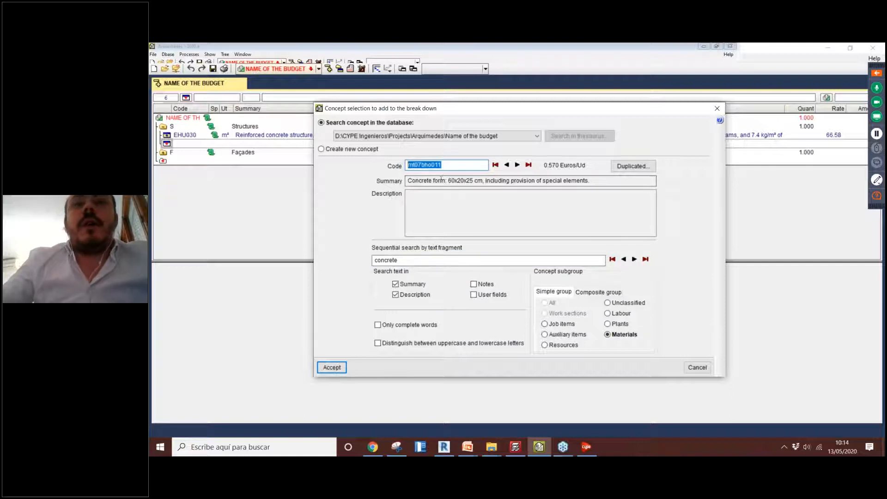
left_click_drag(411, 181, 511, 181)
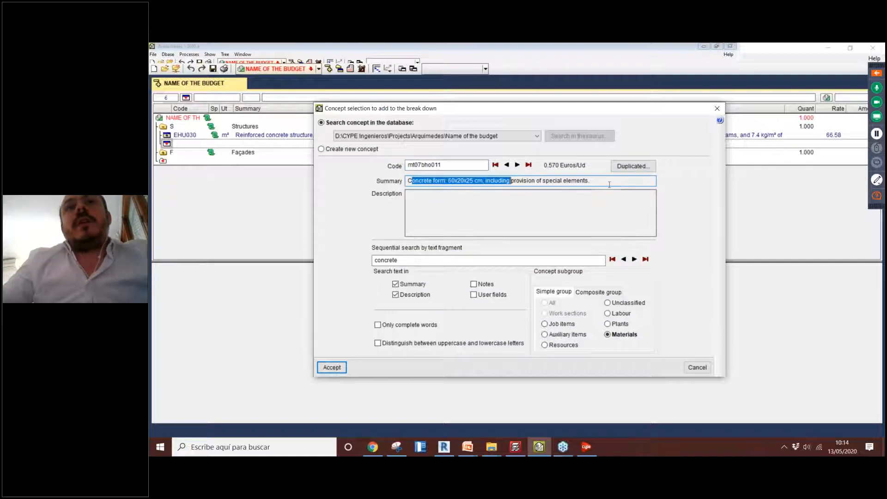
left_click_drag(590, 181, 402, 182)
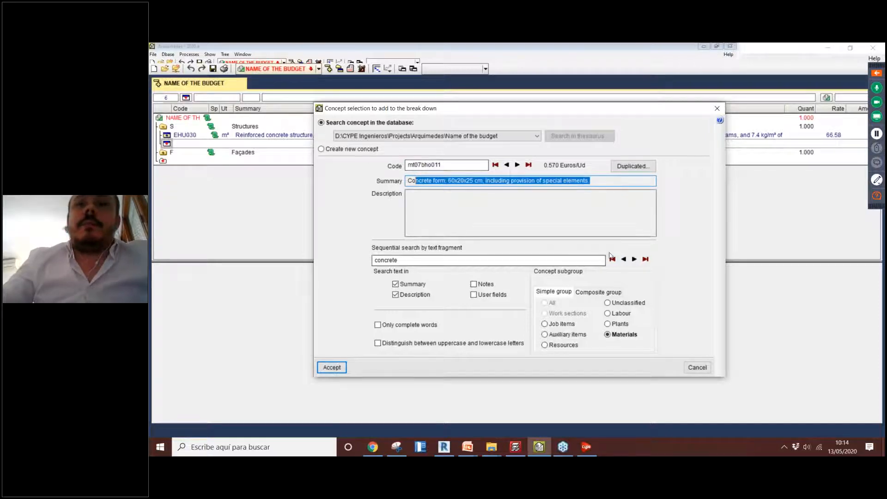
left_click(634, 259)
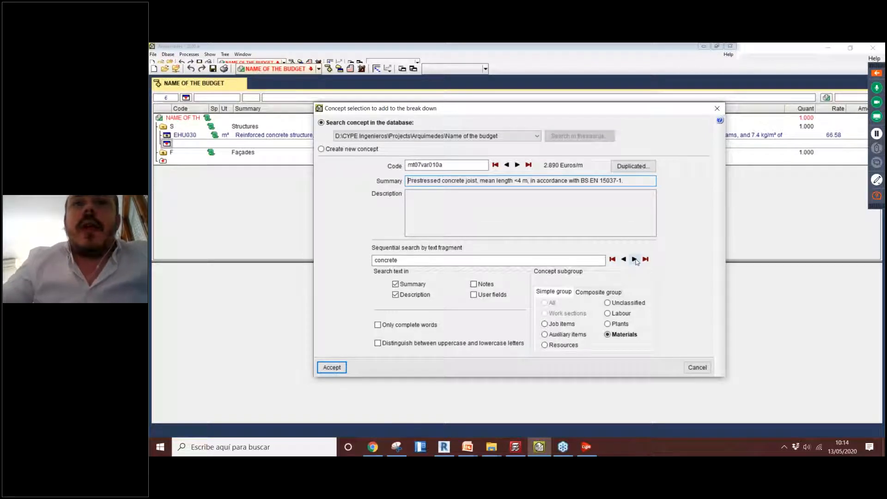
left_click(634, 259)
left_click(634, 259)
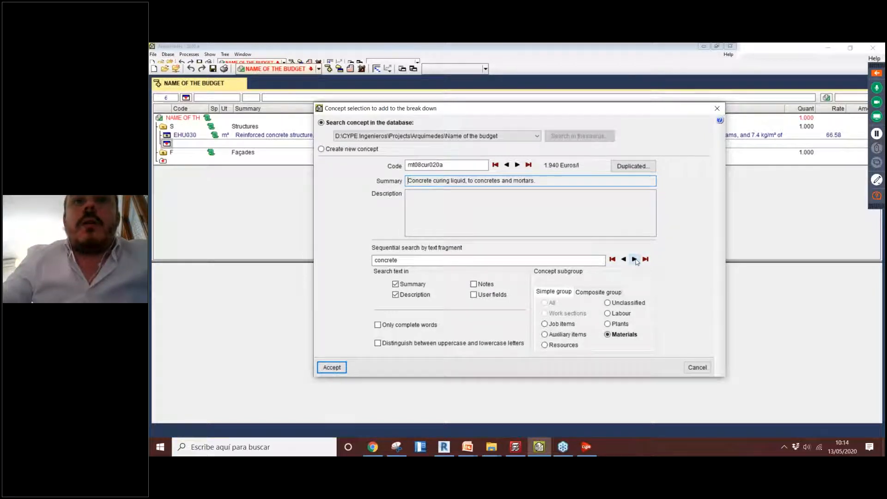
left_click(634, 259)
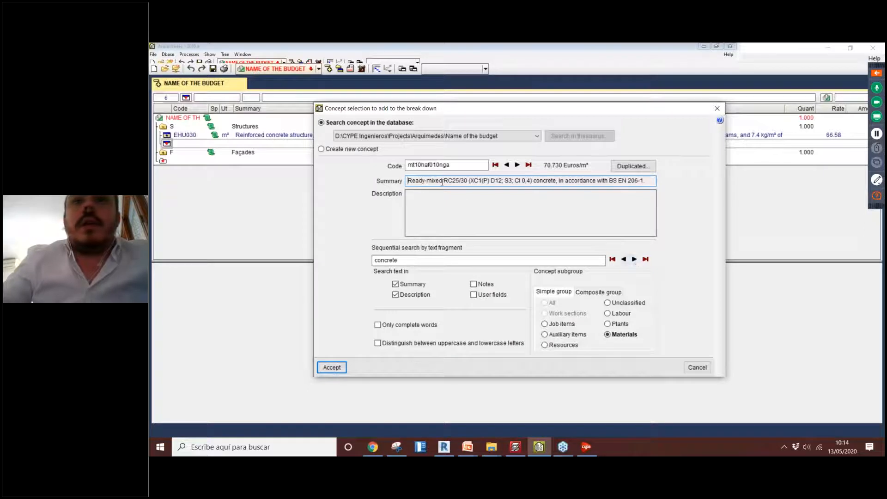
left_click_drag(431, 181, 546, 181)
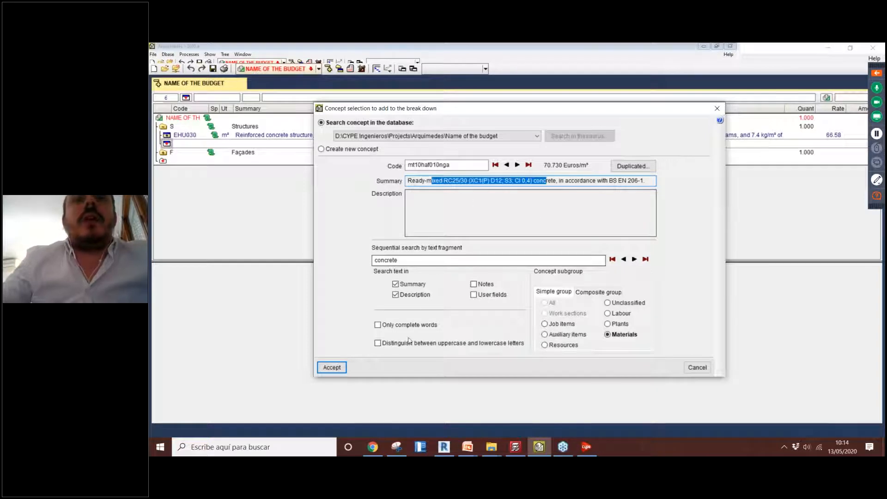
left_click(337, 366)
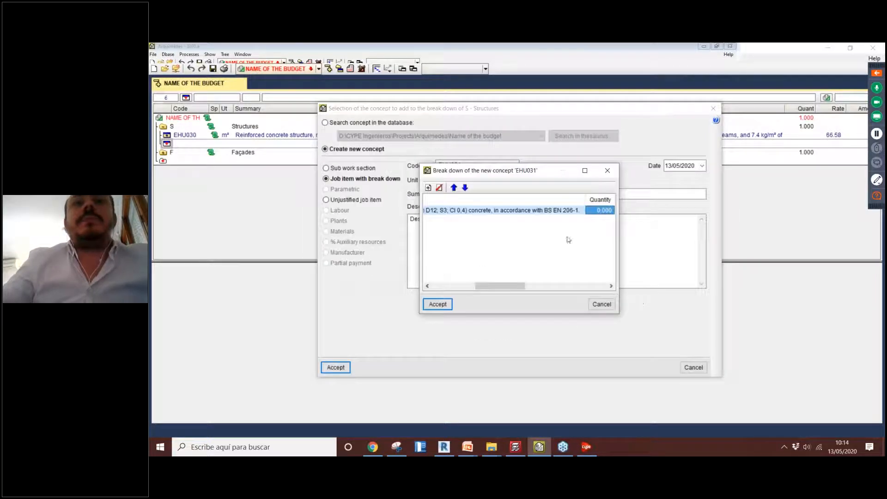
- Set the ready-mixed concrete's quantity to 1 and accept the EHU031 break down
left_click(606, 212)
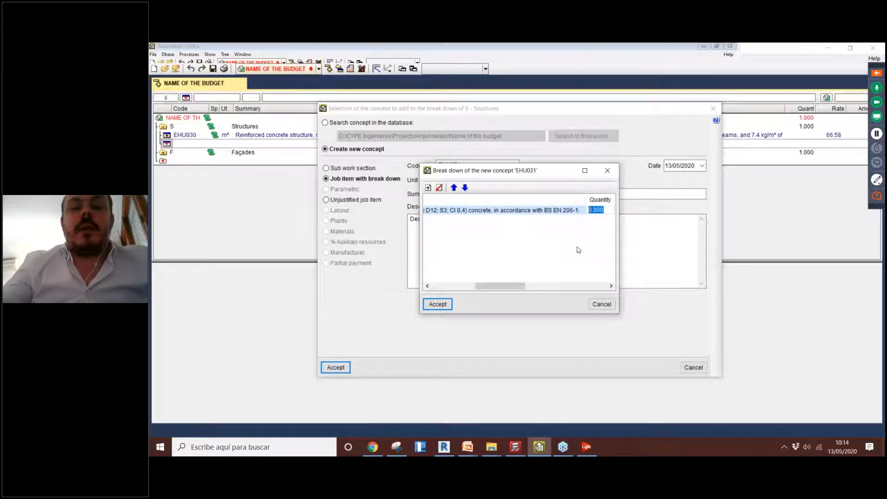
type("1")
key("Return")
left_click(439, 304)
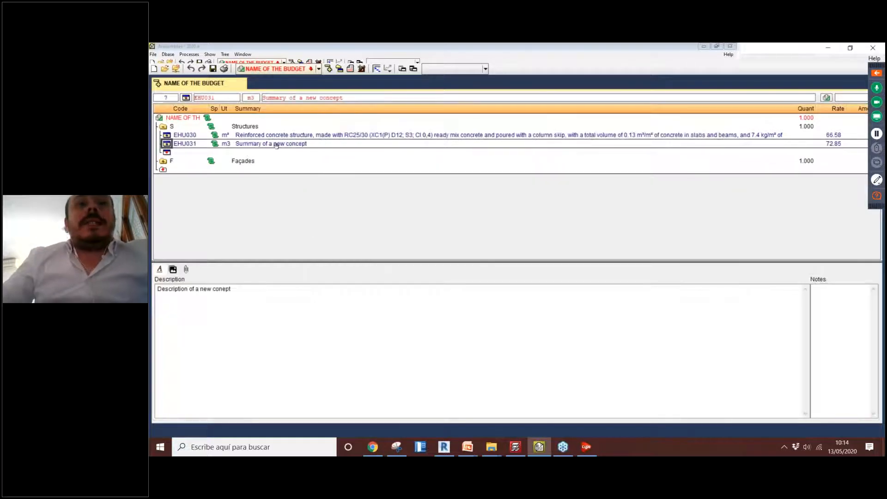
- Expand the EHU031 break down and examine the job item's code and summary and its ready-mixed concrete resource
left_click(166, 145)
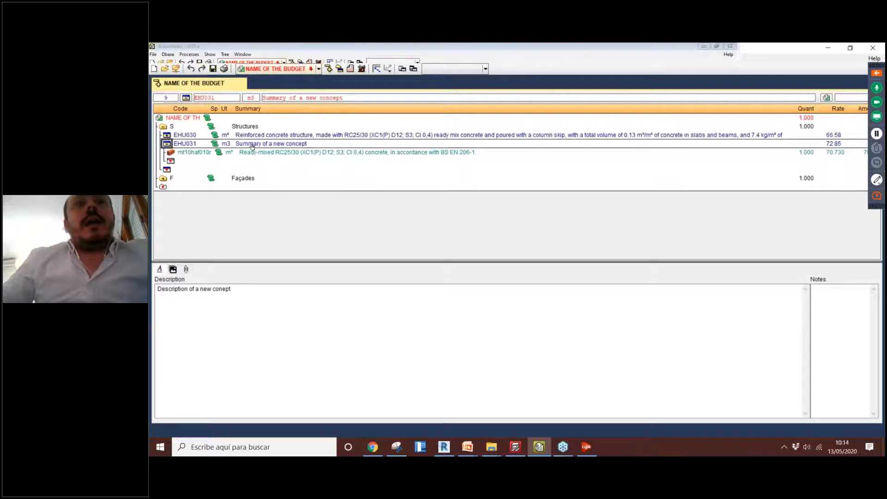
left_click(197, 145)
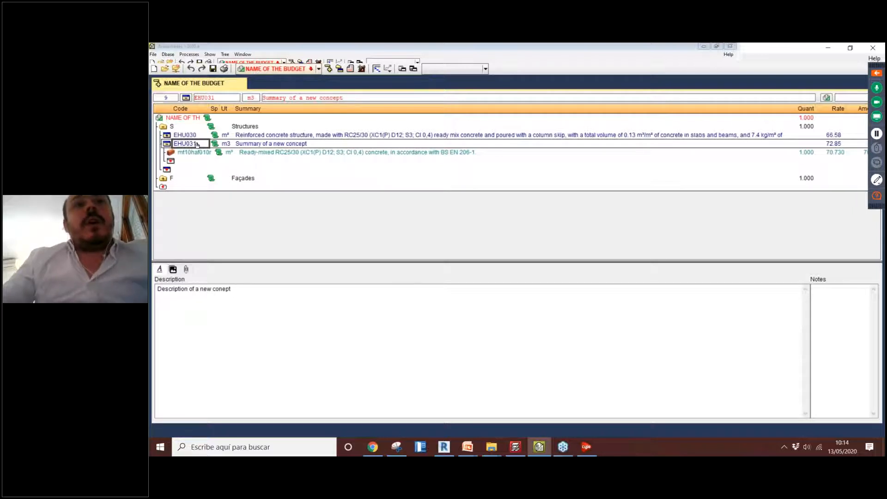
left_click(257, 146)
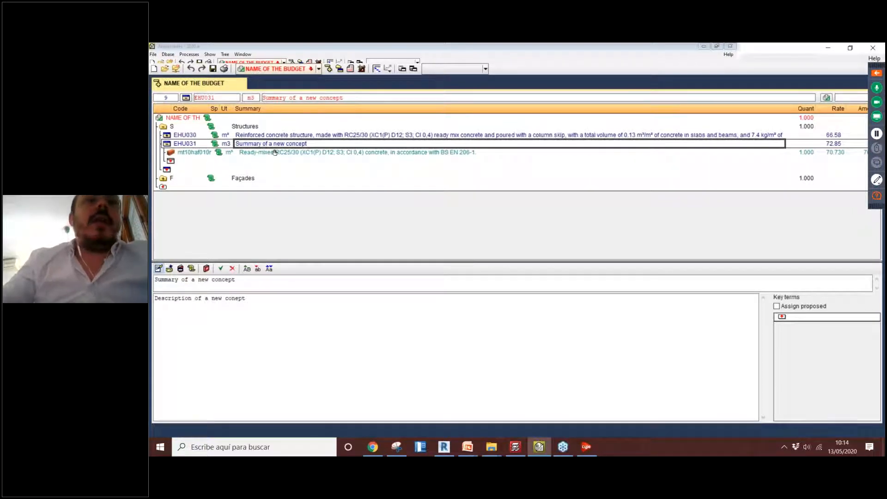
left_click(276, 153)
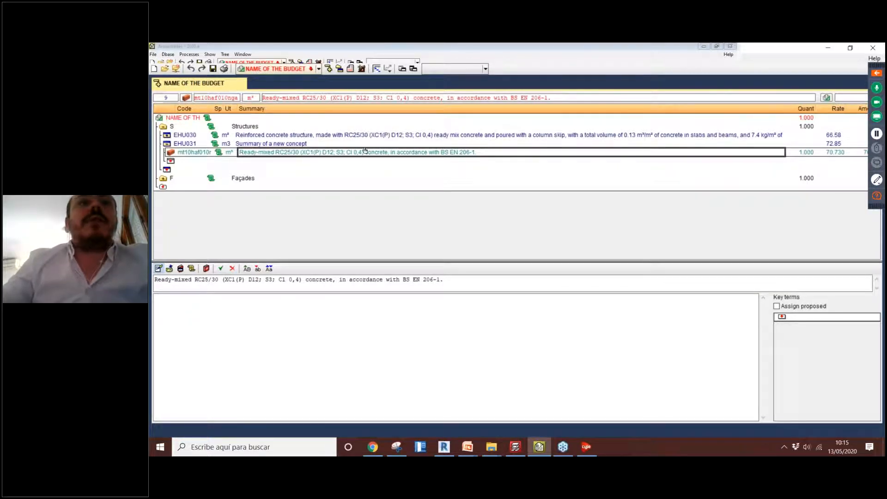
- Collapse the EHU031 break down and set the quantity of the reinforced concrete structure job item EHU030 to 20
left_click(167, 143)
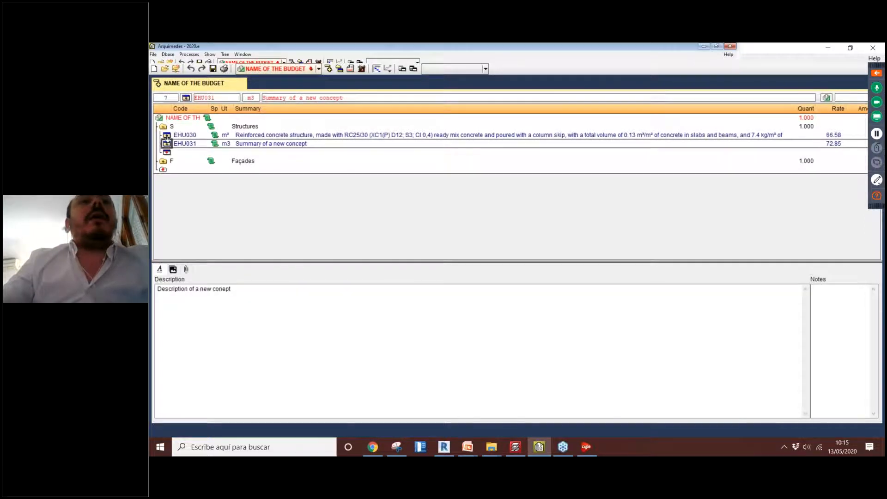
left_click(805, 135)
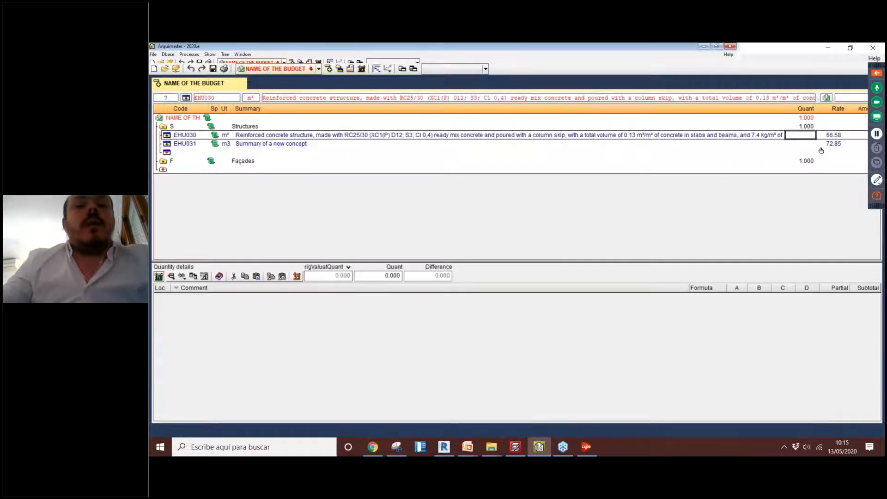
key("BackSpace")
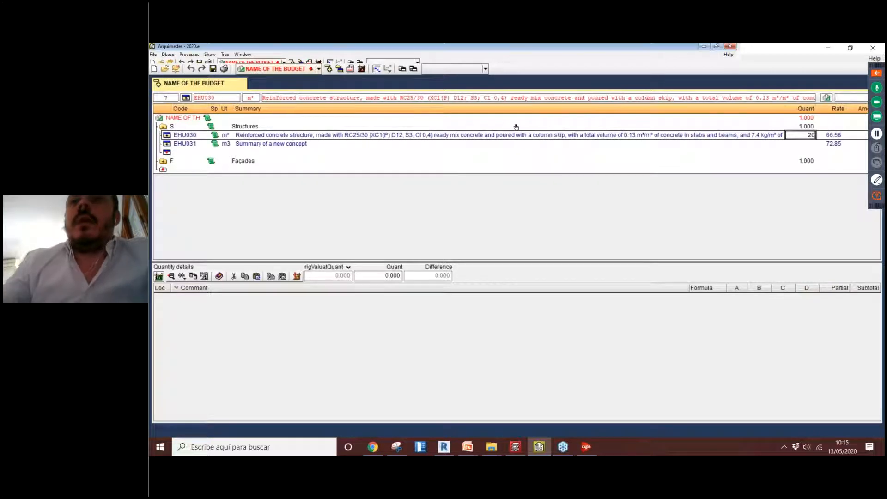
key("Return")
left_click_drag(875, 66, 875, 222)
double_click(806, 135)
left_click(809, 135)
key("BackSpace")
key("BackSpace")
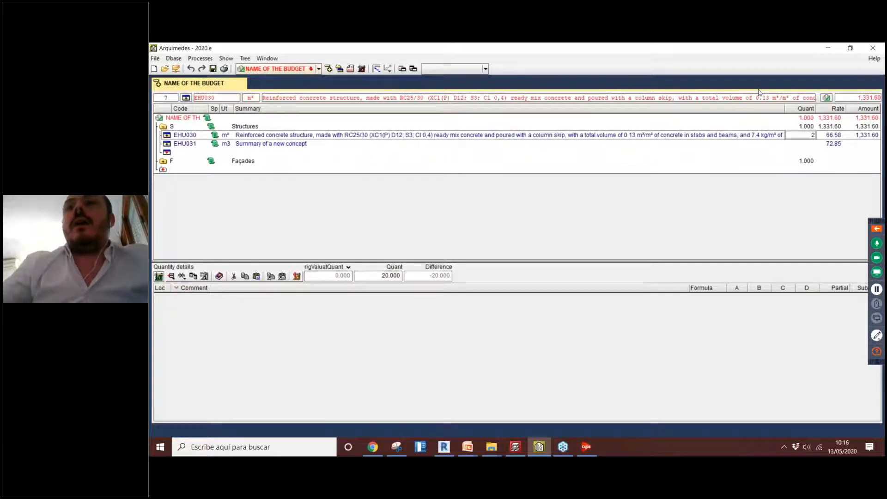
left_click(792, 136)
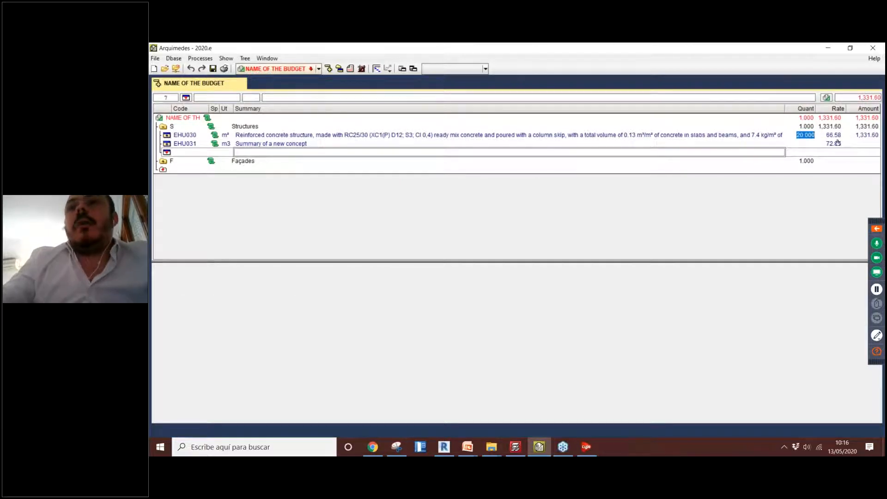
- View the EHU030 text and the Structures section's description, and close the budget
left_click(415, 136)
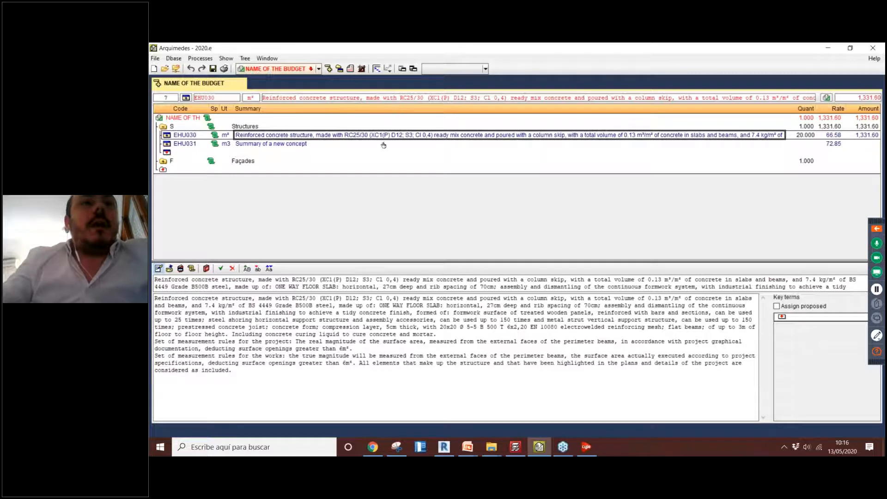
left_click(165, 127)
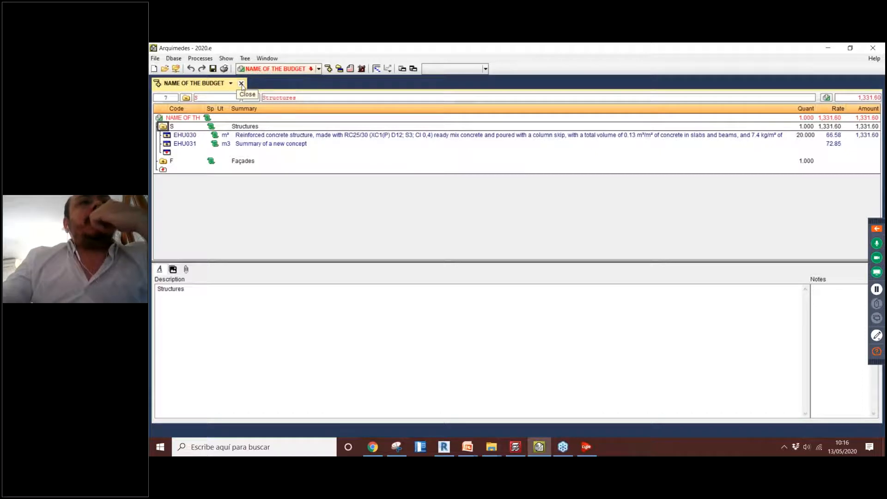
left_click(241, 84)
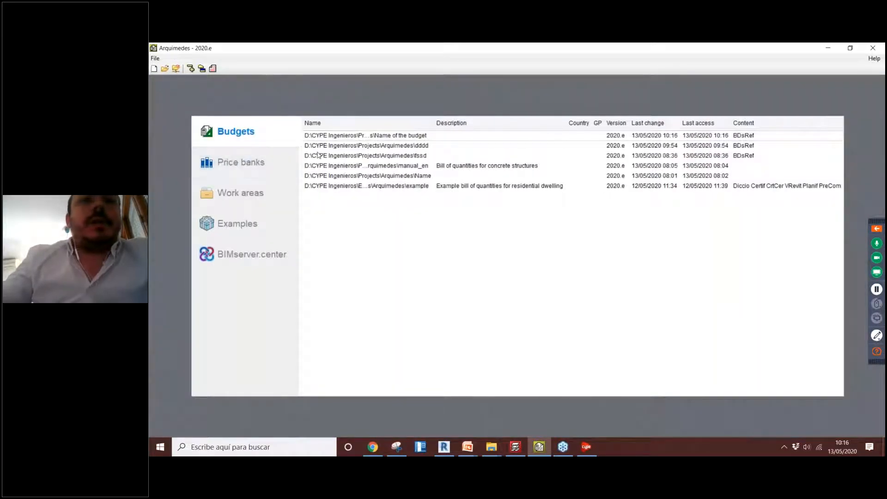
- Reopen the project Name of the budget from the file manager and close it again
left_click(165, 69)
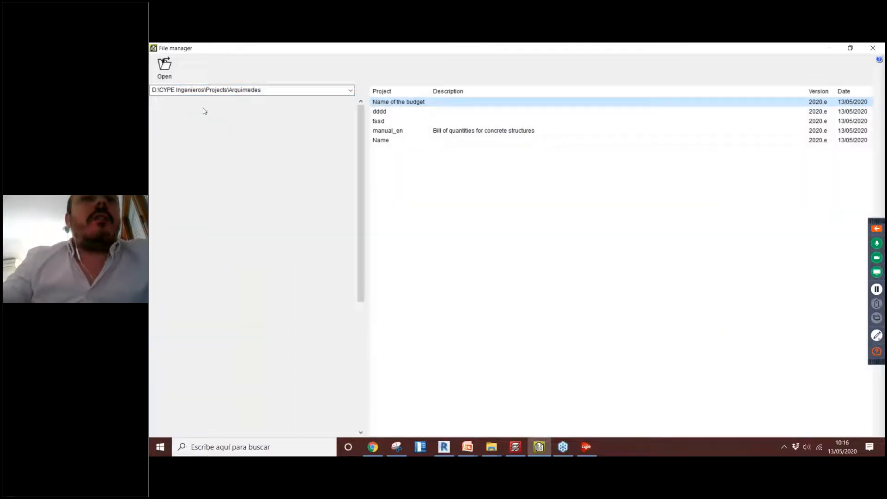
left_click(165, 66)
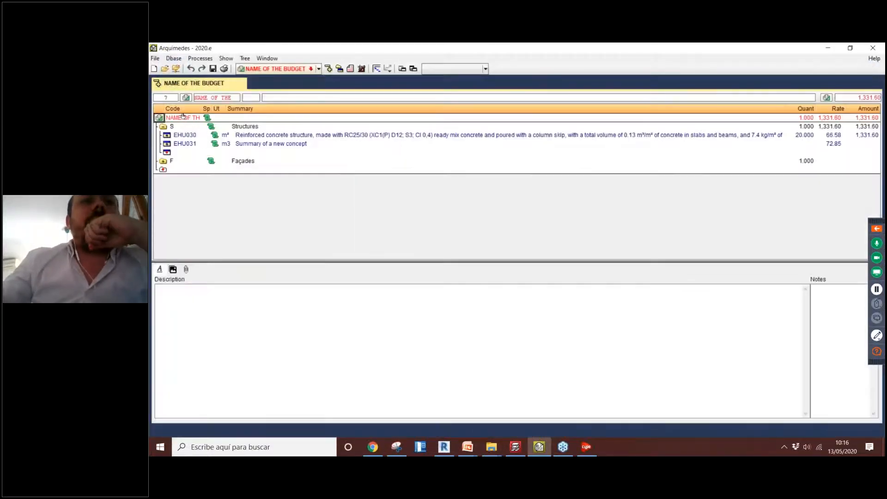
left_click(240, 84)
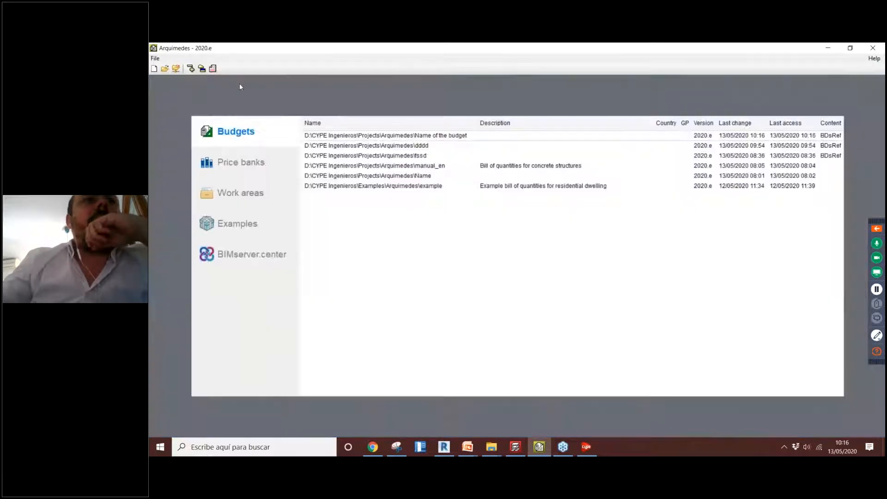
- Browse in the file manager to the Budget Control folder on the desktop
left_click(165, 69)
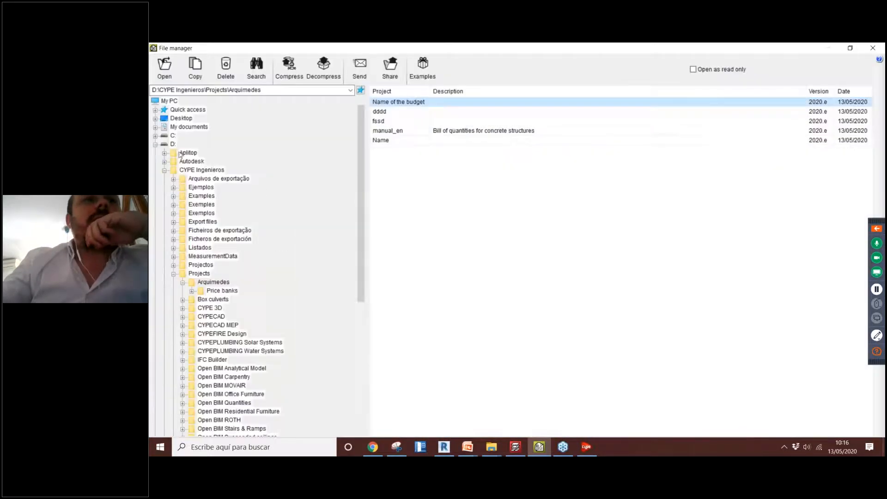
left_click(156, 118)
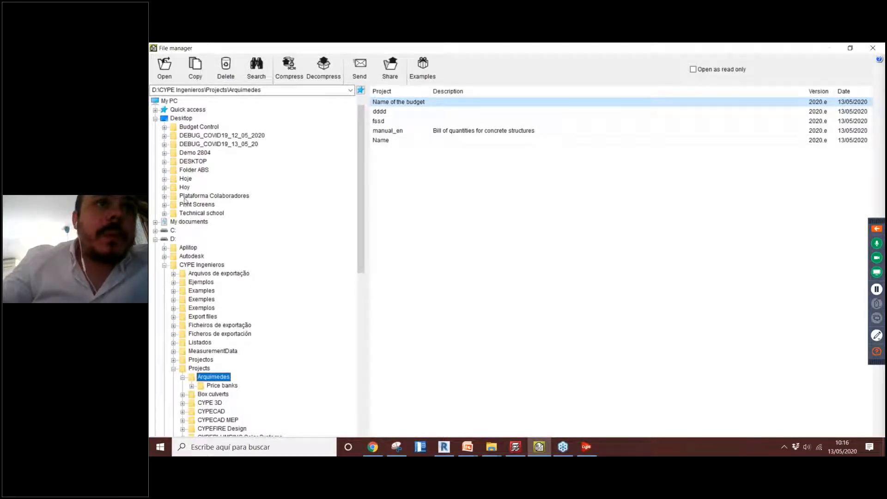
left_click(191, 128)
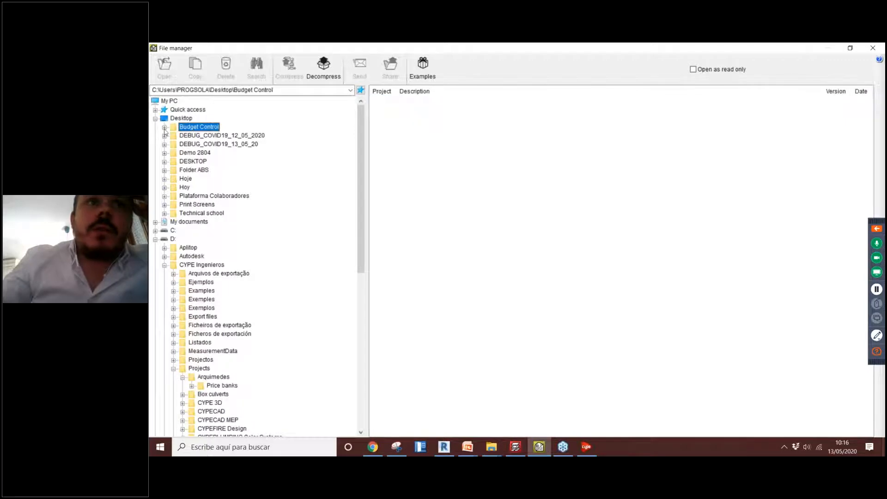
- Decompress manual_en_20200512_211051.cyp into the Budget Control folder and open the resulting manual_en bill of quantities
left_click(323, 69)
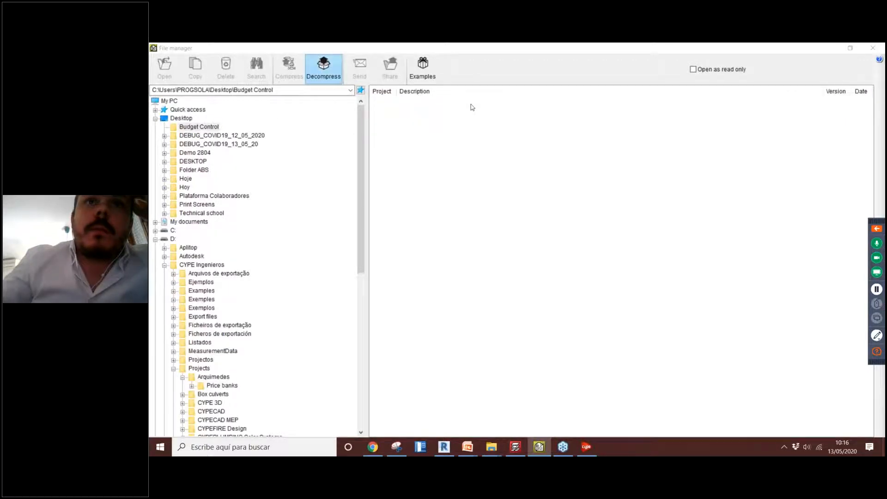
left_click(331, 121)
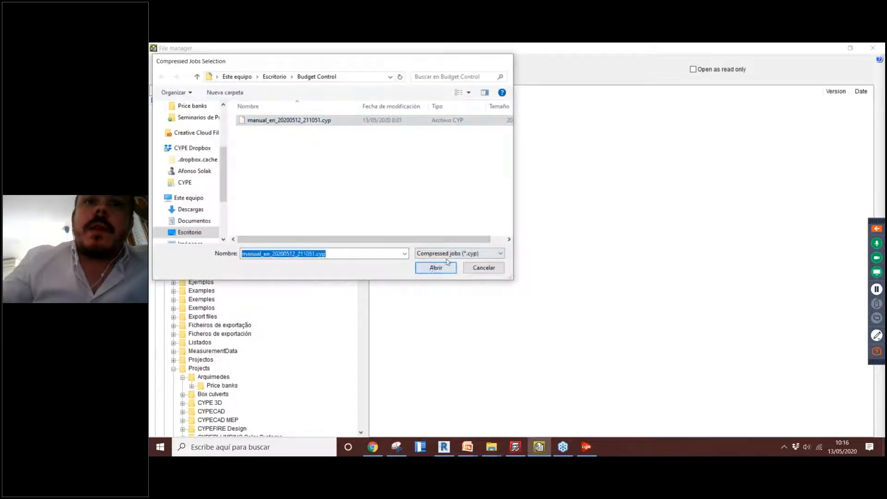
left_click(435, 267)
left_click(405, 278)
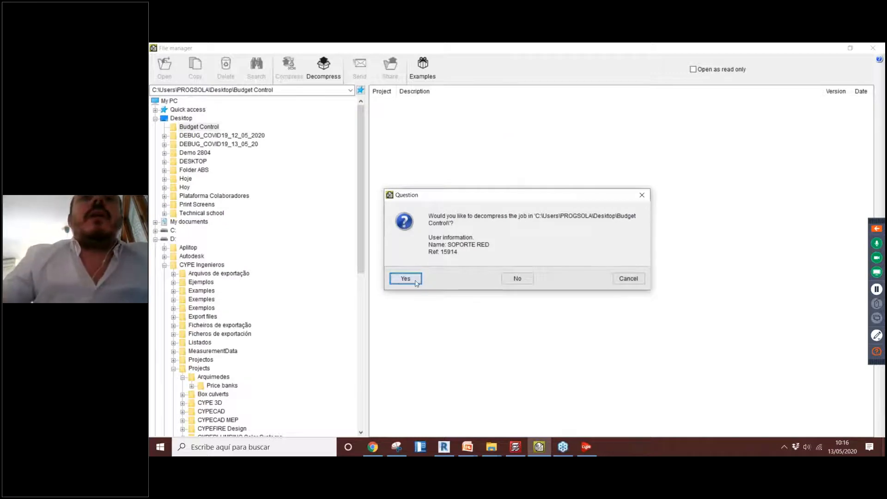
left_click(515, 274)
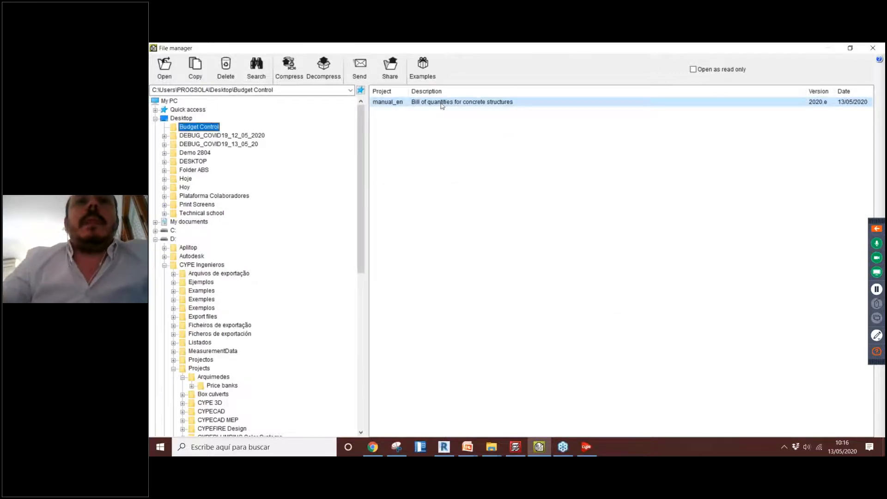
double_click(441, 100)
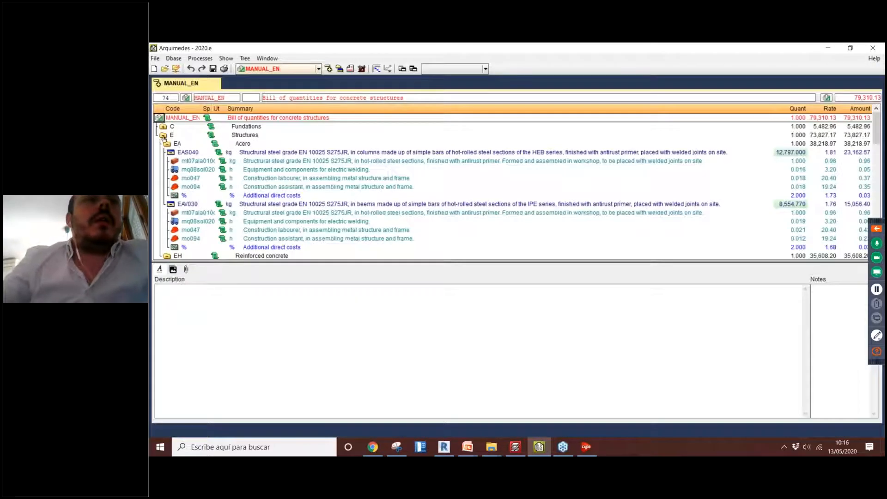
- Collapse the Acero and Reinforced concrete subsections of the Structures section
left_click(164, 137)
left_click(164, 136)
left_click(166, 144)
left_click(167, 153)
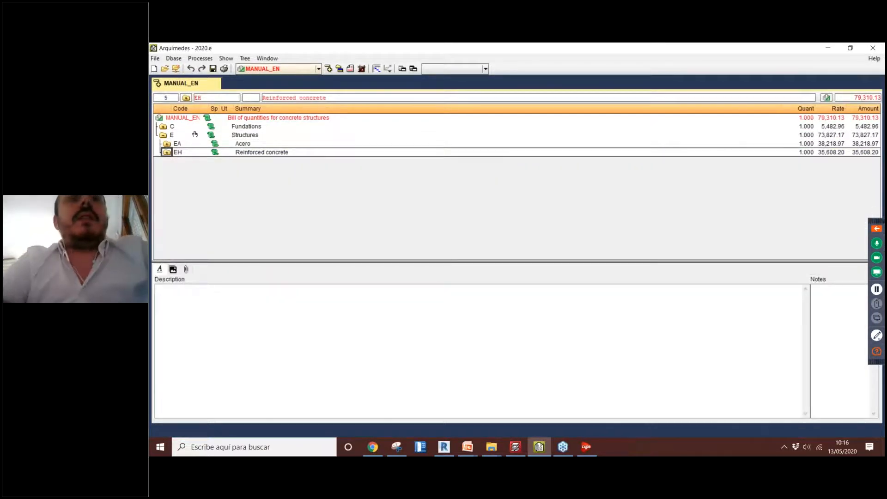
- Expand the Reinforced concrete section with the EHS012 break down collapsed and the EHU030 break down shown
left_click(167, 152)
left_click(170, 161)
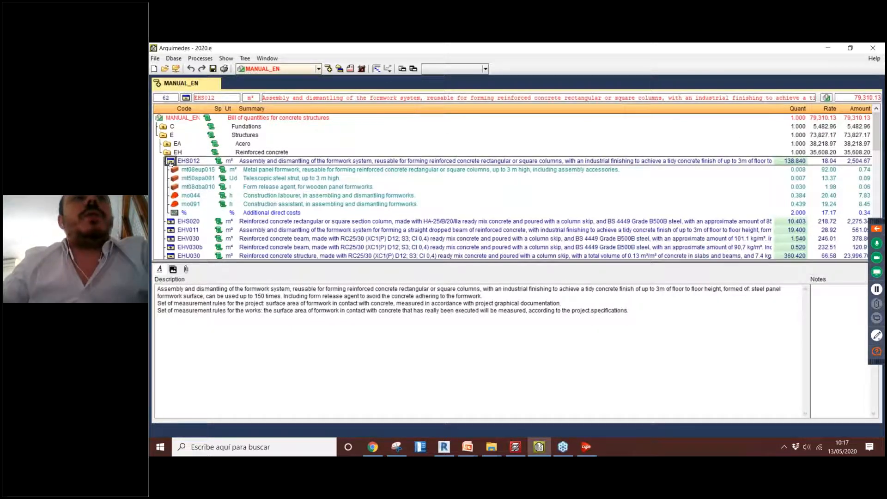
left_click(170, 161)
left_click(171, 205)
- Examine the quantity details and description of formwork job item EHS012 and the text of concrete beam EHV030
left_click(796, 162)
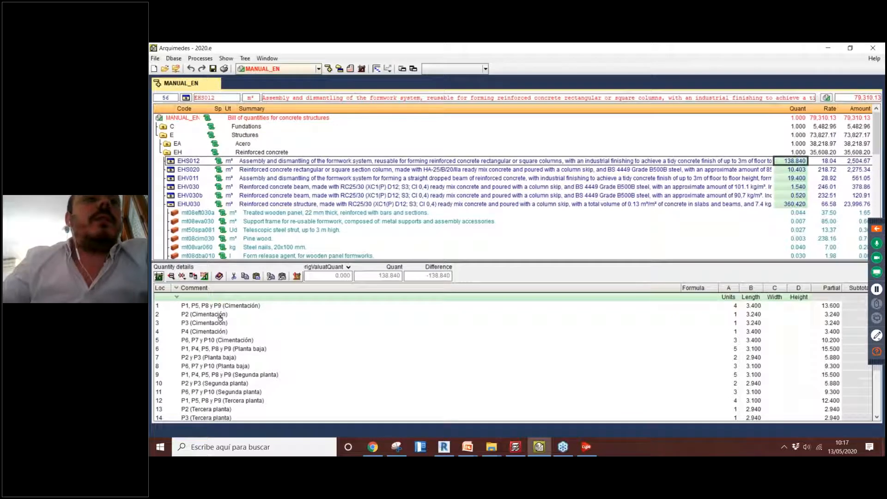
left_click(257, 171)
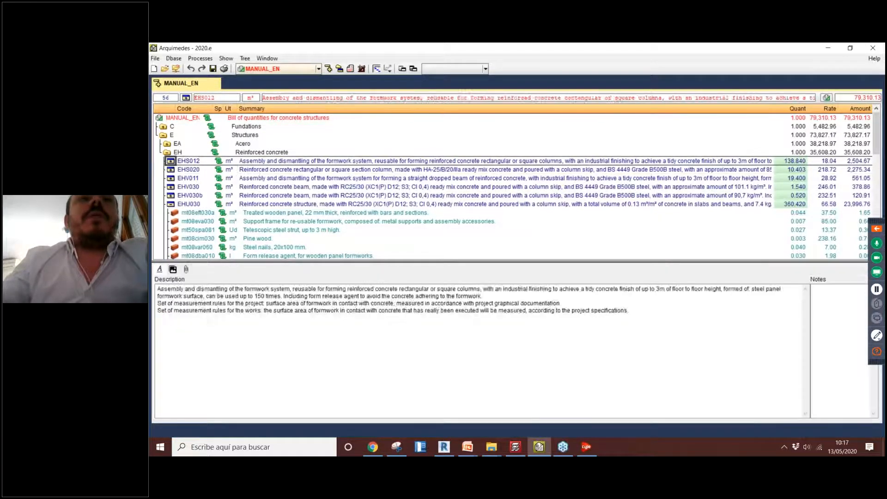
left_click(239, 188)
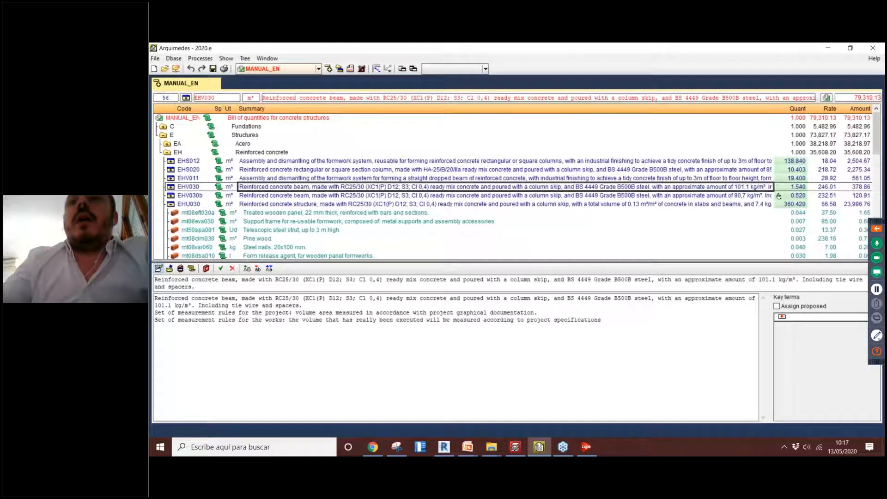
- Examine the quantity details of concrete beam EHV030, including the units and lengths of its measurement lines
left_click(792, 187)
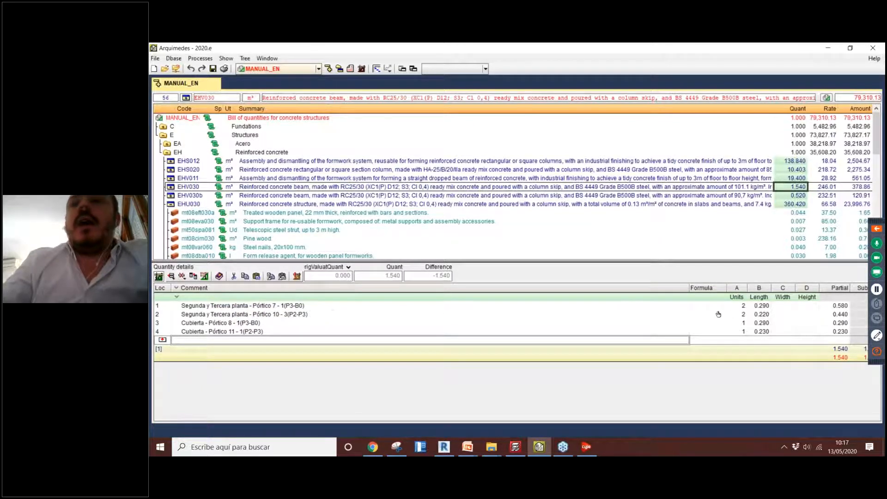
left_click(742, 307)
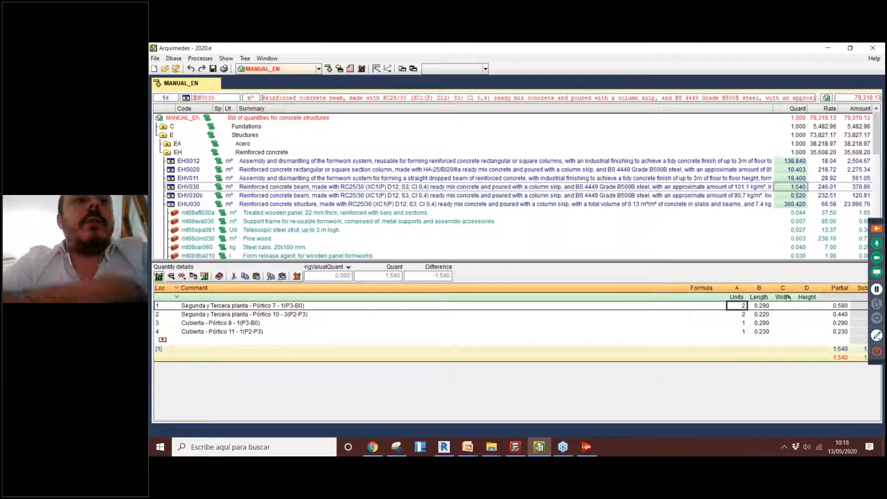
left_click(763, 332)
left_click(767, 306)
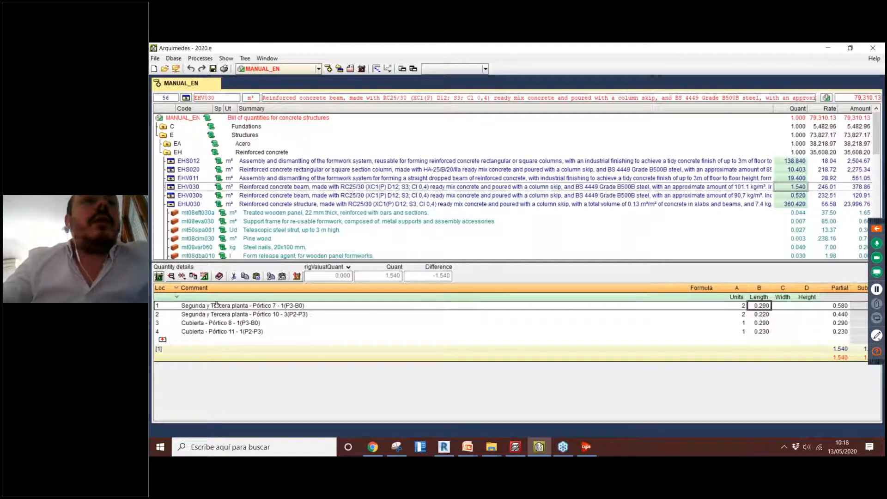
- Open the DXF-DWG quantity measurement for EHV030 in a maximised window and load Structure 1.DWG as a template
left_click(204, 277)
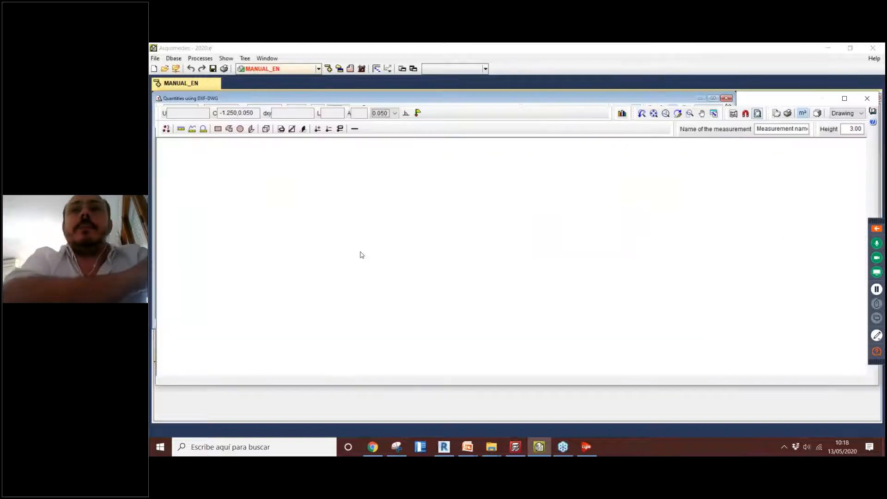
left_click(845, 99)
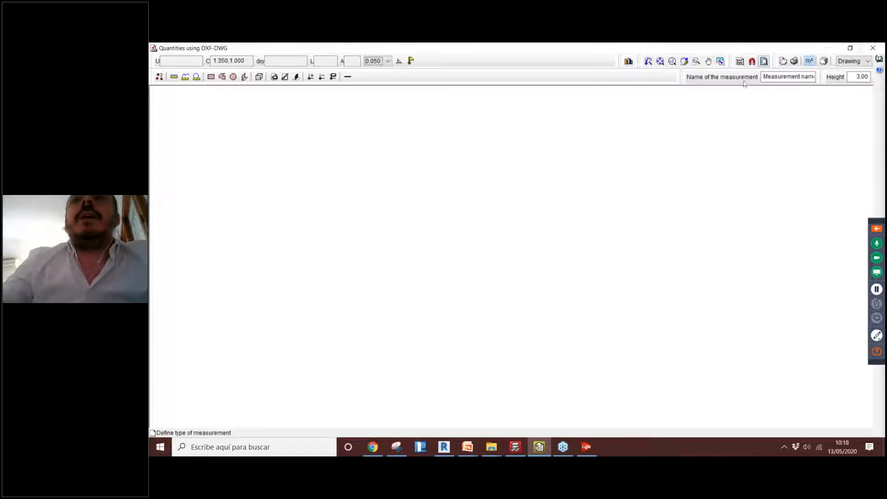
left_click(738, 62)
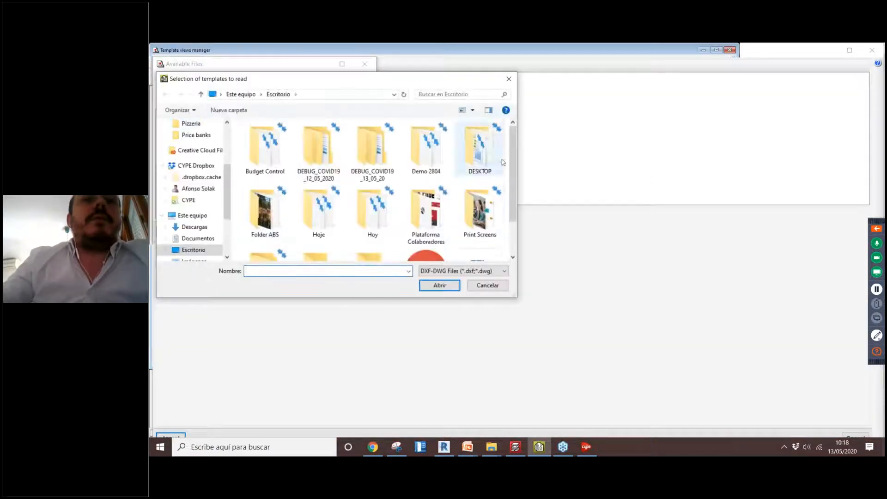
scroll(479, 217, "down", 2)
left_click(478, 226)
left_click(439, 285)
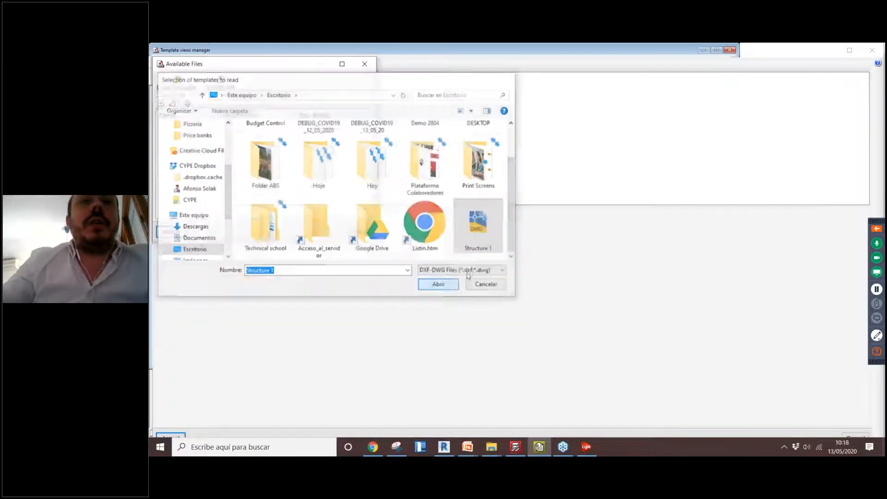
key("Return")
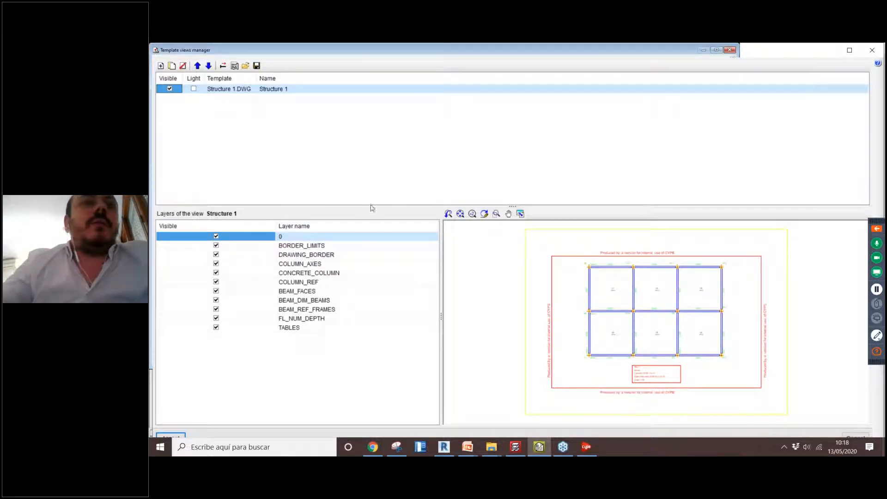
- View the template's displacement, scale and rotation options, leave them unapplied, and accept Structure 1 as the drawing view
left_click(223, 66)
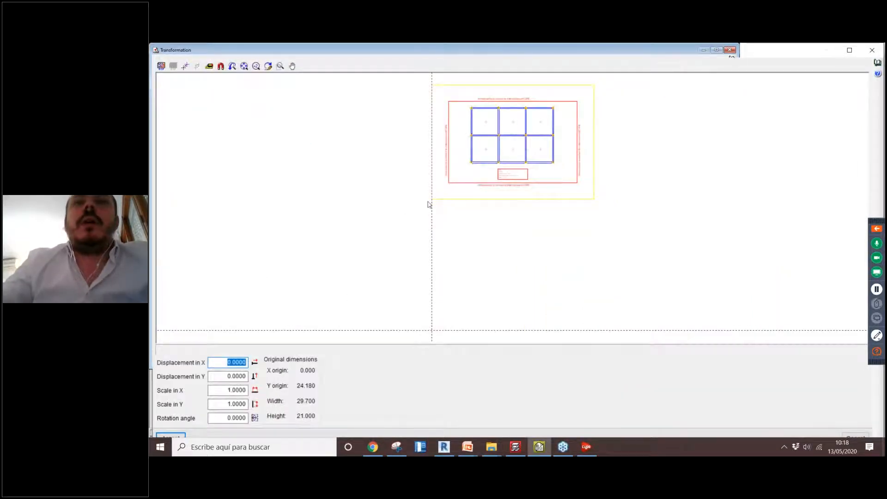
left_click(871, 50)
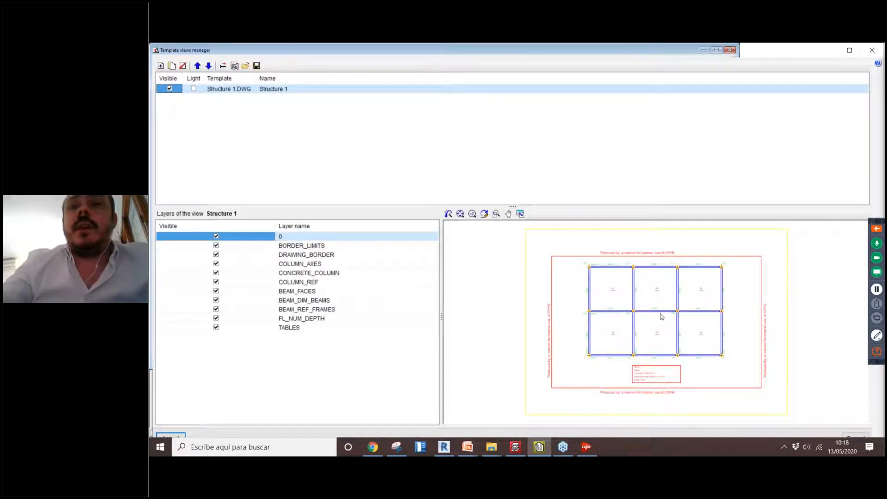
left_click(174, 435)
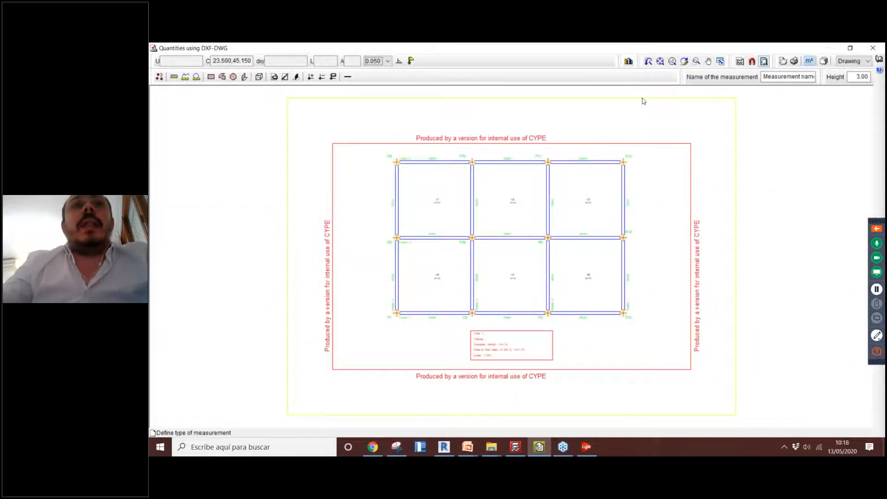
- Measure the linear length of the Frame 3 beam line from column P9 to column P15
scroll(504, 238, "up", 3)
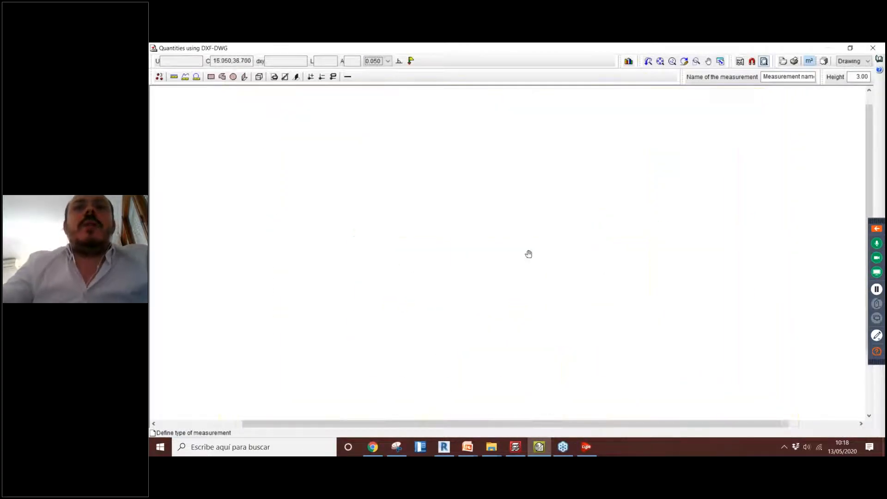
scroll(504, 238, "up", 3)
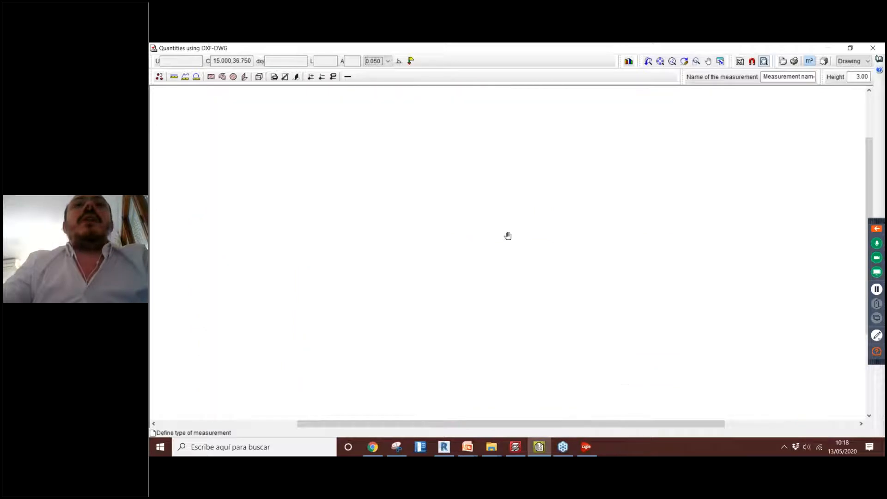
scroll(510, 240, "down", 1)
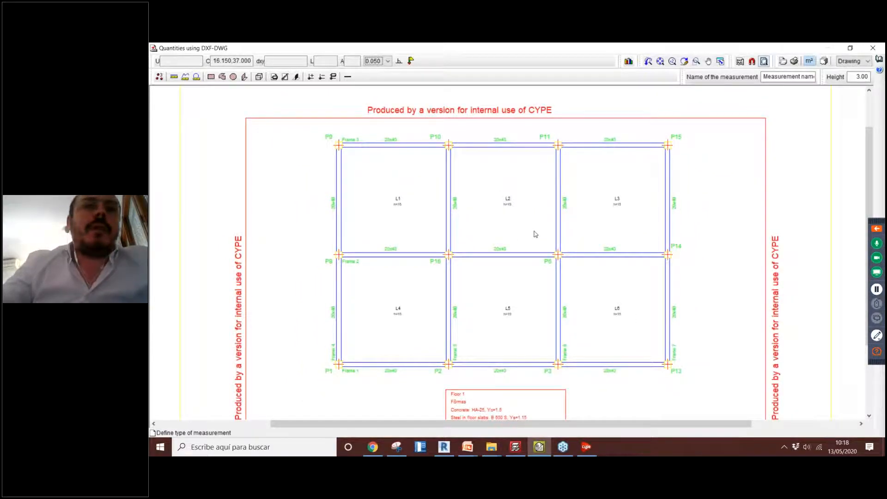
middle_click_drag(536, 234, 516, 241)
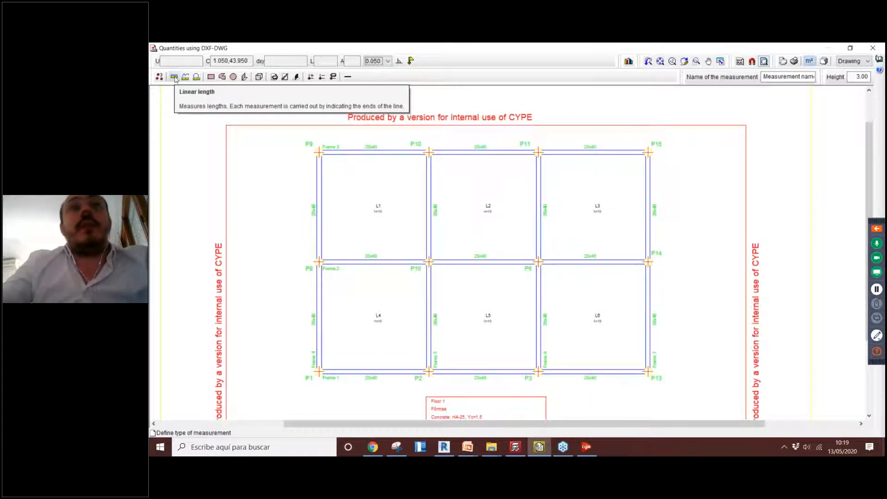
left_click(175, 77)
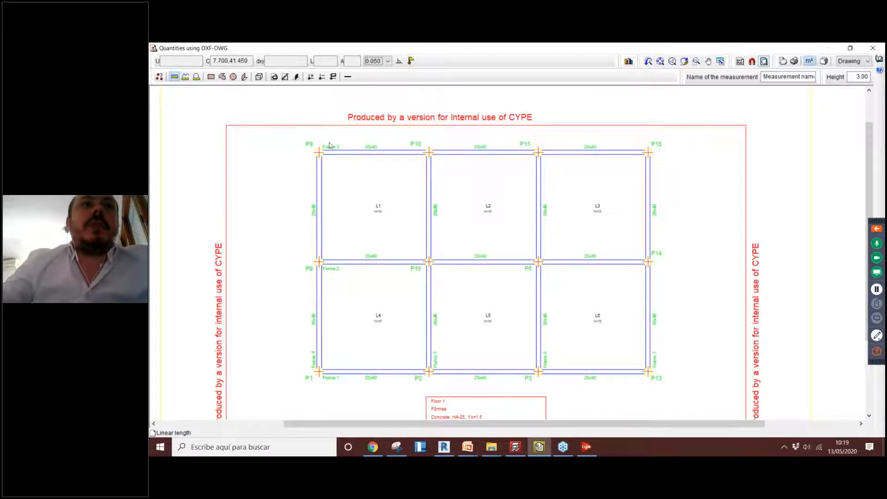
left_click(319, 152)
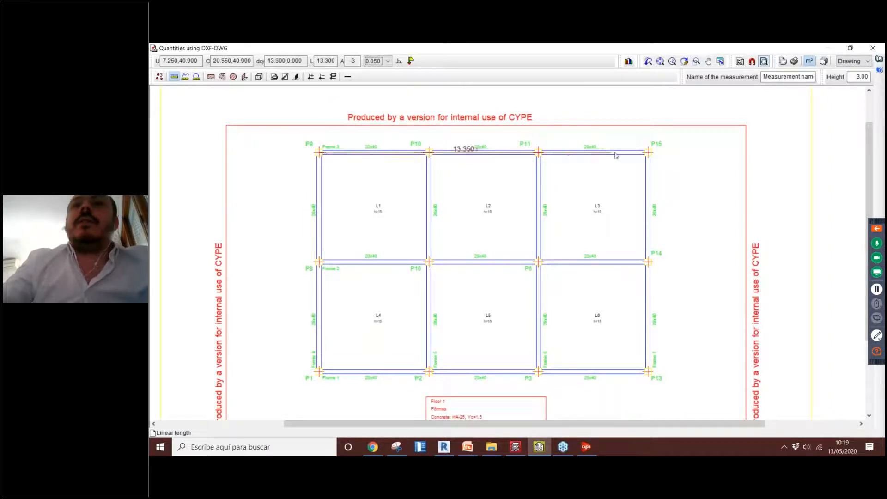
scroll(647, 154, "up", 3)
scroll(667, 153, "up", 1)
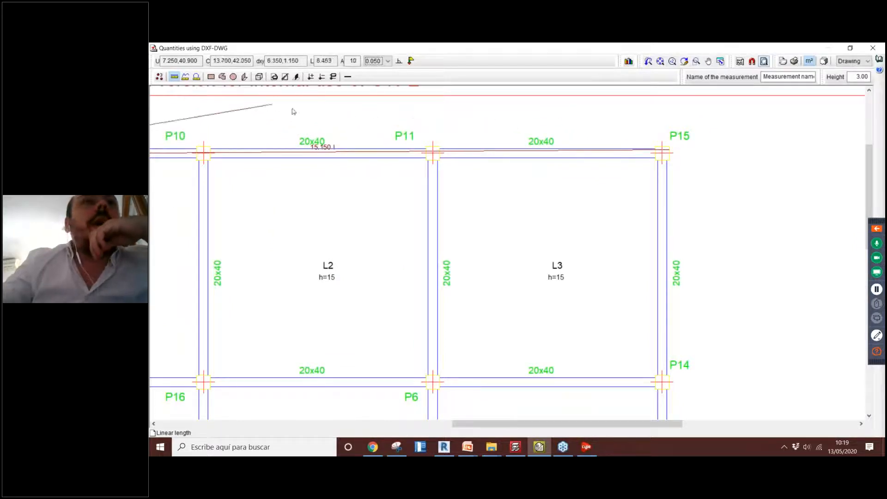
scroll(411, 134, "down", 1)
scroll(585, 141, "down", 2)
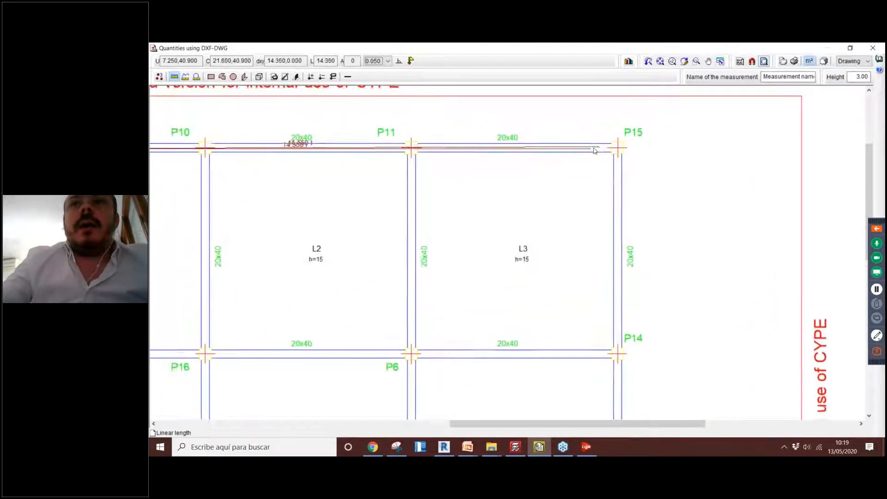
scroll(596, 150, "up", 4)
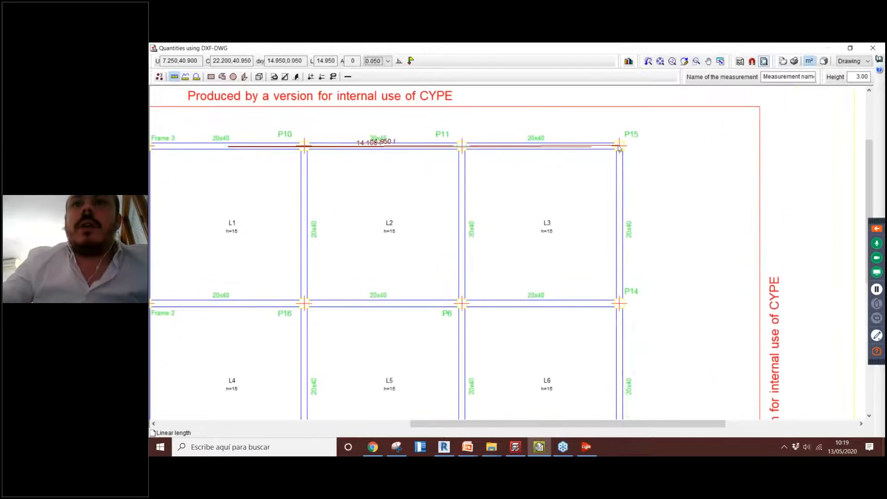
scroll(621, 149, "down", 3)
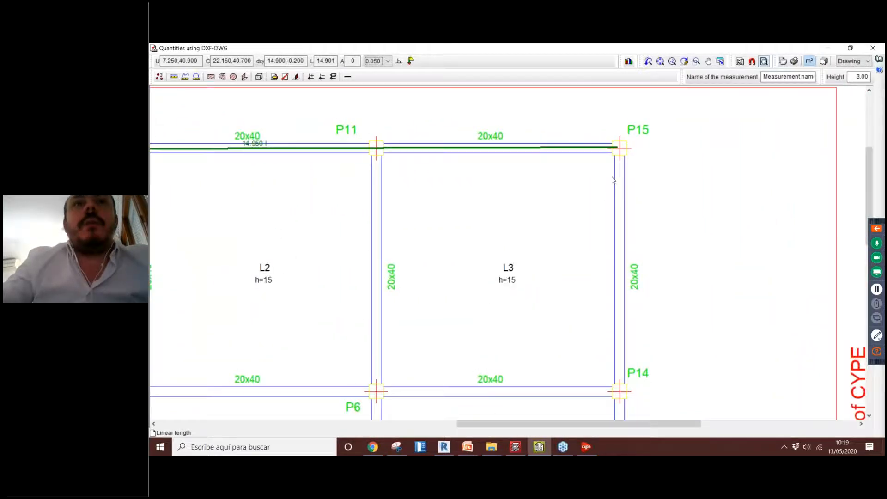
- Measure the linear length of the Frame 7 beam line from column P15 to column P13
middle_click_drag(580, 157, 606, 141)
scroll(617, 140, "up", 1)
scroll(618, 142, "up", 2)
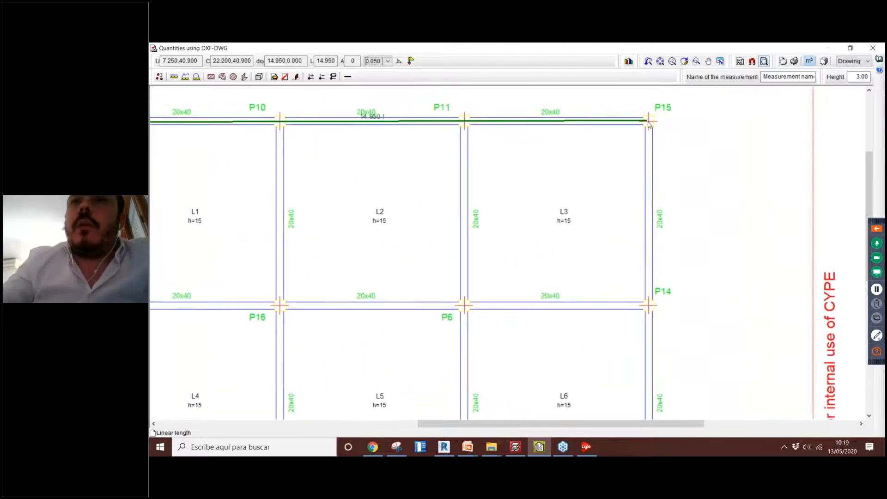
scroll(649, 135, "down", 2)
scroll(649, 134, "down", 1)
scroll(646, 138, "up", 3)
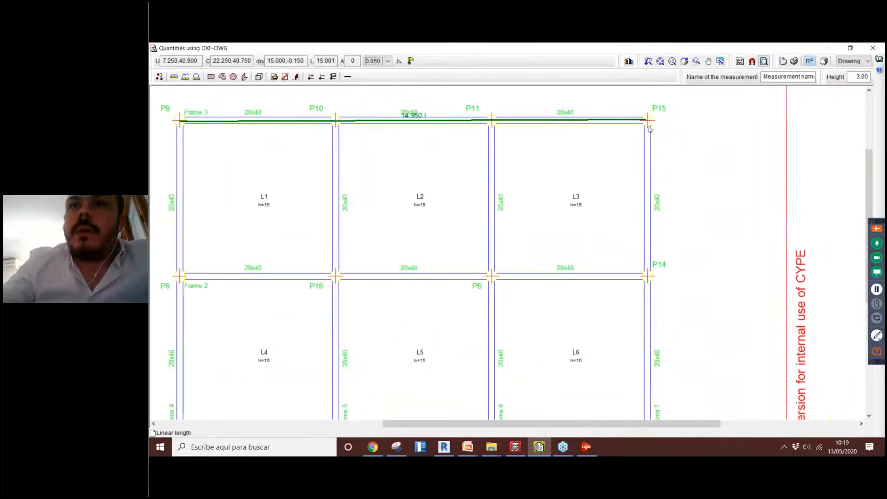
scroll(677, 121, "down", 3)
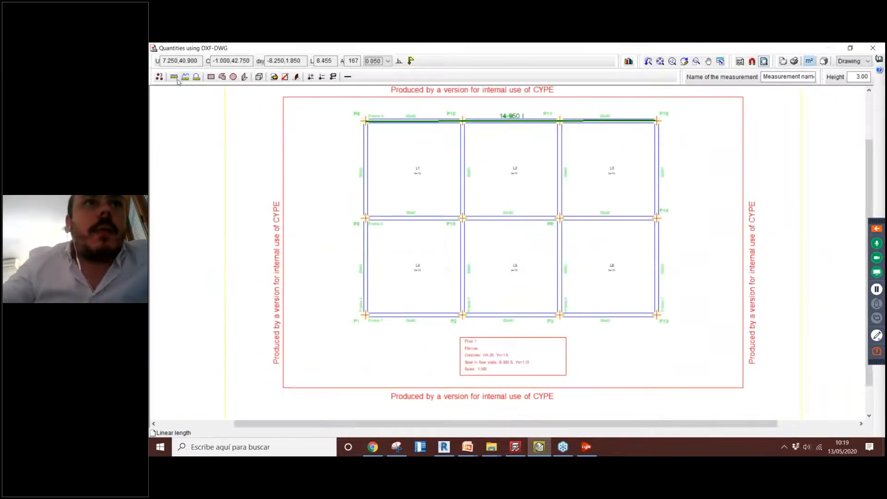
scroll(655, 134, "up", 1)
scroll(663, 128, "up", 1)
left_click(657, 119)
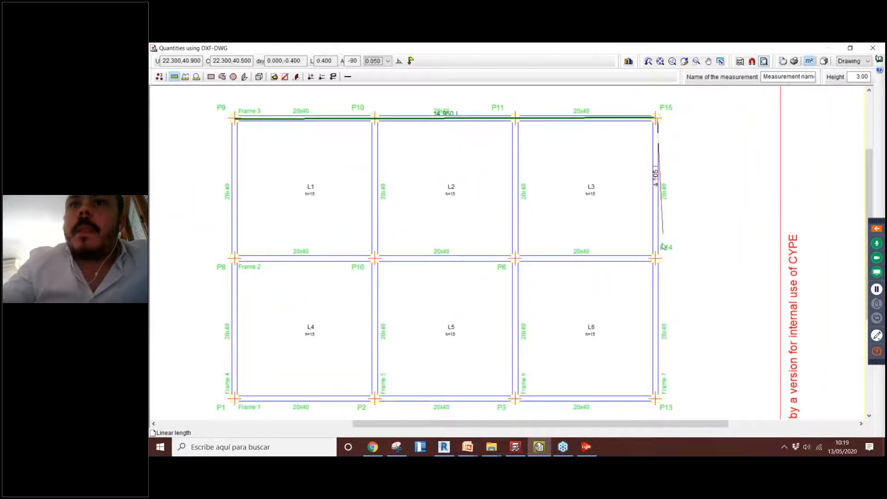
scroll(658, 176, "down", 2)
scroll(652, 291, "up", 1)
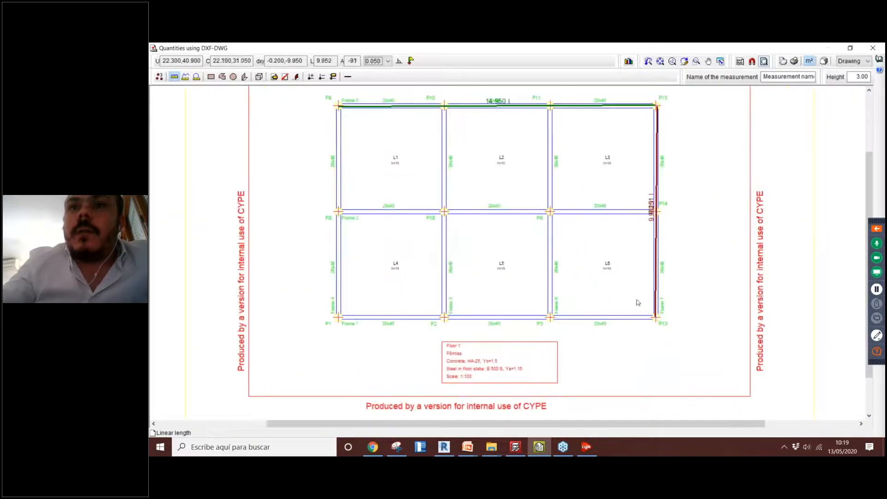
scroll(571, 298, "up", 1)
scroll(570, 299, "up", 2)
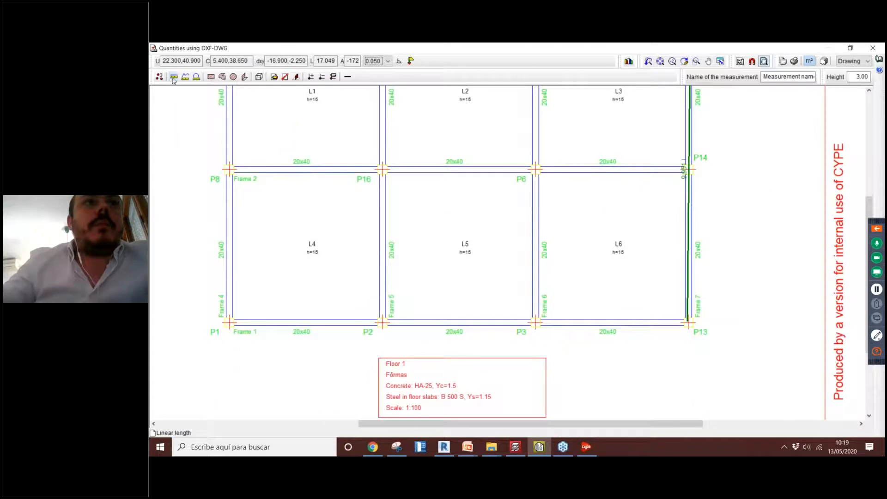
- Measure the linear length of the Frame 1 beam line from column P13 to column P1
scroll(670, 323, "up", 1)
left_click(686, 327)
scroll(600, 323, "down", 3)
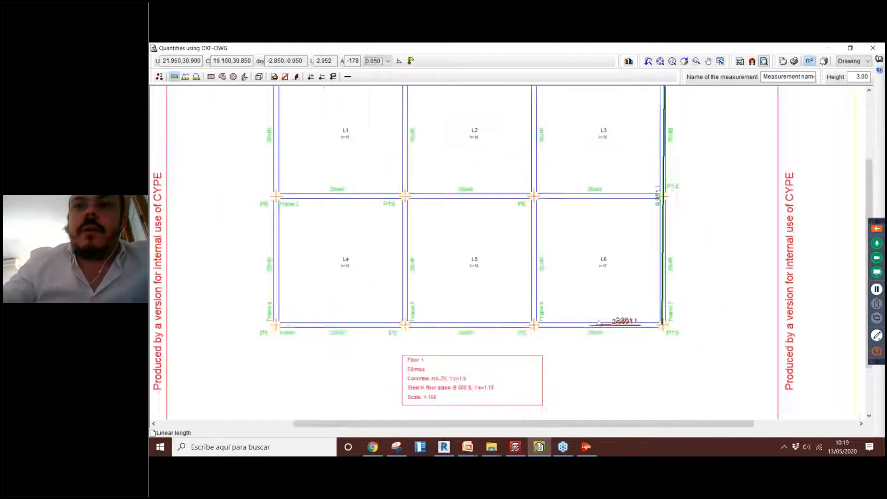
scroll(422, 319, "up", 2)
scroll(417, 320, "up", 3)
left_click(405, 317)
right_click(407, 316)
scroll(414, 259, "down", 4)
middle_click_drag(538, 234, 458, 290)
scroll(466, 246, "up", 3)
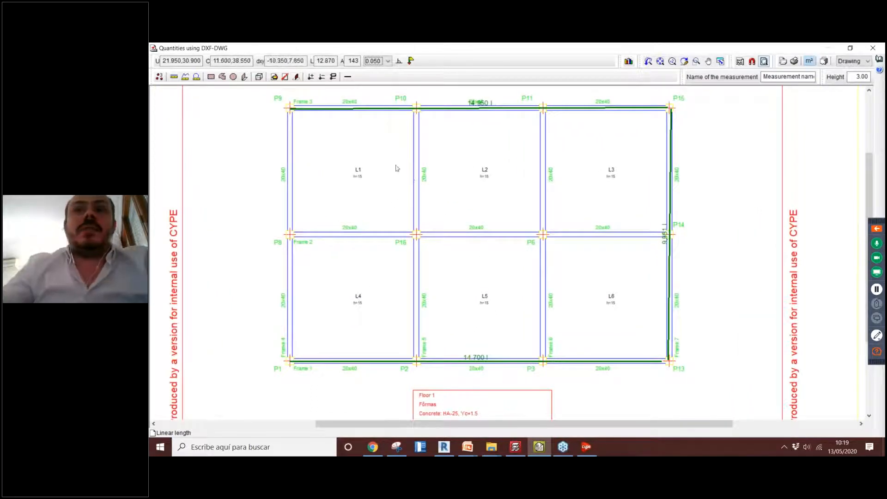
- Review the measured lines on the drawing and close the DXF-DWG measurement to transfer the lengths to EHV030
scroll(436, 277, "up", 1)
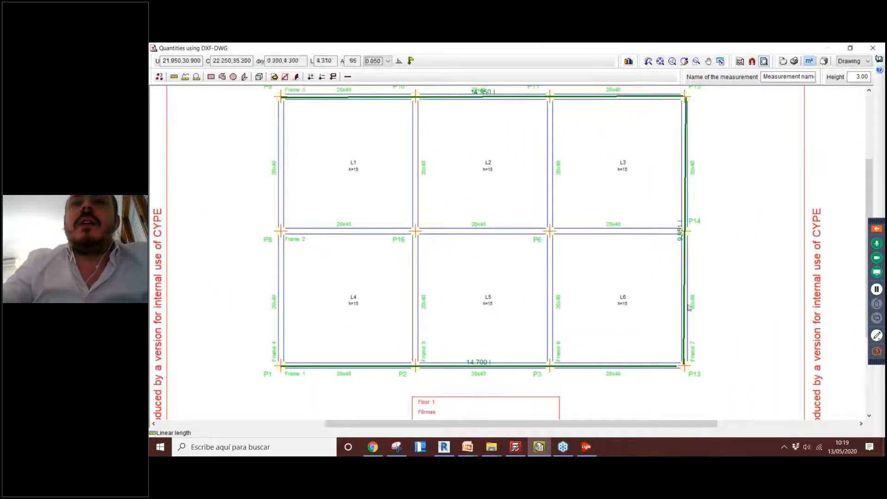
scroll(480, 95, "up", 5)
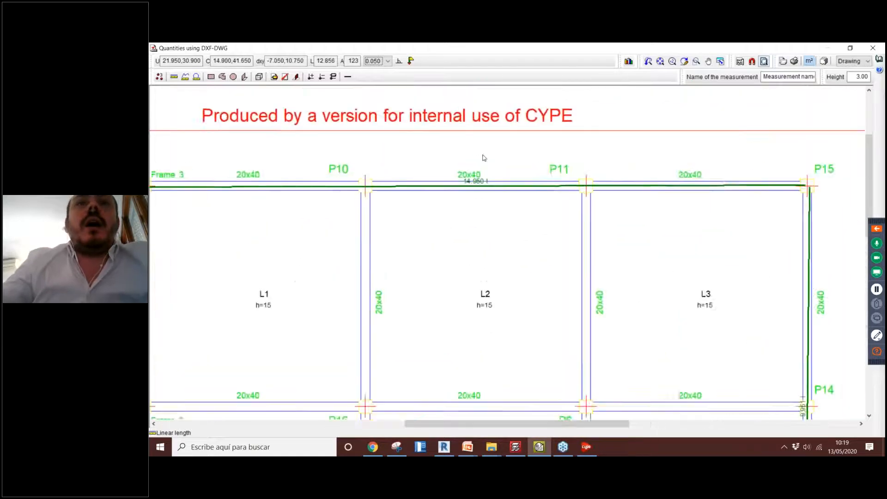
scroll(481, 193, "up", 3)
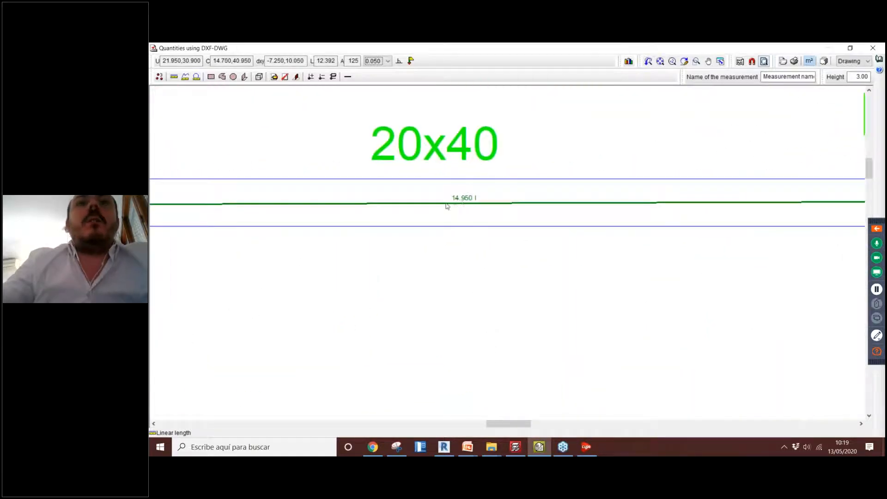
scroll(462, 202, "down", 6)
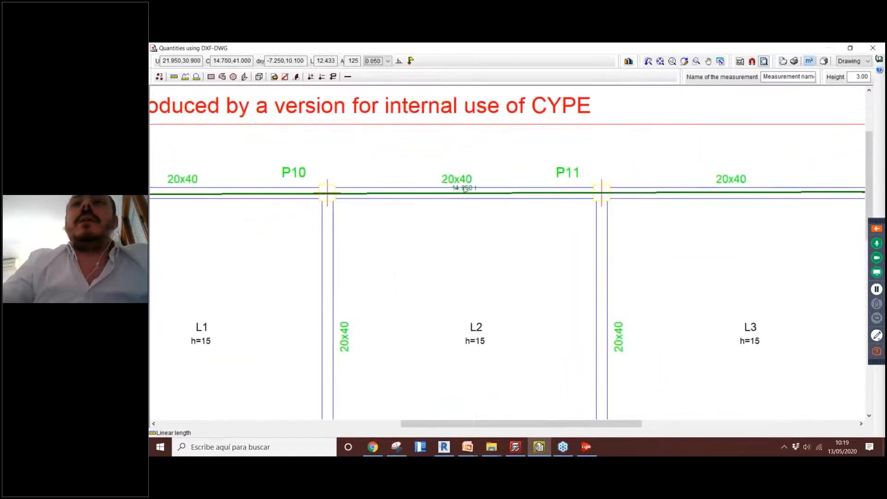
scroll(468, 190, "down", 2)
scroll(508, 259, "up", 5)
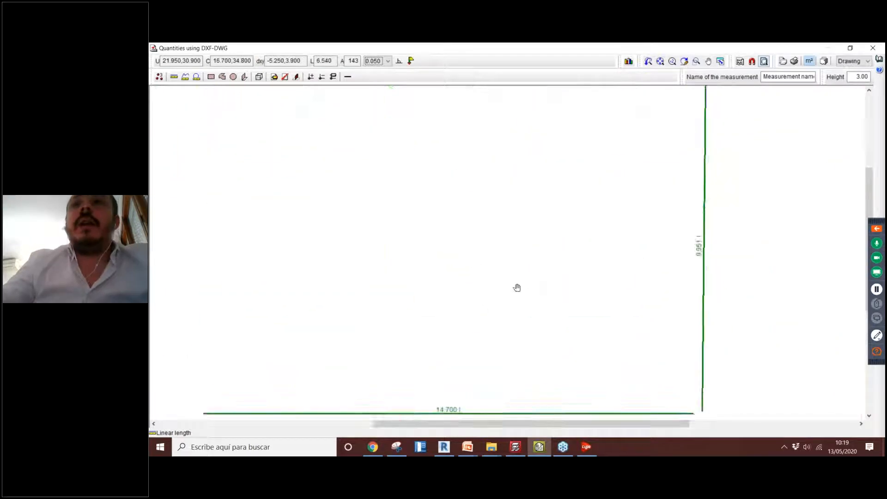
scroll(514, 287, "down", 3)
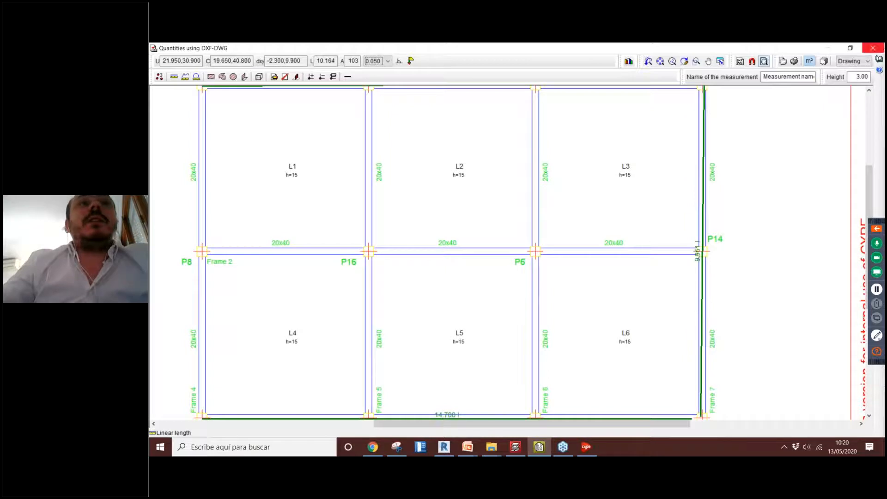
left_click(873, 48)
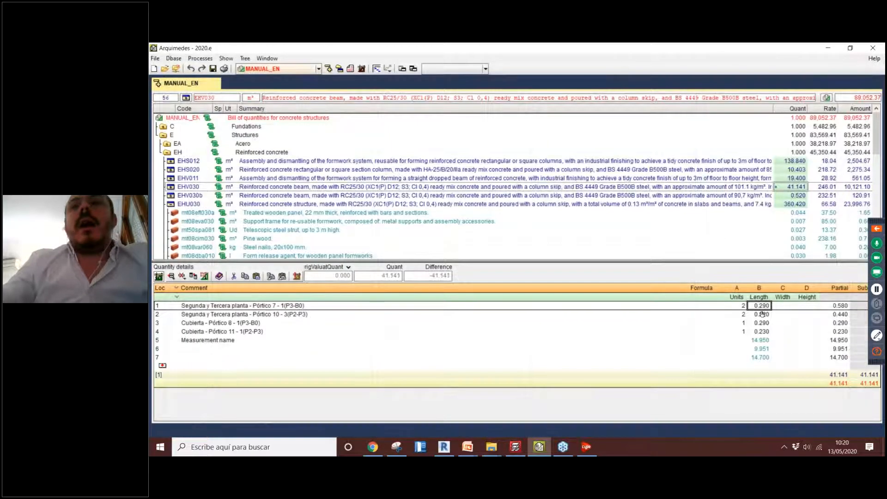
- Examine the lengths brought in from the drawing in the quantity details of EHV030
left_click(763, 342)
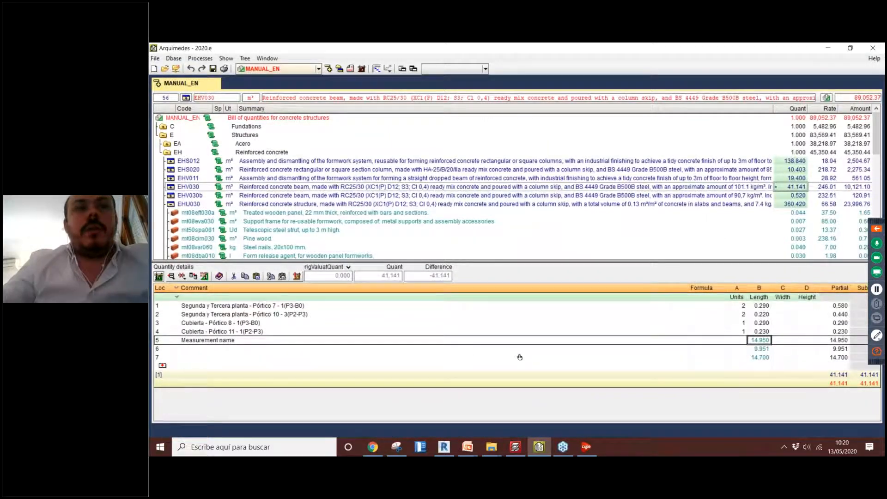
left_click(767, 357)
left_click(767, 337)
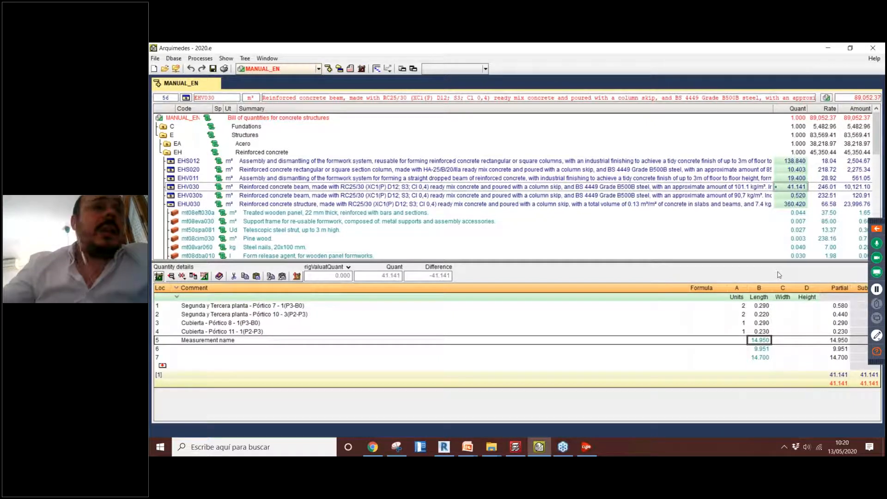
- Examine the descriptions and measurement rules of concrete beam EHV030, concrete structure EHU030 and beam formwork EHV011
left_click(785, 197)
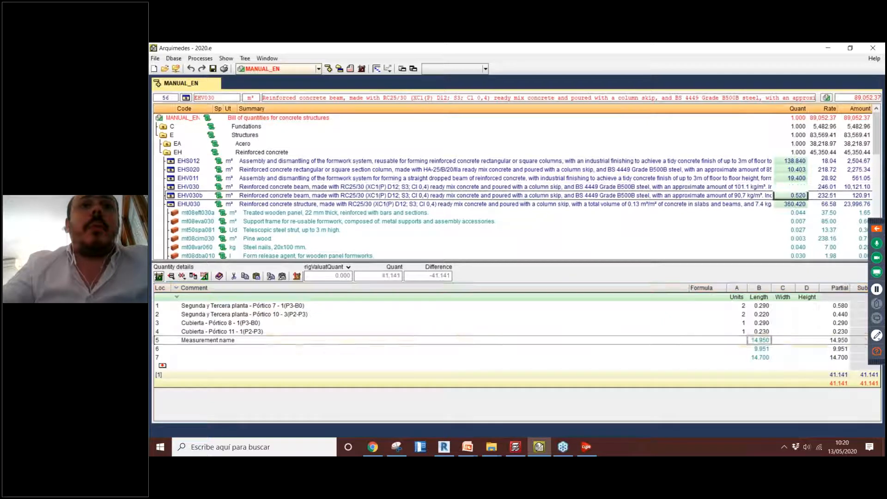
left_click(304, 194)
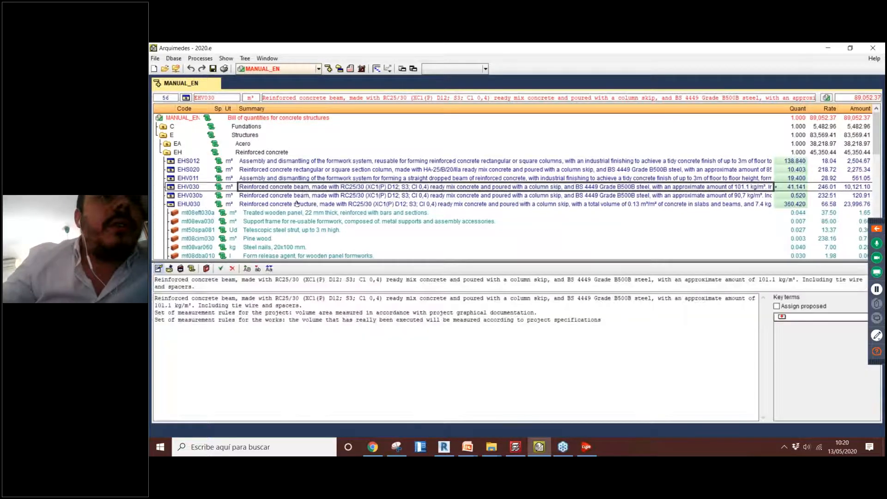
left_click(230, 206)
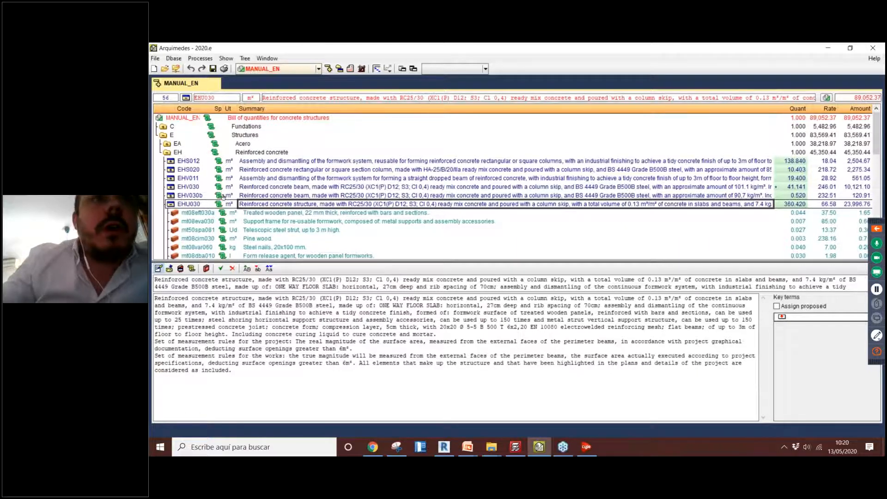
left_click(240, 178)
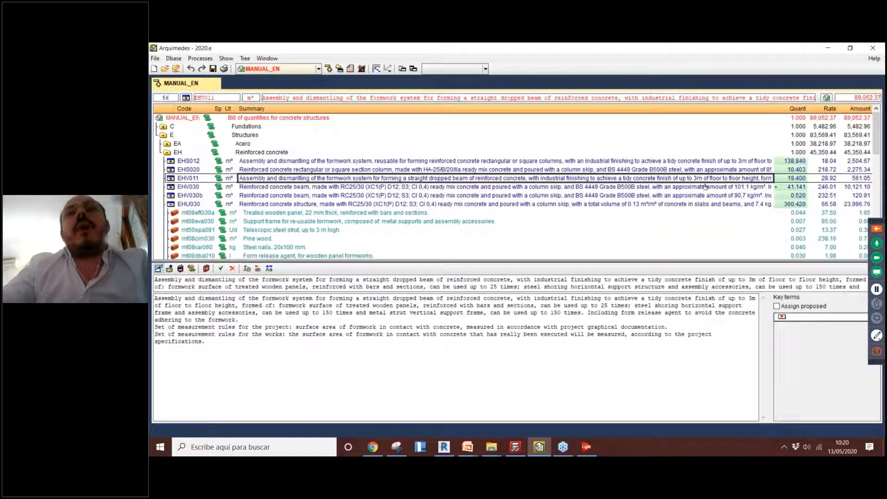
- Open the quantity details of beam formwork EHV011 and start its measurement on the DXF-DWG drawing
left_click(797, 179)
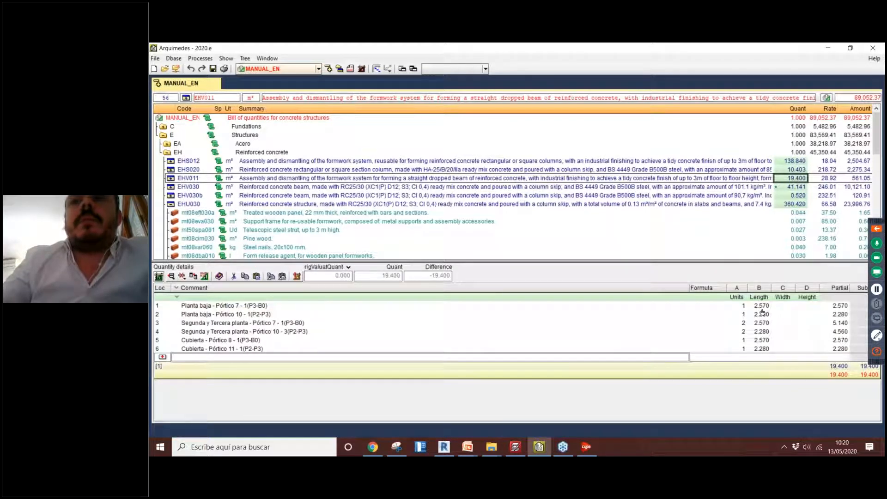
left_click(204, 276)
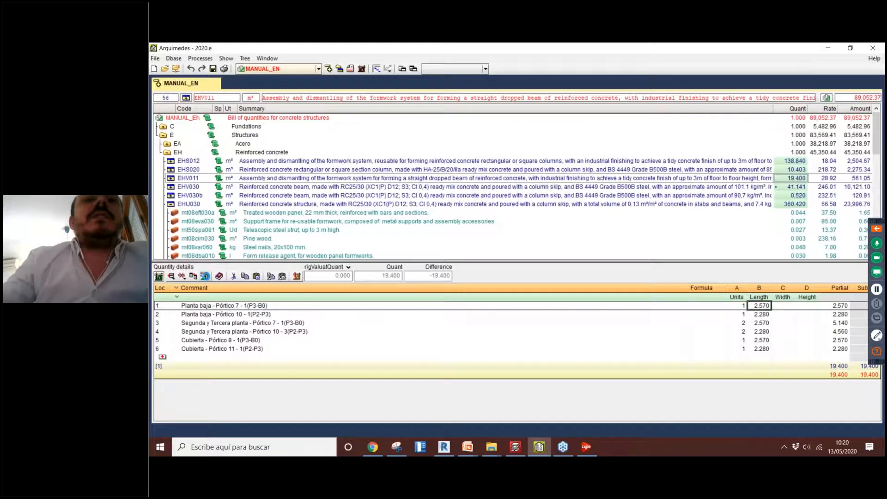
scroll(515, 181, "down", 3)
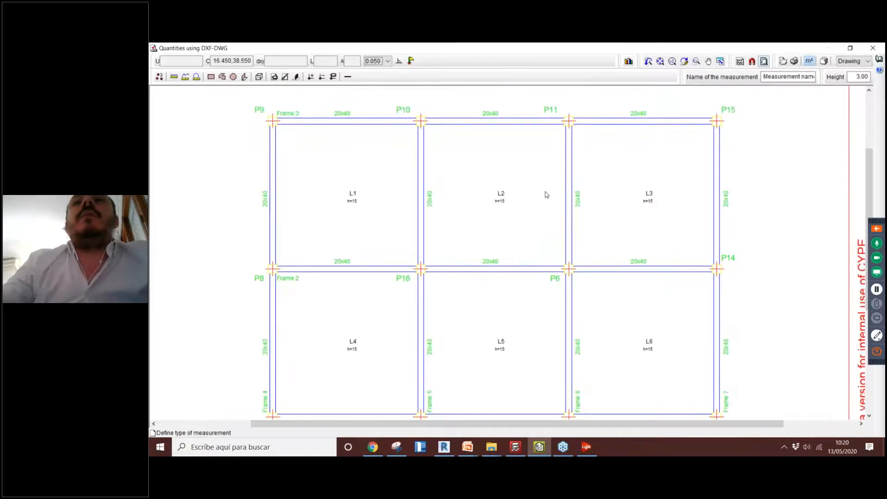
- Measure the rectangular surface areas of slab panels L1, L2 and L3, between columns P9 and P14
left_click(210, 76)
left_click(300, 125)
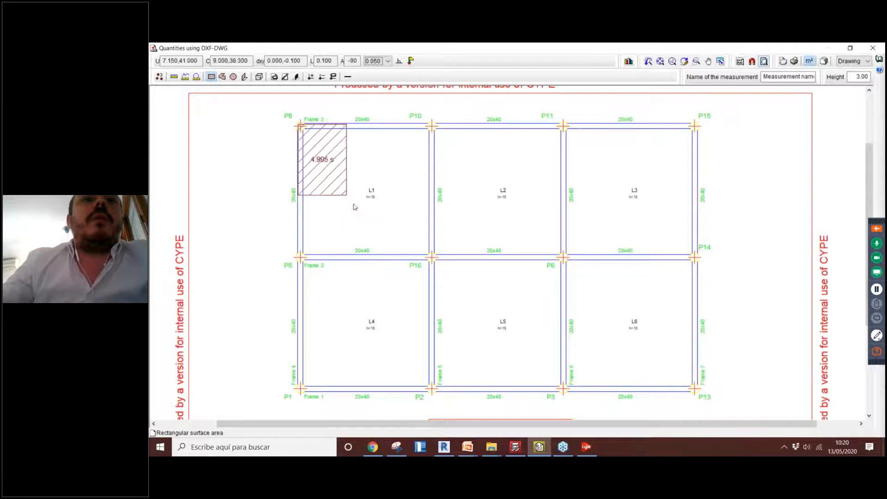
left_click(431, 258)
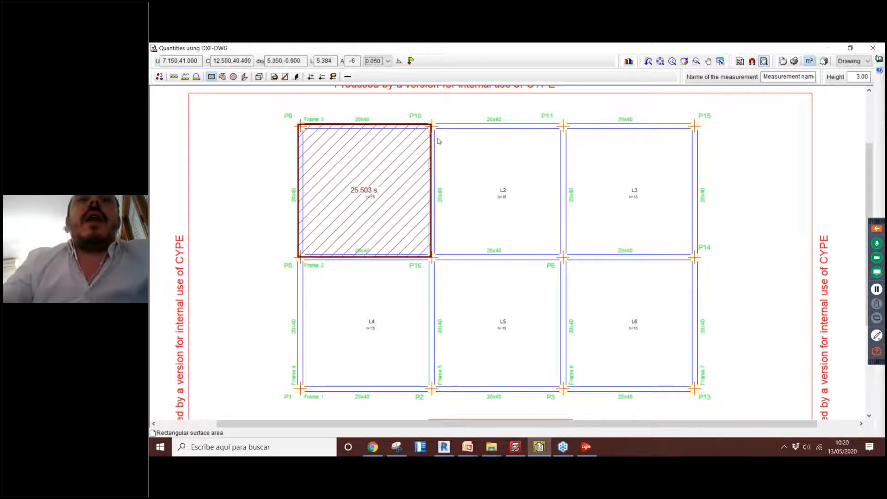
left_click(431, 125)
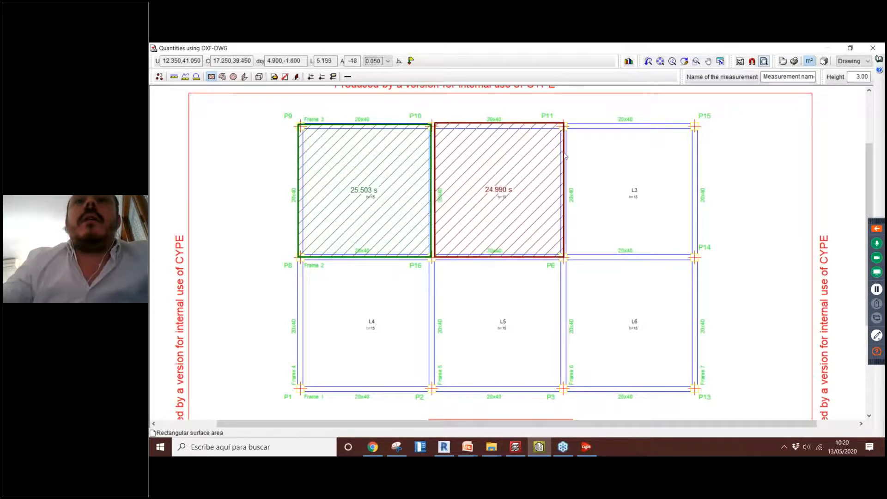
left_click(563, 257)
left_click(564, 125)
left_click(695, 257)
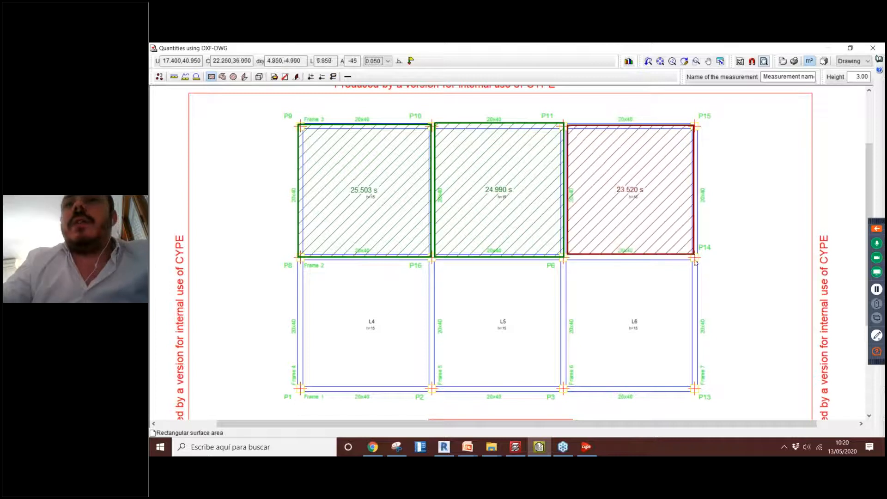
- Measure the rectangular surface areas of slab panels L6, L5 and L4, and close the drawing to transfer all areas to EHV011
left_click(693, 383)
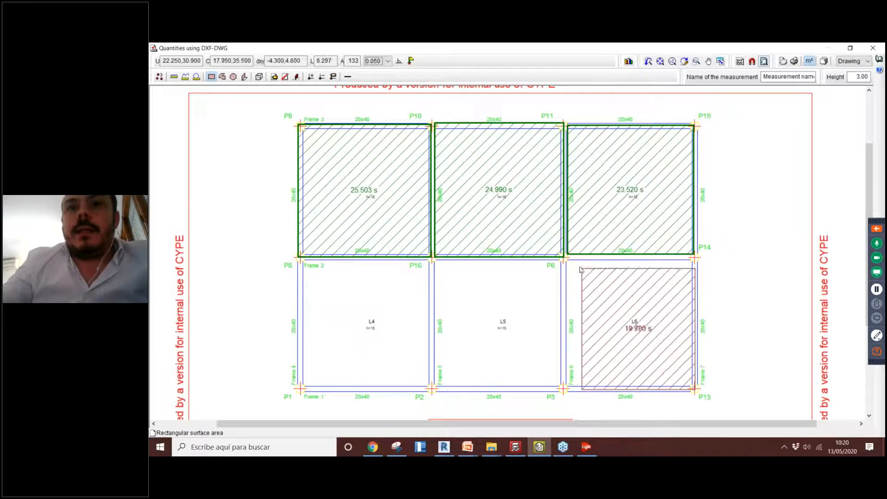
left_click(432, 260)
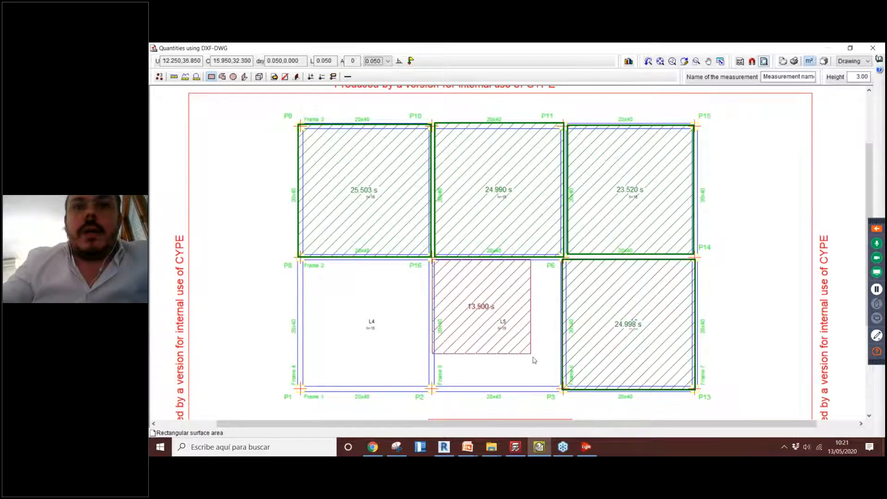
left_click(560, 387)
left_click(301, 262)
left_click(431, 389)
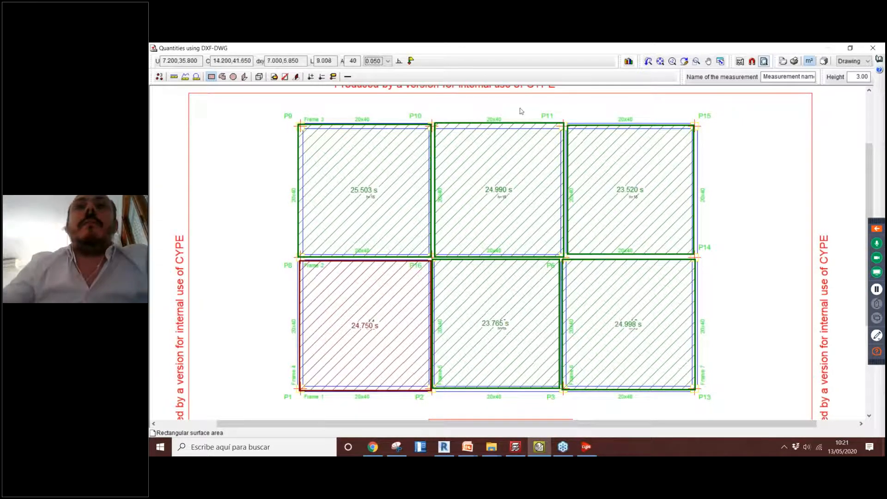
left_click(872, 48)
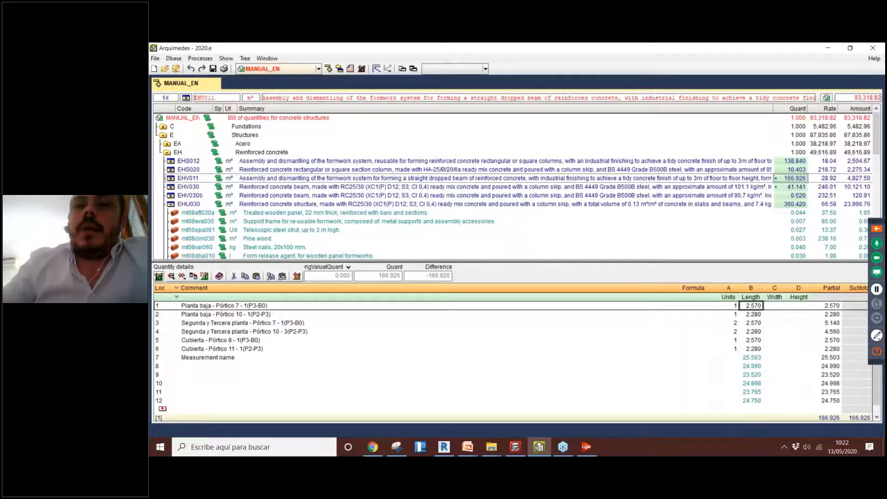
- Close the English CYPE 2020 launcher and exit Arquimedes
left_click(586, 446)
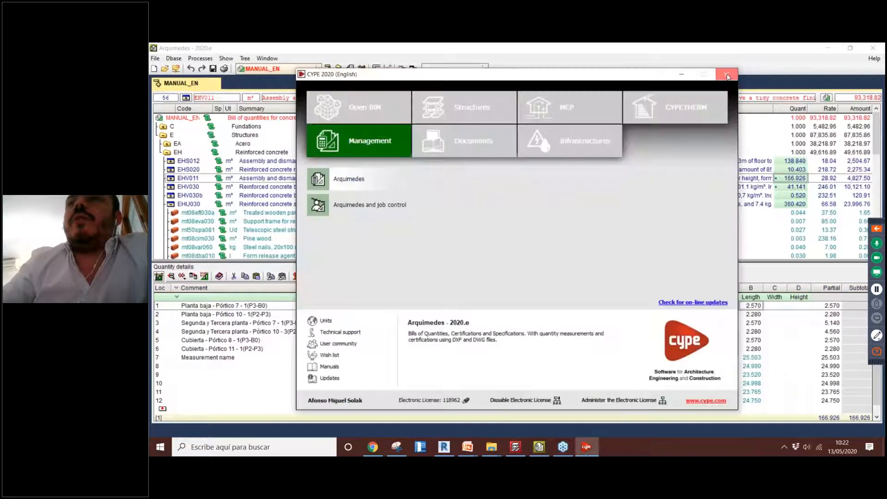
left_click(727, 76)
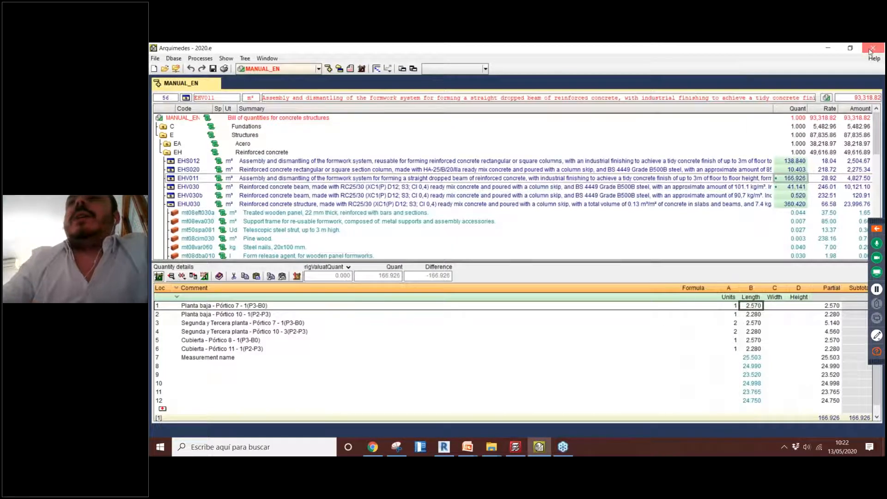
left_click(870, 49)
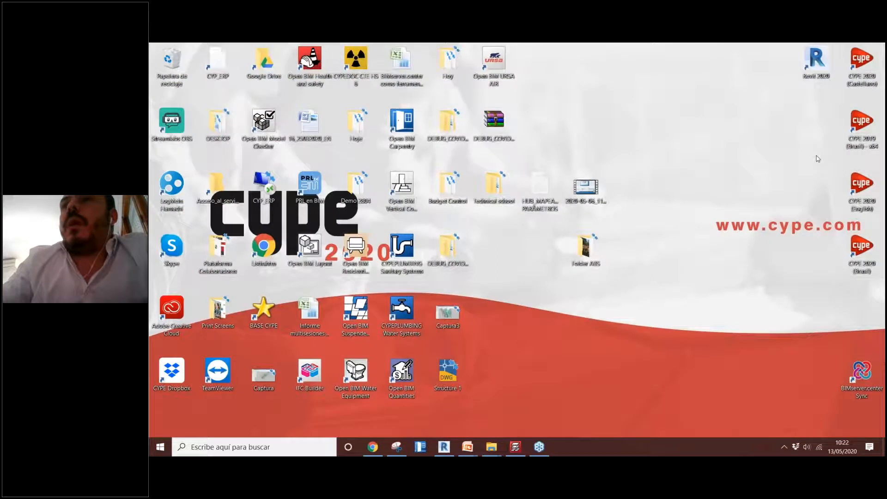
double_click(860, 184)
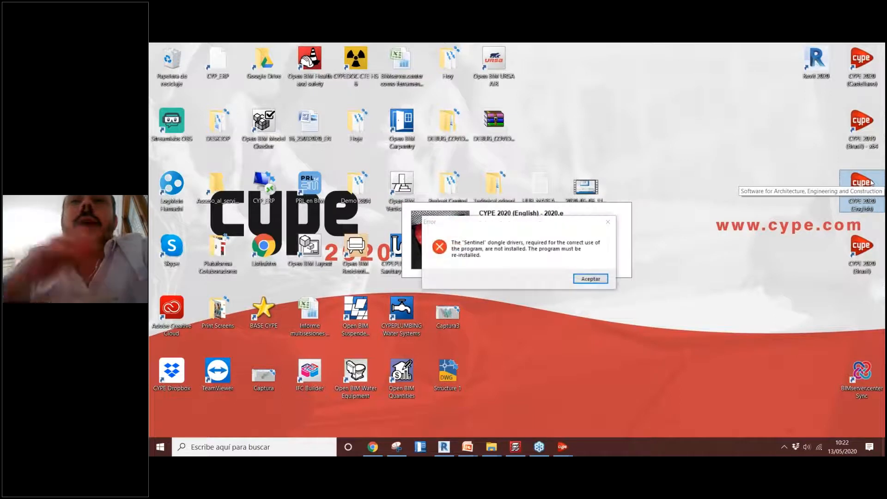
key("Return")
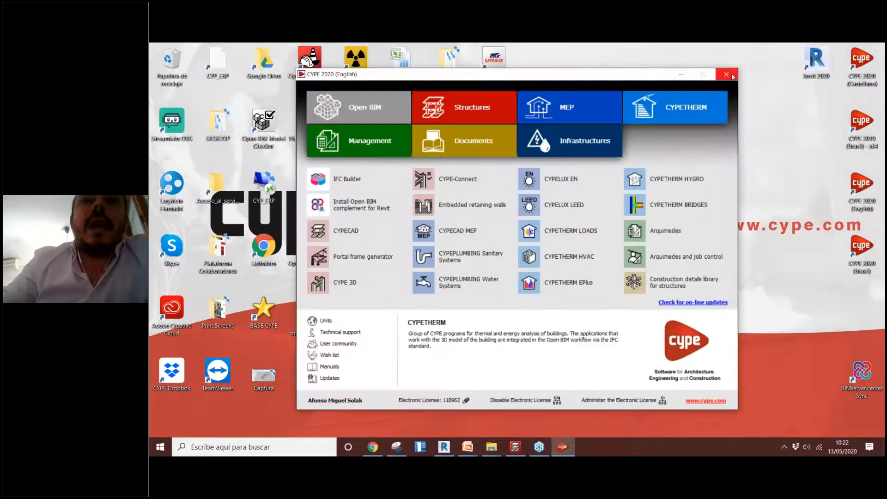
left_click(727, 74)
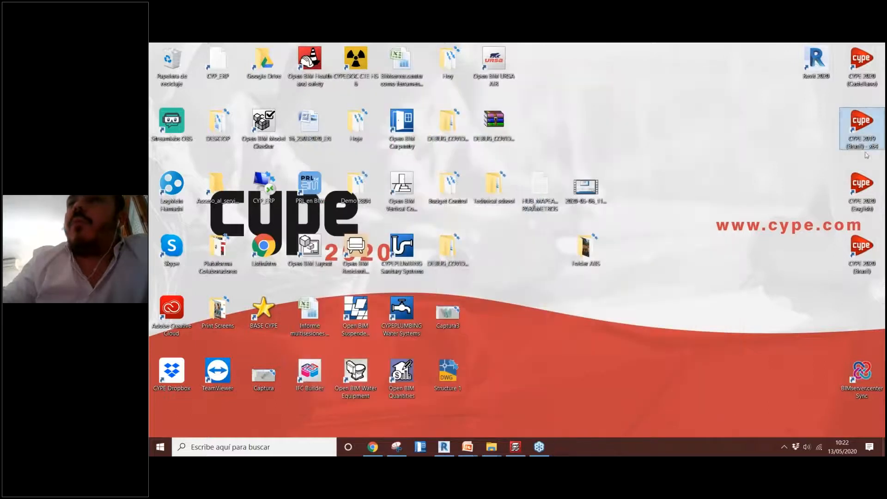
- Launch CYPE 2020 (Castellano) from the desktop and dismiss the dongle driver error
left_click(861, 73)
double_click(862, 72)
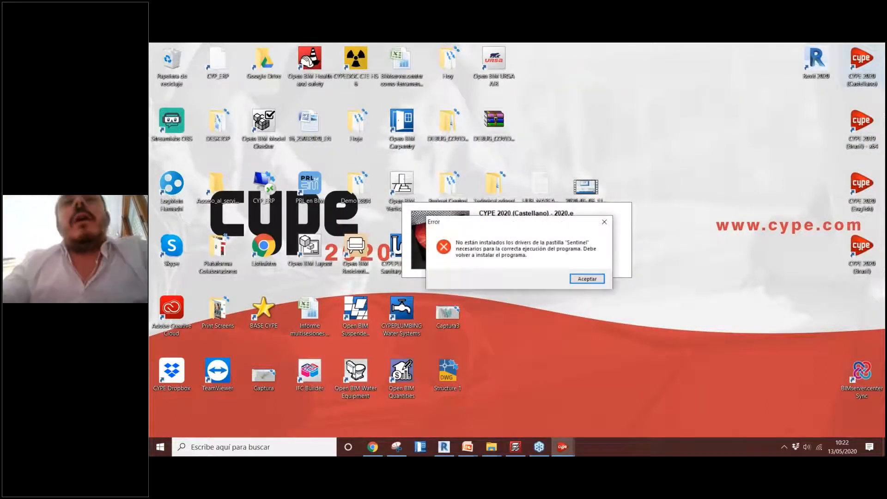
left_click(604, 221)
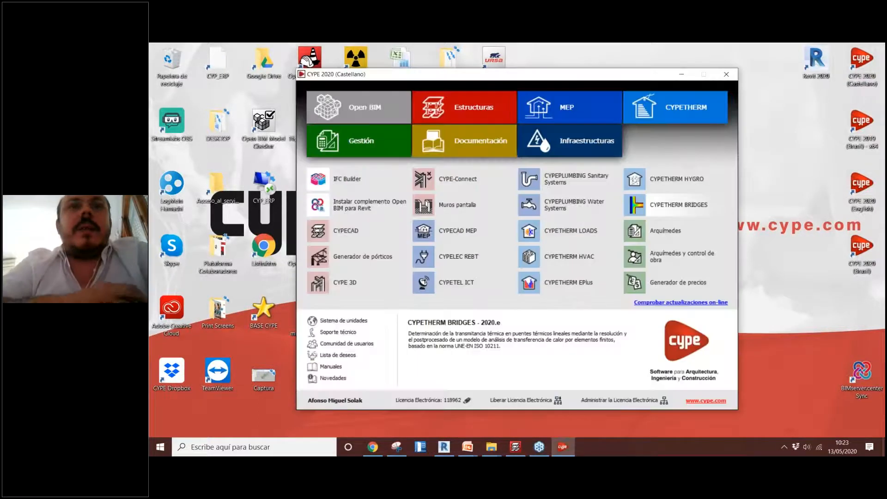
- Switch to the English CYPECAD window with new.c3e and exit the program
left_click(516, 453)
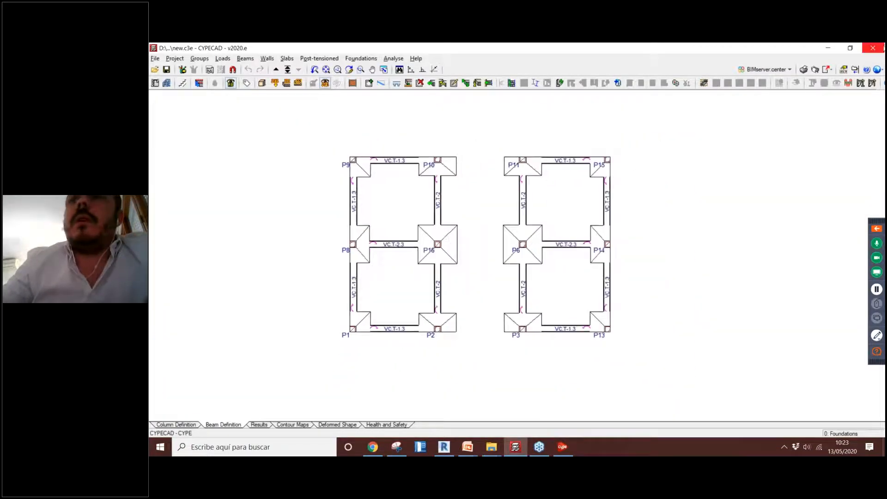
left_click(872, 48)
left_click(479, 268)
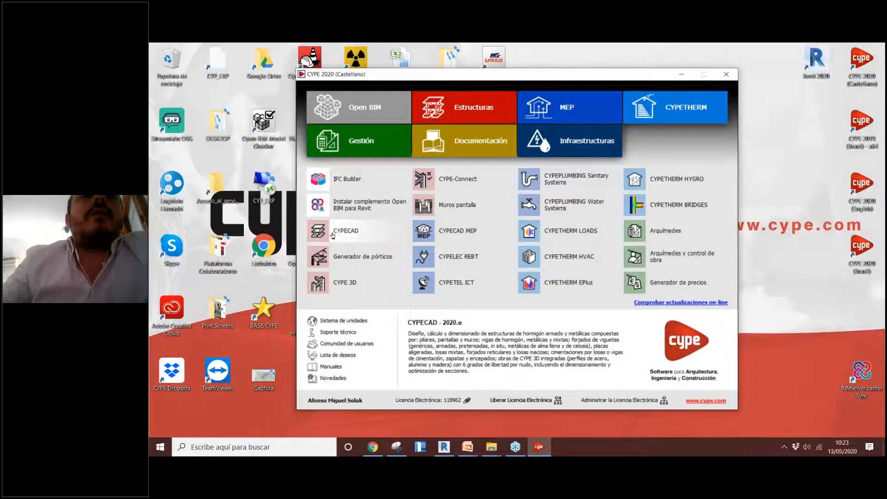
- Start the Spanish CYPECAD, open the recent project new.c3e and close its calculation error report
left_click(333, 233)
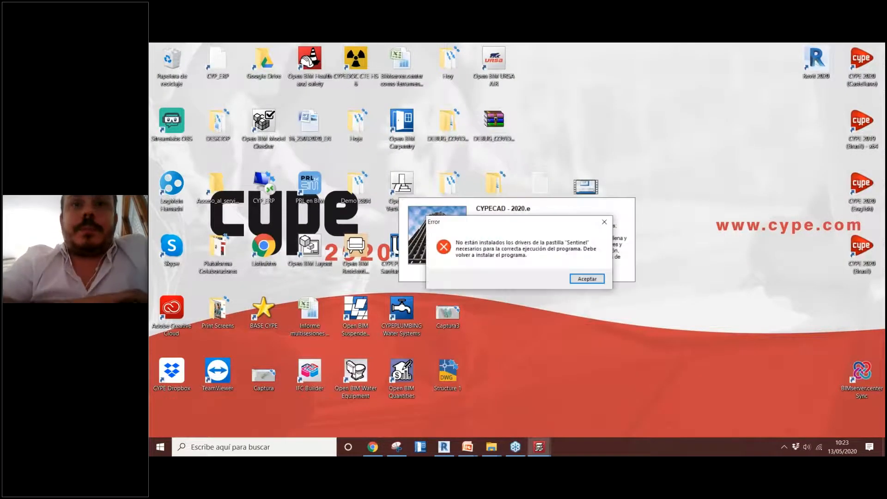
left_click(604, 222)
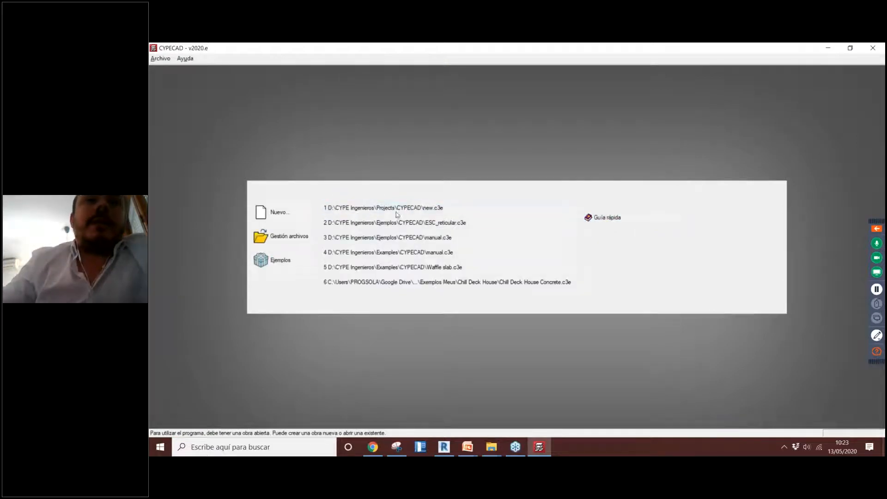
left_click(409, 209)
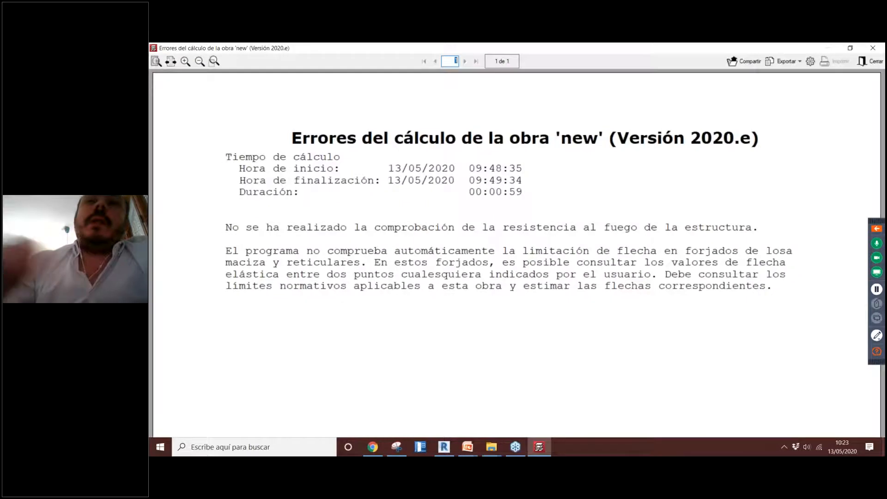
left_click(876, 47)
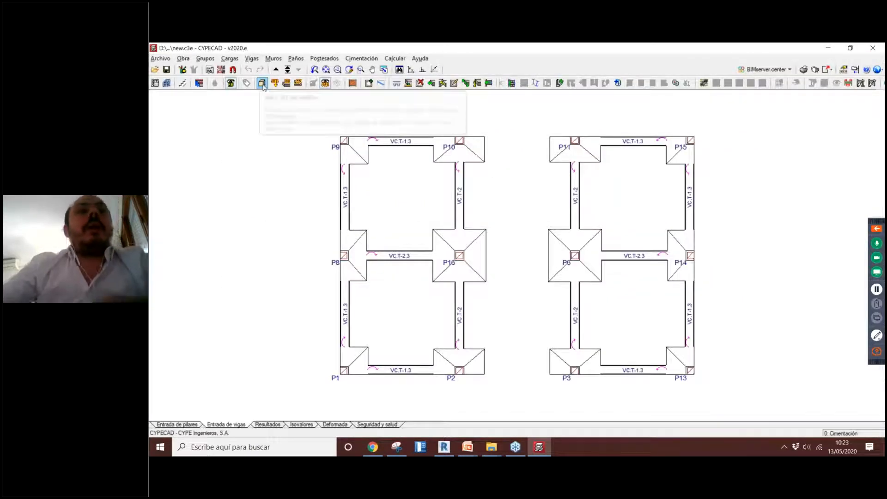
- Examine the building structure and its element tree in the 3D view, and close the view
left_click(262, 84)
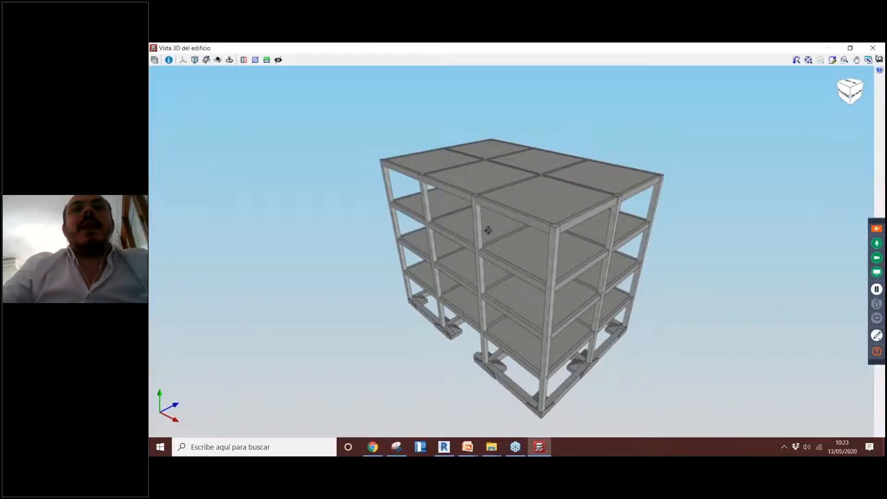
left_click_drag(487, 230, 609, 258)
left_click(154, 60)
left_click_drag(518, 222, 501, 199)
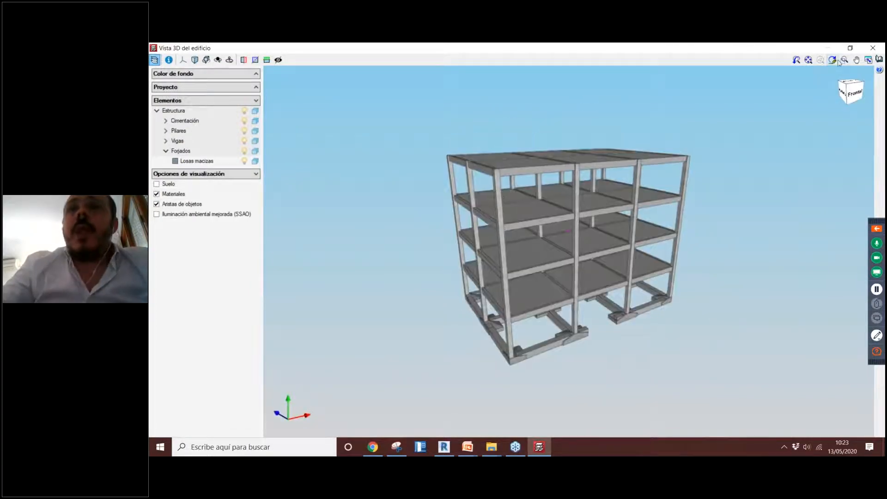
left_click(869, 48)
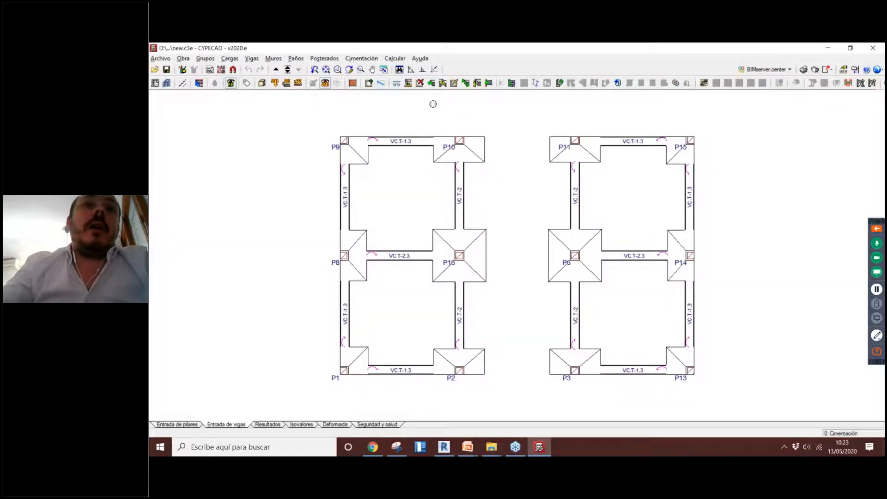
- Move up from the foundations to Forjado 3 and open Mediciones y presupuestos for the structure
left_click(276, 70)
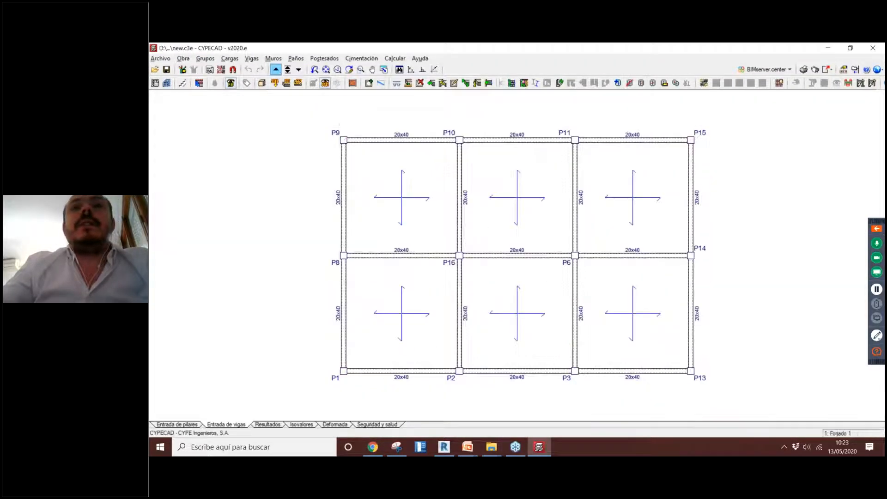
left_click(827, 70)
left_click(801, 106)
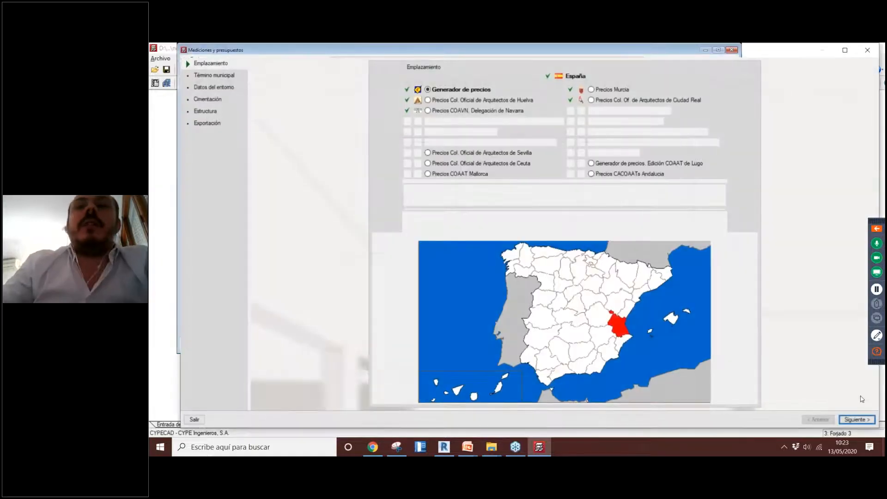
- Accept Generador de precios for España, the municipality Valencia and the preset Datos del entorno options
key("Return")
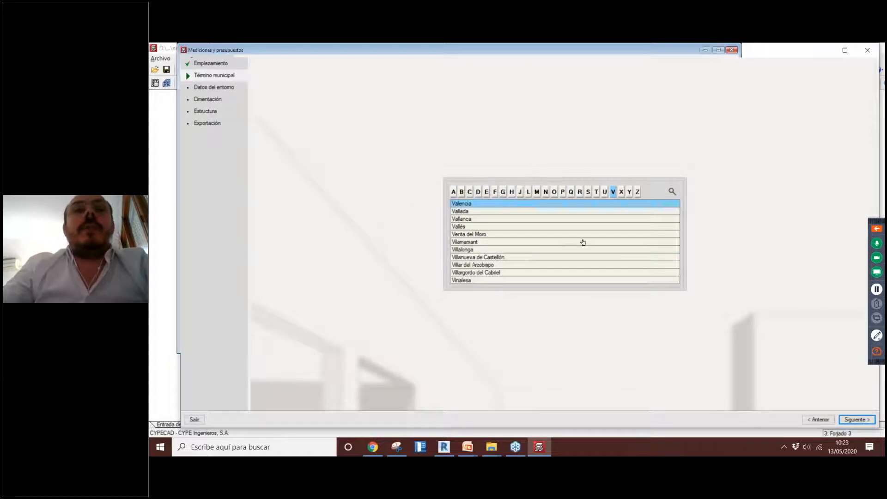
left_click(853, 419)
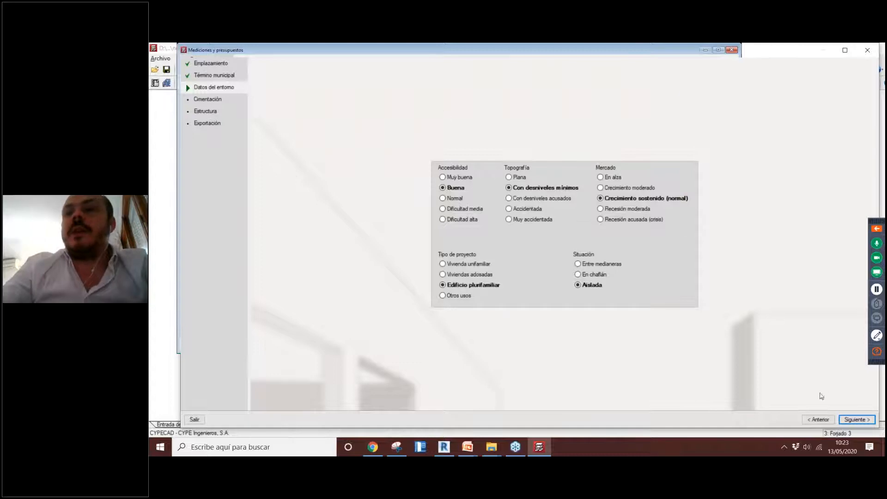
left_click(859, 418)
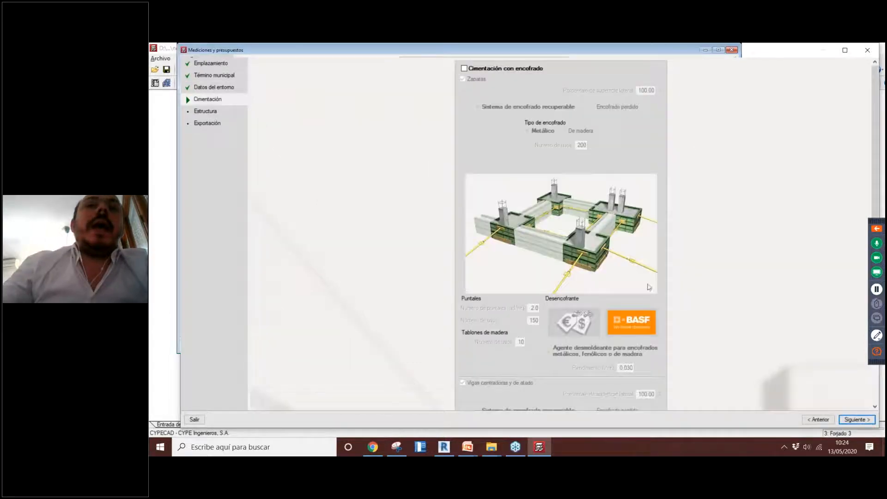
- Enable Cimentación con encofrado, review its footing formwork options and disable it again
left_click(490, 69)
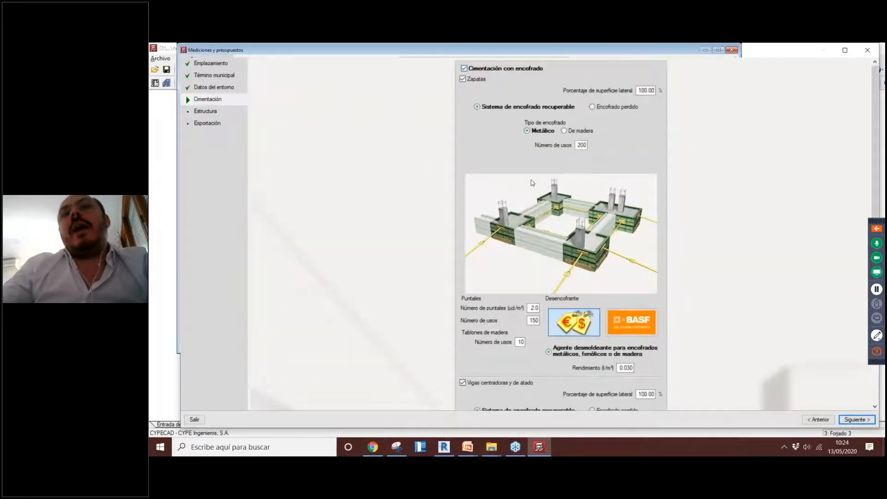
scroll(583, 227, "down", 1)
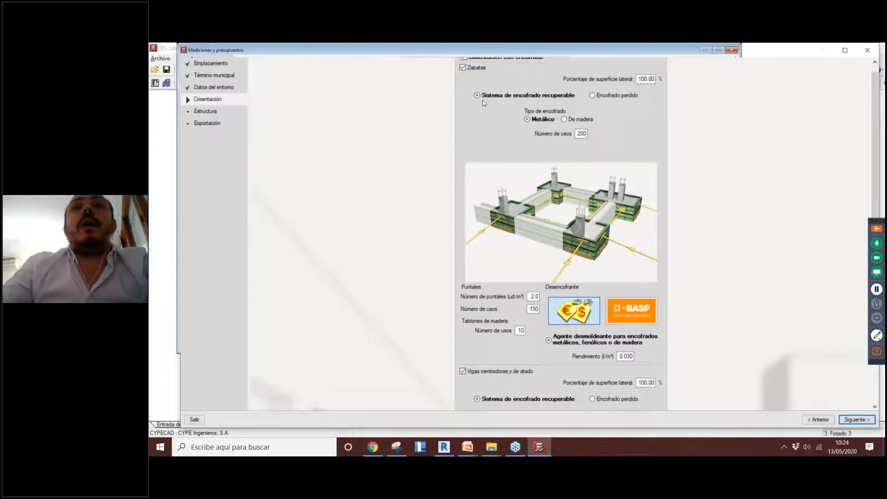
scroll(497, 74, "up", 1)
left_click(497, 69)
scroll(583, 263, "down", 2)
scroll(583, 262, "up", 2)
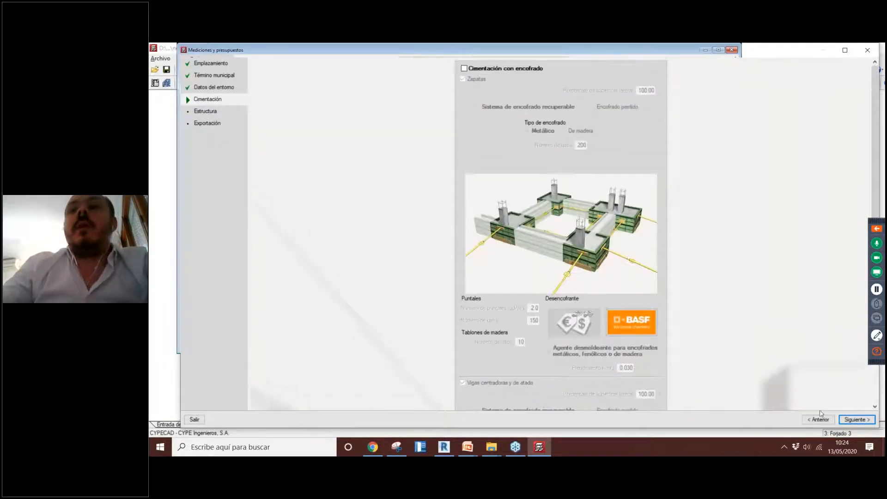
- Accept the preset Cimentación and Estructura options and export the budget with Pliego de condiciones to Arquimedes, maximizing its window
left_click(854, 419)
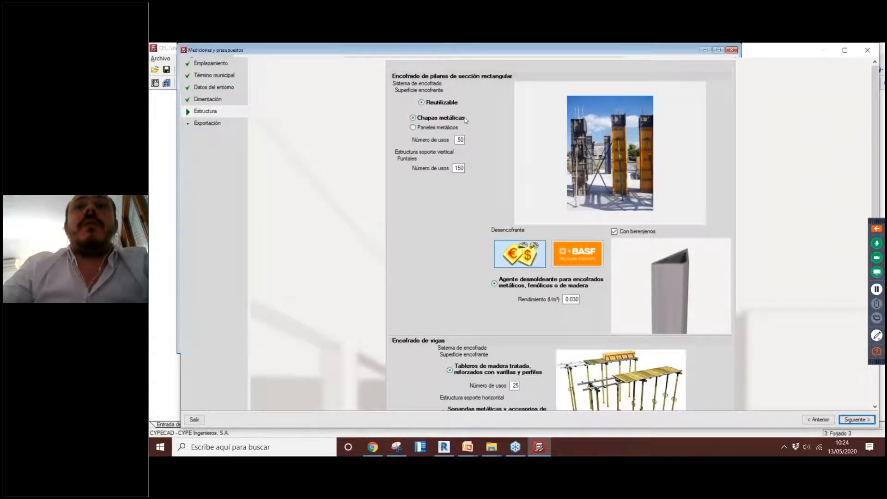
scroll(614, 183, "down", 3)
scroll(615, 183, "down", 3)
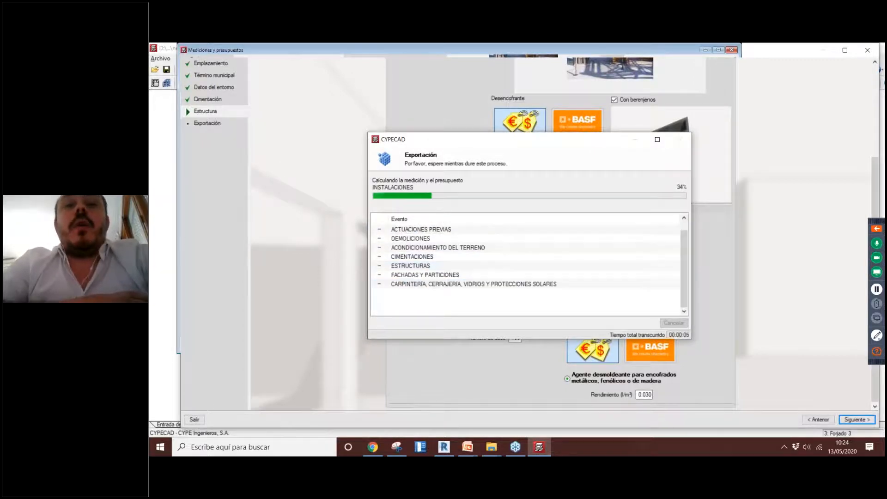
scroll(600, 251, "down", 5)
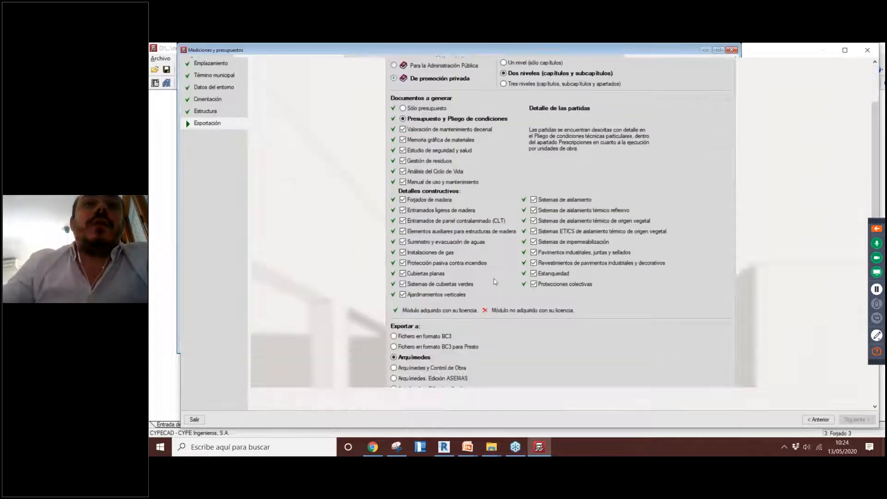
scroll(473, 353, "down", 8)
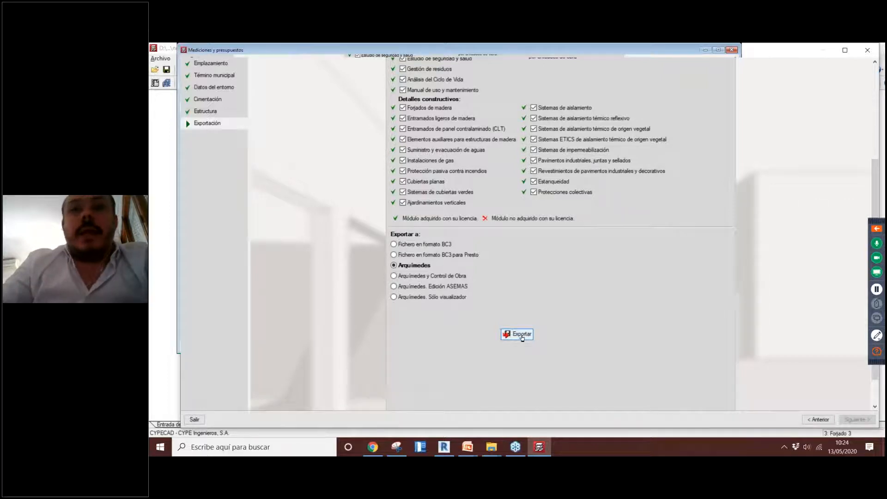
left_click(521, 335)
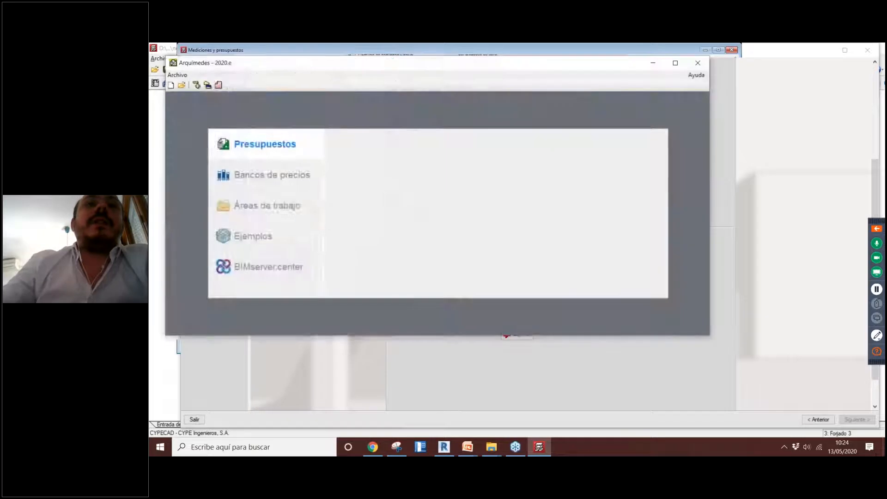
left_click(673, 61)
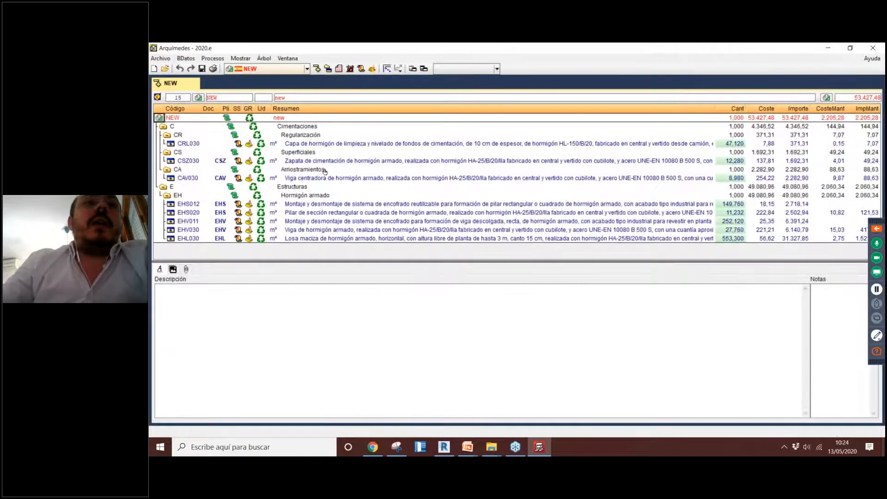
- Collapse the foundation subchapters CR, CS and CA, and show the measurement detail of column formwork item EHS012 under EH
left_click(166, 135)
left_click(166, 144)
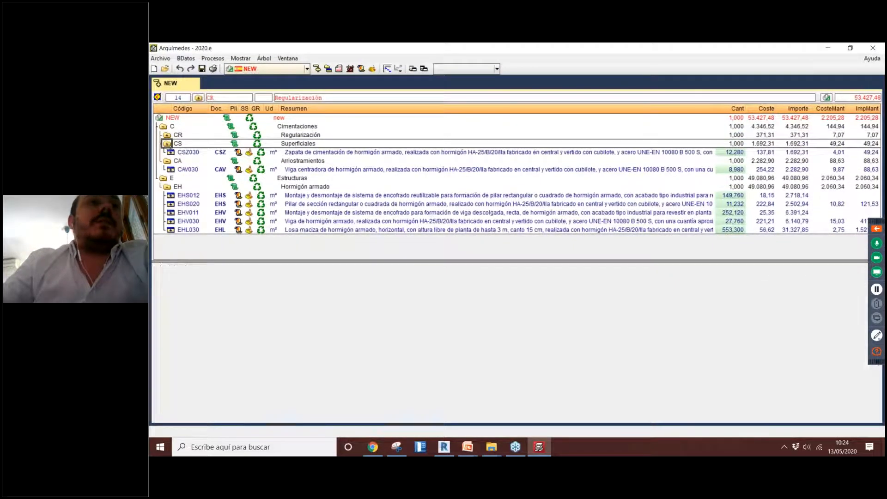
left_click(167, 152)
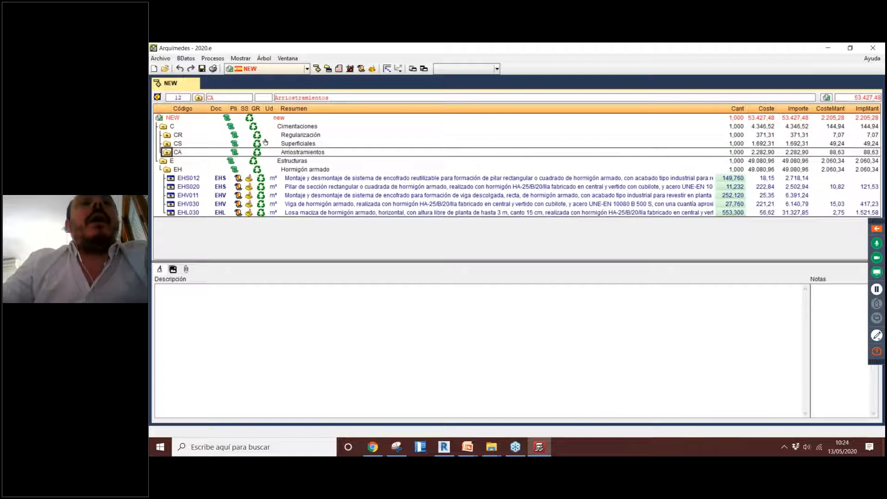
left_click(167, 170)
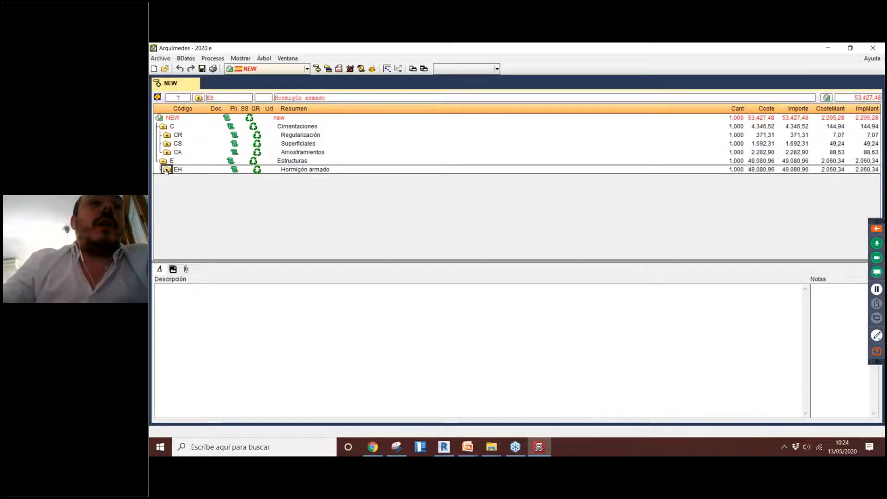
left_click(166, 170)
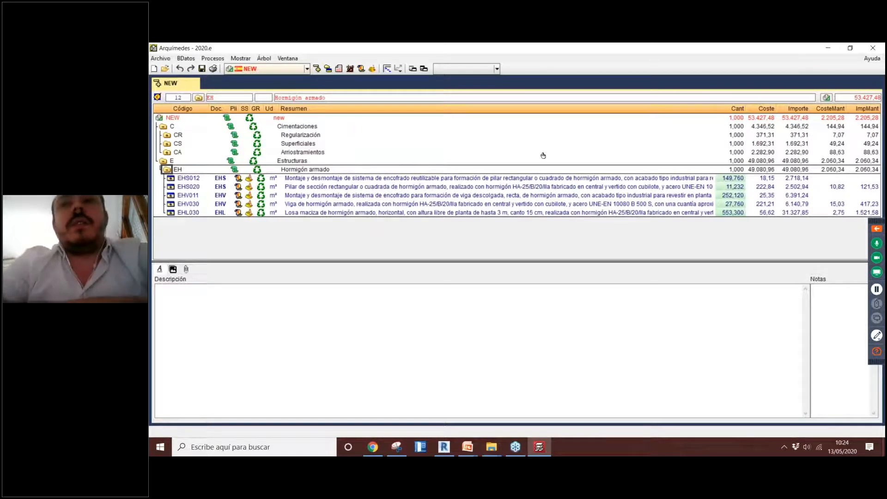
left_click(735, 180)
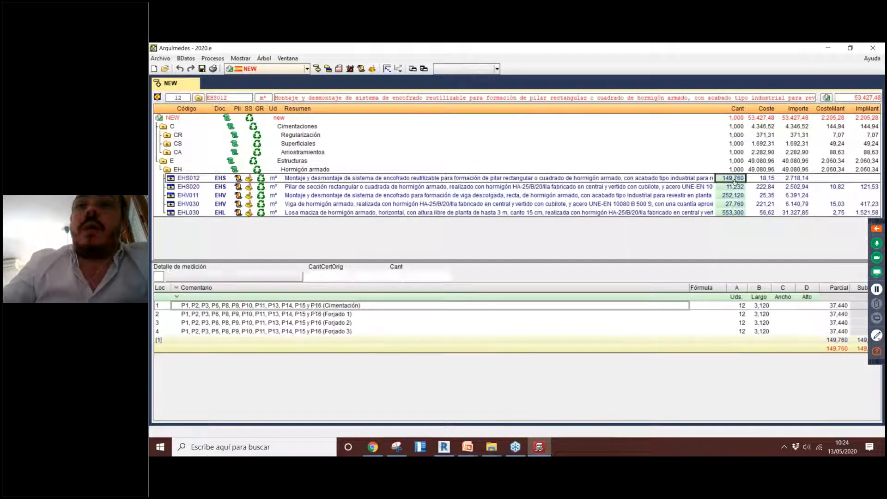
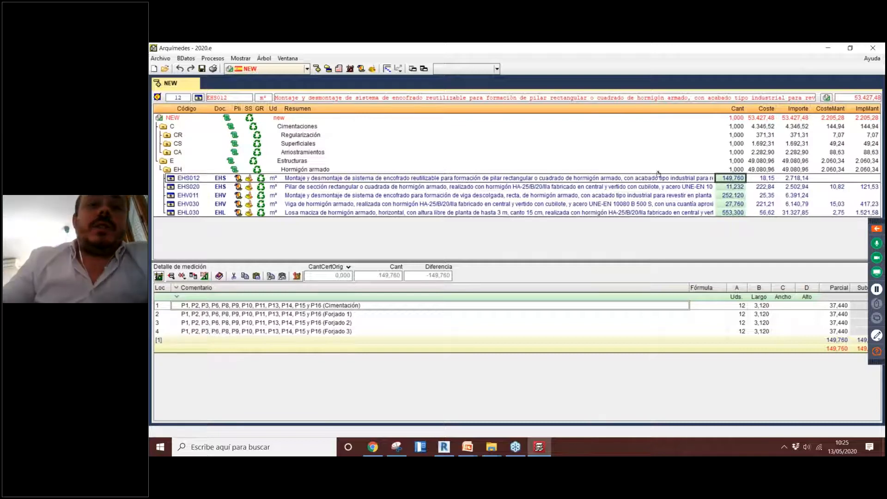
- Switch to Chrome and load bimserver.center in a new tab
left_click(376, 448)
scroll(342, 141, "up", 4)
scroll(356, 143, "down", 8)
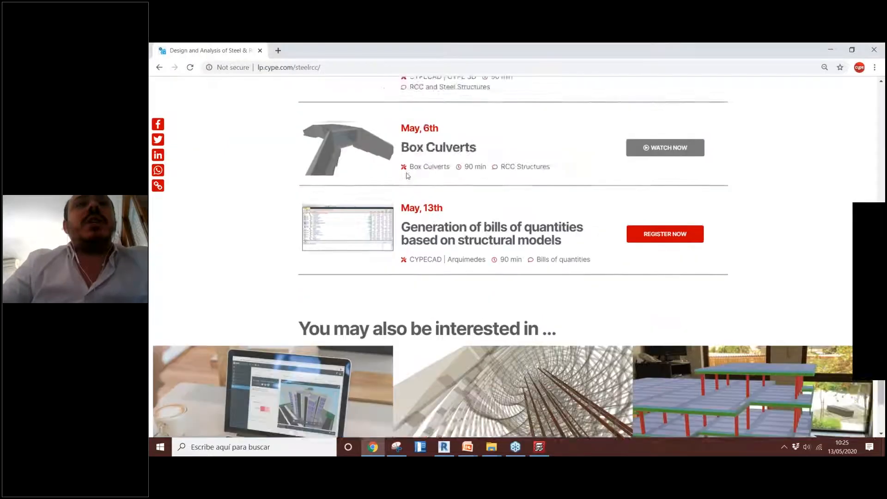
scroll(356, 143, "up", 8)
left_click(278, 50)
left_click(316, 69)
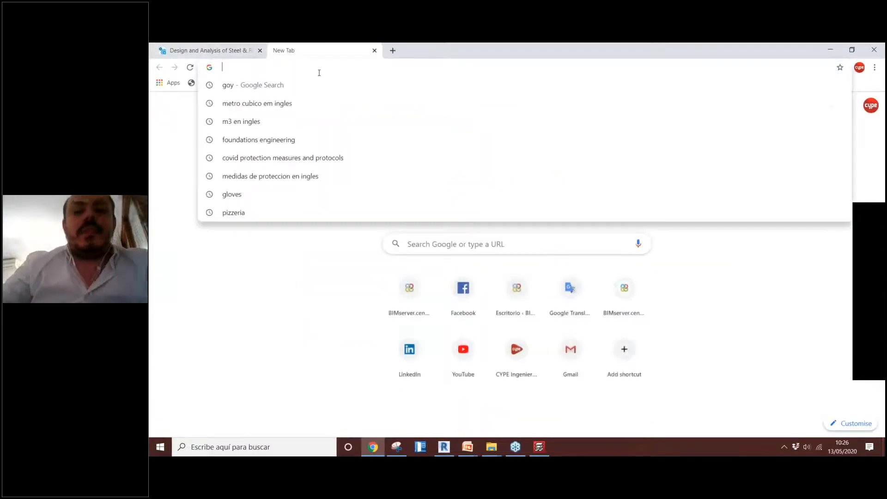
type("bimserver.center")
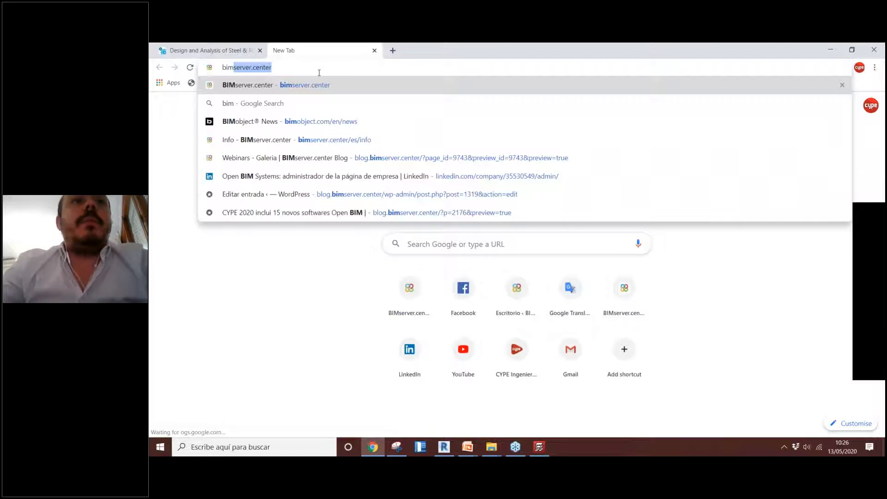
key("Return")
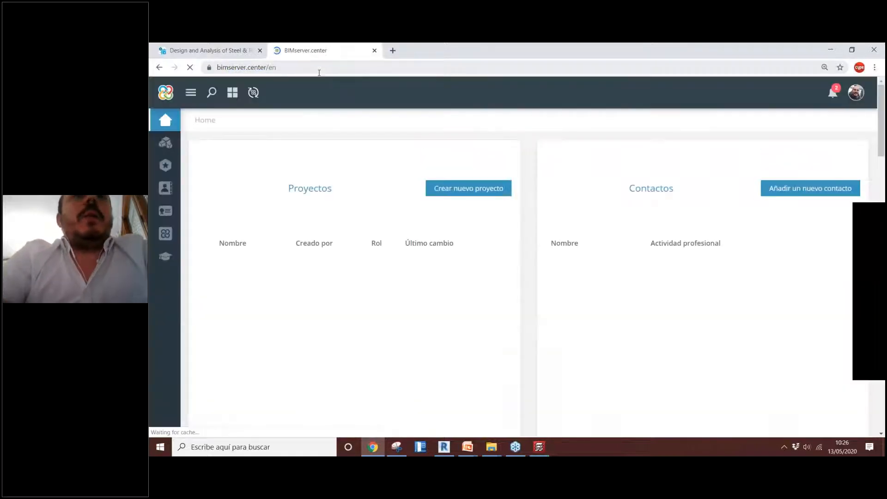
- Examine the seminar calendar on the CYPE Steel & RCC page down to the May 13th session
left_click(208, 51)
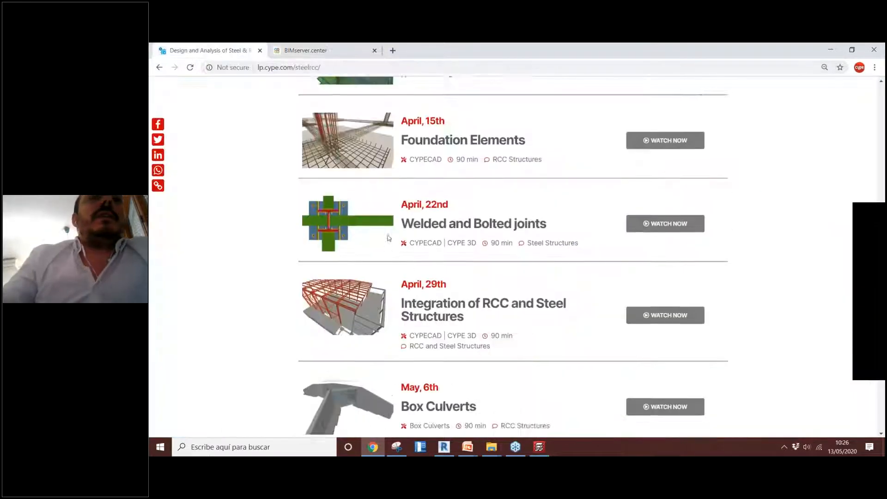
scroll(387, 132, "up", 10)
scroll(407, 143, "up", 5)
scroll(430, 170, "down", 12)
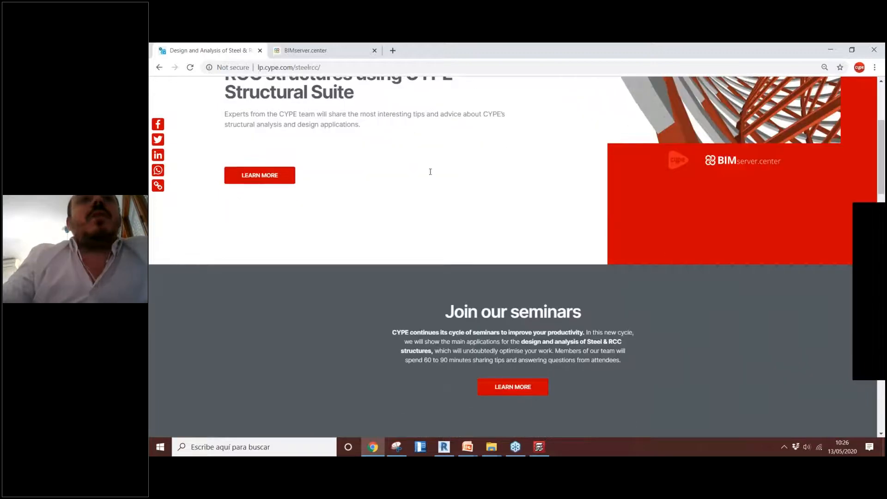
left_click(326, 48)
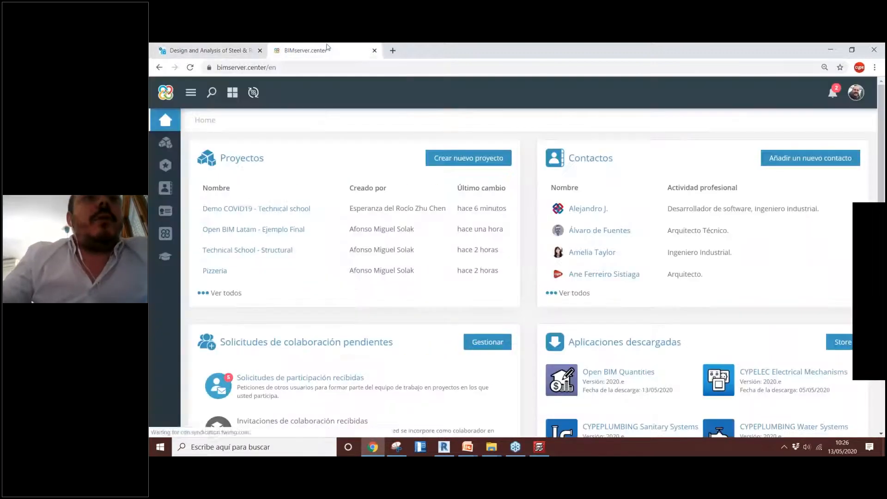
left_click(205, 49)
scroll(397, 280, "down", 5)
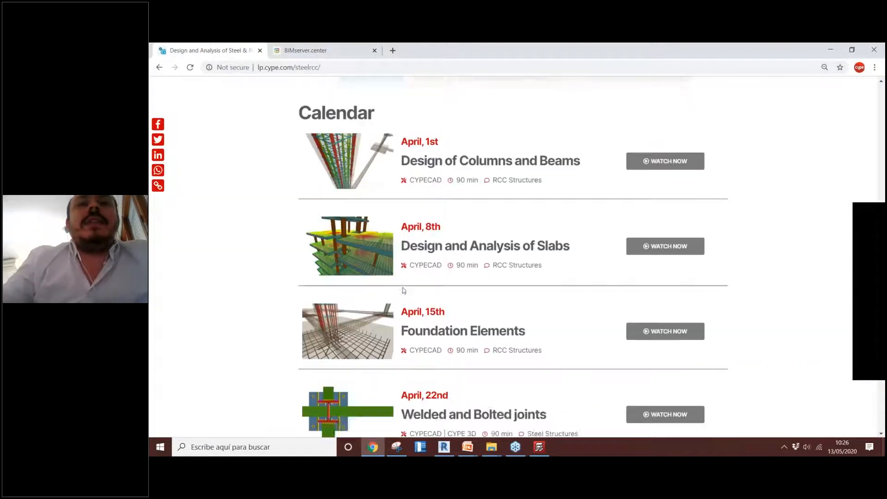
scroll(397, 280, "up", 3)
scroll(412, 251, "down", 9)
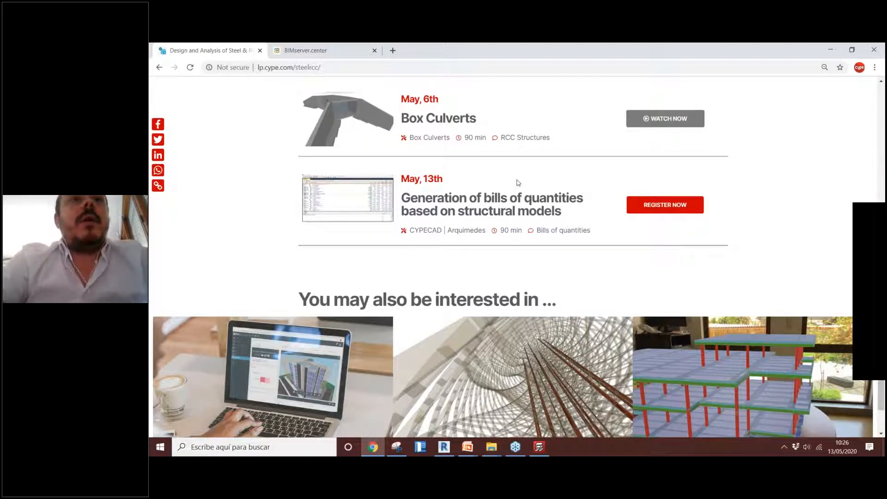
- Return to the BIMserver.center site and sign out of the account
left_click(307, 50)
left_click(856, 91)
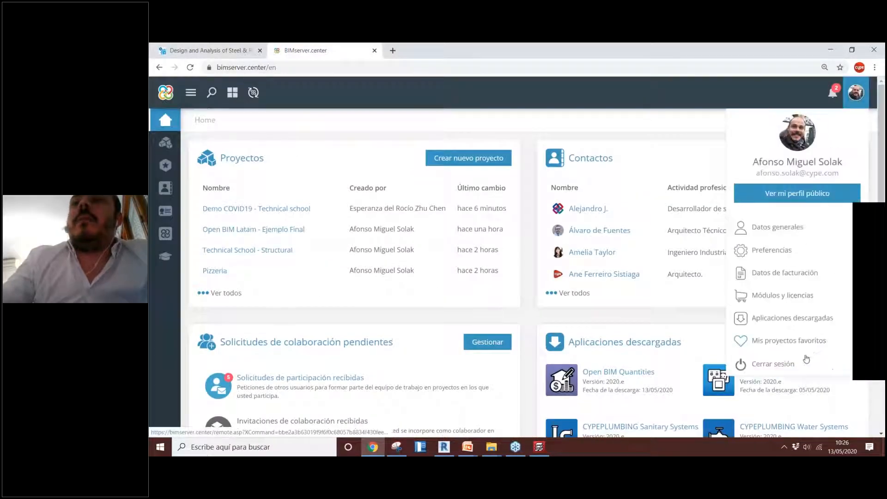
left_click(796, 366)
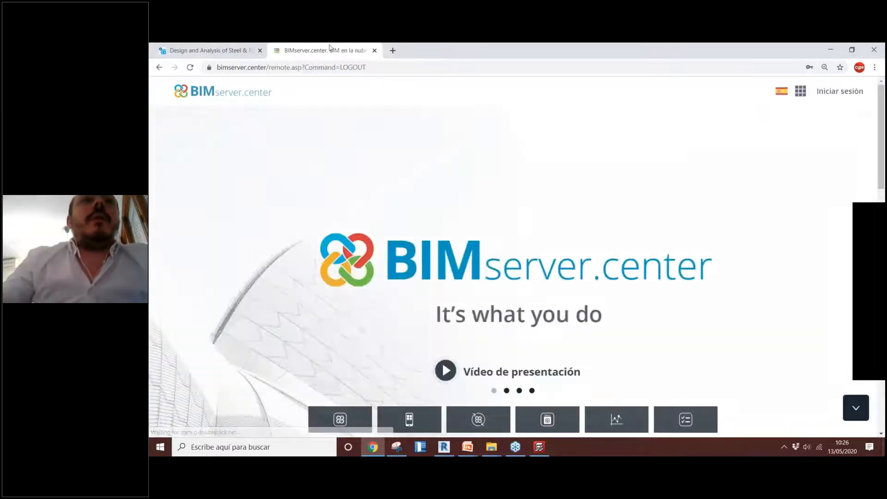
left_click_drag(273, 70, 533, 79)
key("BackSpace")
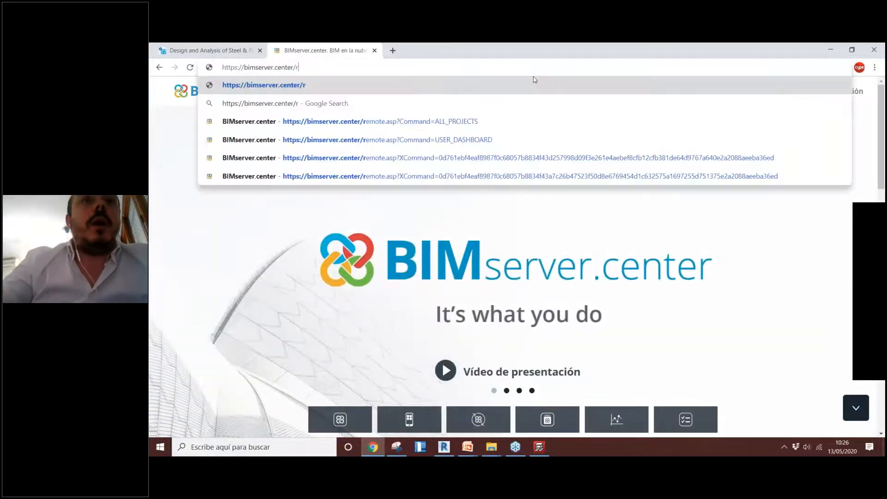
key("ctrl+a")
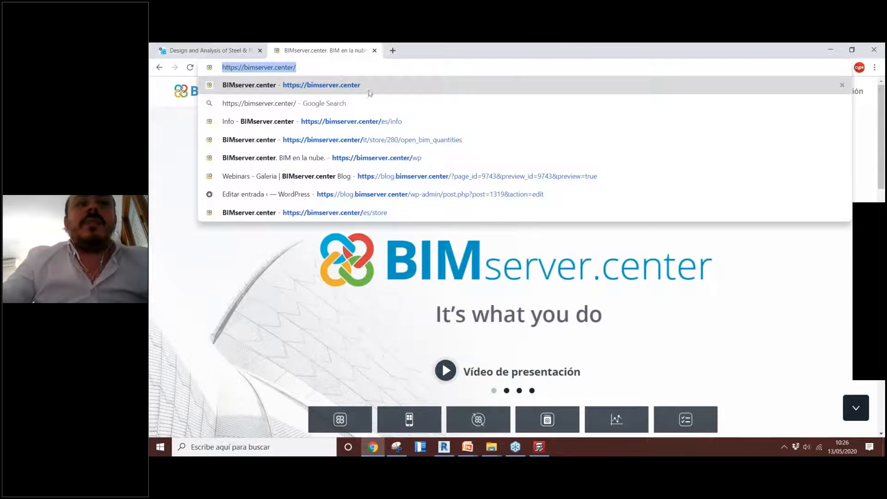
key("Return")
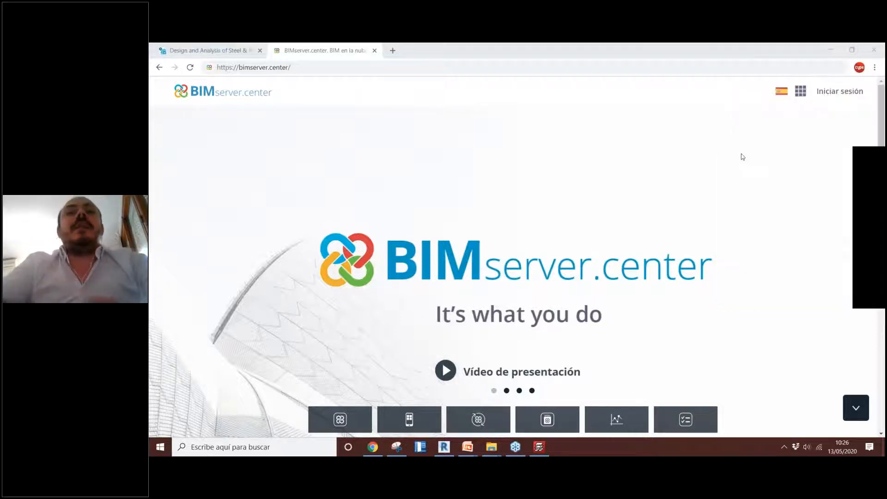
left_click(785, 94)
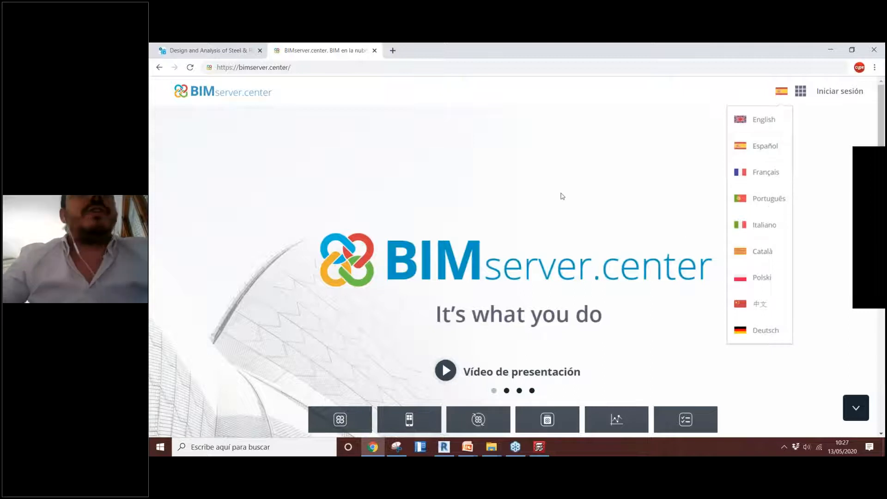
left_click(586, 162)
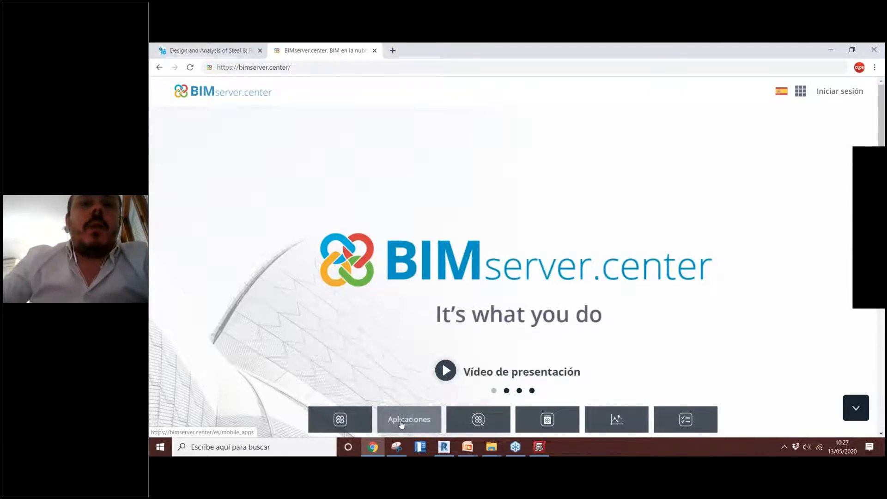
- Open the BIMserver.center Store, change its language to English and view its applications
left_click(339, 421)
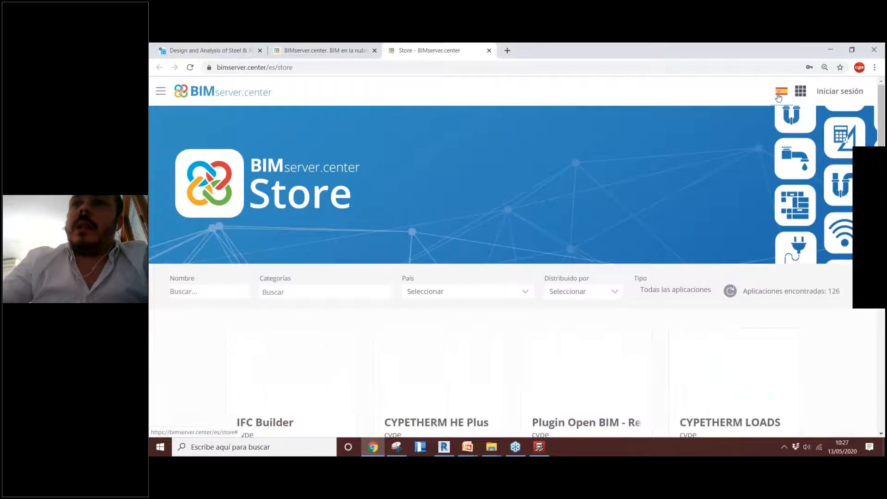
left_click(779, 93)
left_click(763, 119)
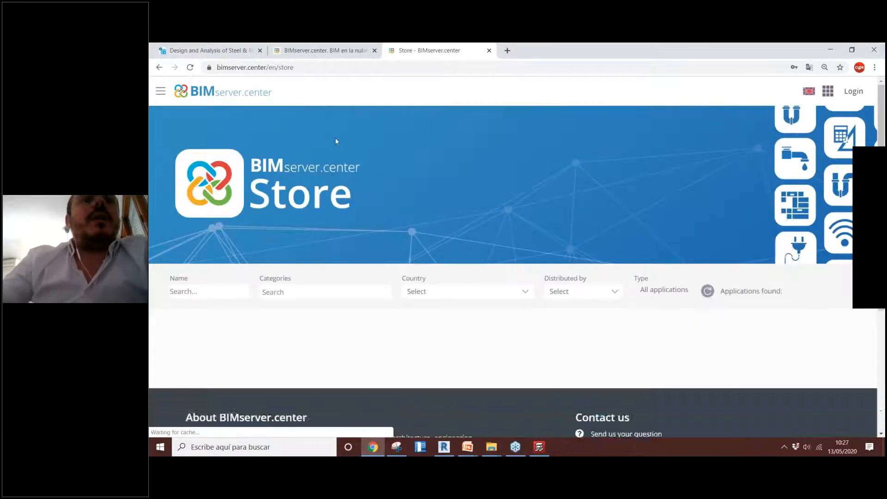
scroll(403, 250, "down", 2)
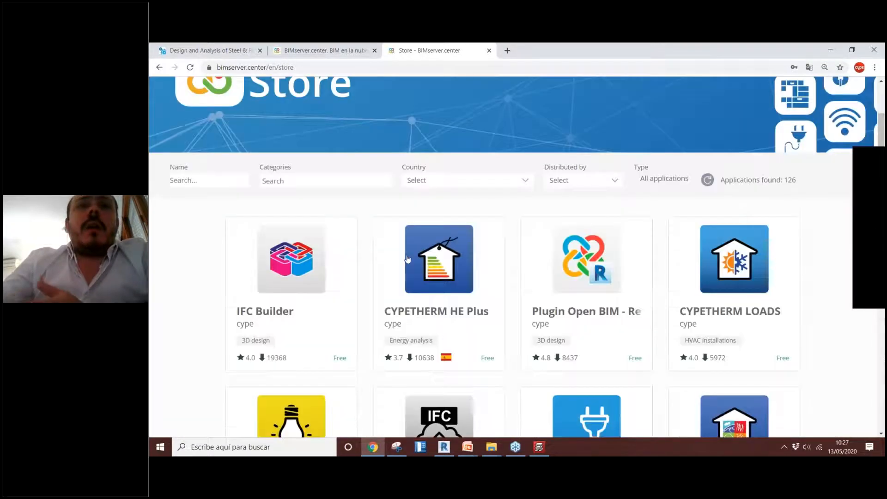
- Filter the Store's applications by the Bills of quantities category and view the matching ones
left_click(374, 196)
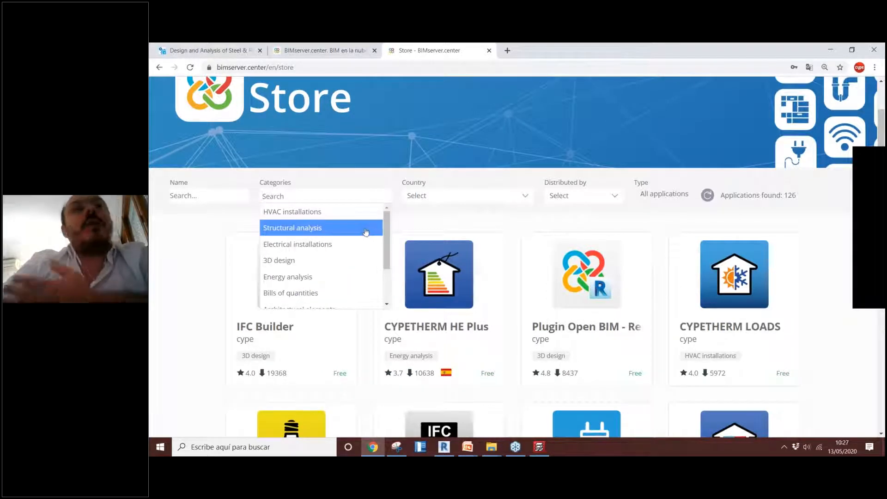
scroll(366, 261, "down", 1)
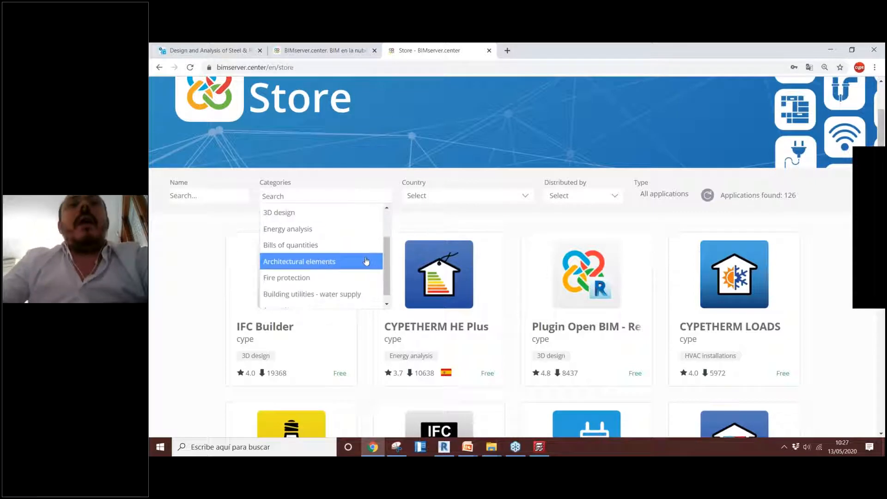
scroll(325, 274, "down", 2)
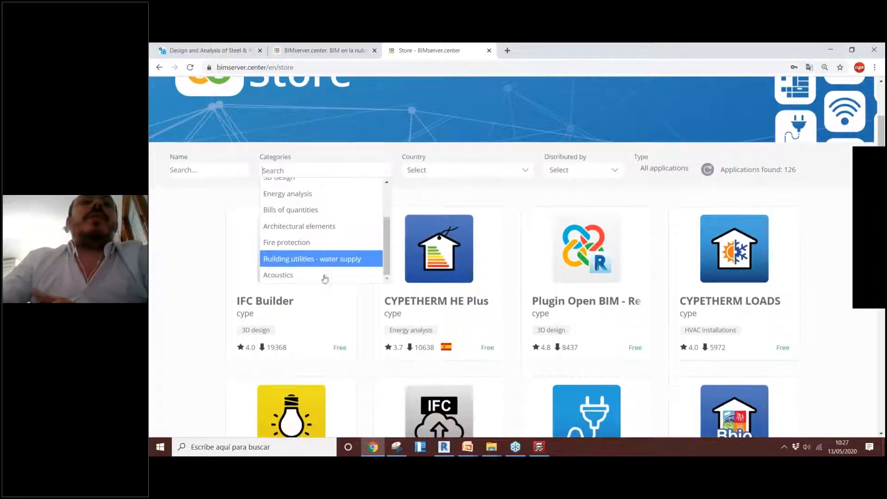
scroll(323, 277, "up", 3)
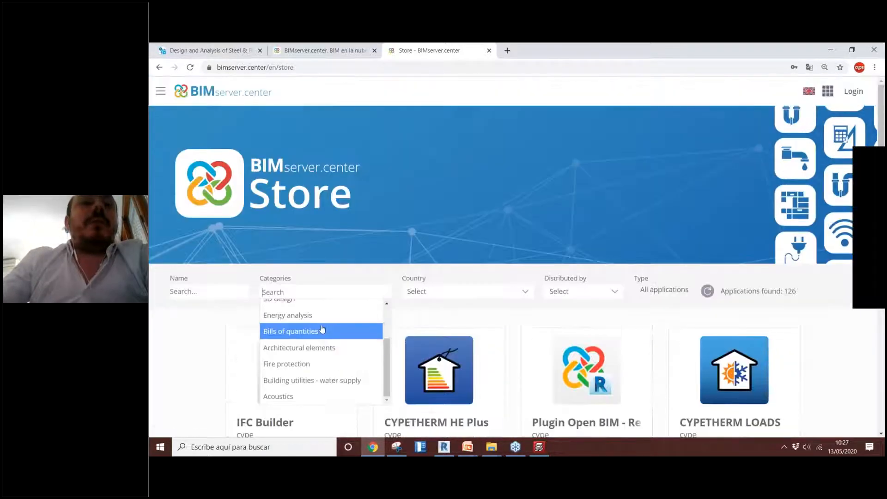
scroll(322, 329, "down", 2)
left_click(353, 285)
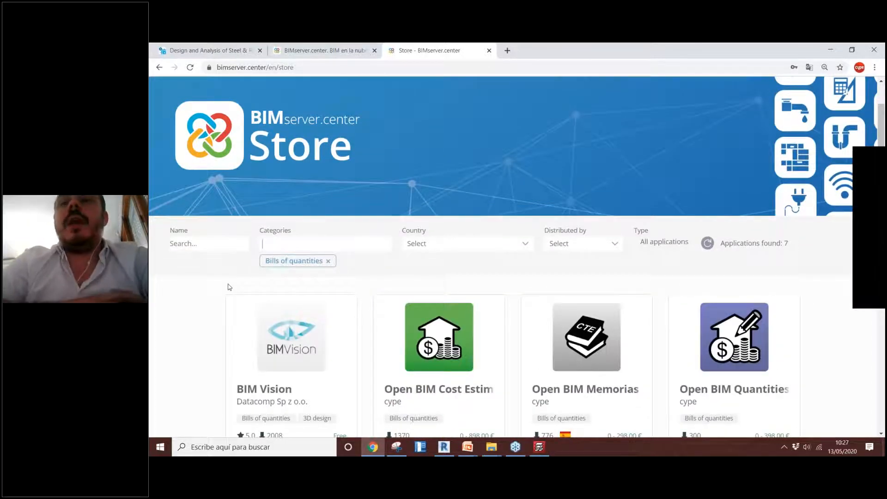
scroll(567, 235, "down", 1)
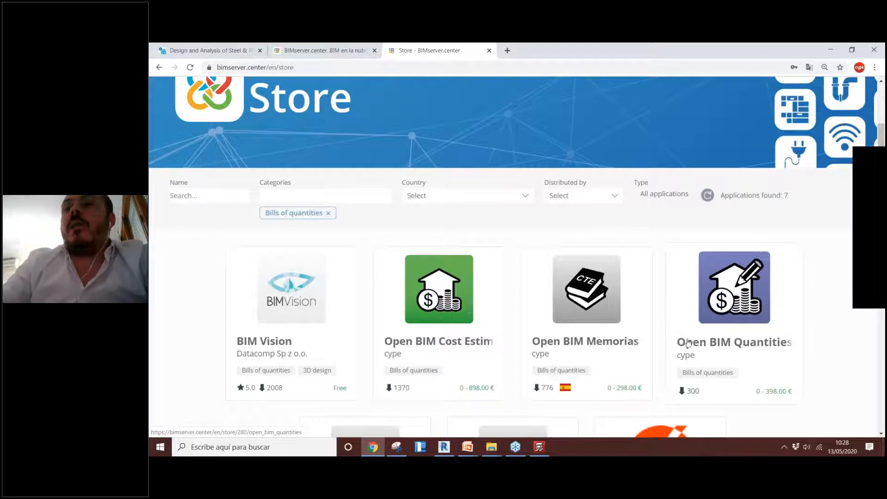
- Open the Open BIM Quantities application page in the Store and look through its information
left_click(751, 320)
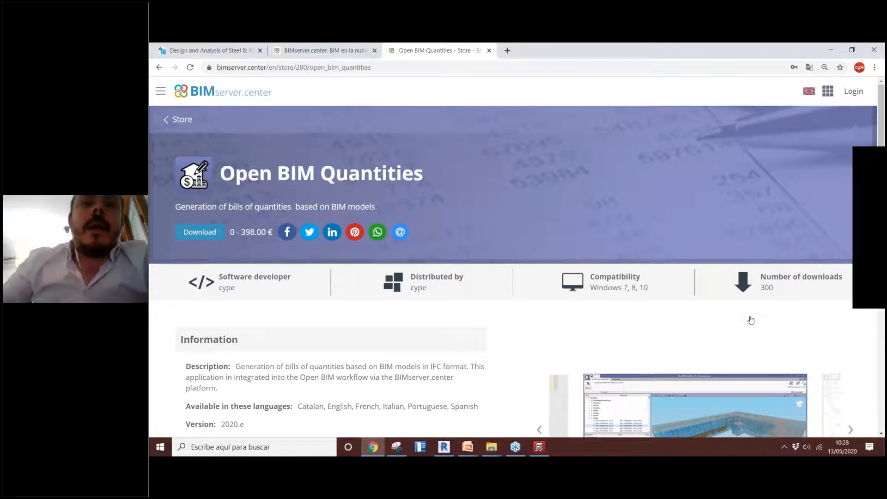
scroll(489, 313, "down", 4)
scroll(517, 276, "up", 2)
scroll(516, 276, "up", 3)
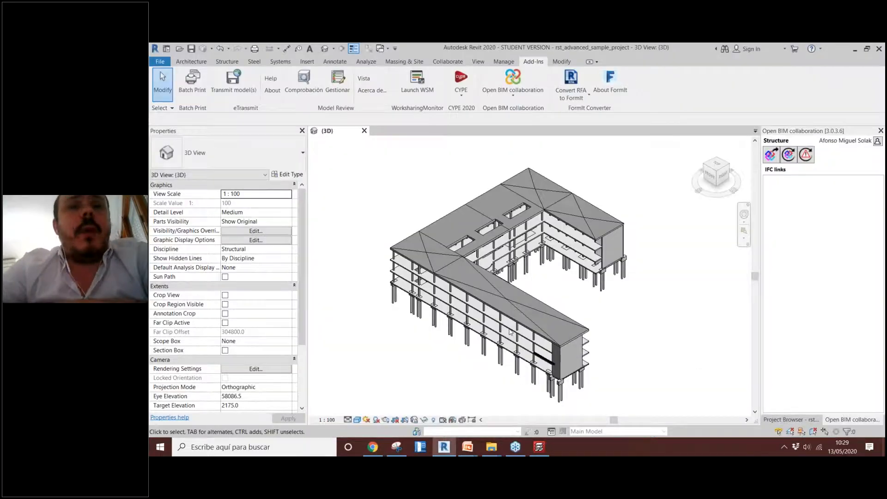
- Switch to Revit and examine the building's structural model in the 3D view from different angles
mouse_move(510, 330)
middle_mouse_down("shift")
mouse_move(567, 296)
mouse_move(530, 273)
mouse_move(522, 328)
mouse_move(540, 308)
mouse_move(508, 342)
mouse_move(536, 303)
mouse_move(593, 320)
mouse_move(599, 344)
mouse_move(519, 344)
middle_mouse_up("shift")
scroll(519, 347, "down", 2)
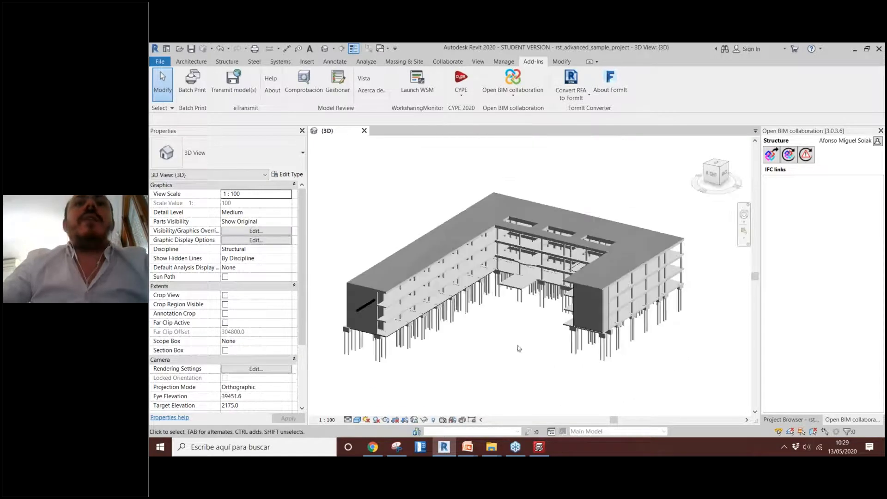
scroll(442, 280, "up", 3)
scroll(457, 278, "down", 1)
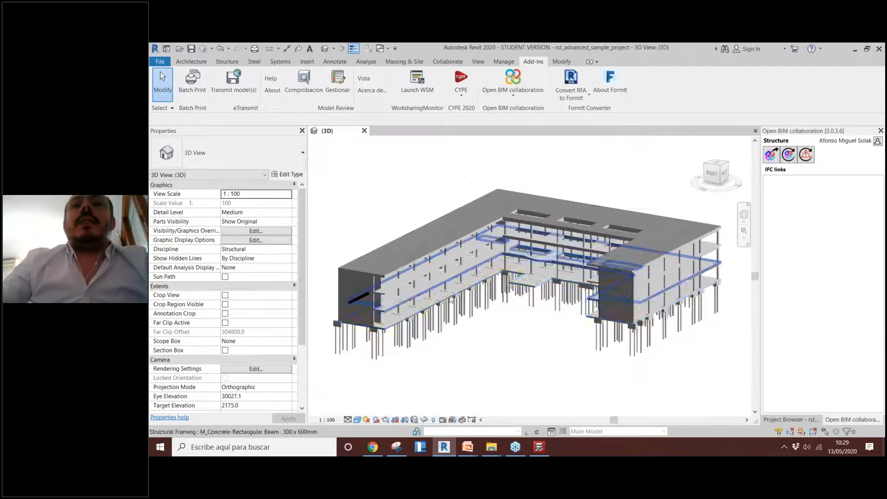
scroll(467, 277, "up", 2)
scroll(468, 277, "down", 1)
scroll(491, 254, "up", 2)
scroll(496, 291, "down", 2)
middle_click_drag(514, 326, 527, 362)
scroll(517, 221, "down", 1)
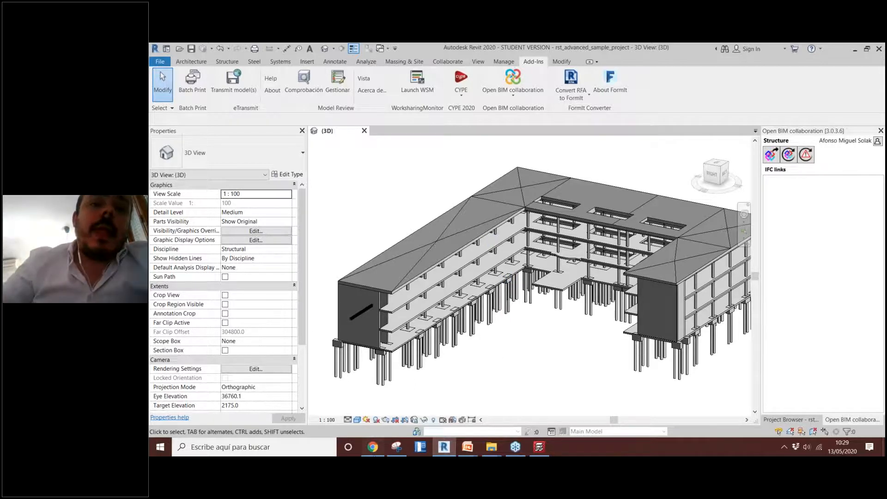
- Switch back to Chrome, return to the Store's application list and open the Plugin Open BIM - Revit page
left_click(370, 446)
left_click(159, 67)
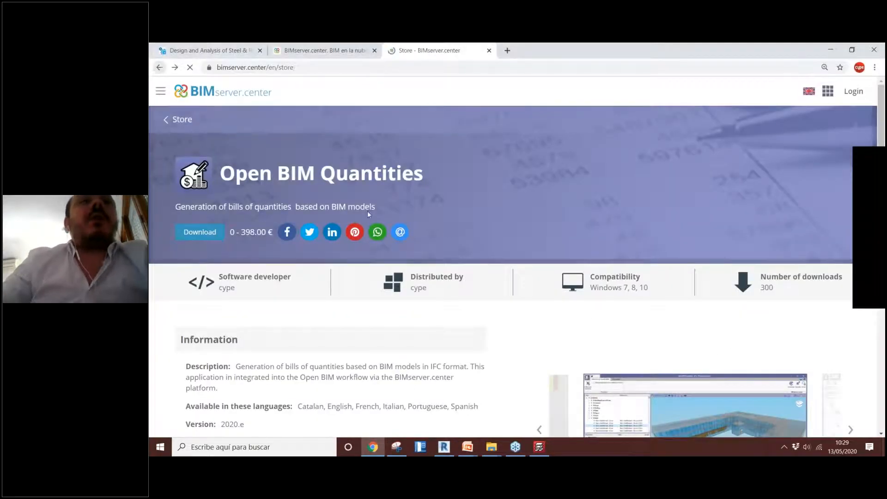
scroll(475, 342, "down", 1)
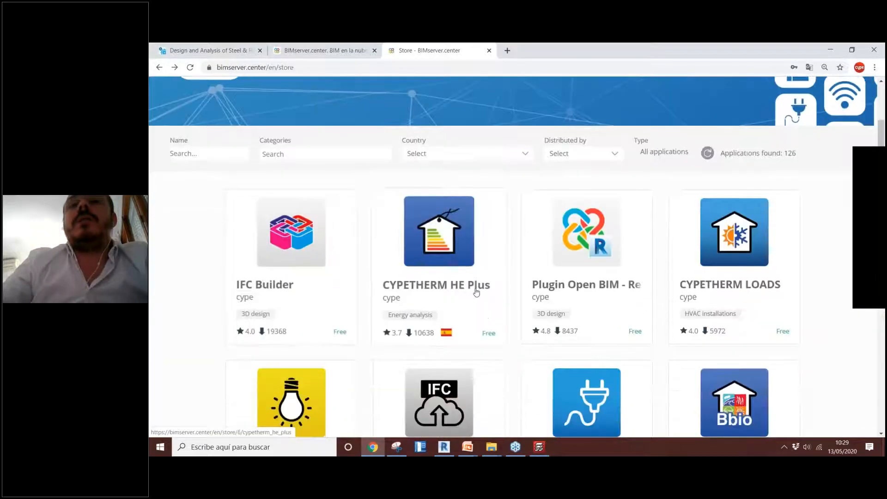
left_click(517, 269)
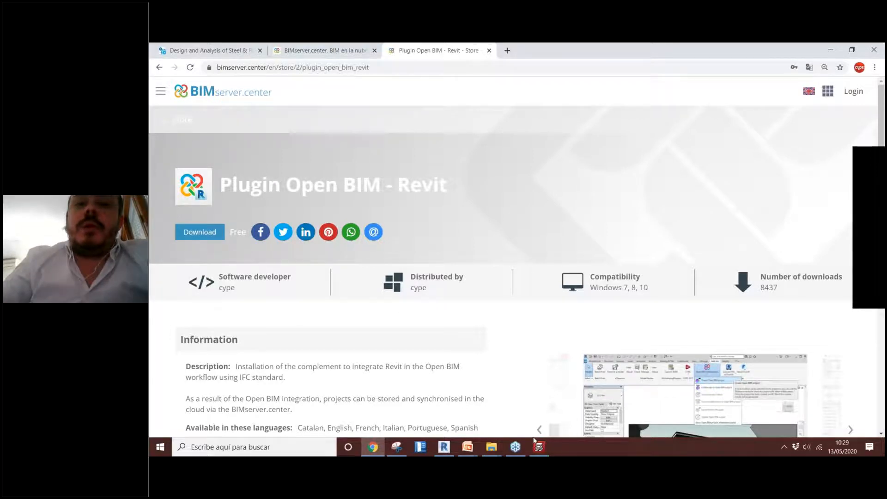
- Switch to Revit and view the commands offered by the Open BIM collaboration add-in
left_click(443, 447)
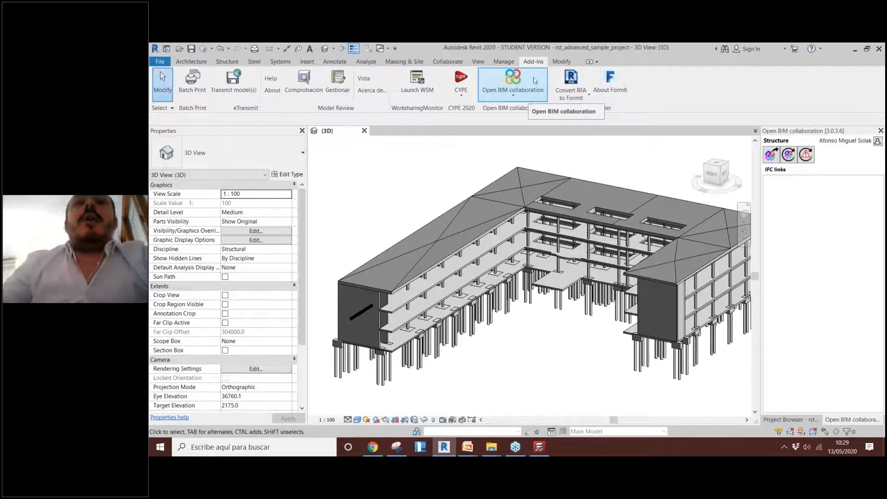
left_click(530, 99)
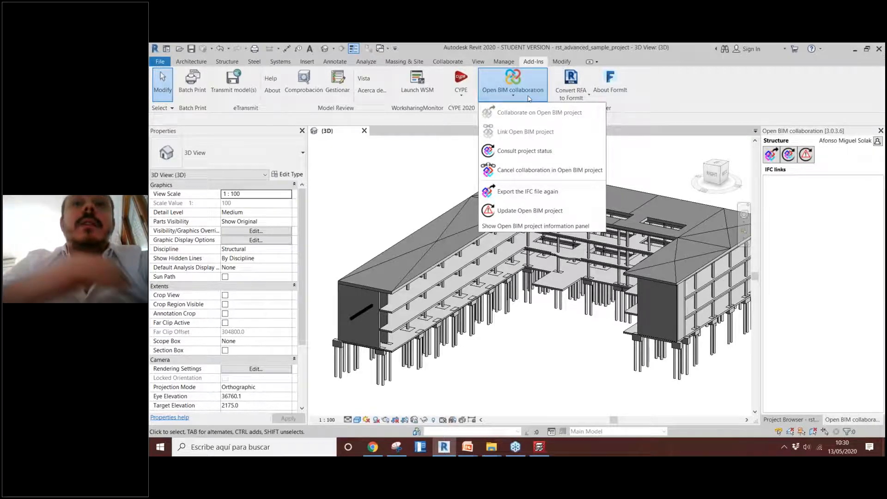
left_click(562, 224)
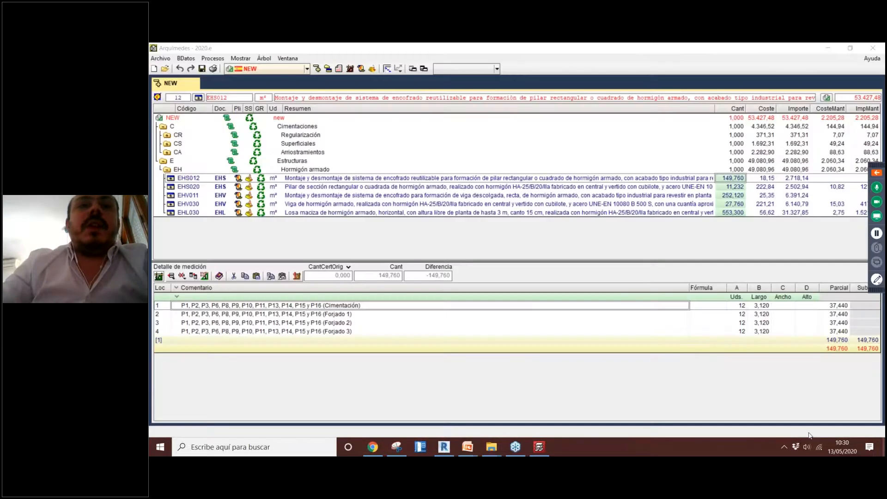
- Launch Open BIM Quantities in a maximized window and create a new project file named "Example using a revit model"
double_click(397, 379)
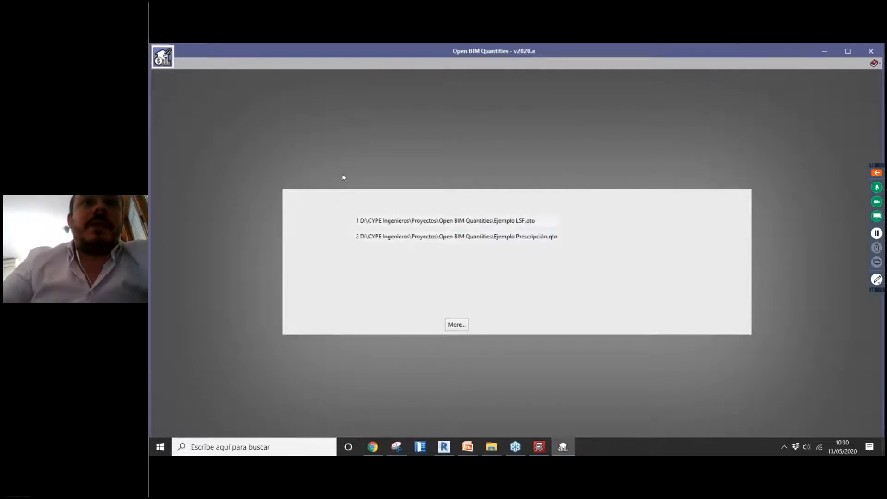
left_click(847, 51)
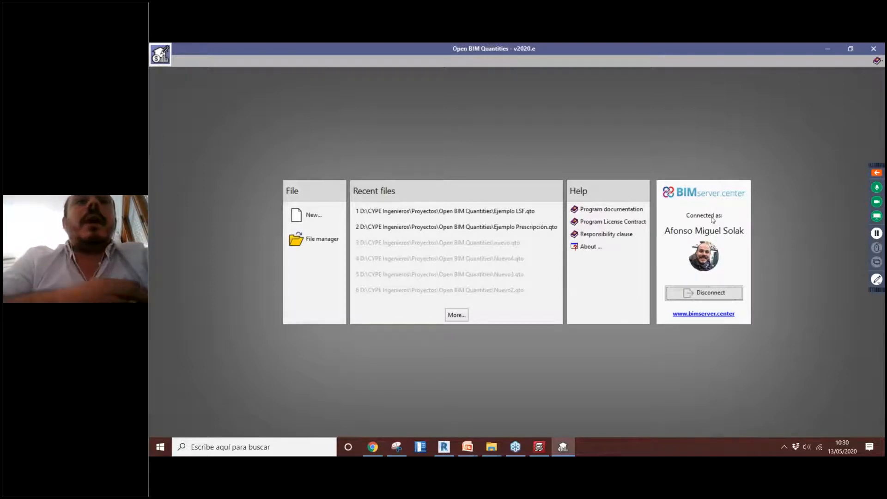
left_click(306, 217)
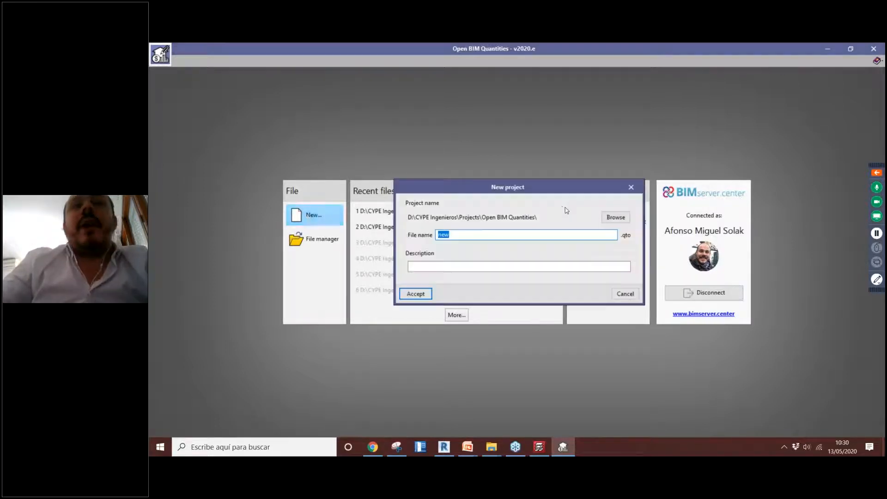
type("Exam")
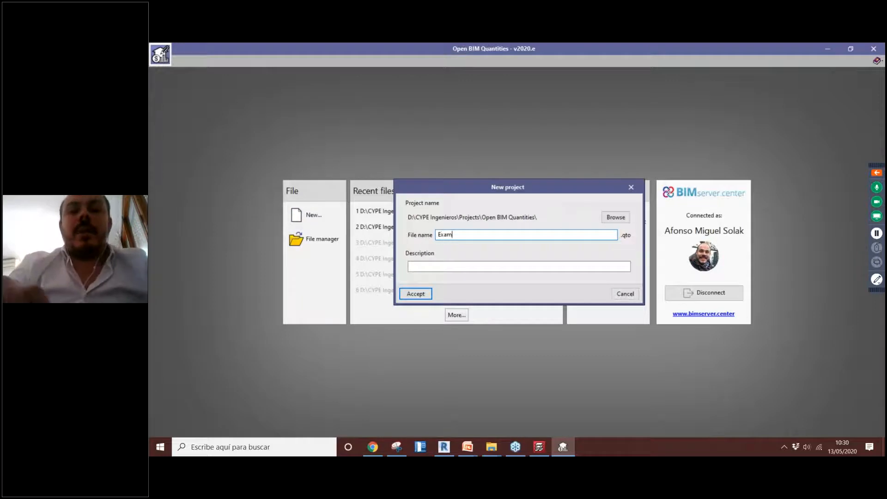
type("ple usi")
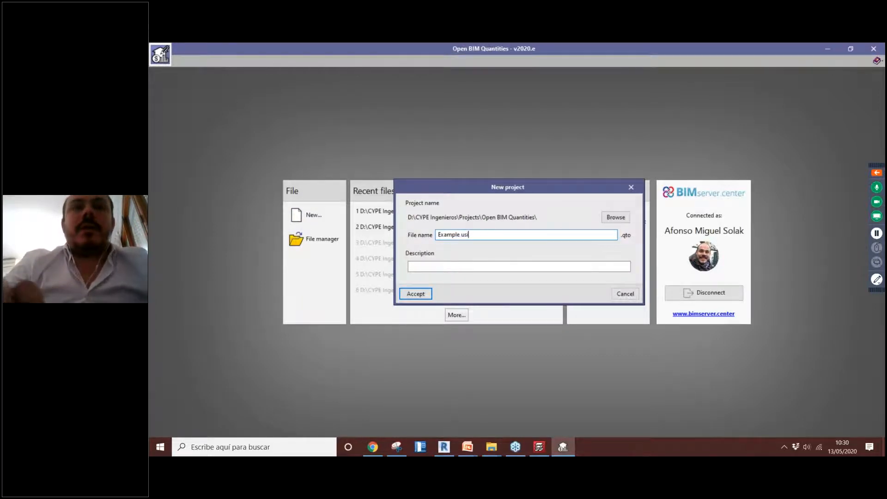
type("ng A revit model")
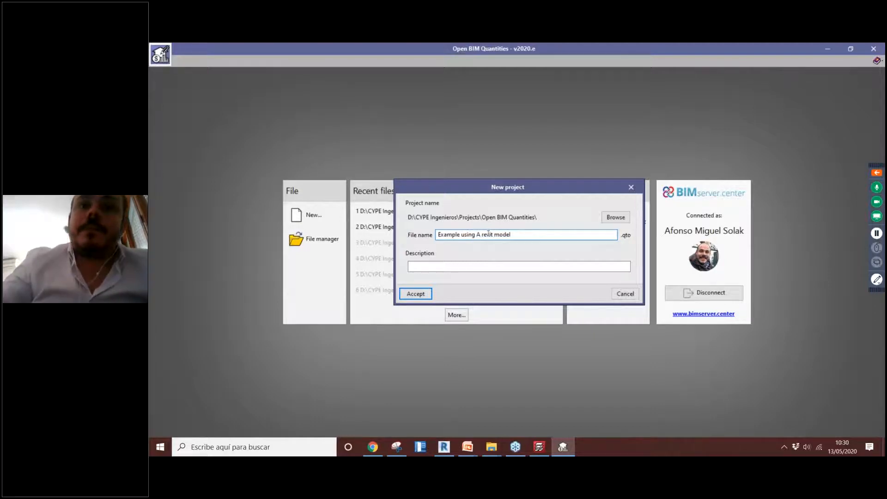
left_click(415, 293)
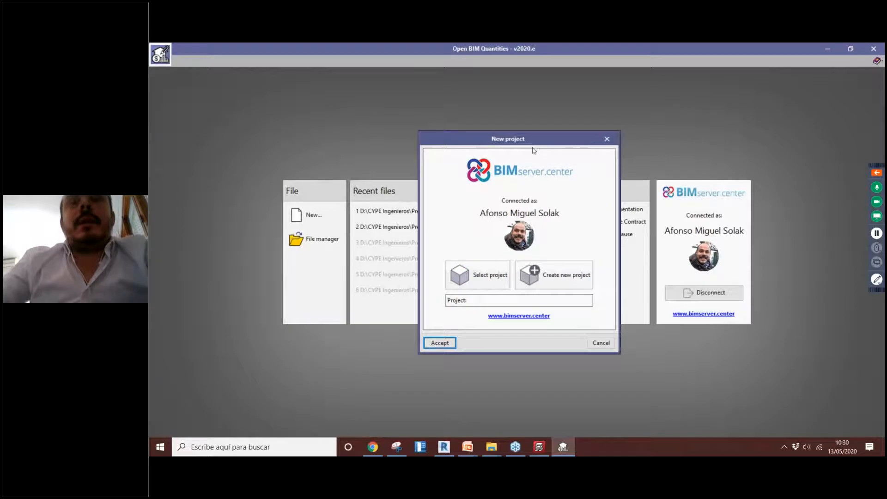
- Link the new file to the existing BIMserver.center project "Technical School - Structural"
left_click_drag(531, 142, 517, 134)
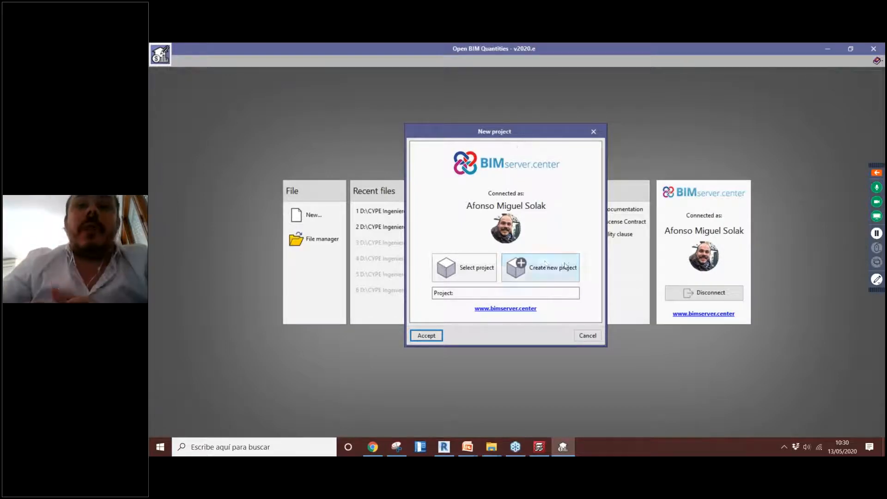
left_click(476, 268)
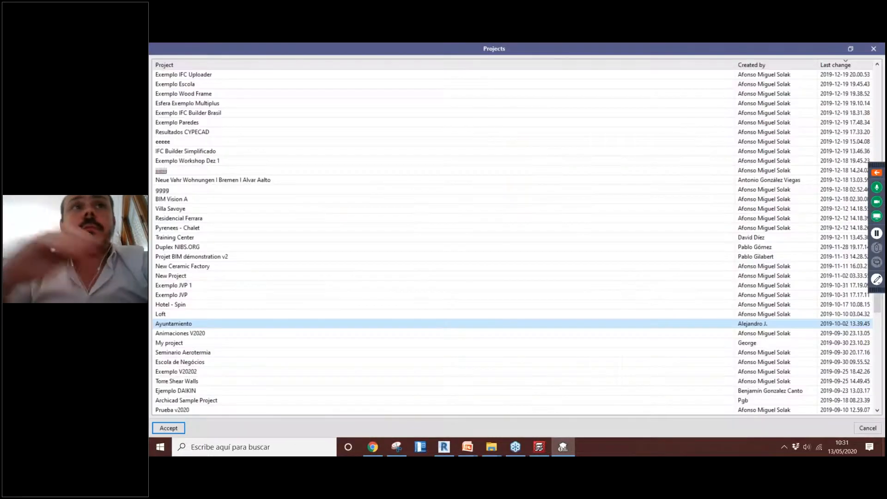
left_click_drag(877, 305, 876, 130)
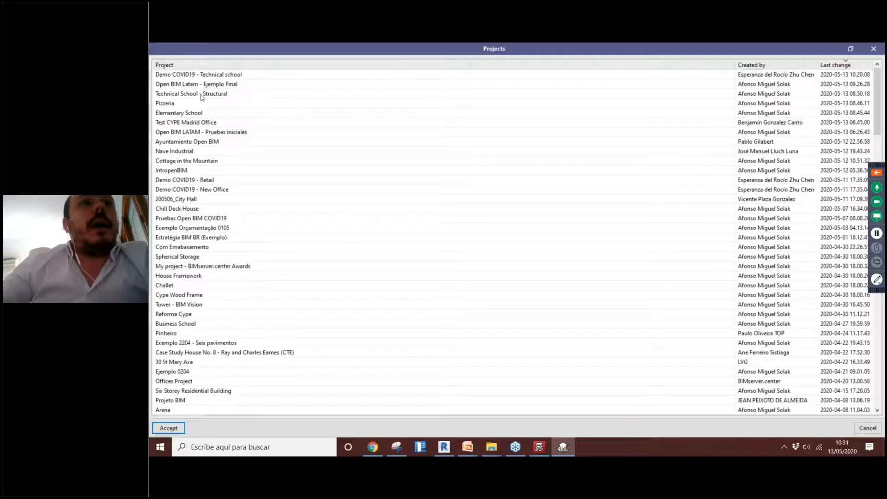
left_click(317, 93)
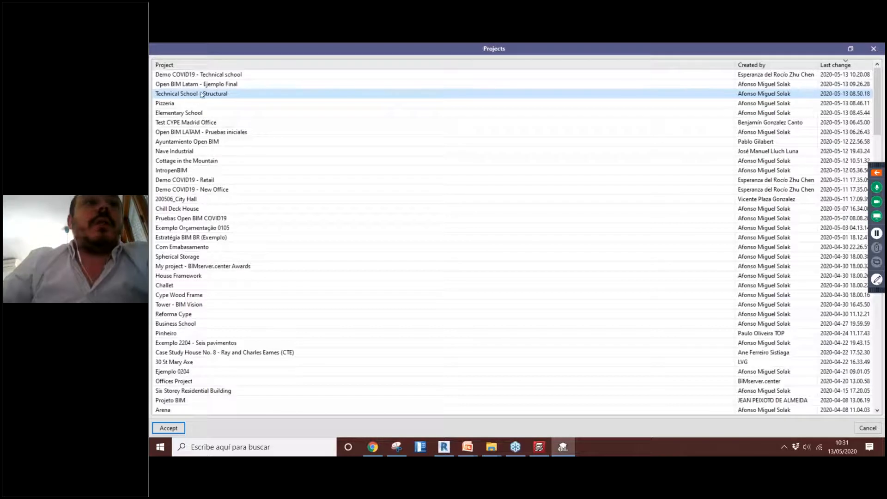
left_click(177, 428)
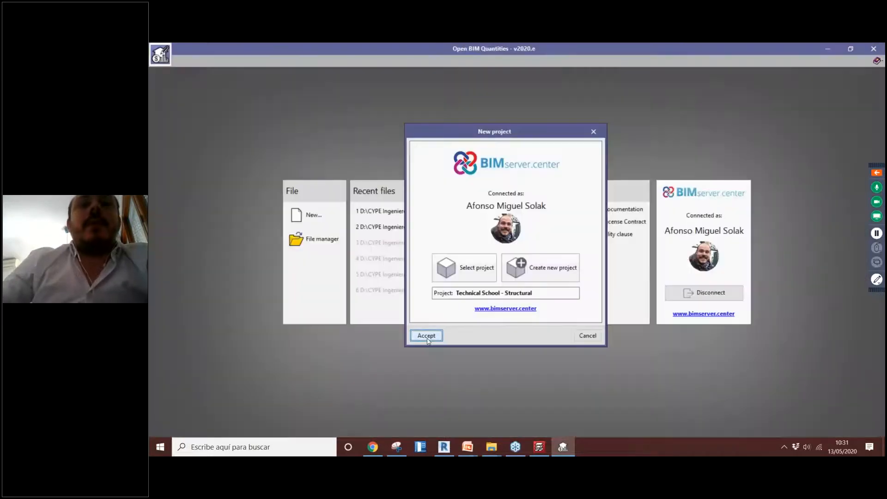
left_click(426, 338)
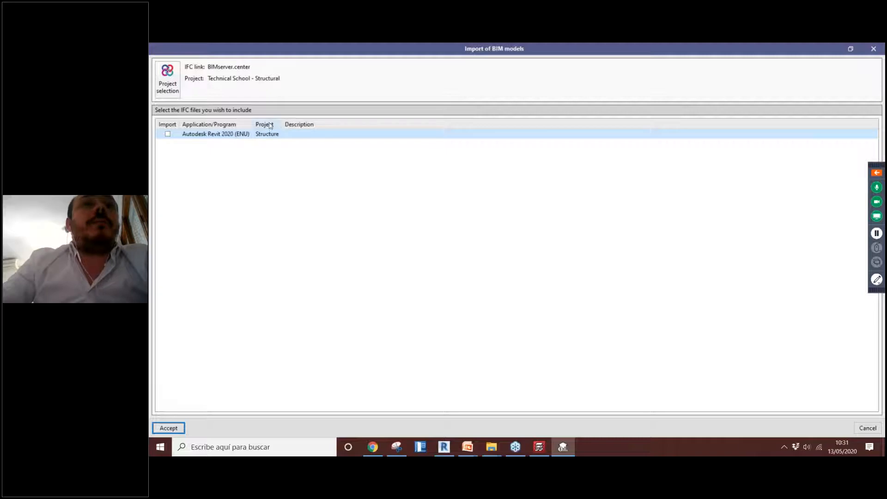
- Import the Structure IFC model from Autodesk Revit 2020 (ENU) and view the imported building in 3D
left_click_drag(279, 124, 291, 124)
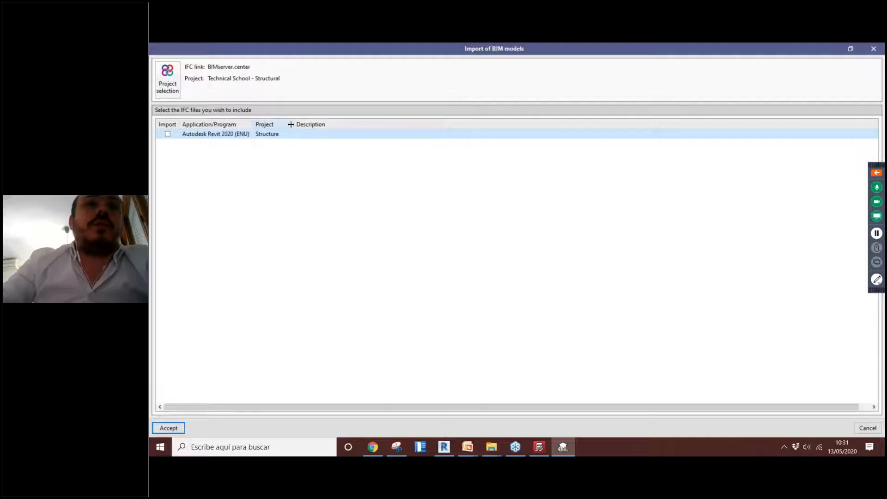
left_click(168, 134)
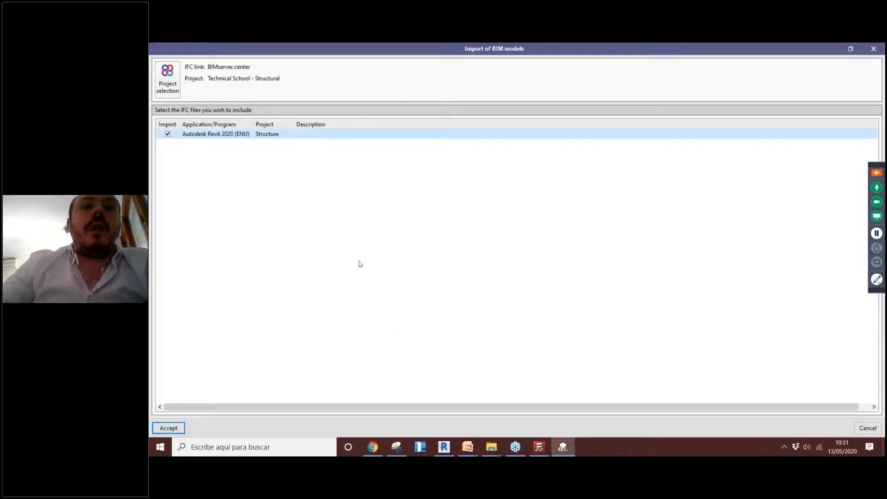
left_click(174, 430)
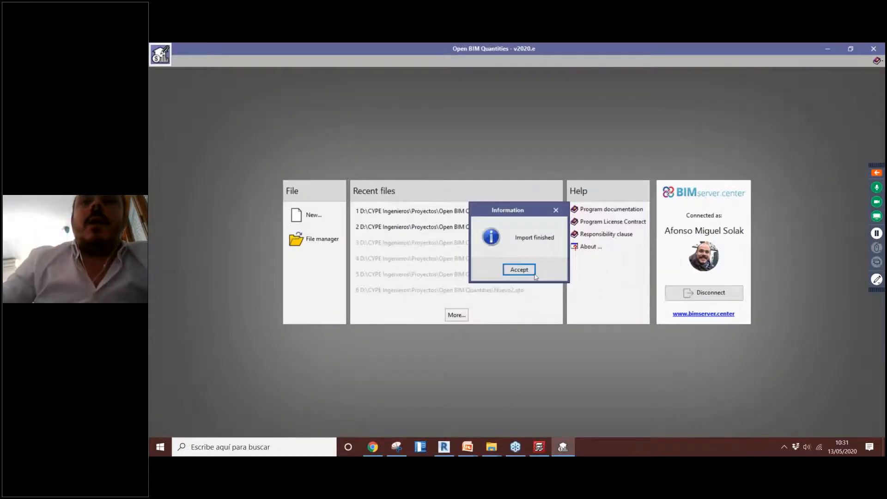
left_click(519, 269)
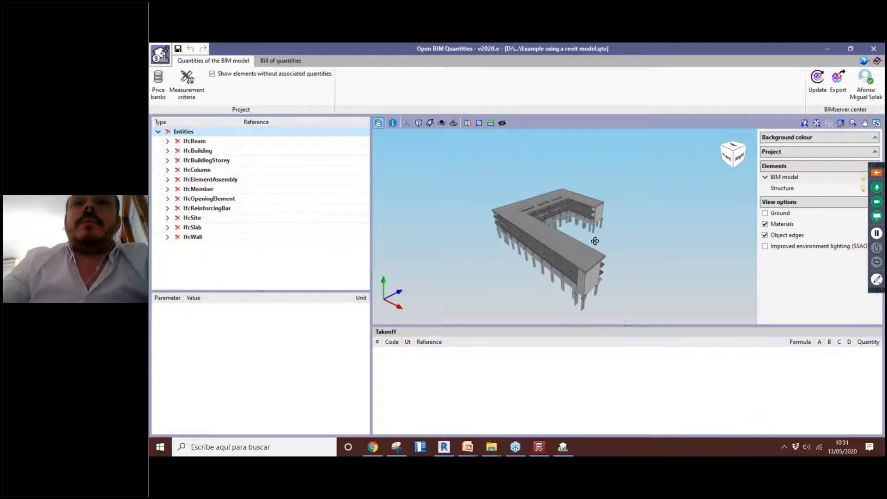
left_click_drag(595, 241, 517, 244)
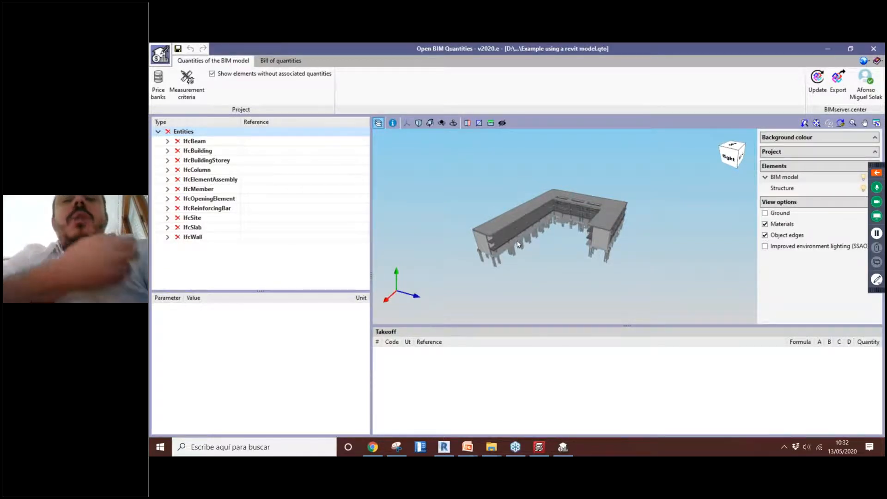
scroll(517, 240, "up", 5)
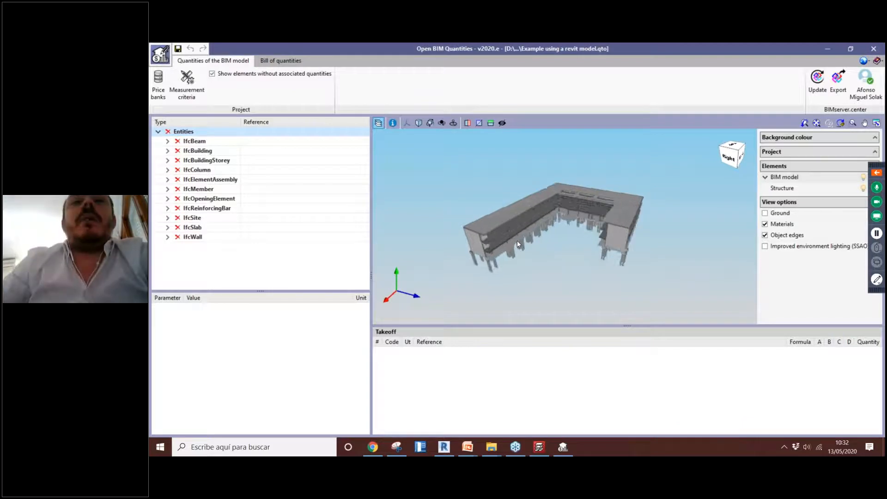
scroll(662, 252, "down", 2)
left_click(876, 123)
left_click(649, 122)
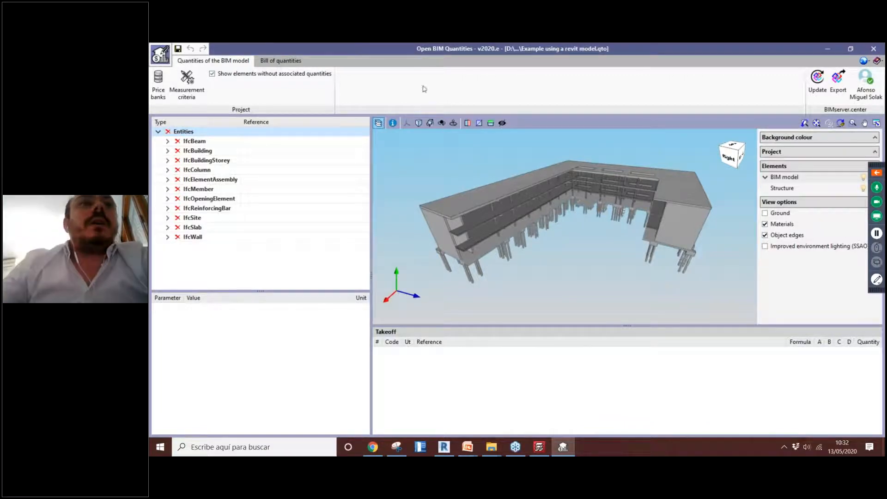
- Open the project's price banks and start a new price bank with BC3 file (FIEBDC-3) import enabled
left_click(159, 95)
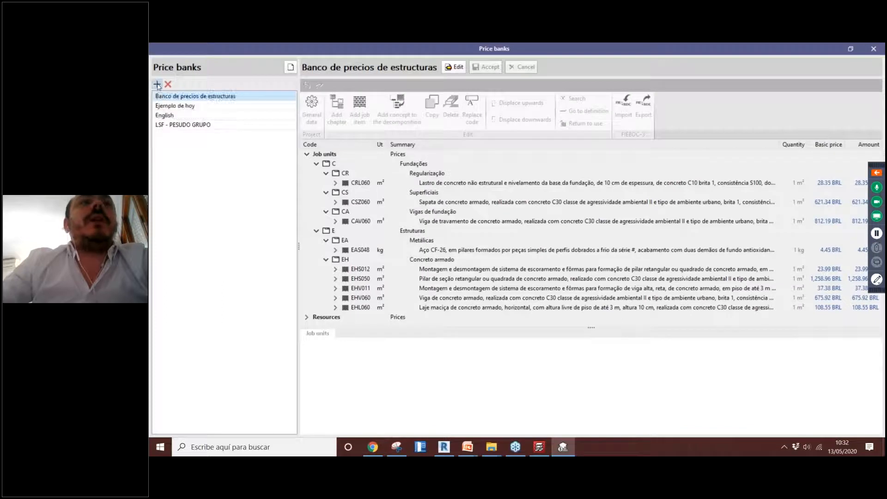
left_click(157, 84)
left_click(409, 229)
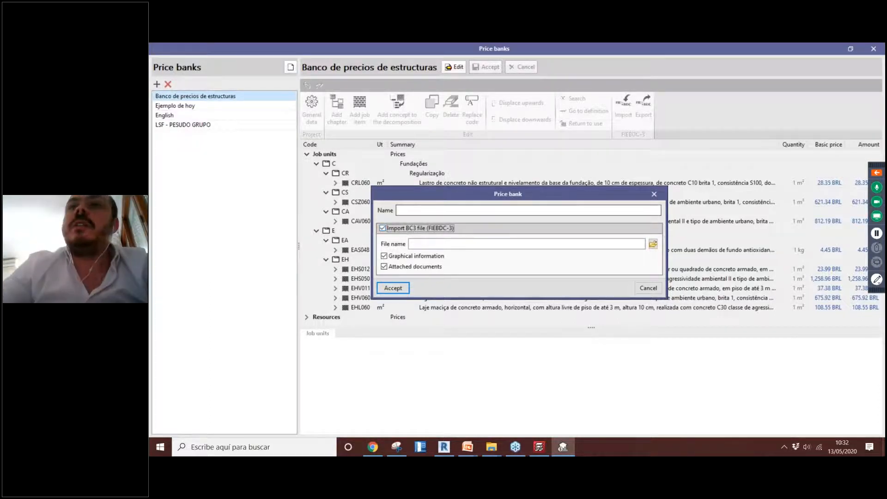
- Look for a BC3 file to import in the desktop's Budget Control folder, and cancel the file selection
left_click(653, 244)
scroll(414, 266, "up", 5)
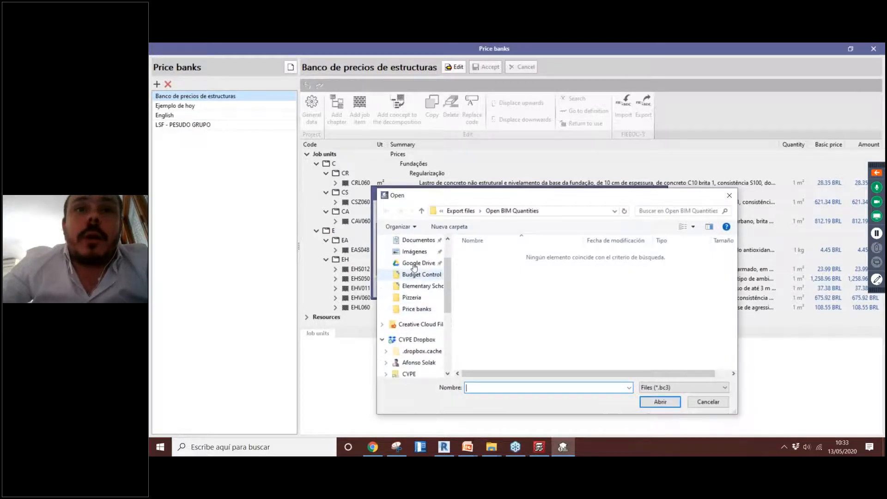
scroll(415, 266, "up", 2)
scroll(415, 261, "down", 5)
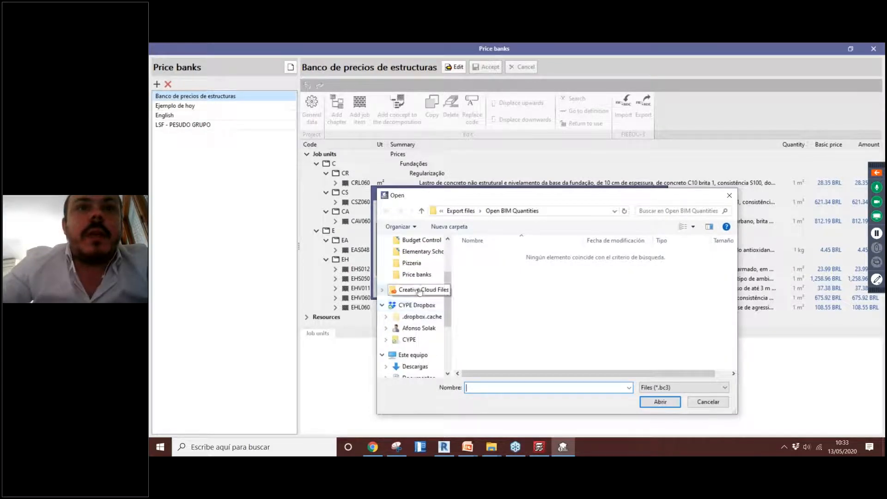
left_click(425, 344)
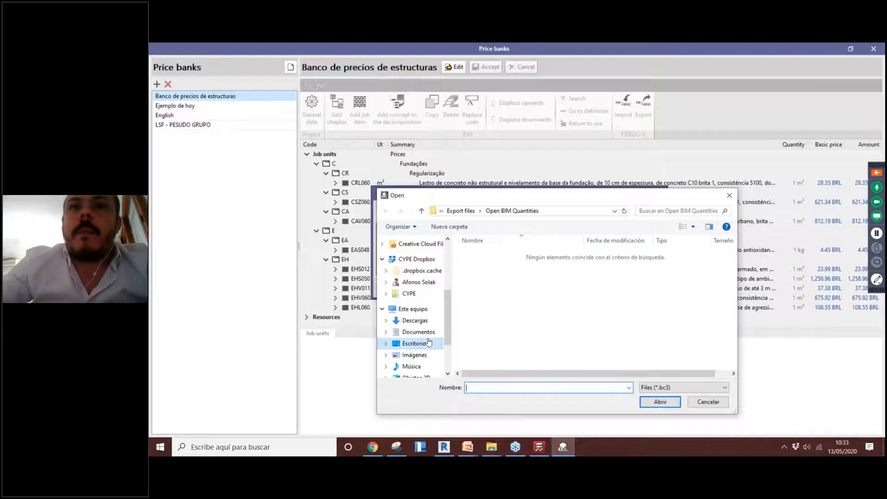
left_click(544, 342)
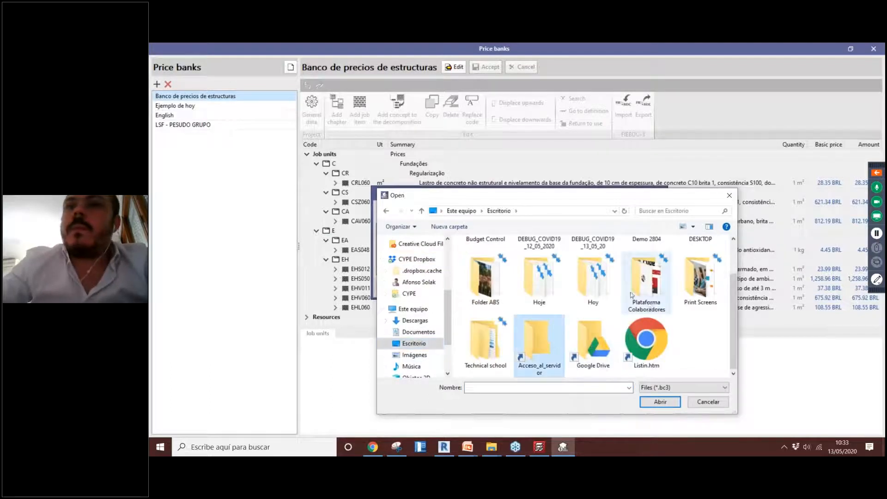
scroll(586, 280, "up", 1)
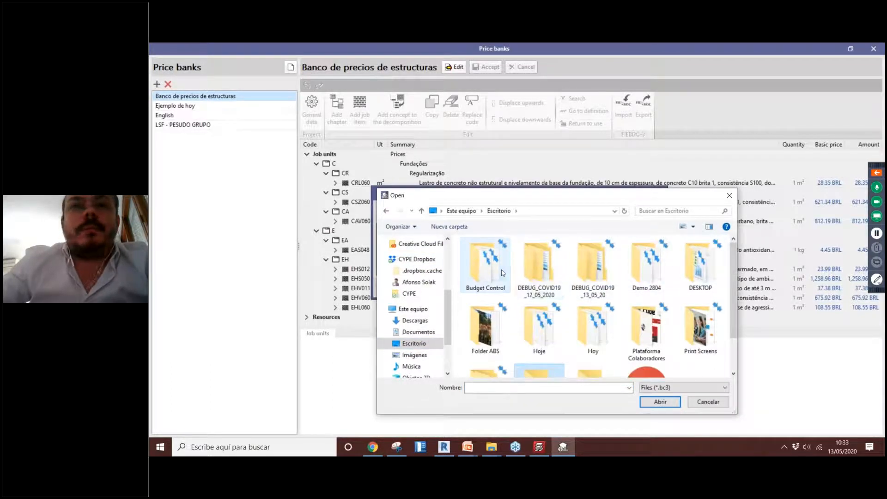
double_click(484, 268)
left_click(653, 387)
left_click(654, 387)
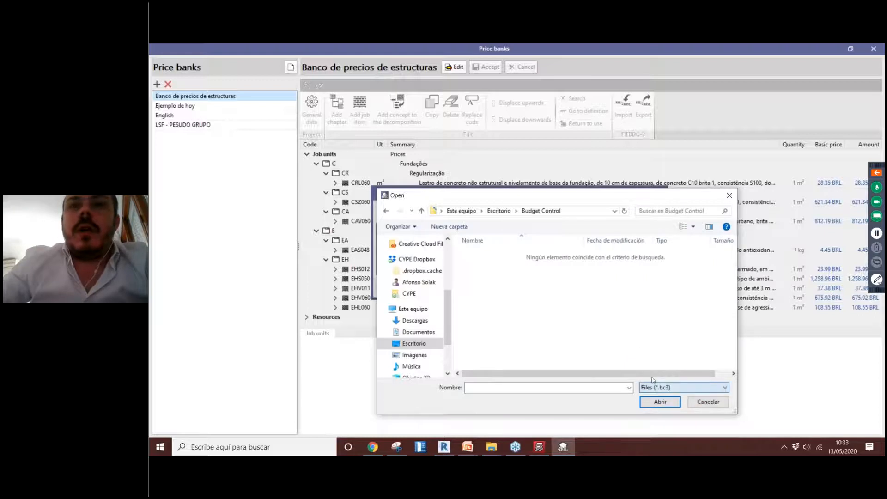
left_click_drag(544, 197, 535, 182)
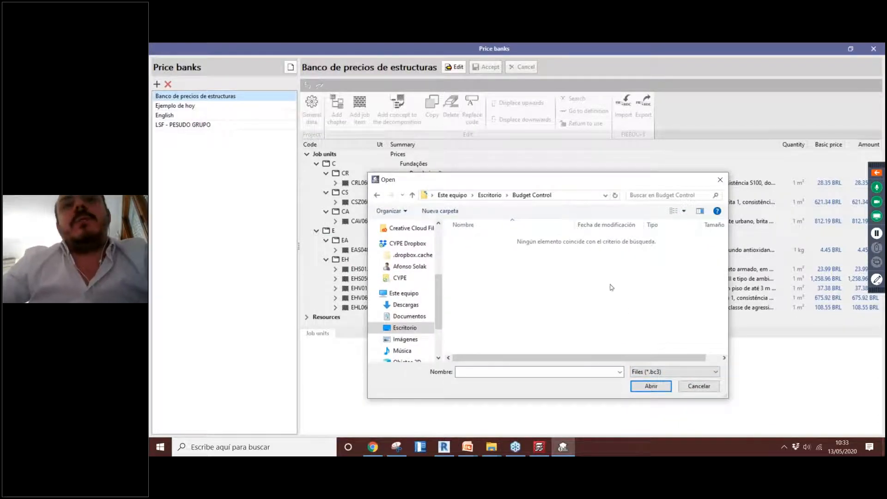
left_click(697, 387)
left_click(783, 446)
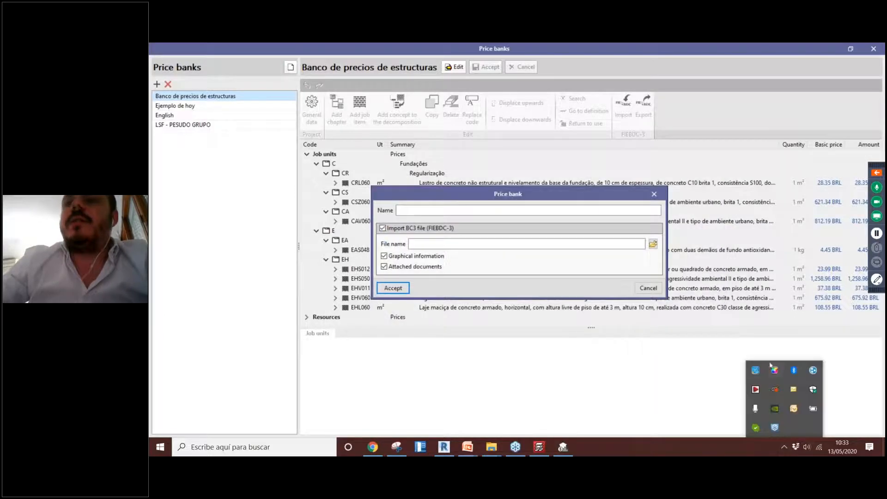
left_click(784, 447)
left_click(774, 389)
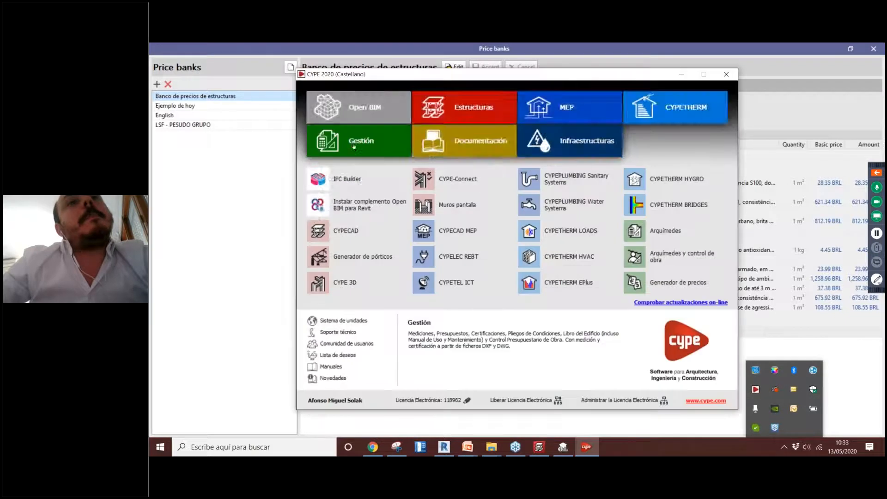
left_click(726, 73)
- Launch CYPE 2020 (English) from the desktop and start Arquimedes from its Management programs
left_click(882, 447)
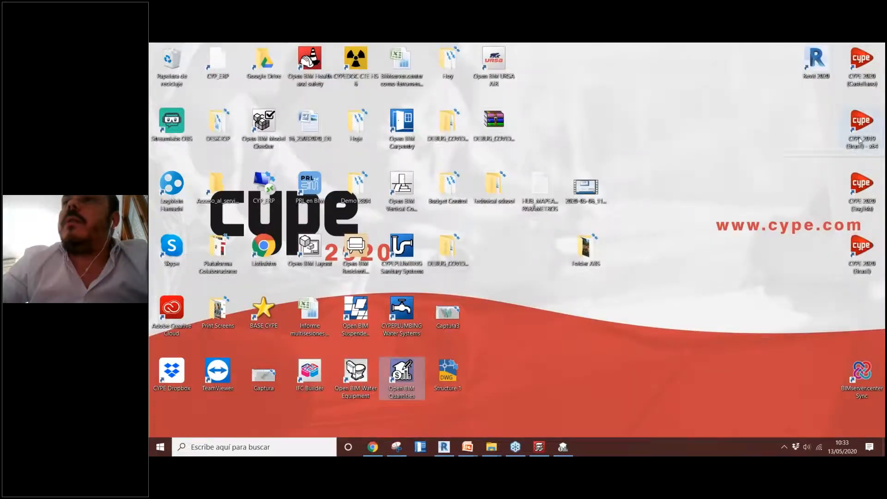
left_click(858, 139)
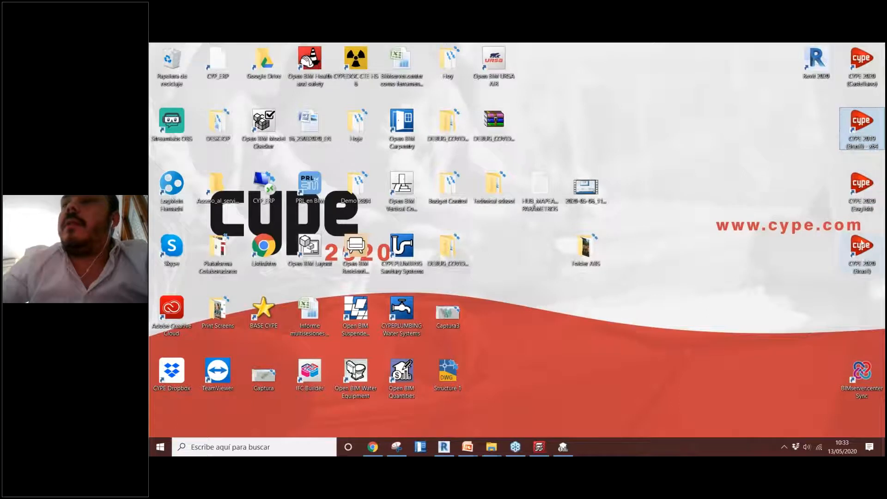
double_click(857, 194)
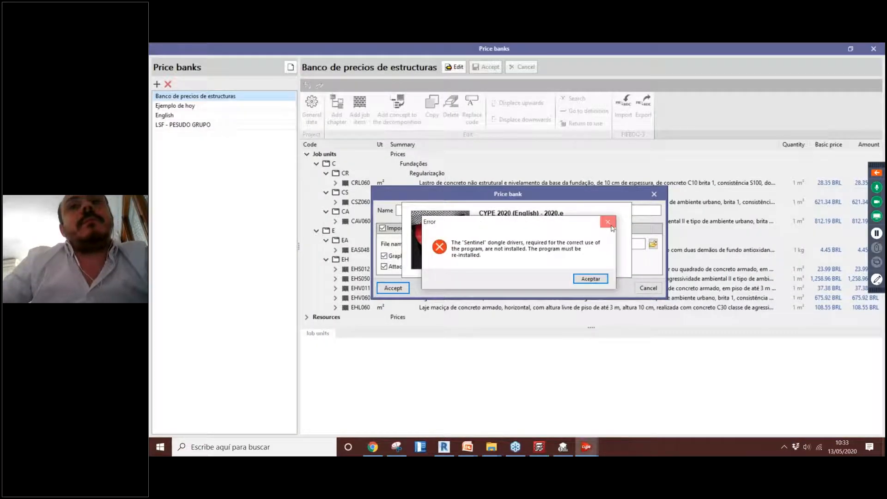
left_click(608, 222)
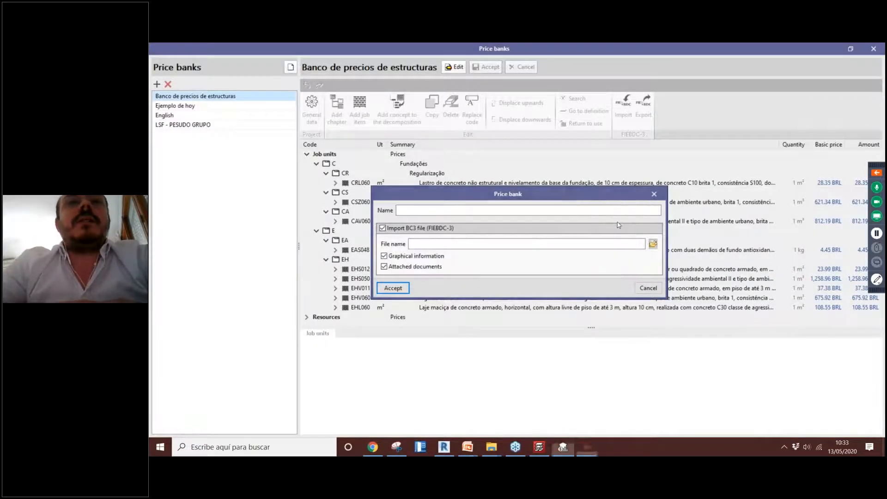
left_click(402, 150)
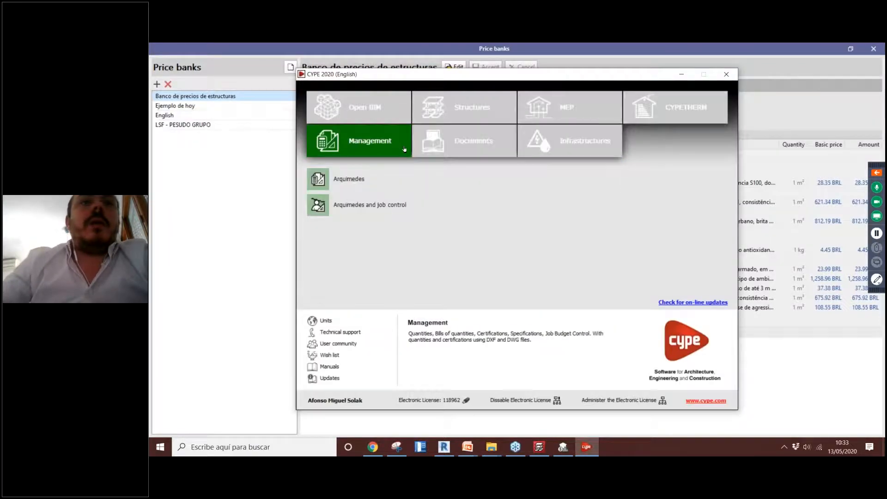
left_click(356, 179)
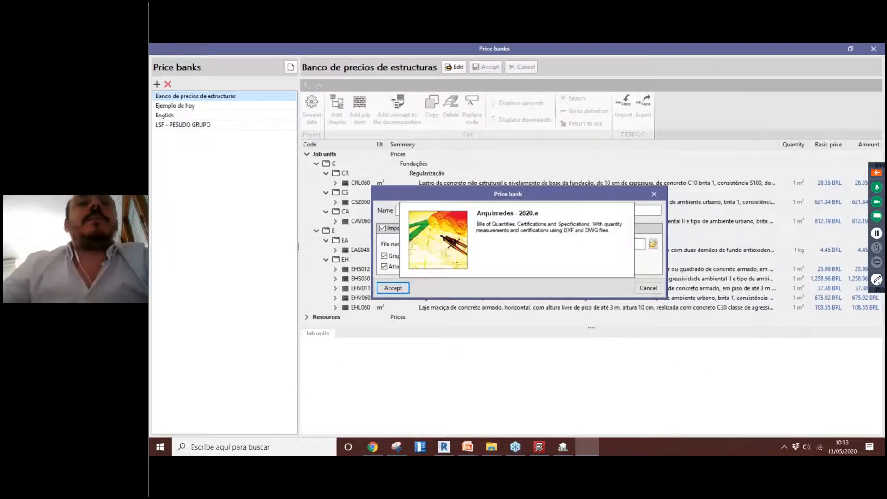
left_click(608, 224)
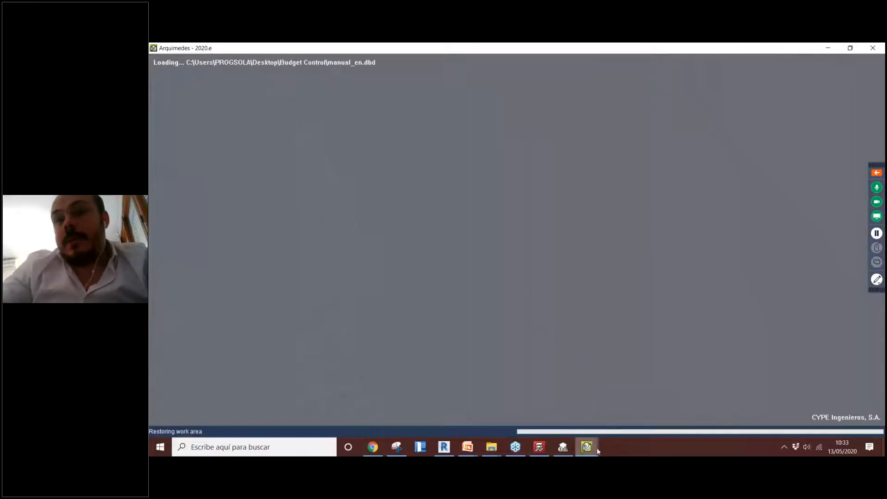
mouse_move(597, 448)
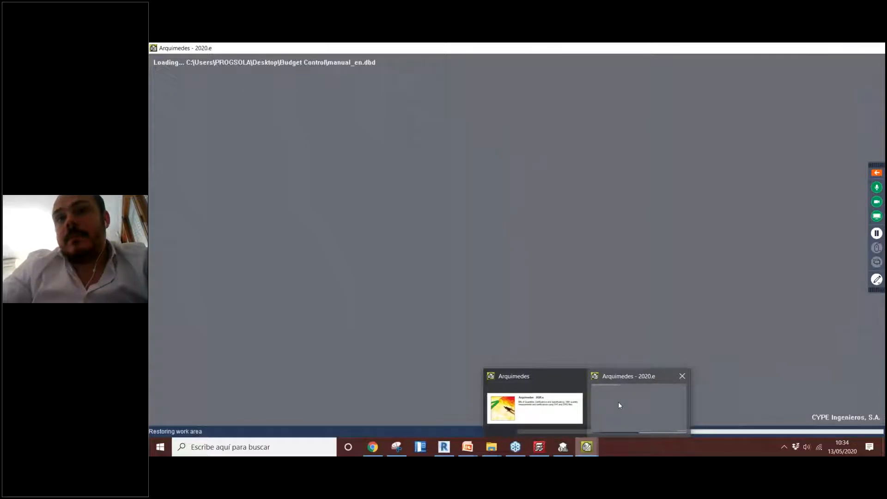
left_click(623, 377)
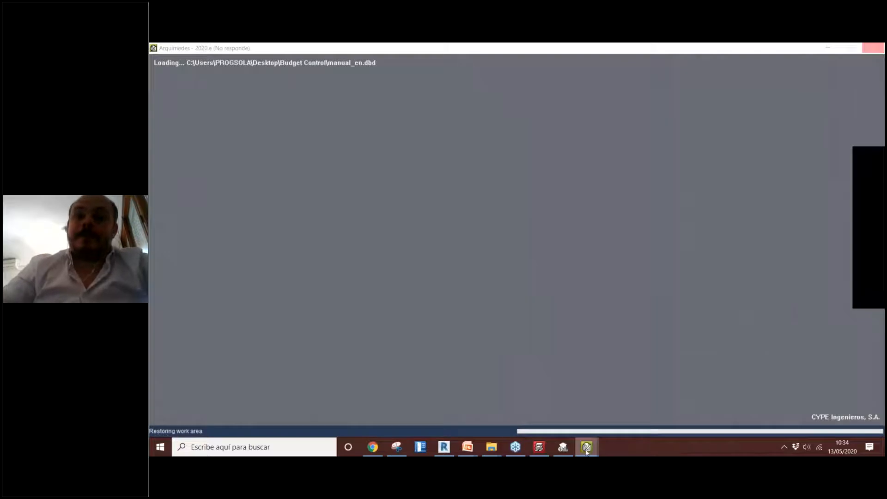
mouse_move(587, 447)
left_click(625, 401)
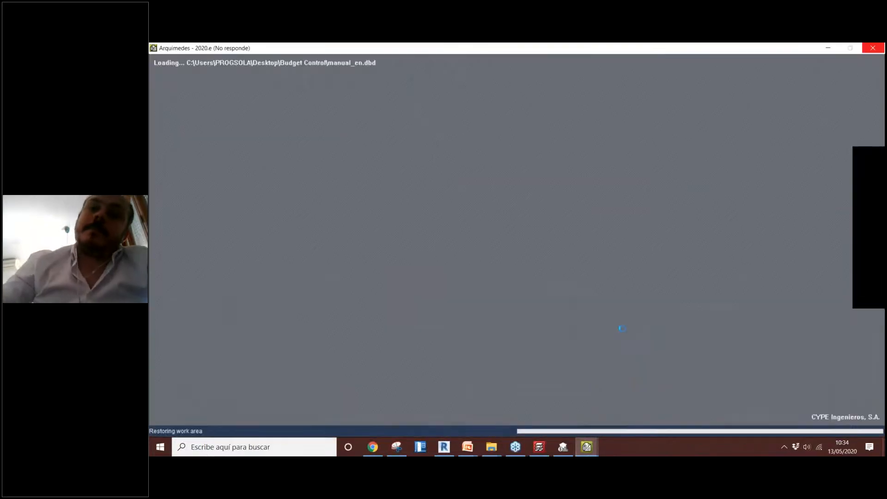
mouse_move(564, 450)
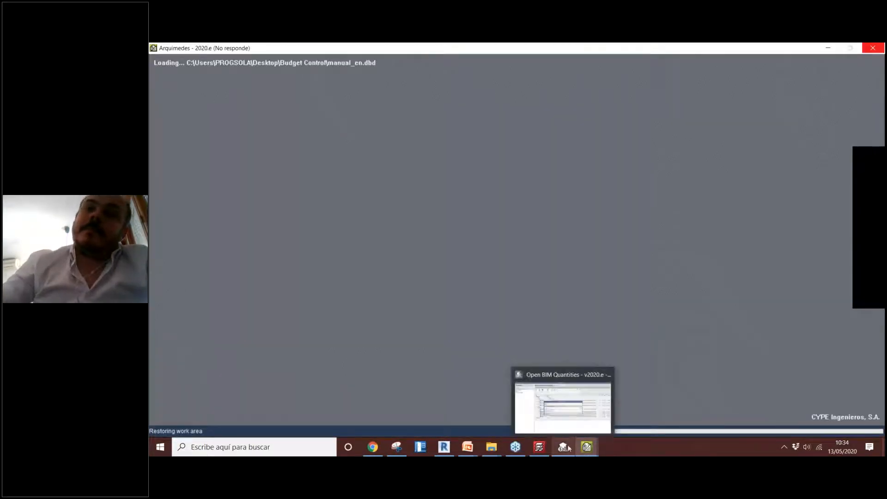
left_click(590, 399)
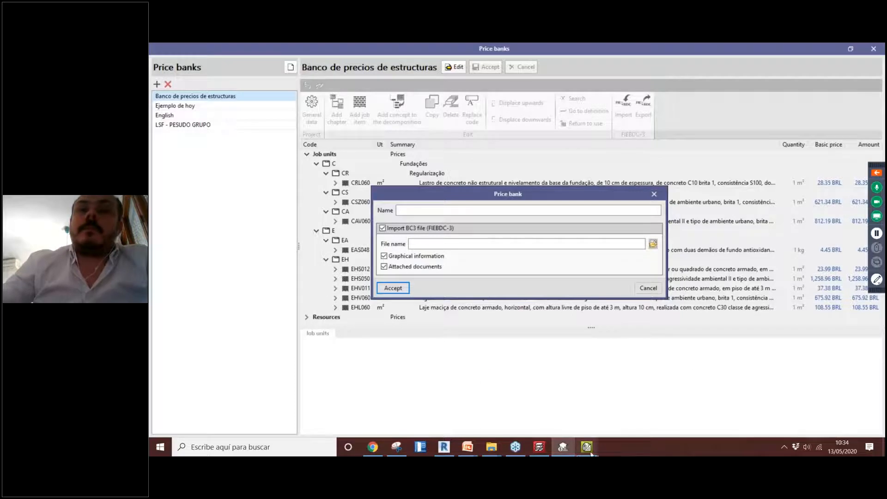
mouse_move(586, 446)
left_click(597, 406)
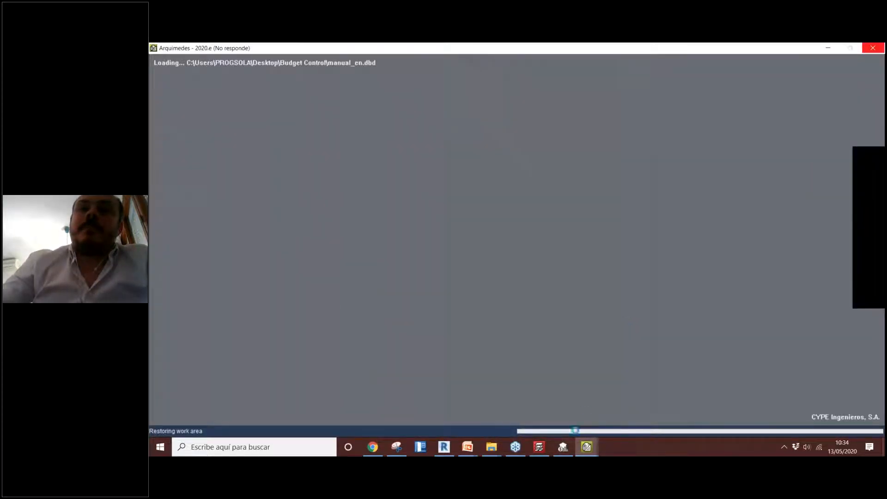
mouse_move(595, 448)
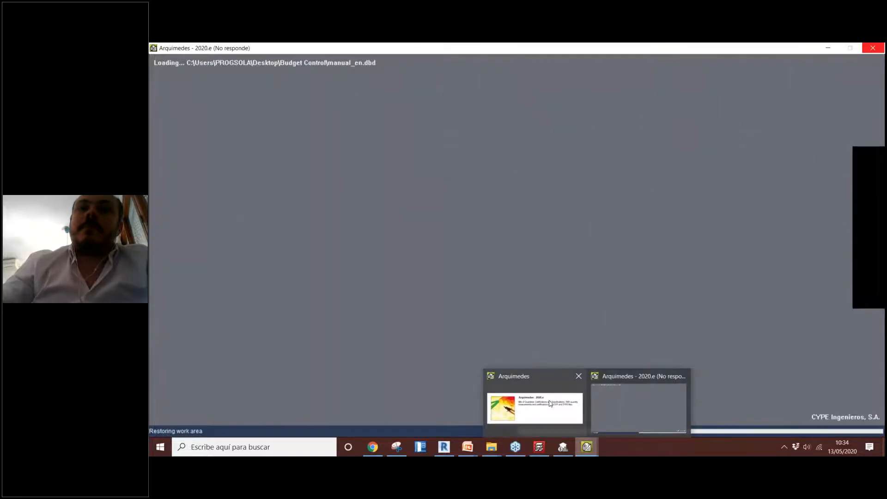
mouse_move(566, 405)
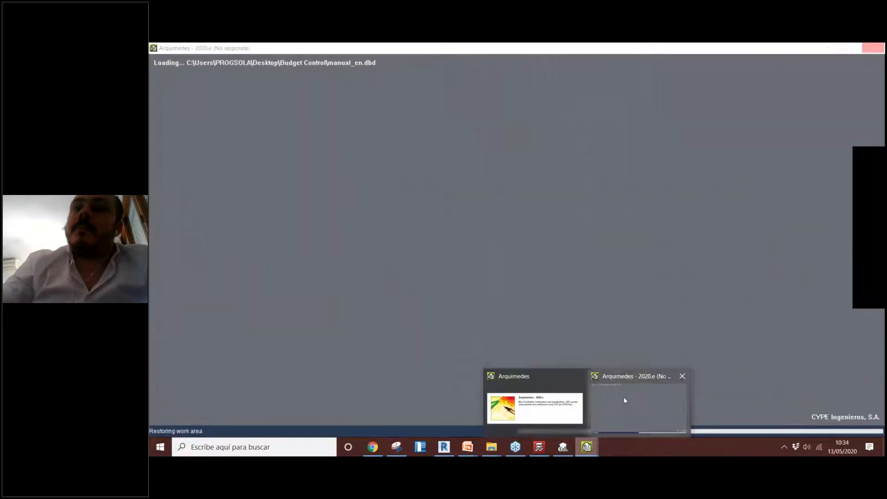
left_click(623, 400)
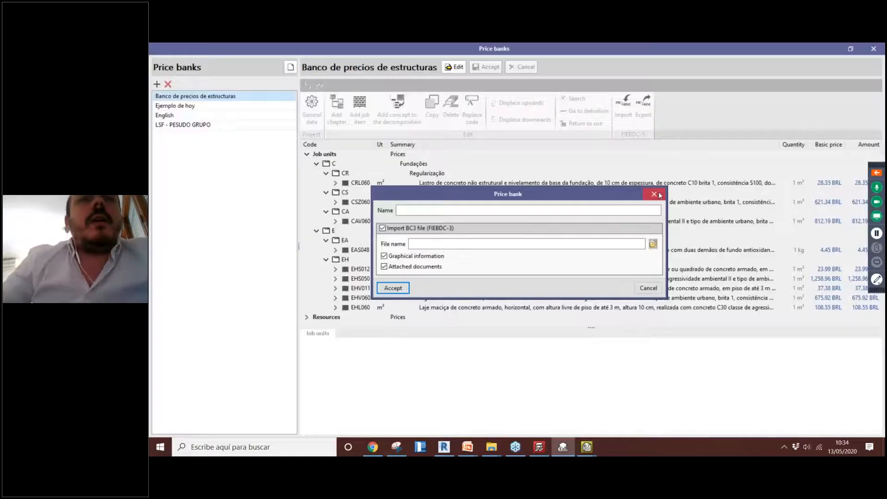
- Cancel the new price bank and view the contents of the existing English price bank
left_click(654, 194)
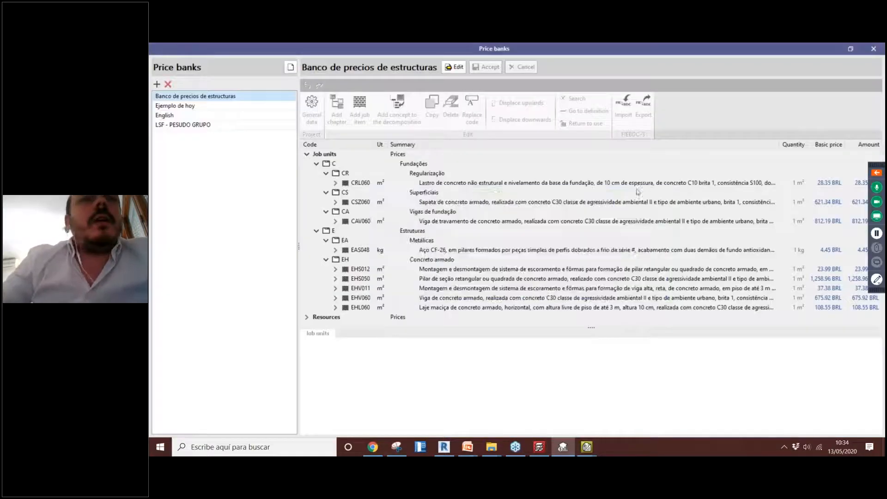
left_click(164, 115)
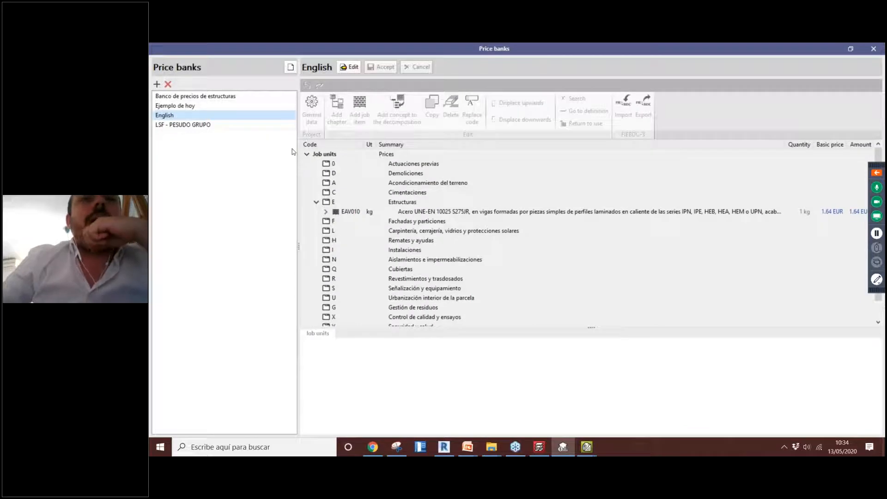
left_click(171, 125)
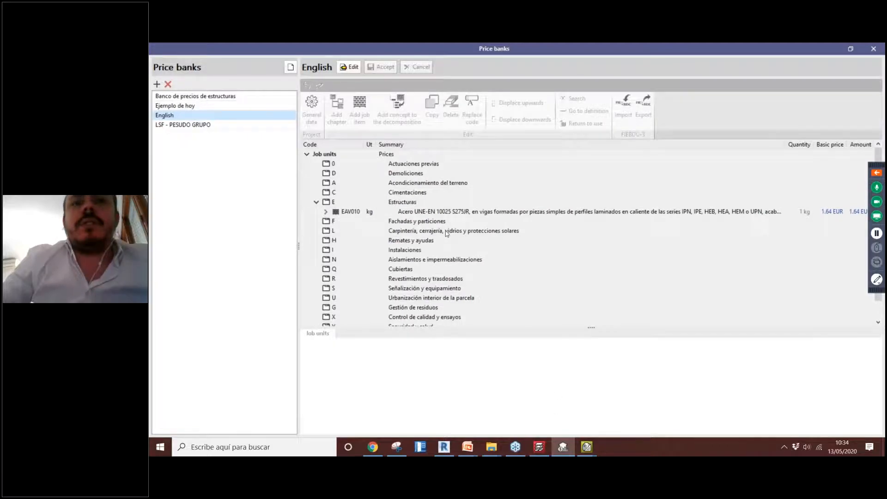
- Switch to the CYPE 2020 (English) launcher and start Arquimedes again
mouse_move(588, 447)
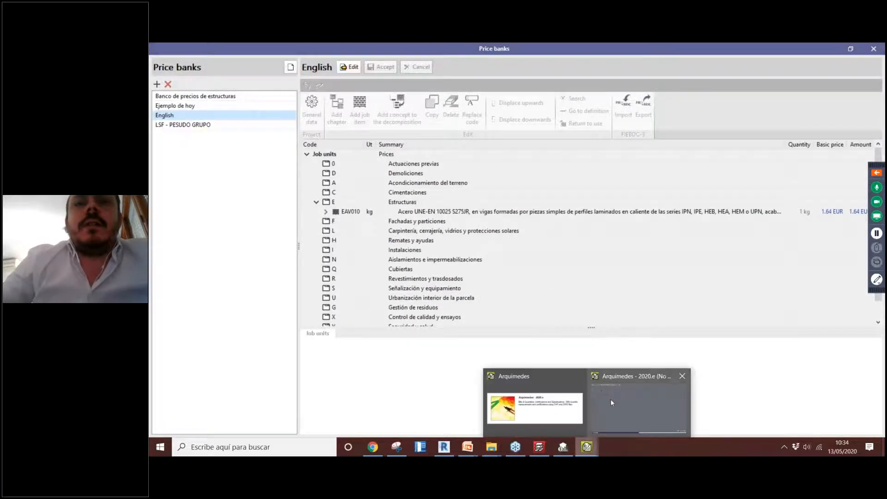
left_click(611, 398)
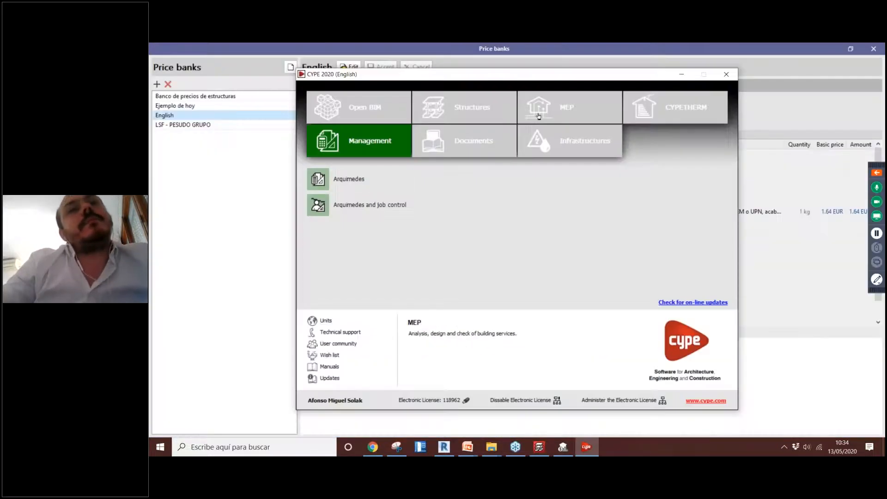
left_click(345, 181)
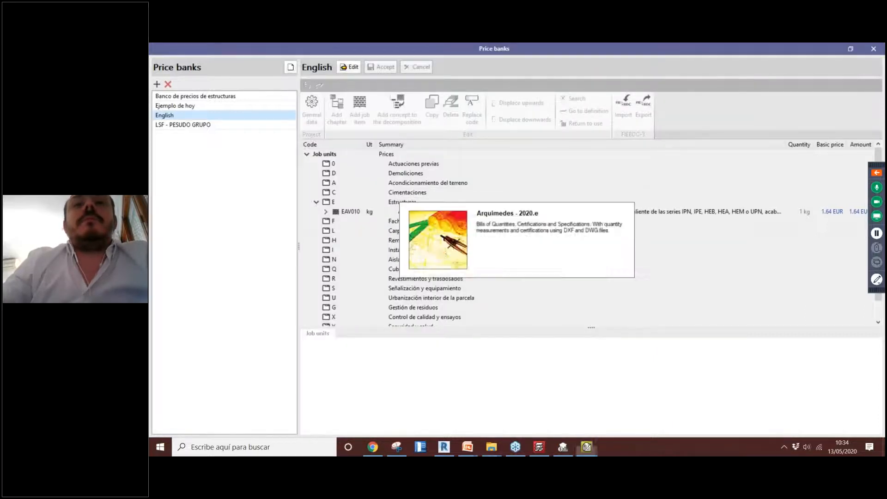
- Finish starting Arquimedes with the work area load omitted, maximise its window, and collapse the MANUAL_EN tree to the Structures subchapters
left_click(607, 222)
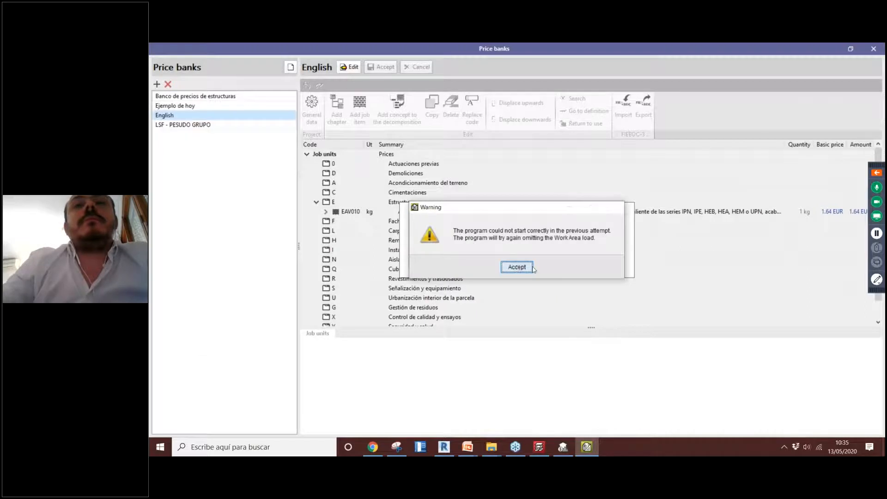
left_click(516, 267)
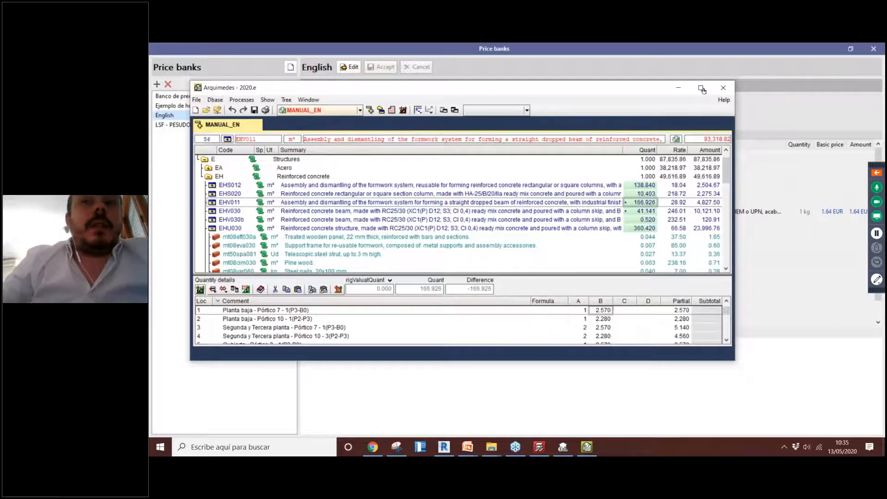
left_click(702, 89)
left_click(162, 135)
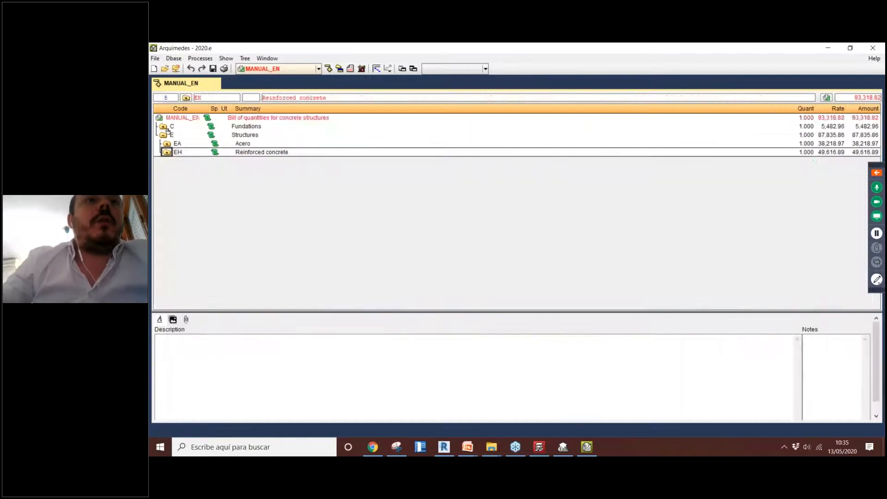
left_click(163, 135)
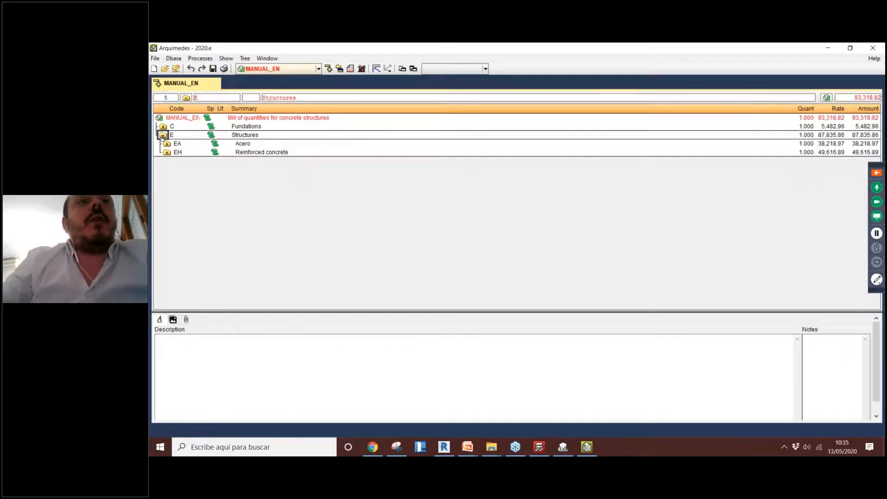
- Export the MANUAL_EN bill of quantities to FIEBDC-3 format as manual_en in the desktop's Budget Control folder, with the default export options
left_click(154, 58)
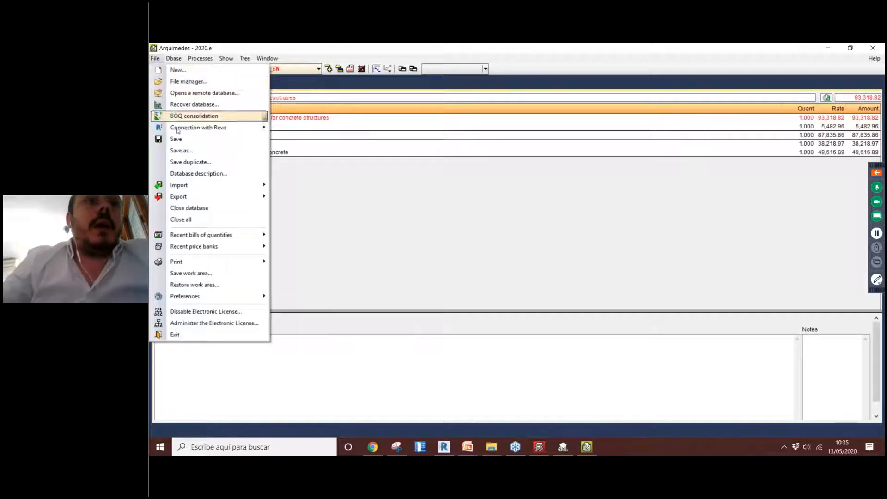
mouse_move(213, 197)
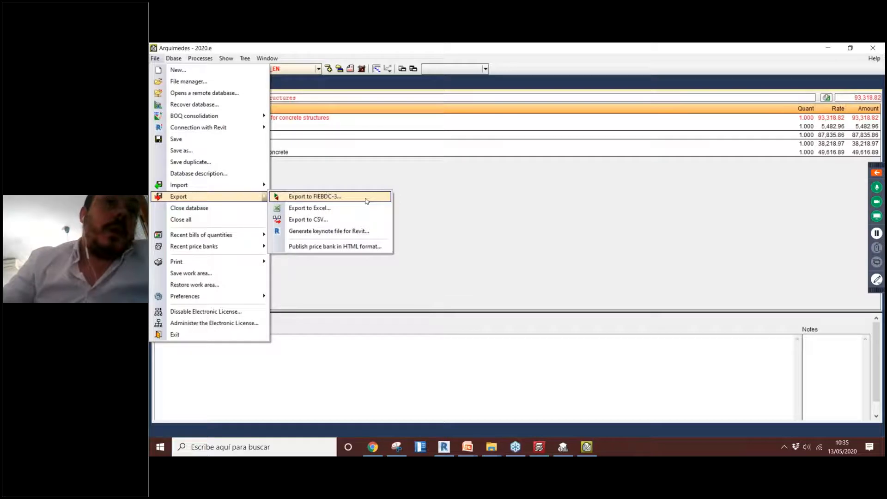
left_click(366, 201)
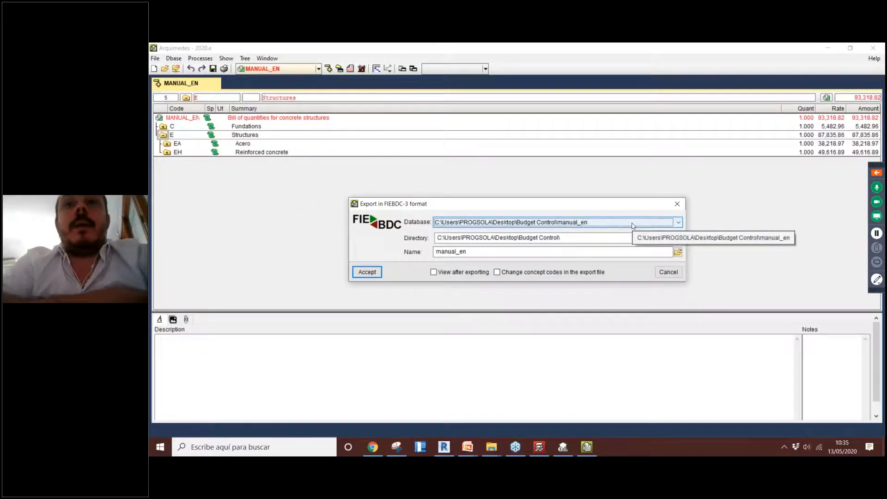
left_click_drag(561, 206, 521, 194)
left_click(639, 240)
left_click_drag(432, 197, 415, 121)
left_click(344, 255)
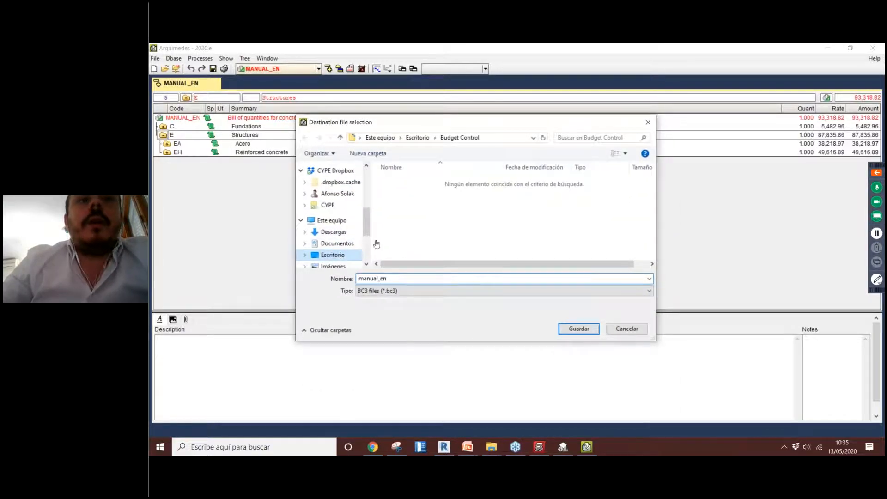
scroll(447, 251, "down", 3)
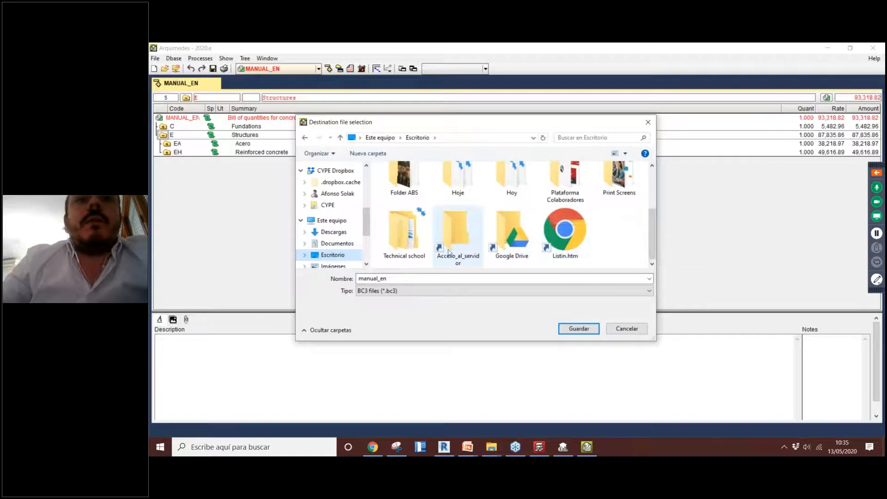
scroll(448, 251, "up", 3)
left_click(414, 194)
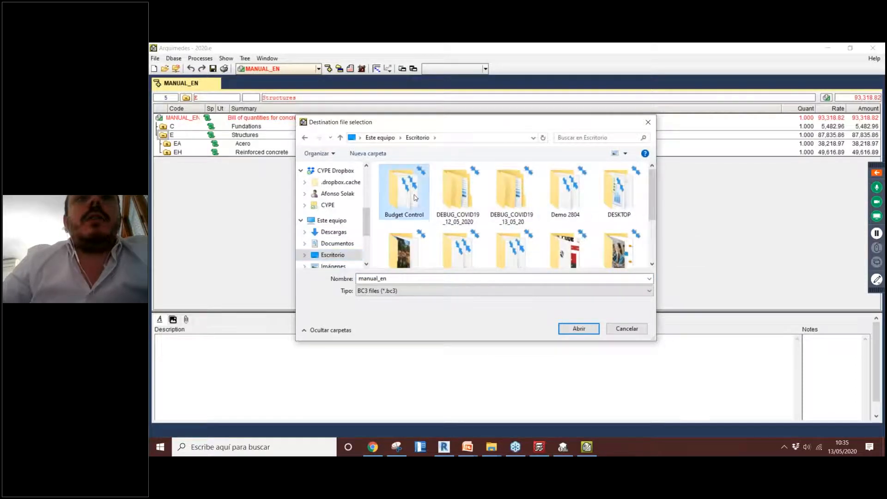
double_click(414, 195)
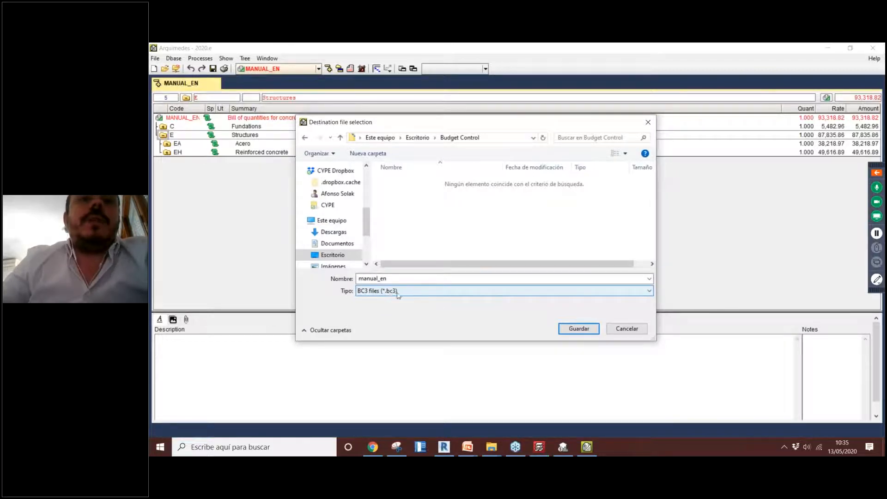
left_click(579, 328)
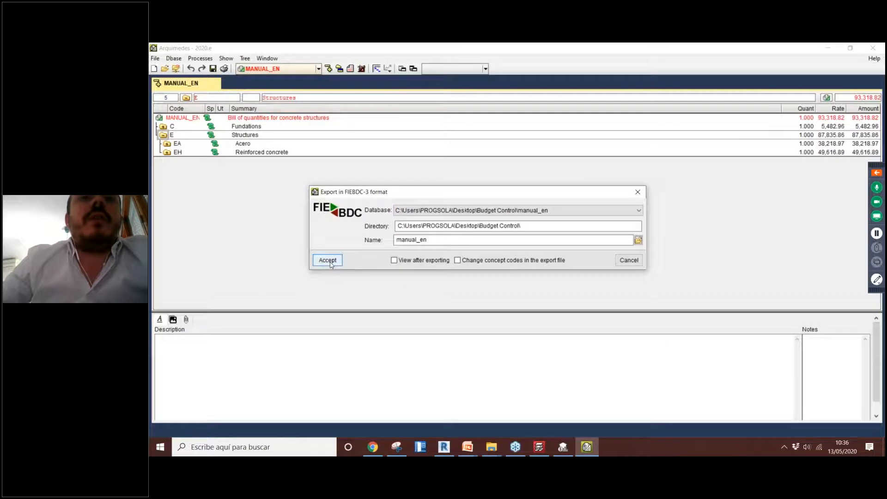
left_click(330, 265)
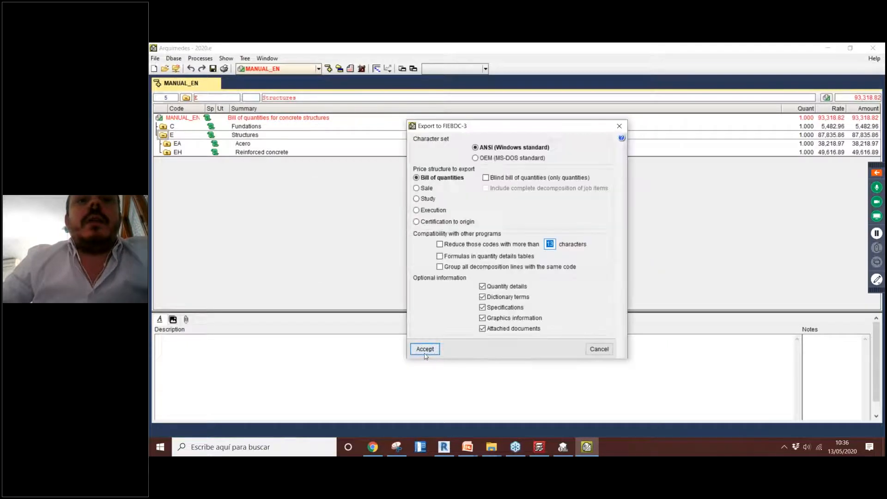
left_click(425, 349)
- Switch to Open BIM Quantities and start a new price bank with BC3 file (FIEBDC-3) import enabled
left_click(563, 446)
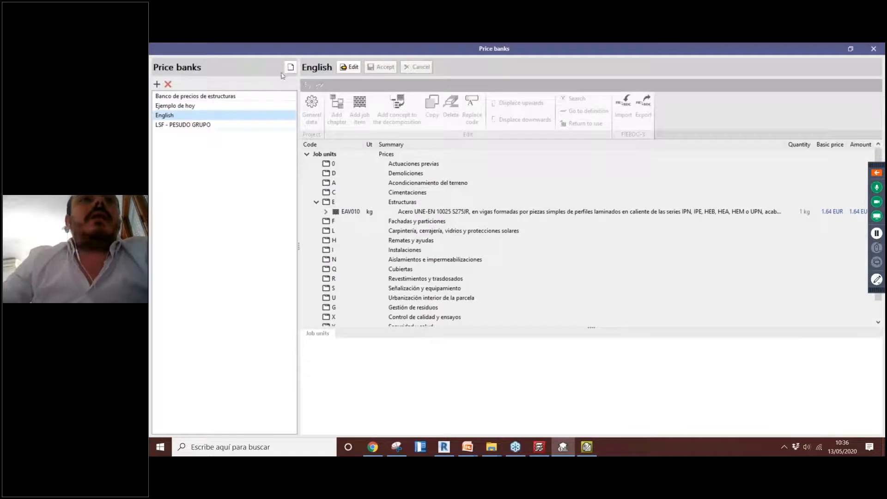
left_click(157, 85)
left_click(426, 230)
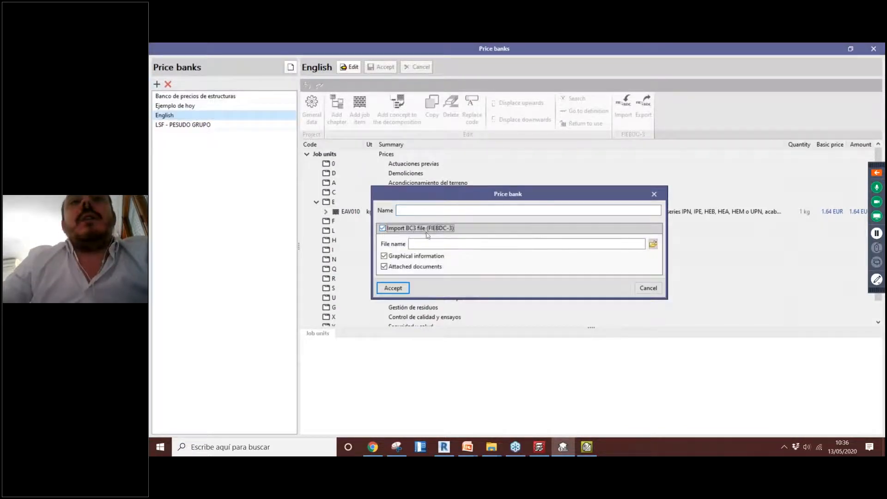
- Choose manual_en.bc3 from the desktop's Budget Control folder as the file to import into the new price bank
left_click(653, 244)
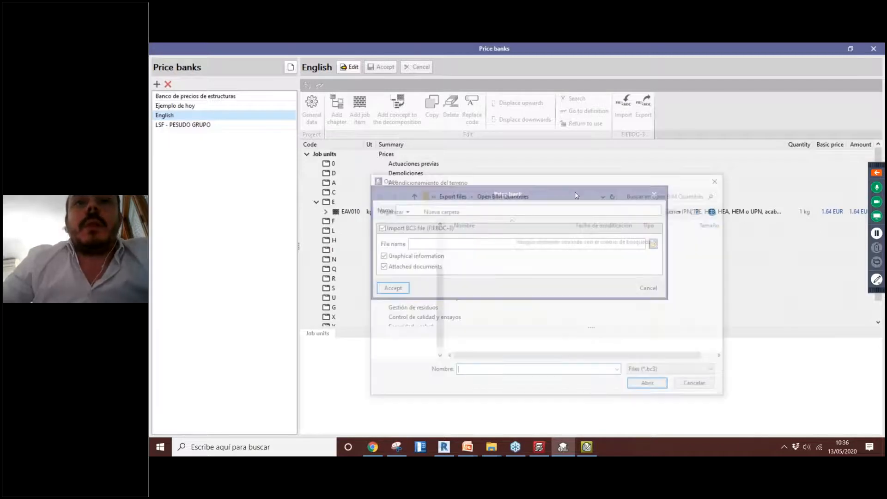
scroll(416, 241, "up", 5)
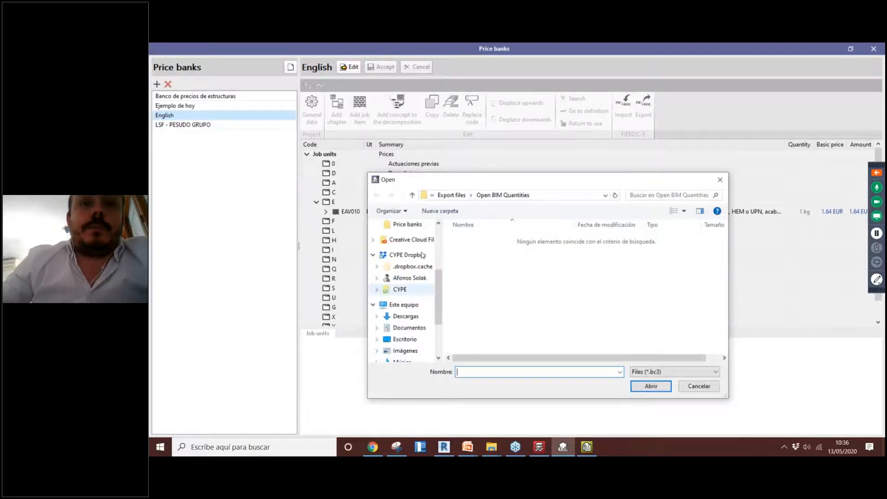
scroll(416, 241, "up", 2)
scroll(414, 281, "down", 1)
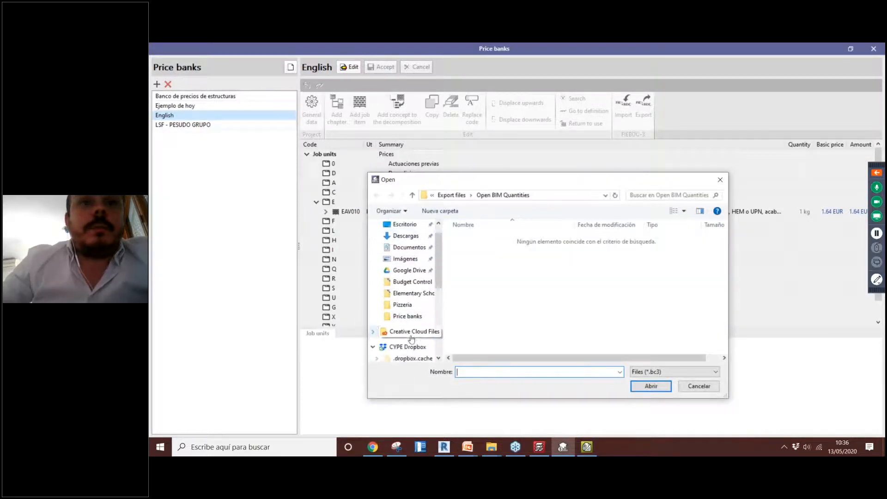
scroll(411, 318, "down", 4)
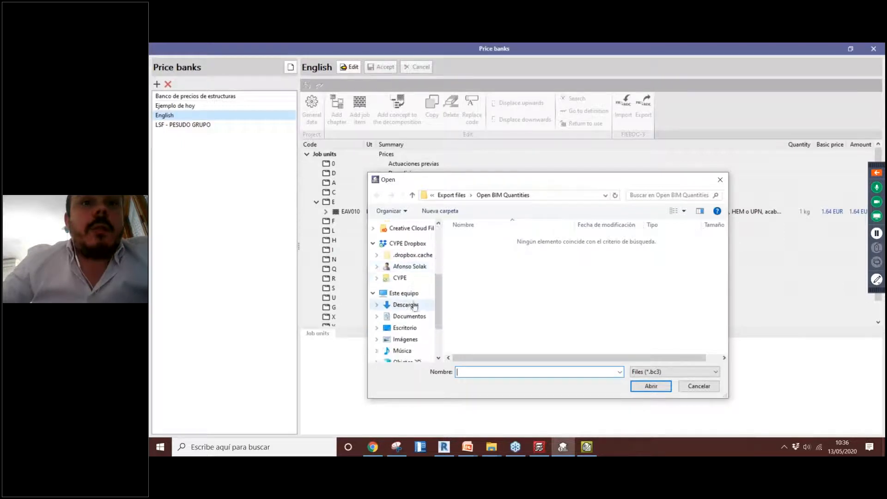
scroll(415, 289, "down", 3)
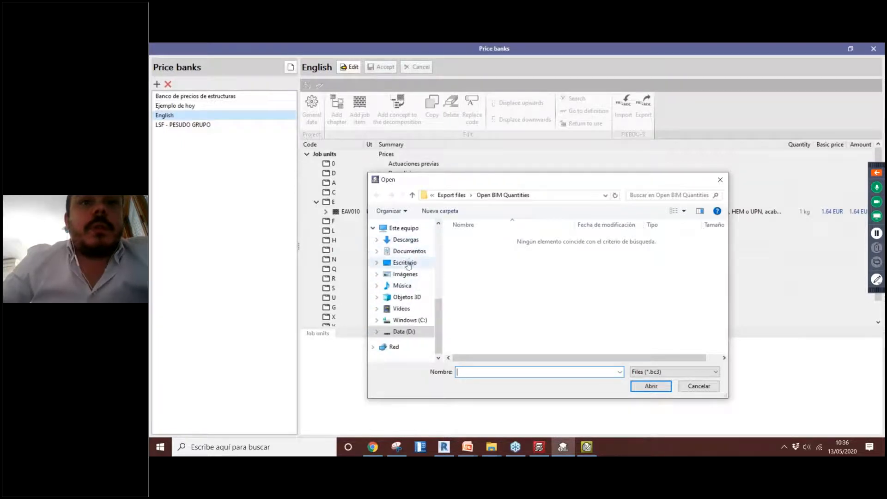
left_click(405, 262)
double_click(473, 255)
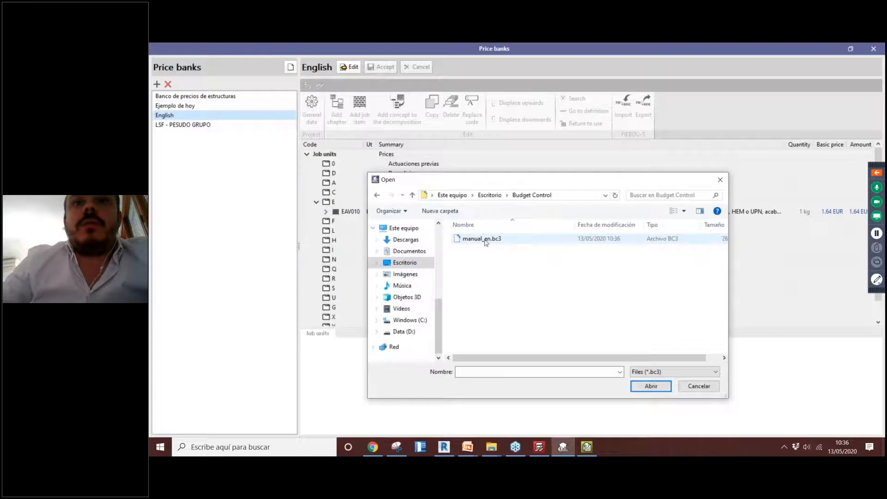
left_click(482, 239)
left_click(651, 385)
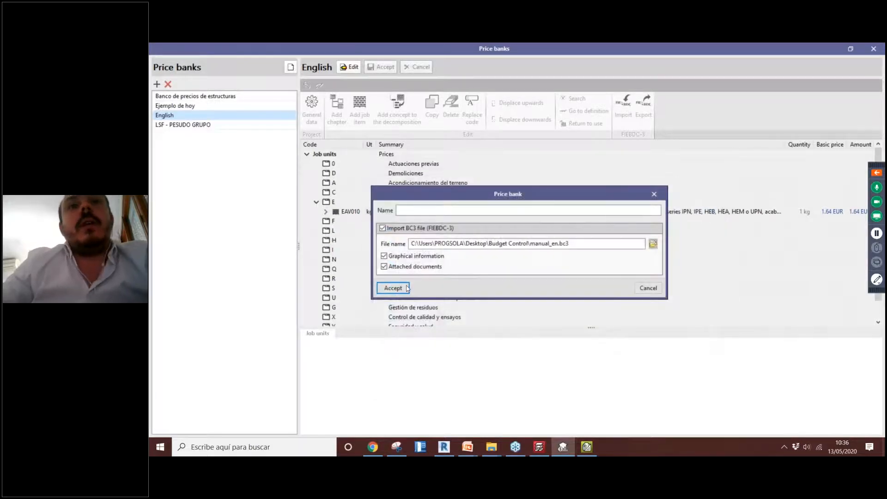
- Name the price bank "Our new price bank" and complete the BC3 import
left_click(428, 210)
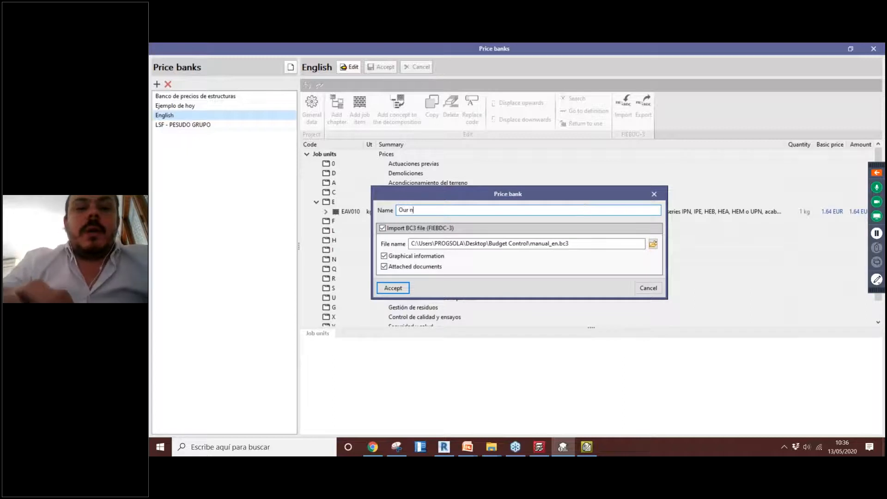
type("Our new price bank")
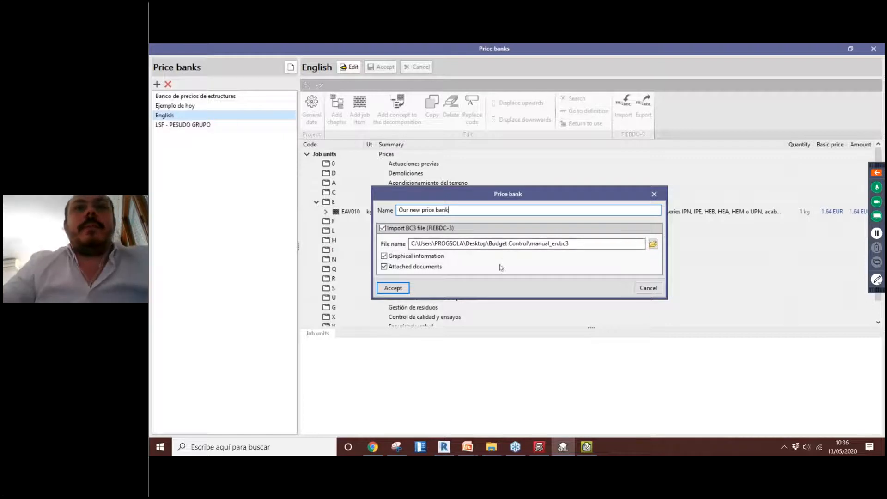
left_click(393, 288)
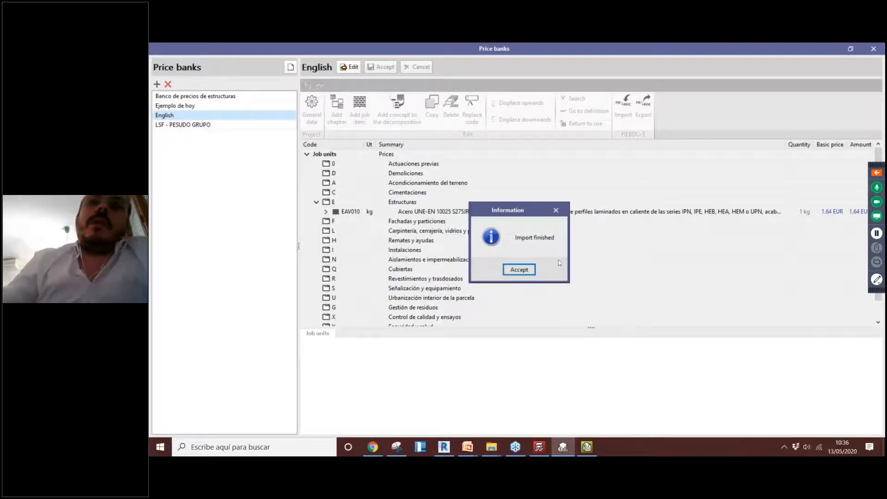
left_click(529, 270)
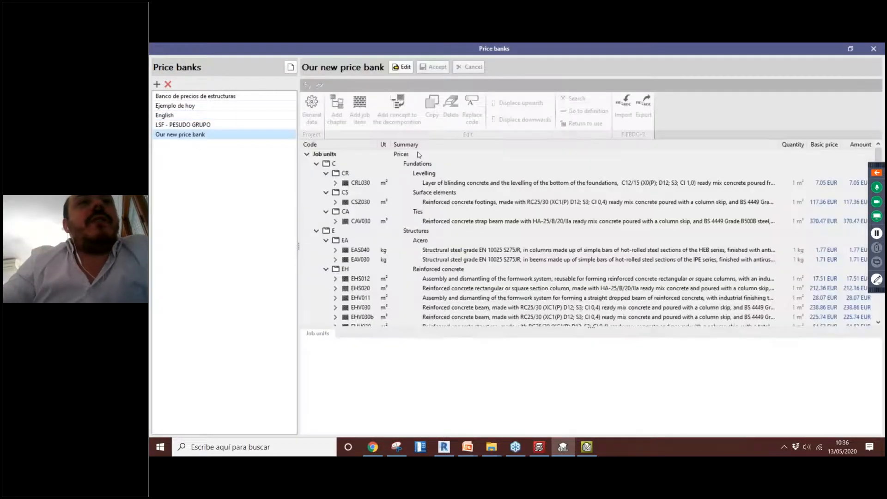
- Look briefly at the bill in Arquimedes, return to Open BIM Quantities and close the price banks manager
left_click(586, 446)
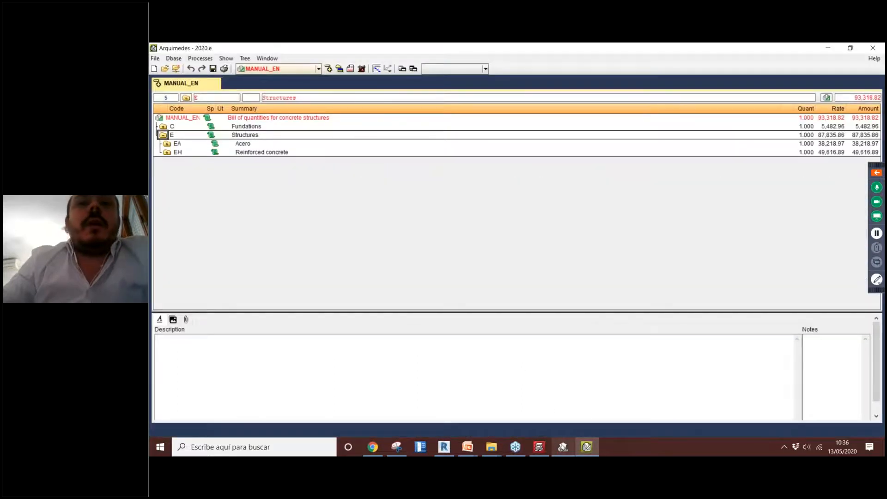
left_click(563, 447)
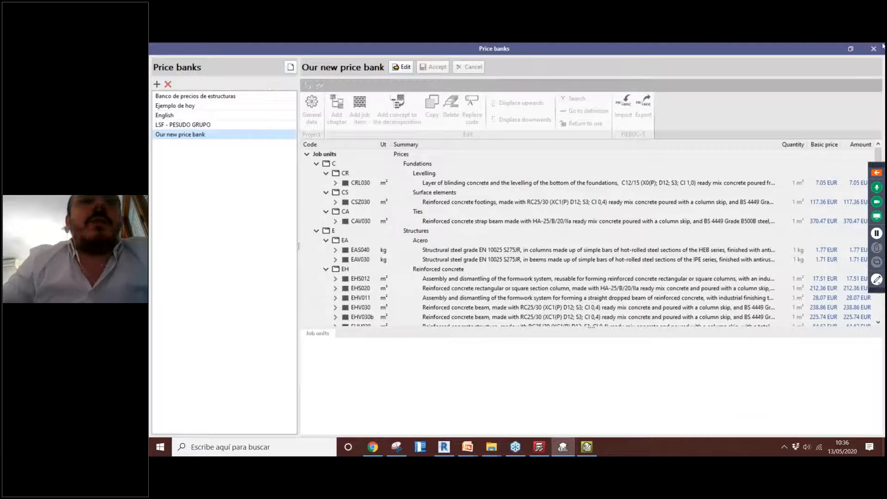
left_click(873, 48)
- Select a 2000 x 2000 x 900mm pile cap under the IfcSlab entities and make the BIM model elements see-through
left_click_drag(508, 216, 510, 220)
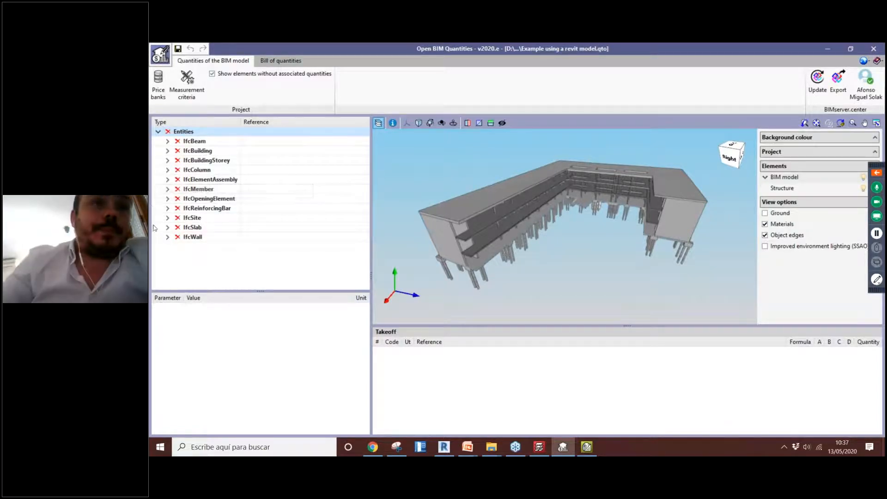
left_click(167, 228)
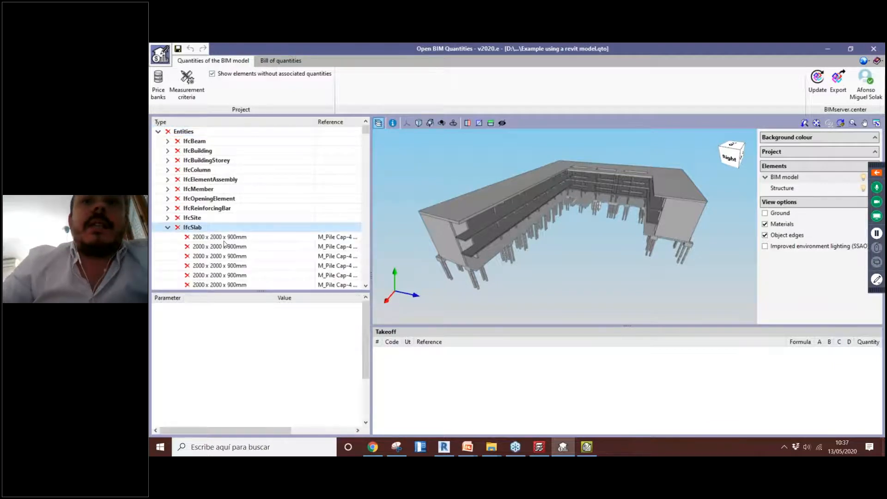
left_click(225, 274)
scroll(224, 258, "down", 1)
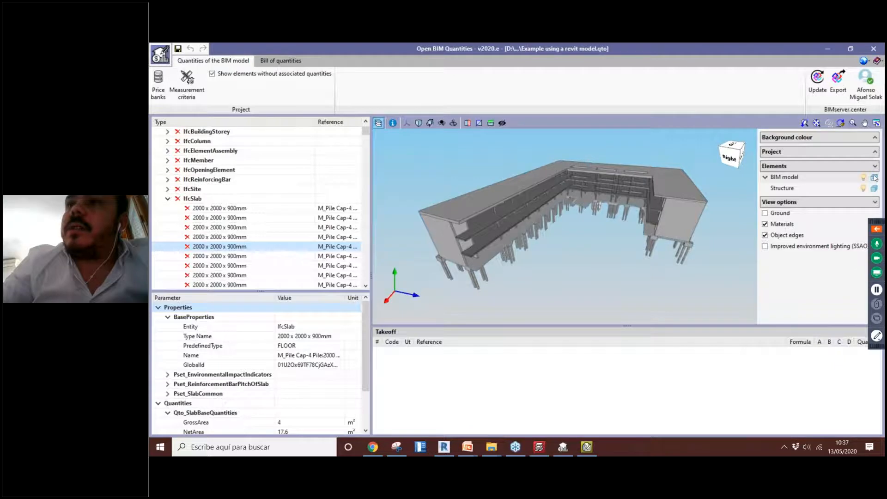
left_click(873, 177)
left_click_drag(578, 221, 564, 196)
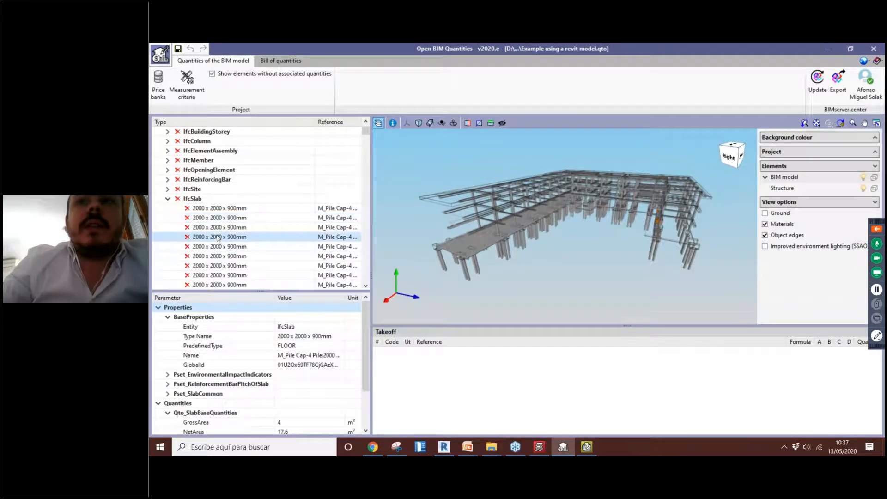
- Go through the 2000 x 2000 x 900mm pile caps under IfcSlab one by one to examine their locations in the model
key("Down")
key("Down")
key("Down")
key("Down")
key("Down")
key("Down")
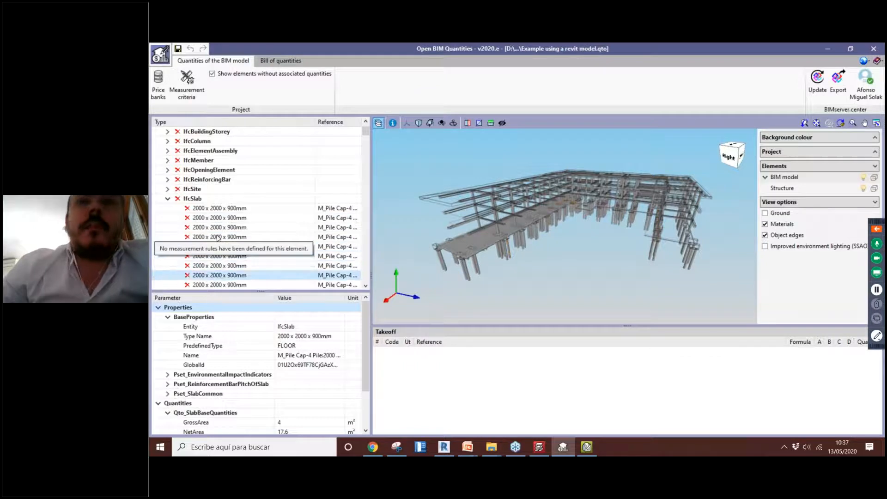
key("Down")
key("Down")
key("Down")
key("Down")
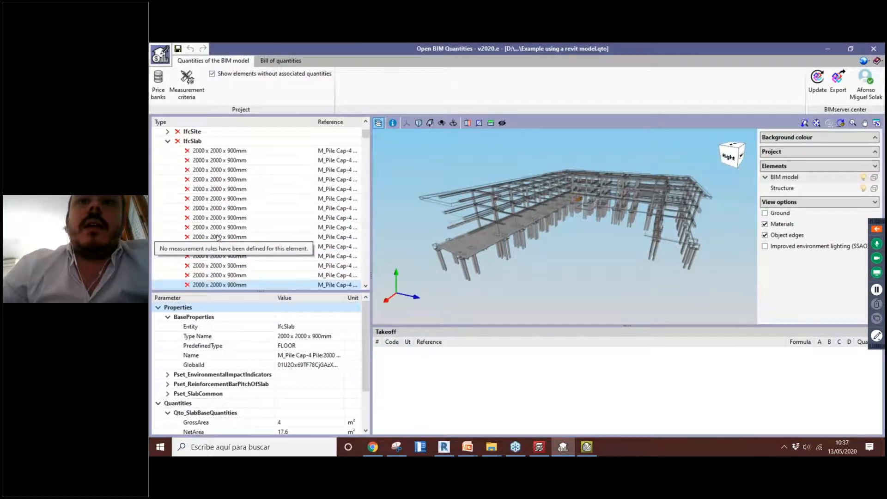
key("Down")
key("Down")
key("Down")
key("Down")
key("Up")
key("Up")
key("Up")
key("Up")
key("Up")
key("Up")
key("Up")
key("Up")
key("Up")
key("Up")
key("Up")
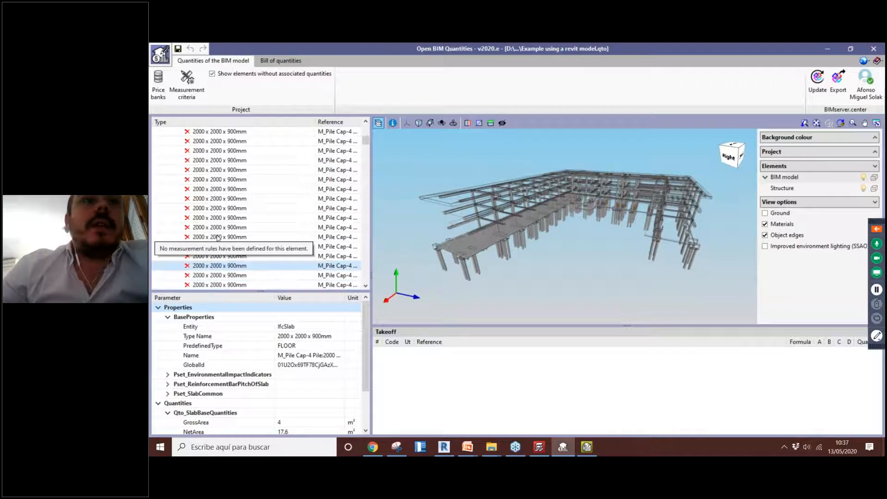
scroll(217, 238, "up", 3)
scroll(266, 222, "up", 2)
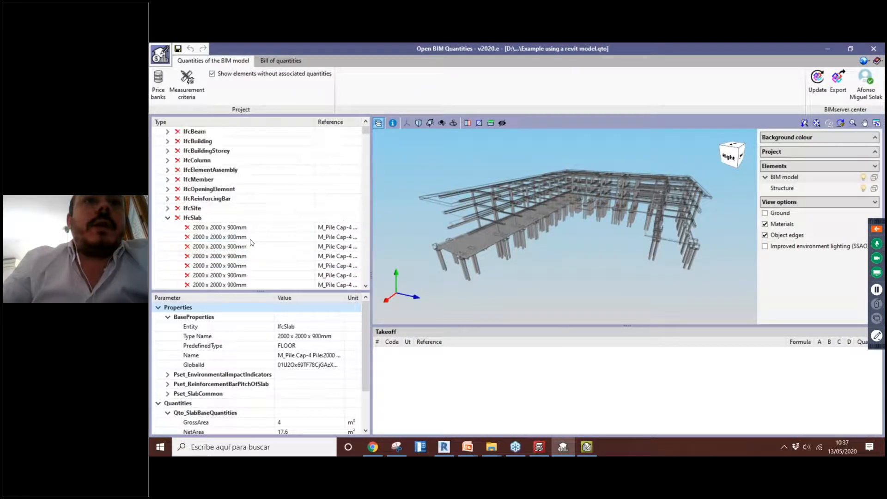
- Go through the 400mm Diameter steel pipe piles under IfcSlab to examine their properties and locations in the model
scroll(250, 239, "down", 9)
left_click(238, 264)
scroll(239, 259, "down", 1)
scroll(238, 255, "down", 3)
left_click(263, 229)
key("Down")
key("Down")
key("Down")
key("Down")
key("Down")
key("Down")
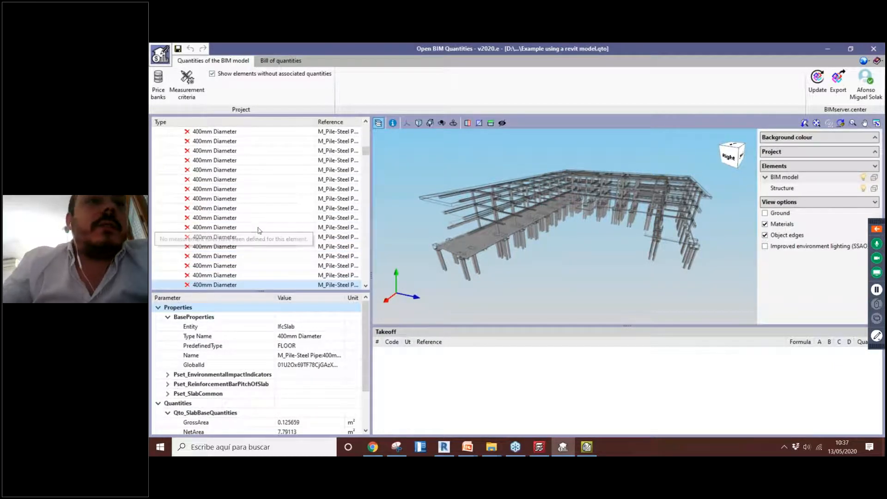
- Look through the steel pipe piles and the 800 x 1800 x 900mm pile caps in the element list, highlighting samples in the model
scroll(252, 244, "down", 7)
scroll(251, 241, "down", 7)
left_click(248, 236)
left_click(245, 259)
scroll(247, 261, "down", 8)
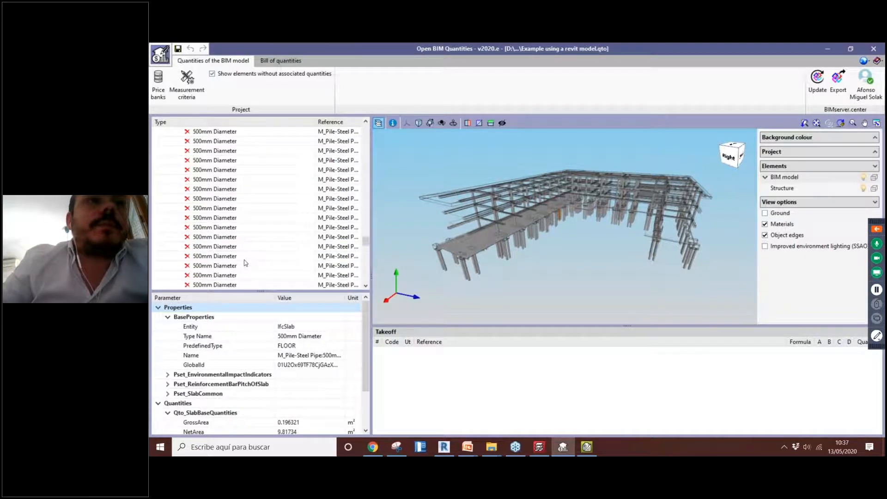
scroll(243, 262, "down", 5)
left_click(240, 238)
left_click(242, 266)
scroll(243, 266, "down", 2)
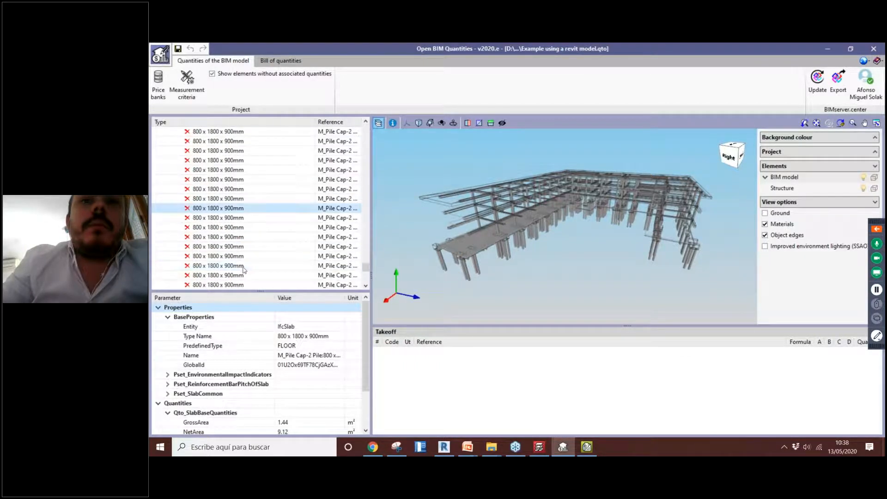
left_click(241, 266)
scroll(241, 273, "down", 4)
- Highlight the Concrete Deck - Tapered Insulation, Generic 300mm and both Generic Concrete 300mm floors to see where each lies in the model
left_click(242, 247)
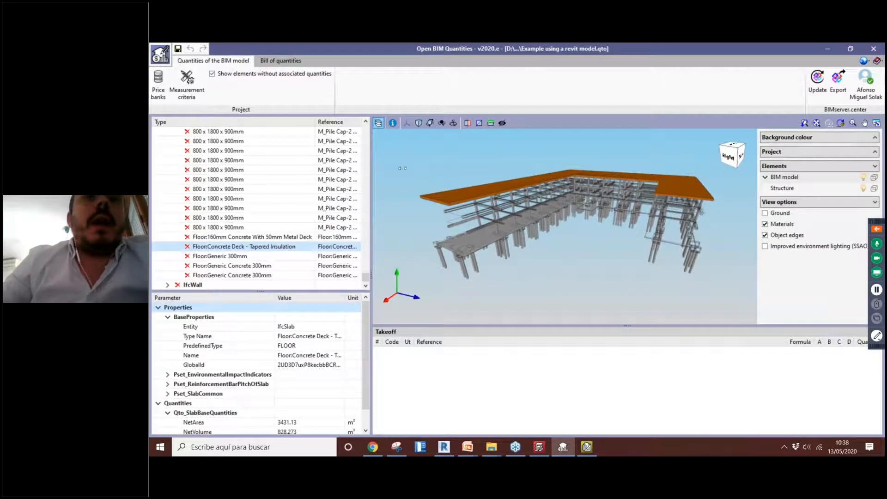
left_click_drag(397, 166, 401, 166)
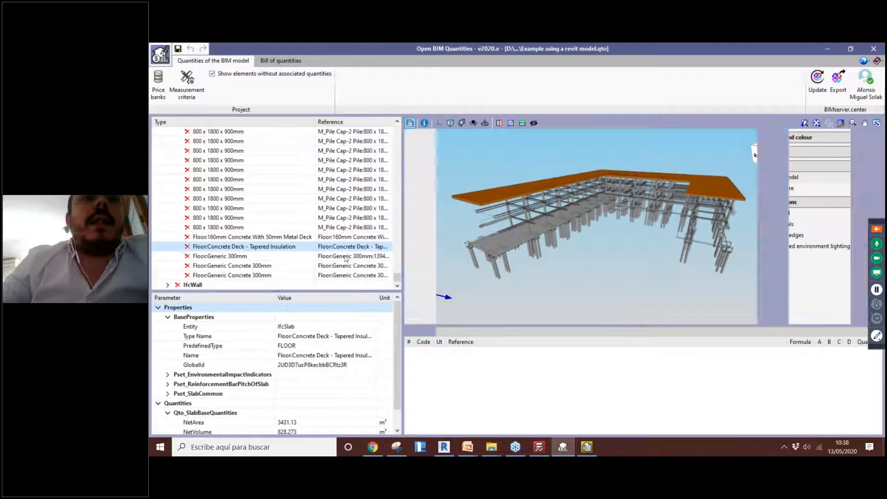
left_click(282, 258)
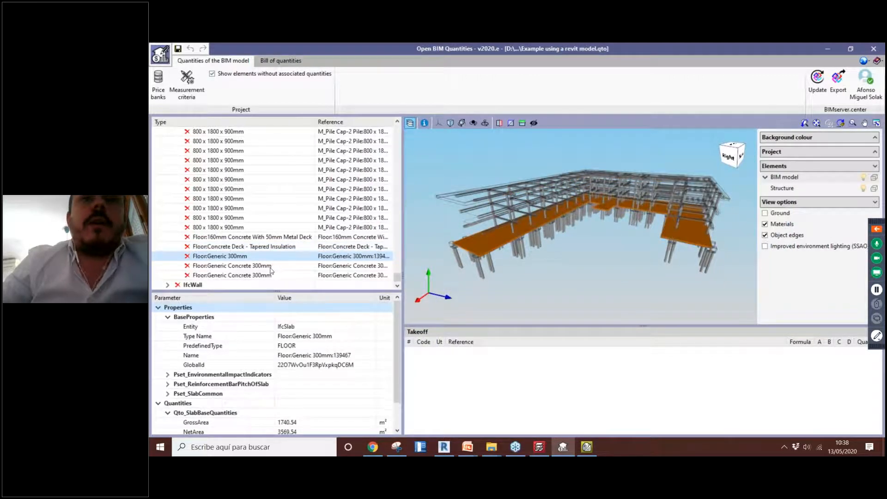
left_click(274, 267)
left_click(272, 276)
left_click(271, 267)
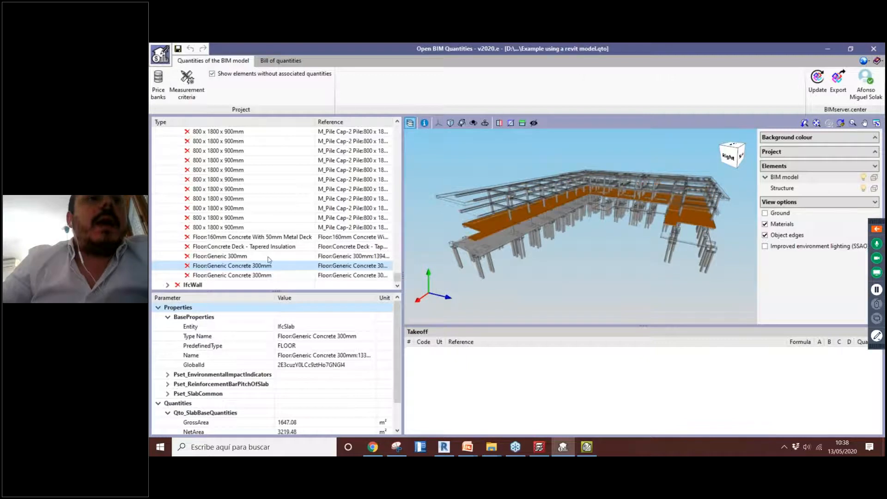
- Select the first Floor:Generic Concrete 300mm slab and enlarge the parameter area to show all its base quantities
left_click(269, 257)
left_click(270, 267)
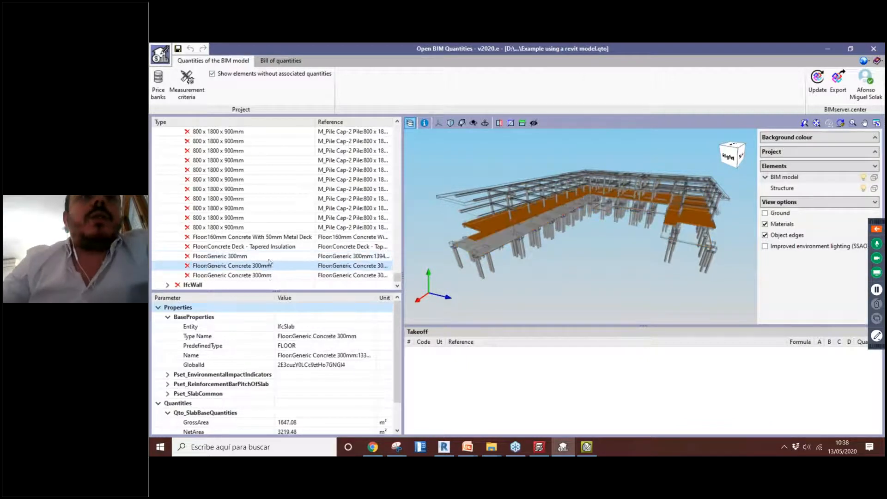
left_click_drag(275, 291, 275, 292)
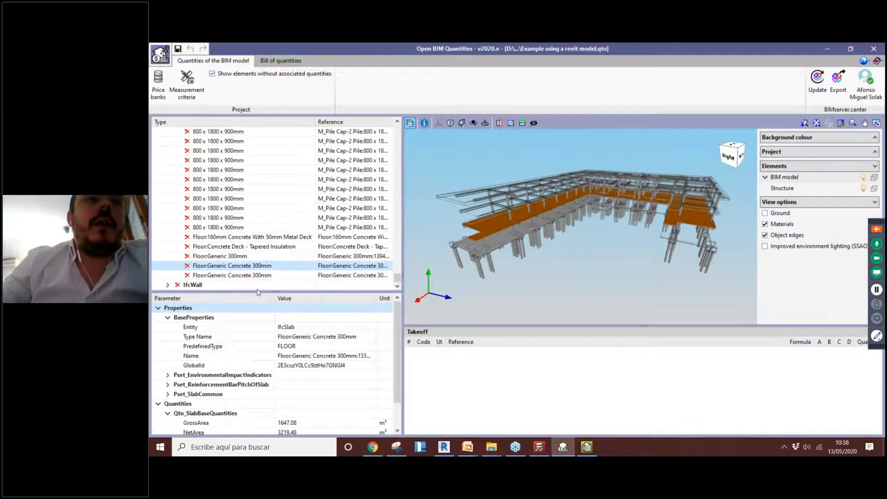
left_click_drag(257, 292, 254, 237)
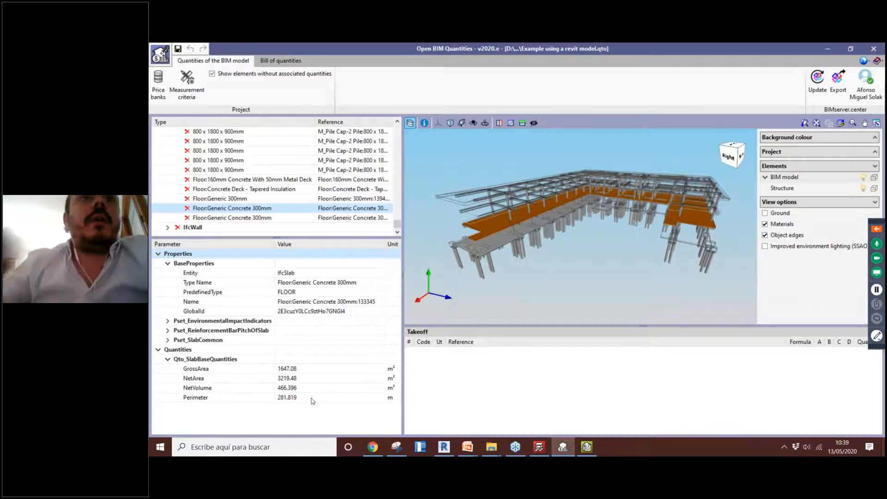
- Open the price bank "Our new price bank" for editing and review the subchapters of C Fundations and E Structures
left_click(192, 98)
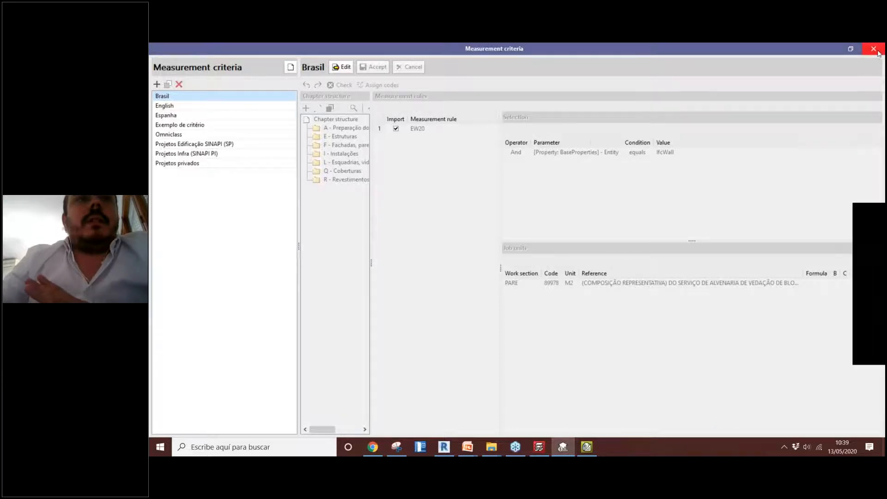
left_click(873, 48)
left_click(160, 89)
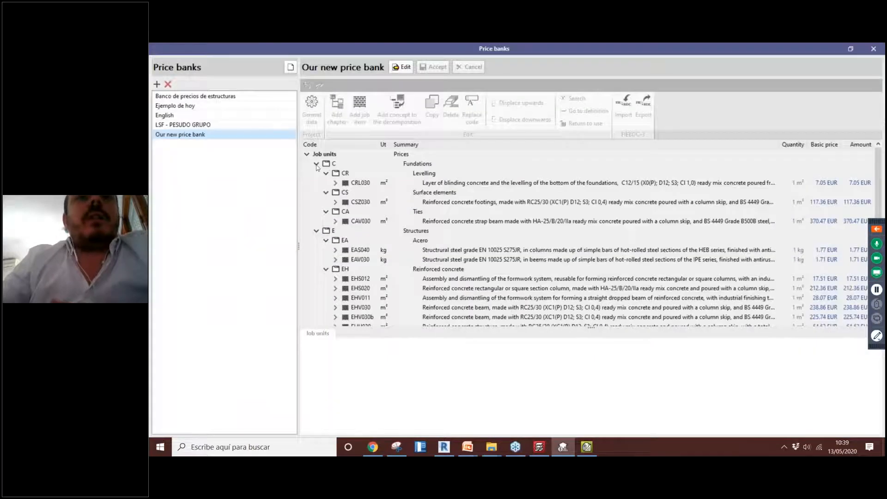
left_click(398, 67)
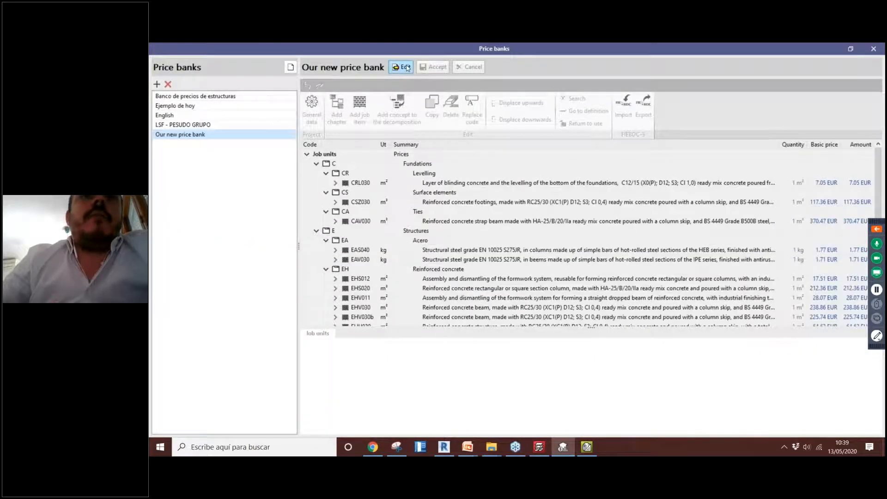
left_click(168, 164)
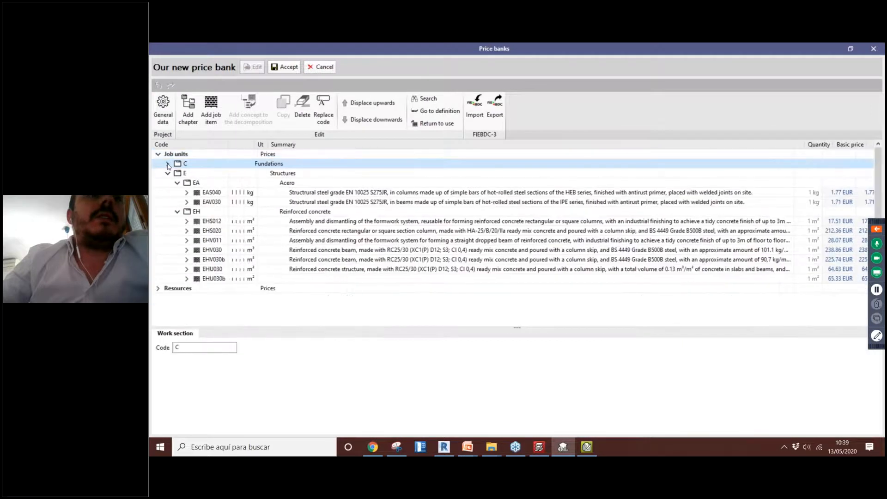
left_click(168, 173)
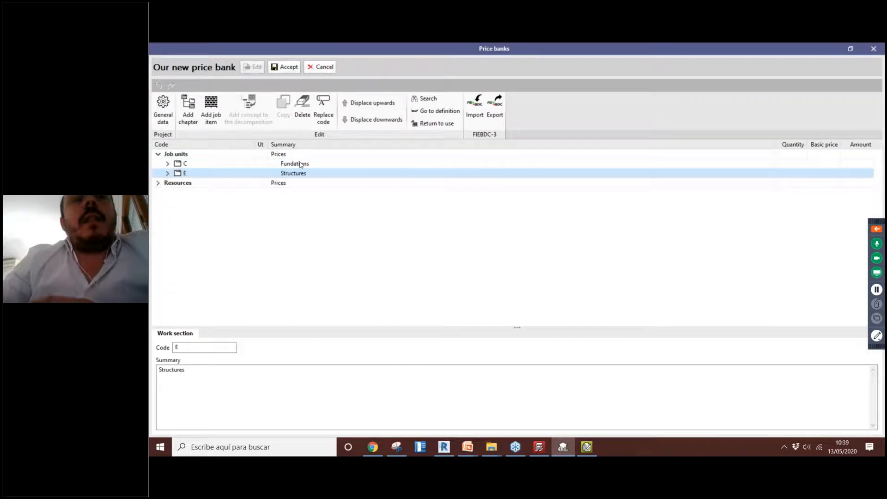
left_click(169, 165)
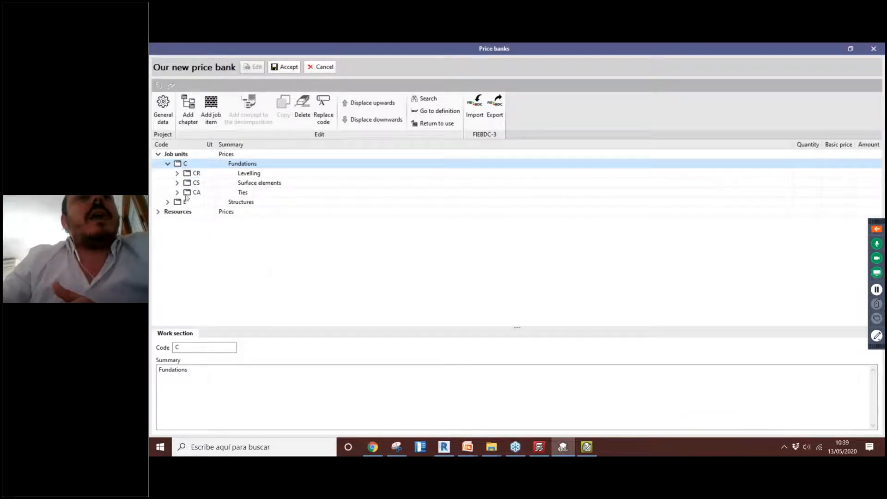
left_click(168, 202)
left_click(176, 212)
left_click(176, 222)
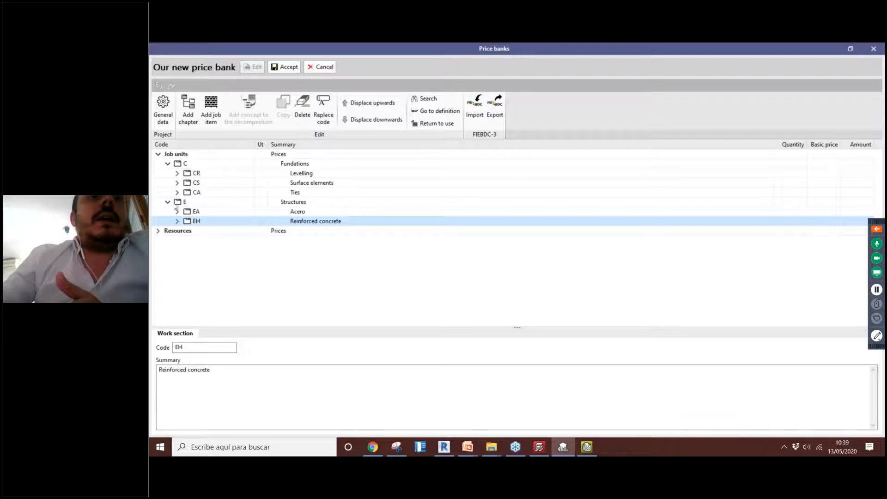
- Inspect job items EHS012 and EHS020 in the EH Reinforced concrete chapter, and accept and close the price bank
left_click(178, 221)
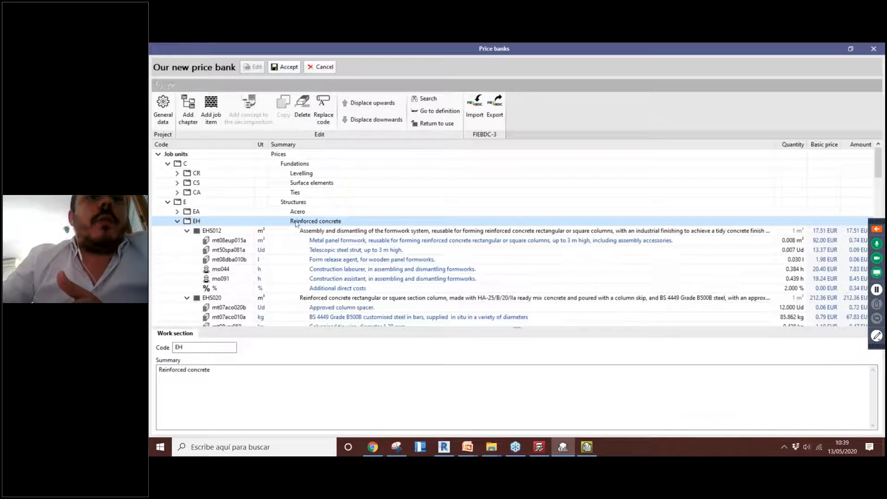
left_click(186, 230)
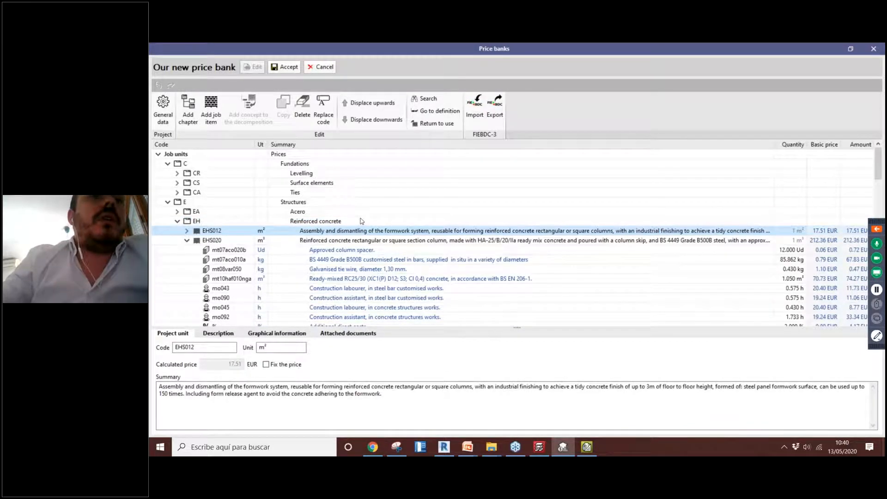
left_click(360, 222)
left_click(187, 241)
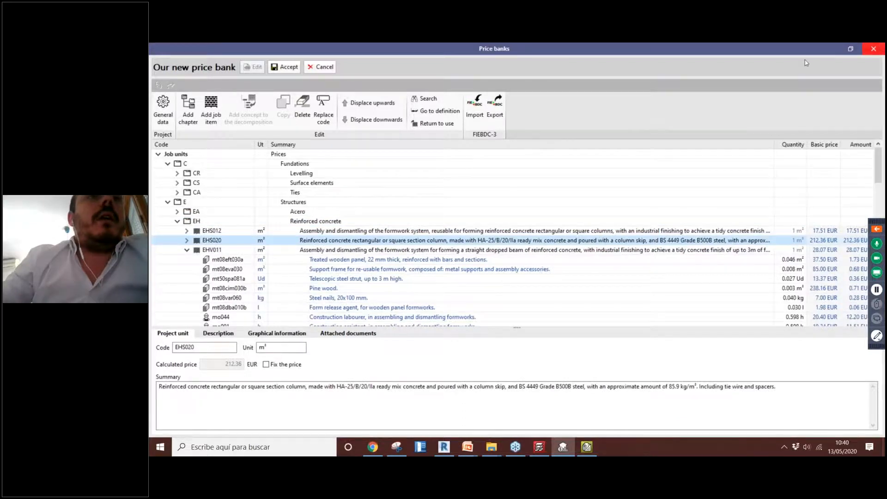
left_click(283, 66)
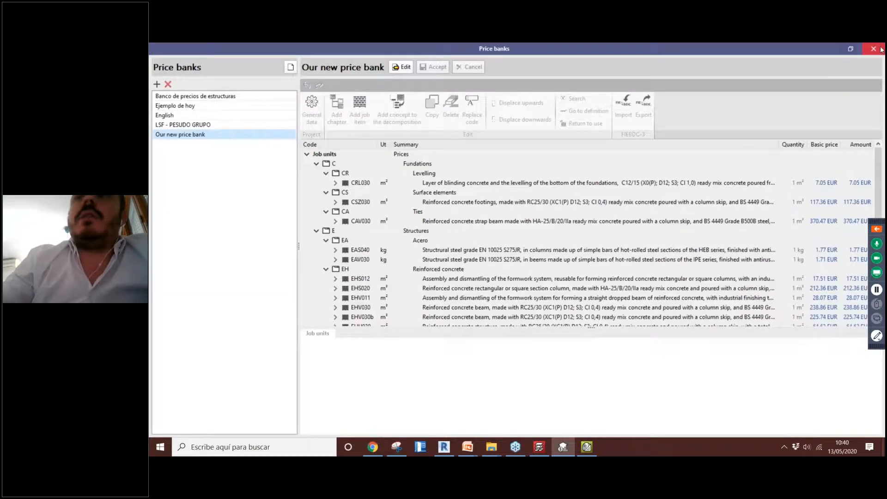
left_click(872, 49)
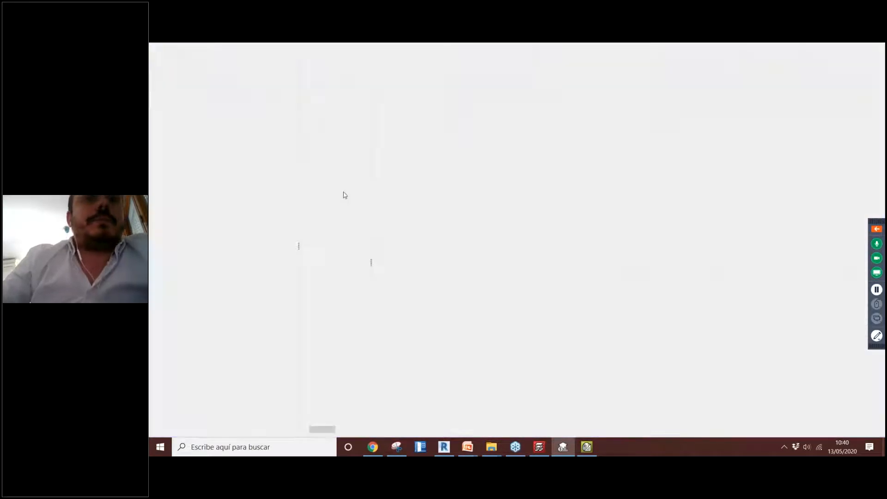
- Create an empty set of measurement criteria named "My measurement criteria"
left_click(156, 84)
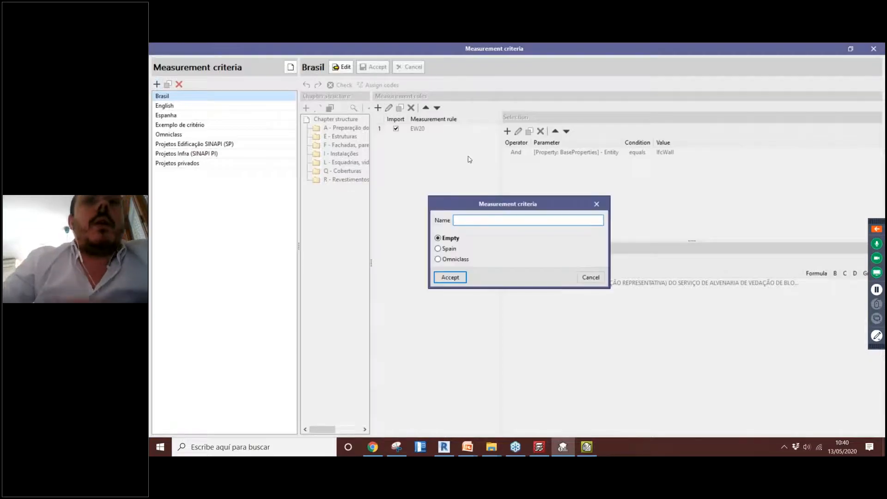
type("My ")
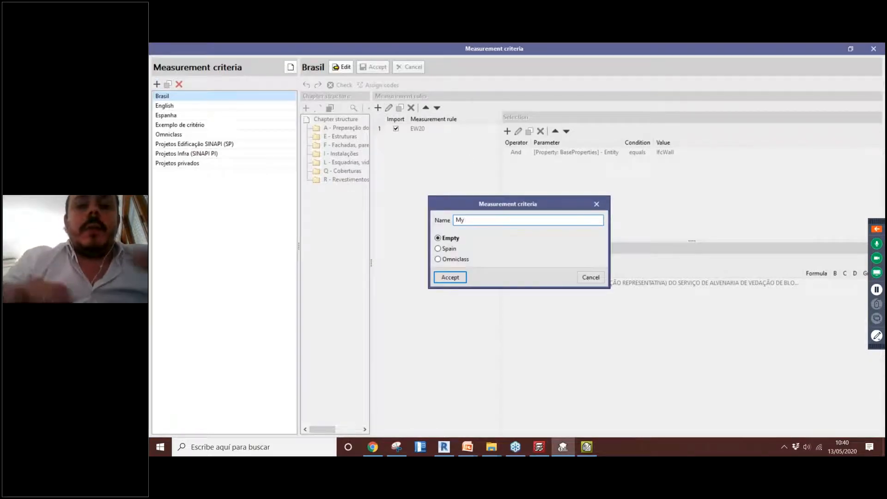
type("me")
key("BackSpace")
key("BackSpace")
key("BackSpace")
type("c")
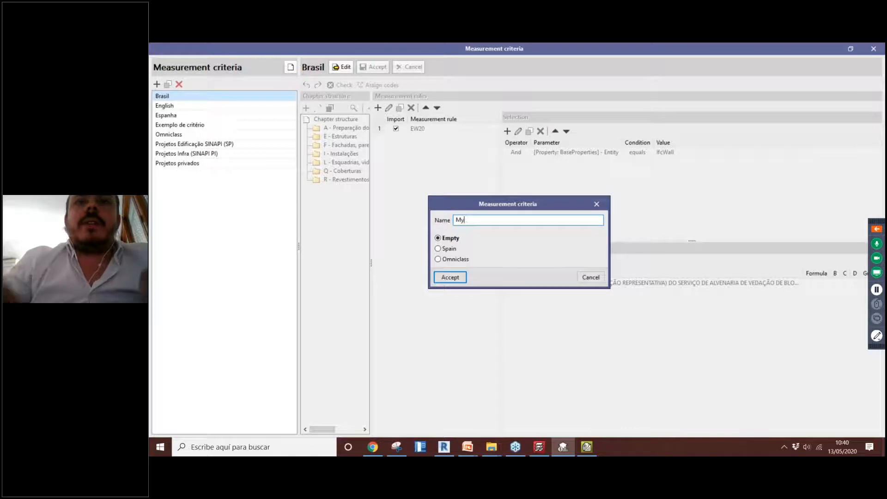
type("surement criteria")
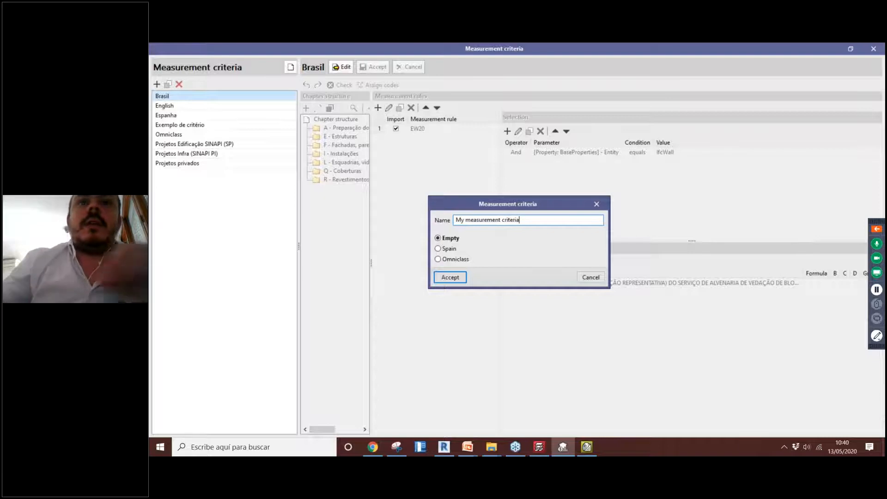
left_click(449, 279)
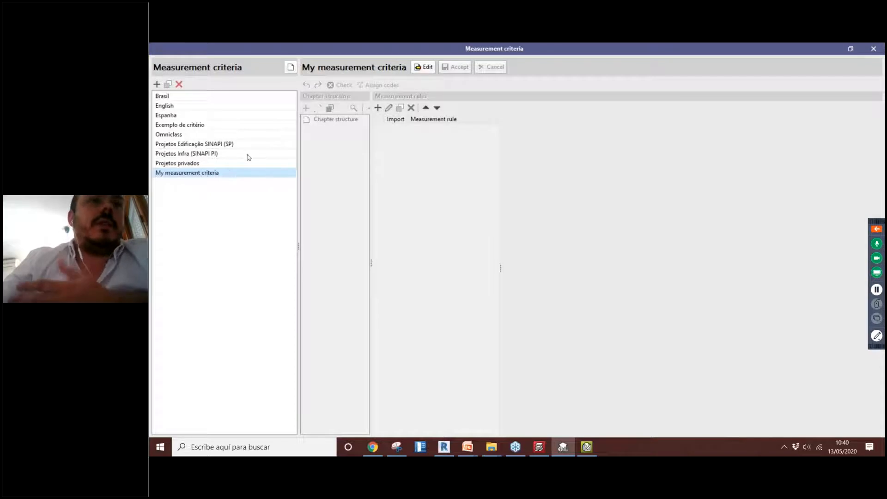
- Open My measurement criteria for editing and add a chapter with code E and reference "Structures"
left_click(423, 67)
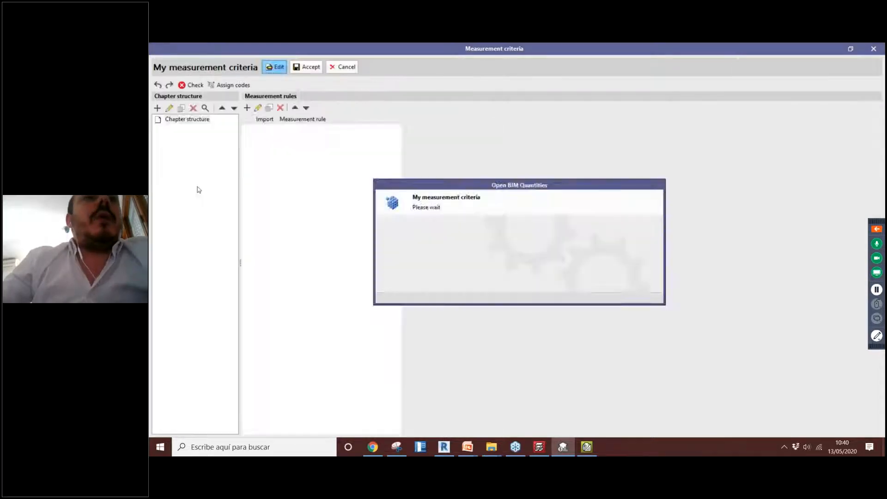
left_click(157, 108)
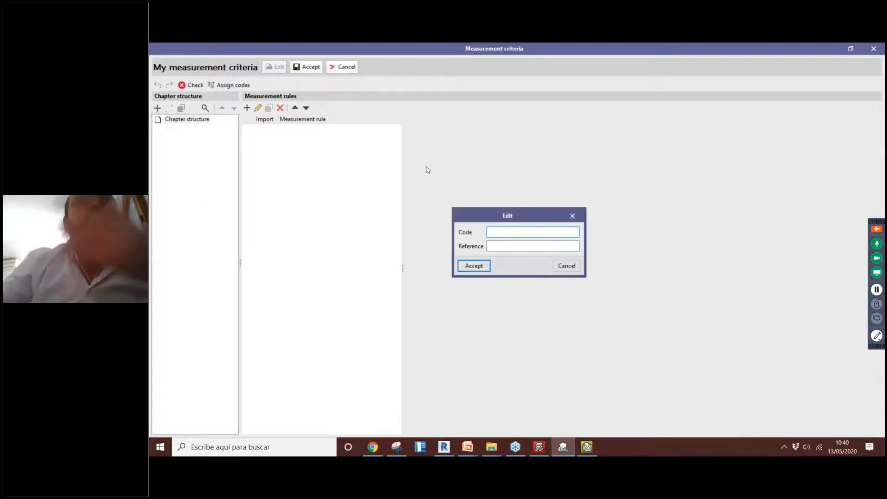
type("E")
left_click(532, 243)
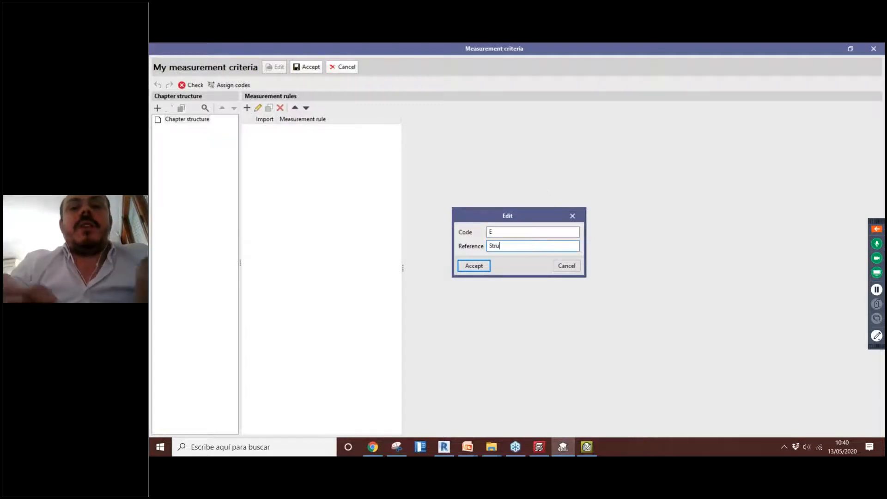
type("Structures")
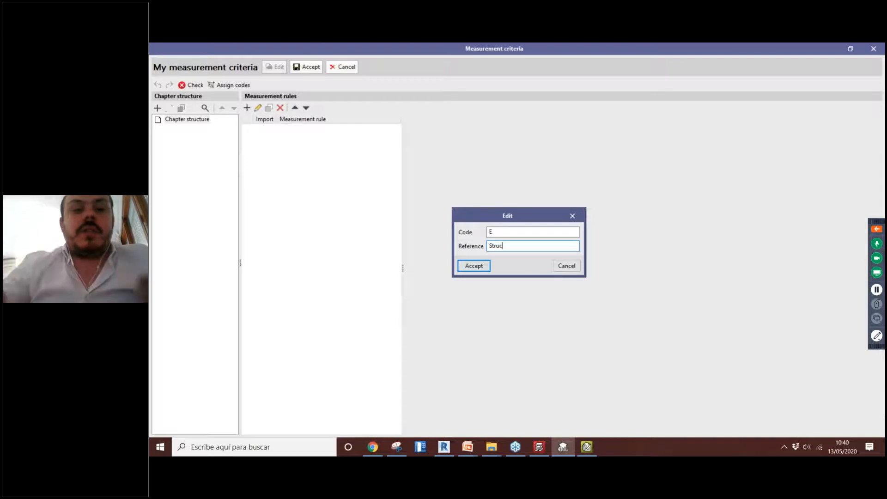
left_click(474, 266)
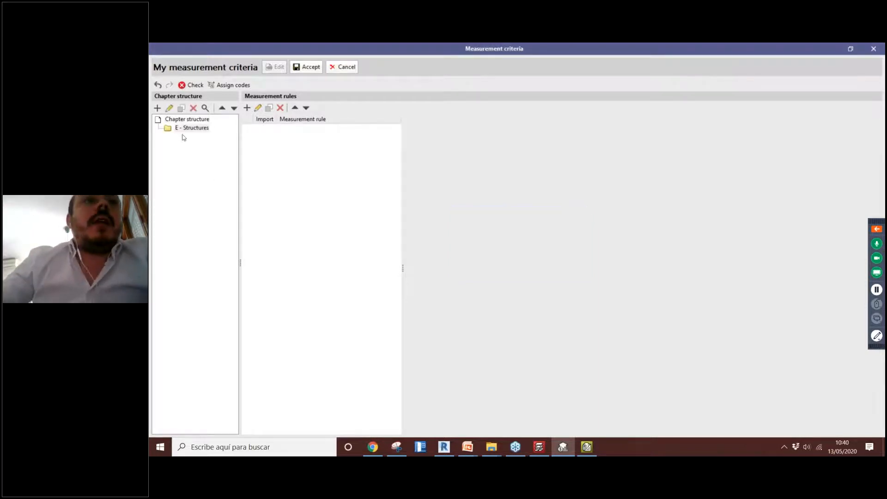
- Add a subchapter with code EH and reference "RCC" under the E - Structures chapter
left_click(184, 130)
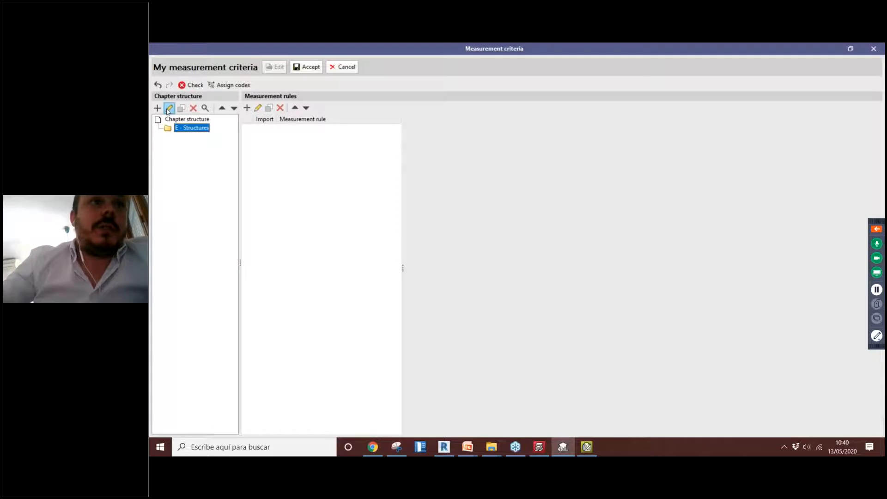
left_click(169, 108)
left_click(572, 215)
left_click(157, 107)
type("EH")
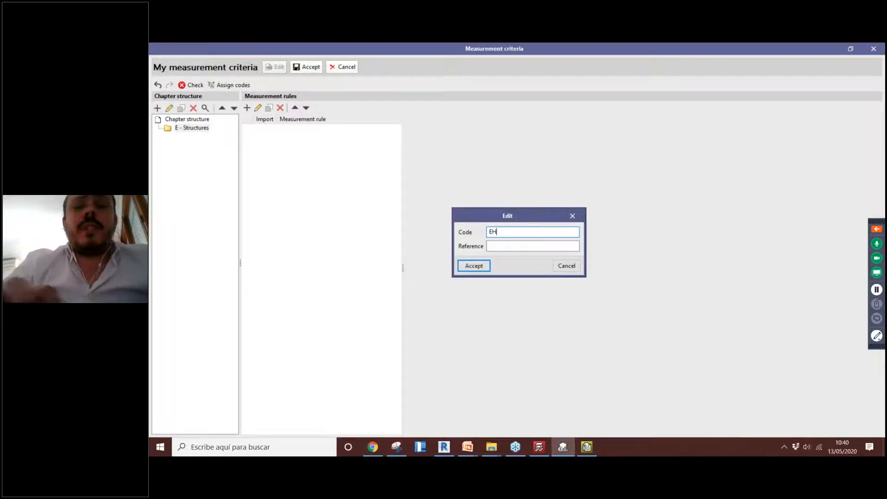
key("Tab")
type("RR")
key("Return")
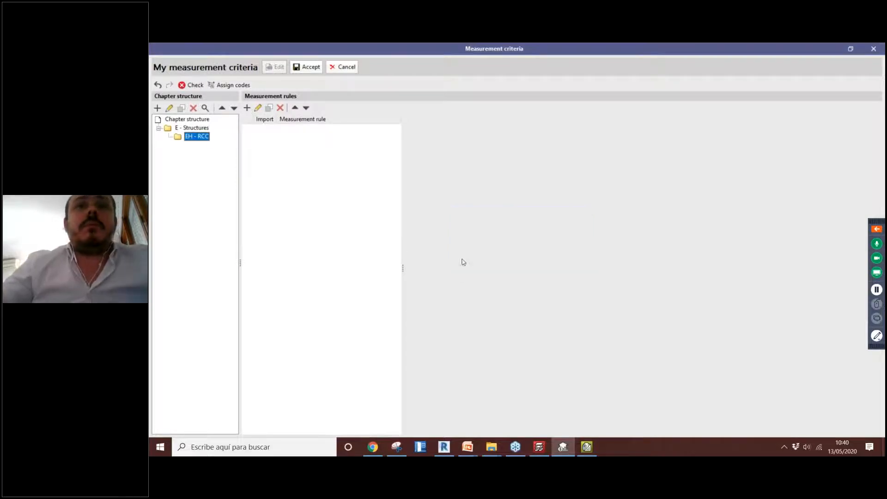
- Change the reference of subchapter EH to "Reinforced concrete structures" and widen the chapter structure area
double_click(193, 140)
left_click(539, 246)
key("BackSpace")
key("BackSpace")
type("einforced concret")
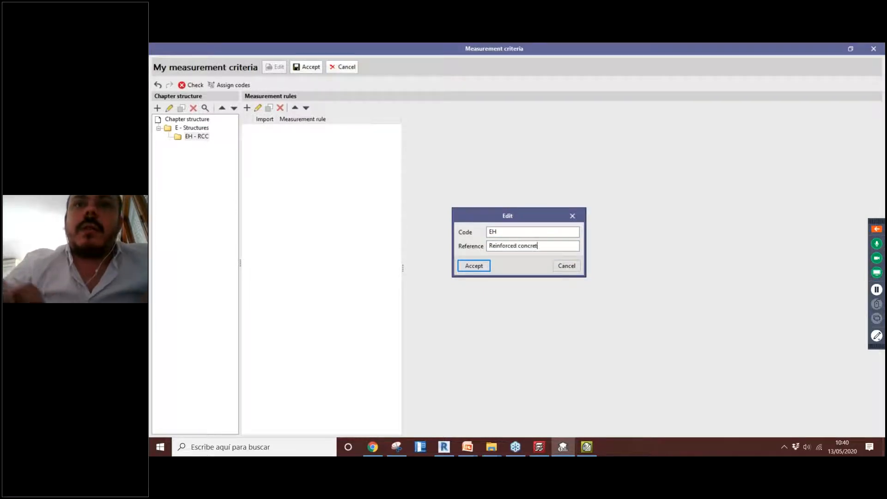
type("e strucrur")
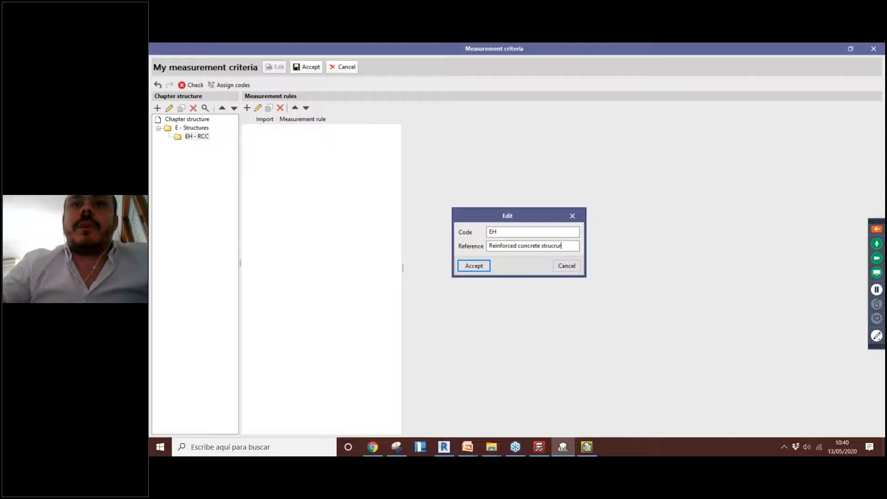
type("ewures")
left_click(480, 265)
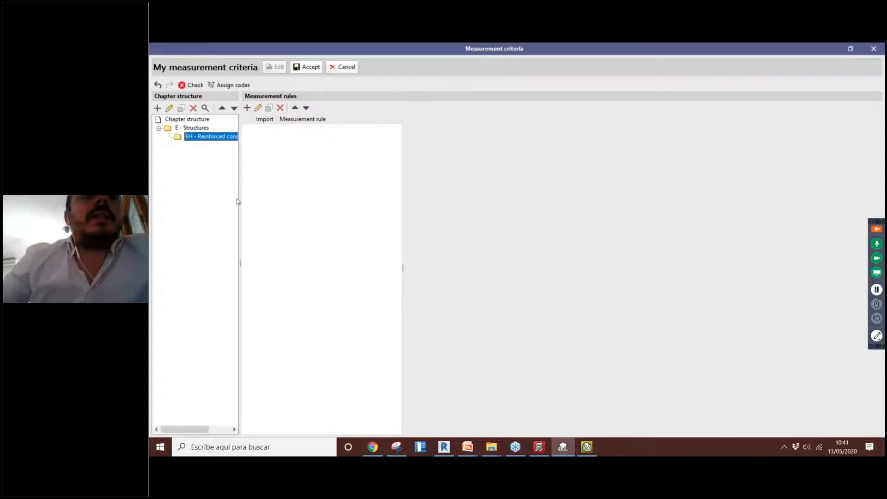
left_click_drag(240, 199, 273, 198)
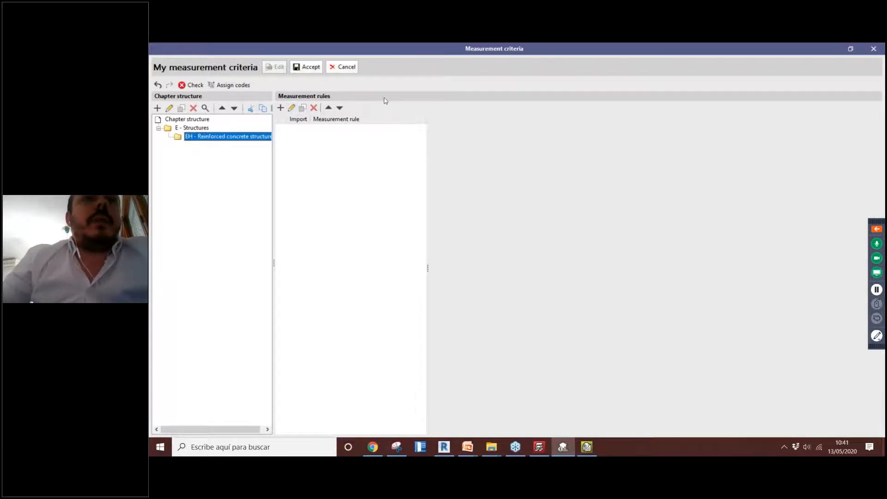
- Add a measurement rule named "Slabs" to the EH subchapter and enlarge the area for its selection and job units
left_click(280, 108)
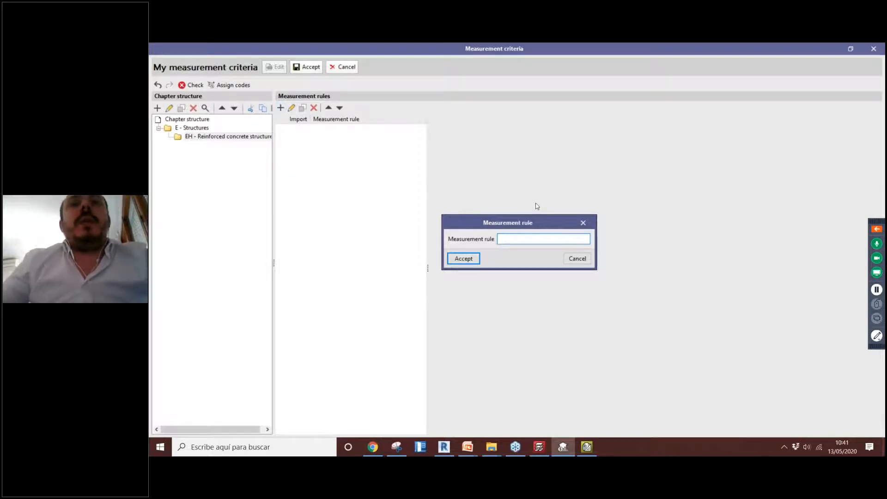
type("slba")
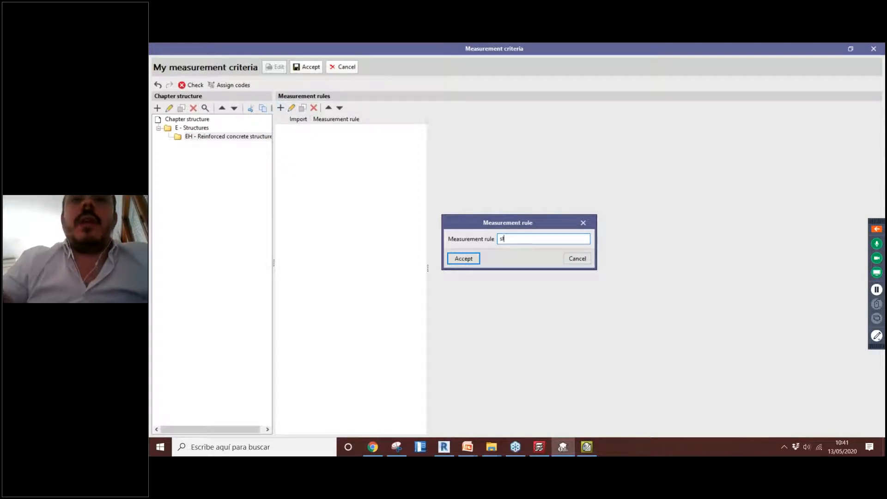
left_click(463, 258)
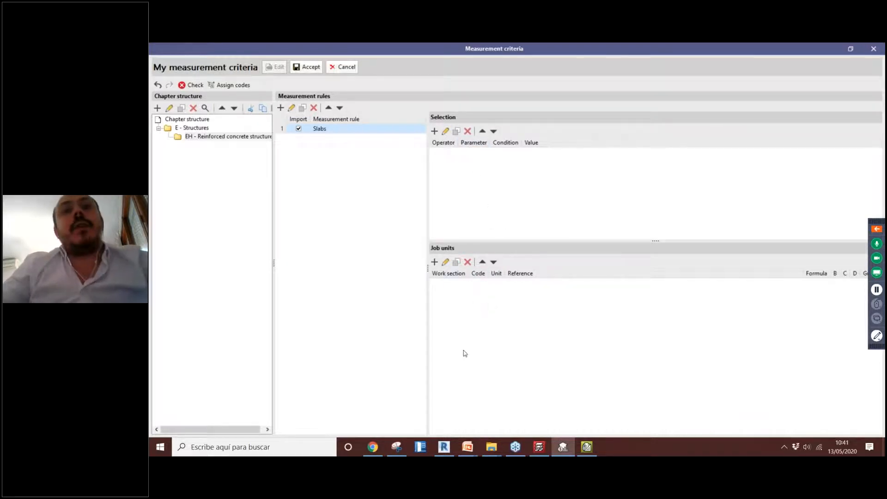
left_click_drag(428, 266, 419, 266)
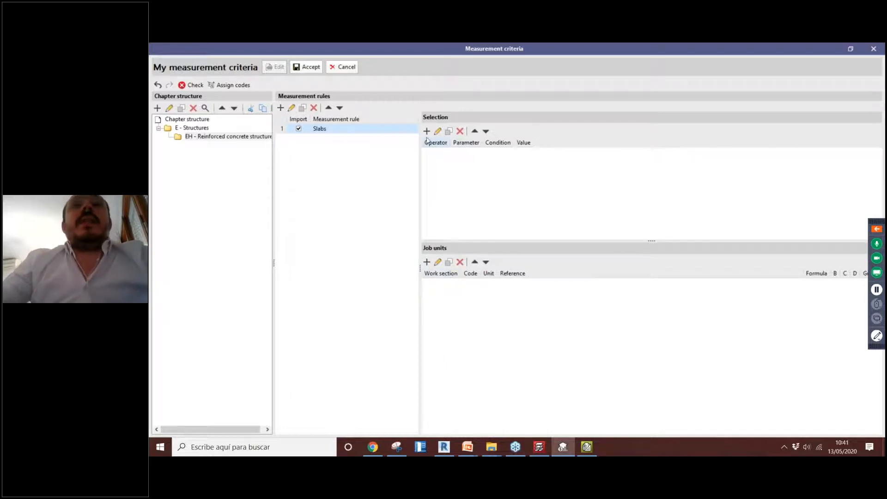
- Start a selection condition for the Slabs rule using the Type Name property from the BaseProperties group
left_click(427, 132)
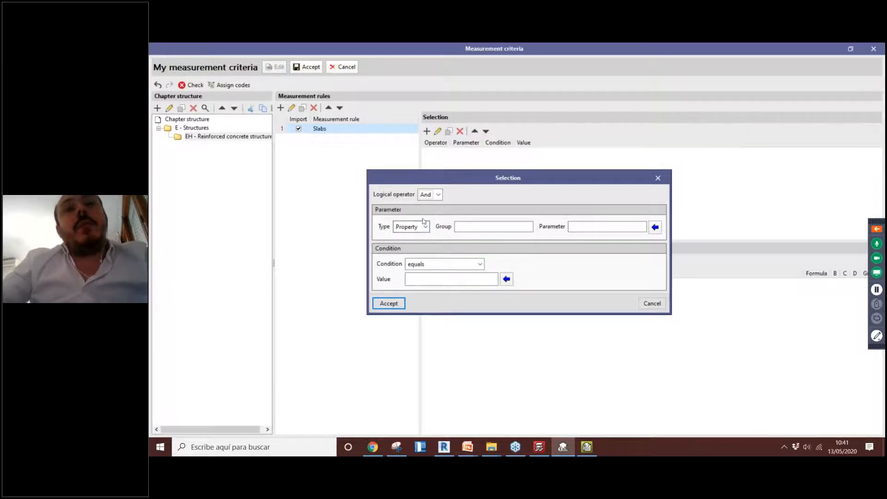
left_click(462, 225)
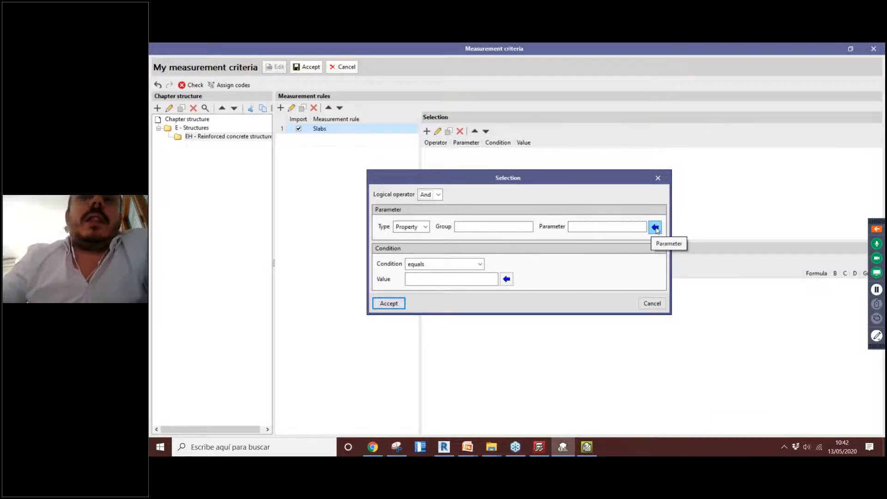
left_click(488, 226)
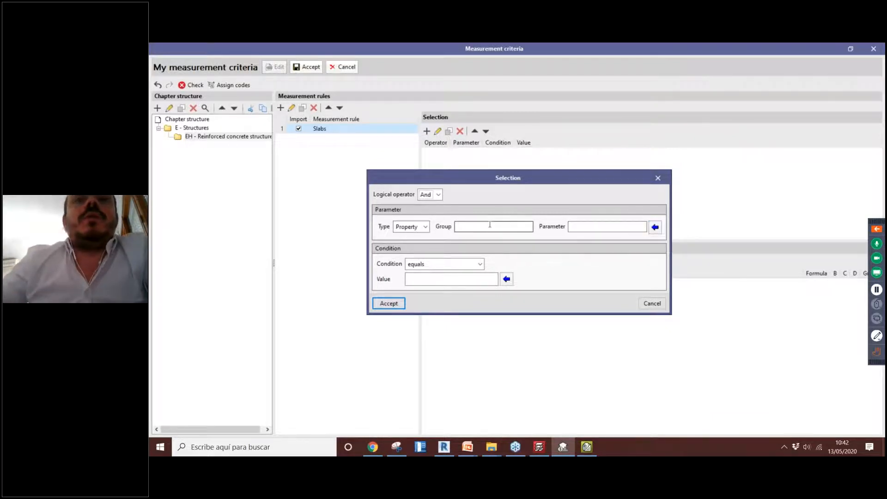
left_click(581, 226)
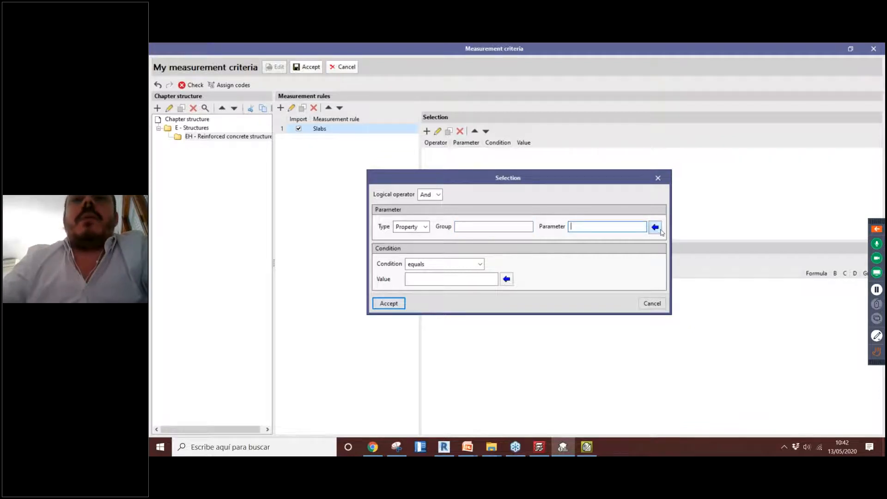
left_click(654, 227)
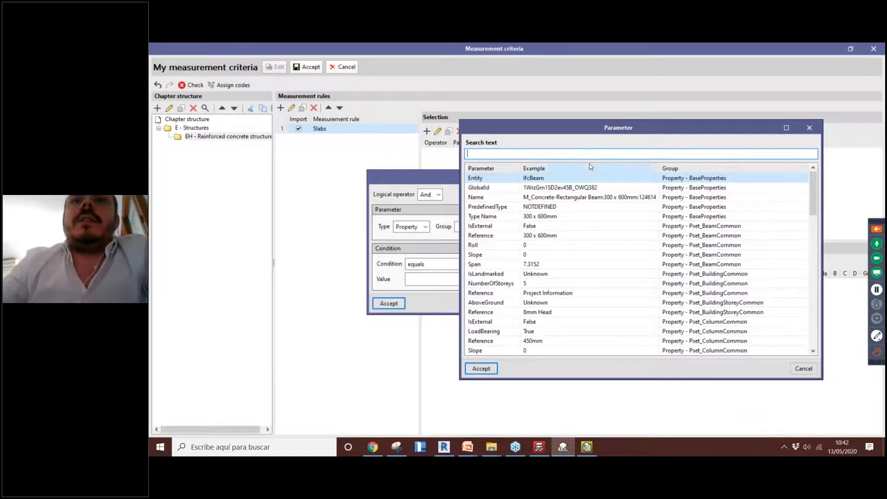
left_click_drag(578, 129, 525, 115)
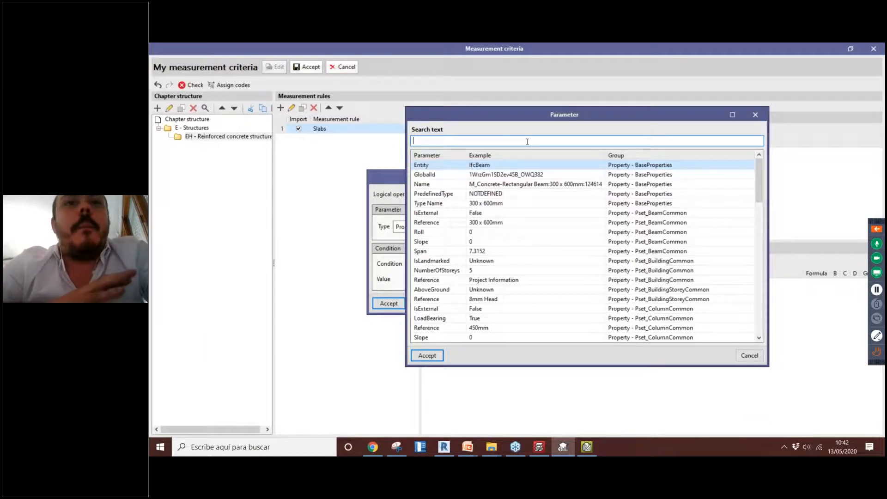
left_click(437, 205)
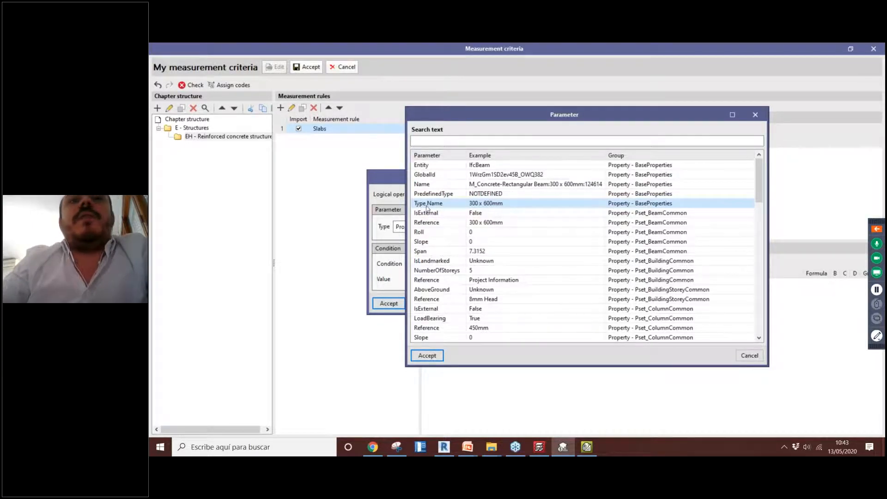
left_click(426, 357)
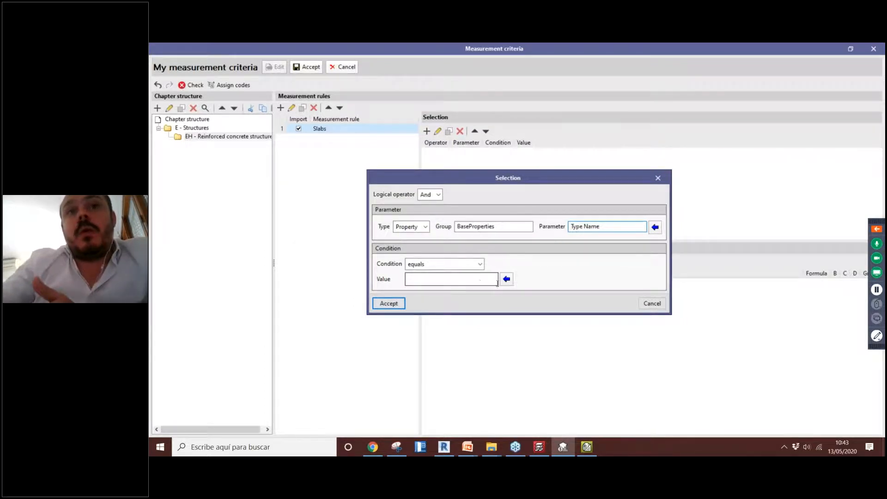
- Set the condition's value to equal Floor:Generic 300mm and accept the selection condition
left_click(507, 279)
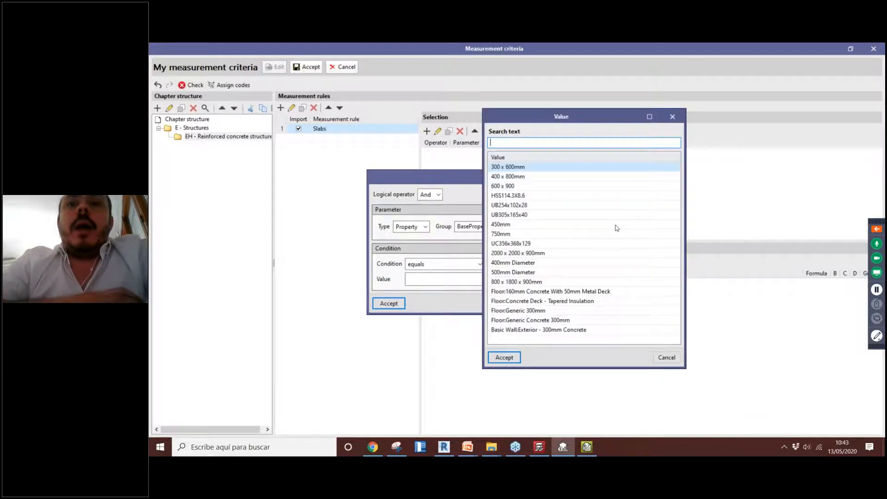
left_click(550, 313)
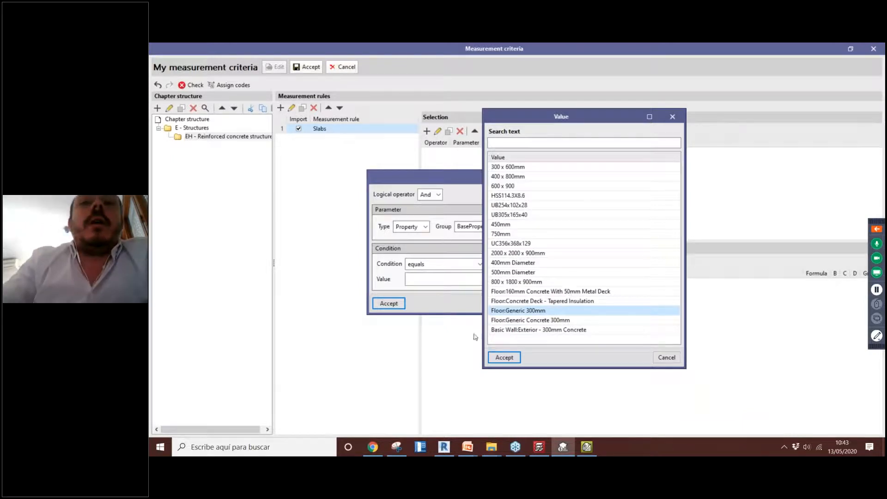
left_click(502, 357)
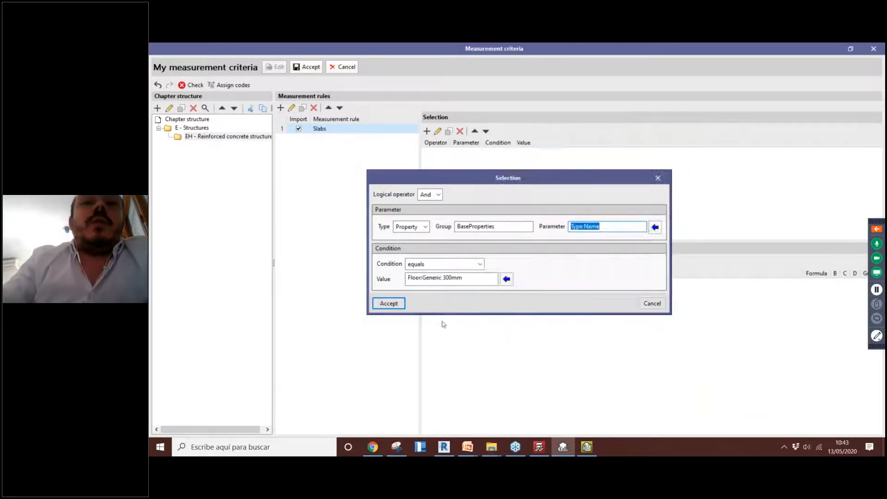
left_click(396, 305)
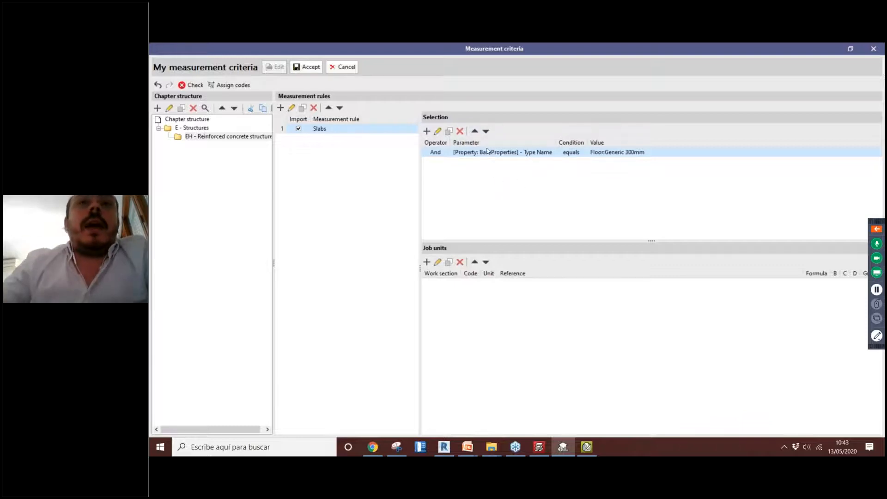
left_click(427, 132)
left_click_drag(497, 180, 466, 178)
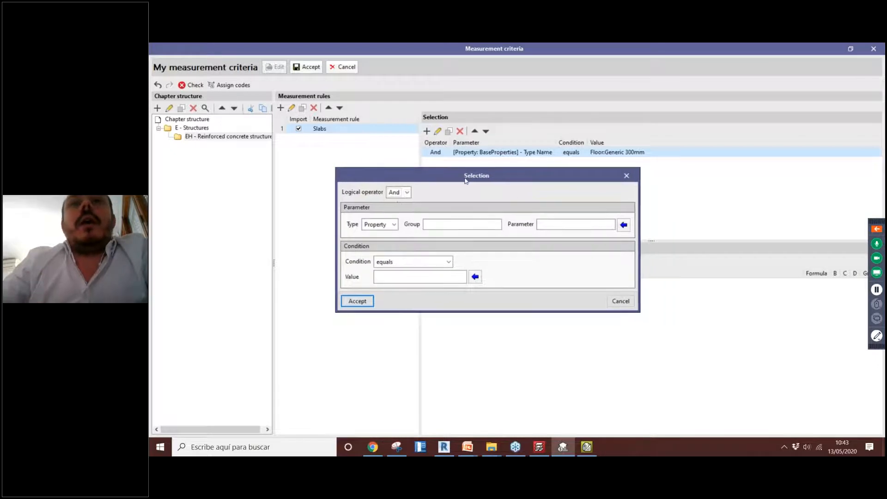
left_click(407, 192)
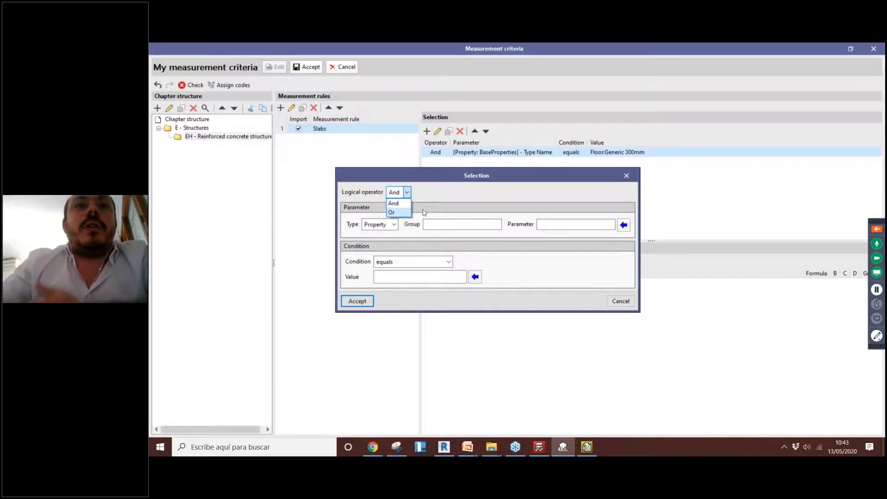
left_click(628, 180)
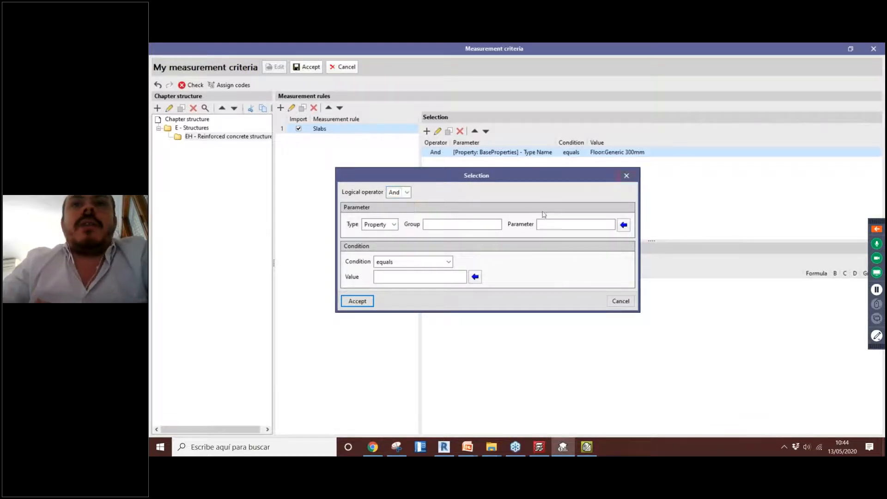
left_click(626, 175)
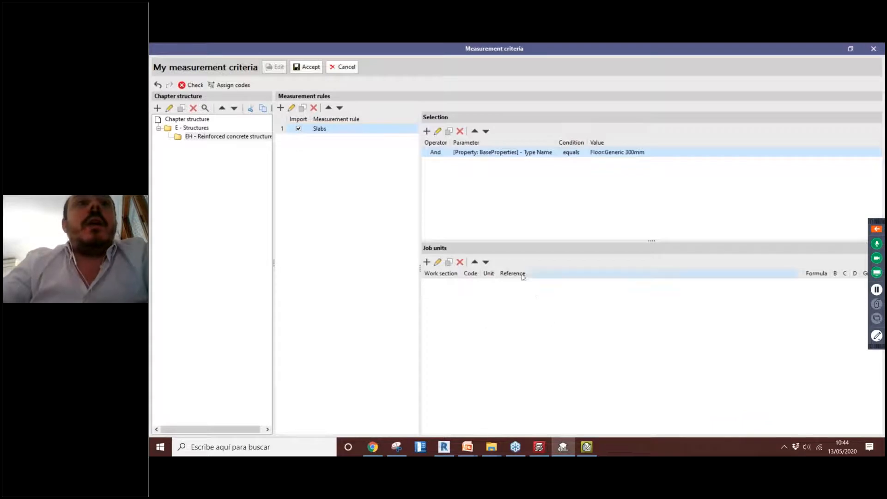
- Open code assignment for the measurement criteria with "Our new price bank" as the source
left_click(228, 86)
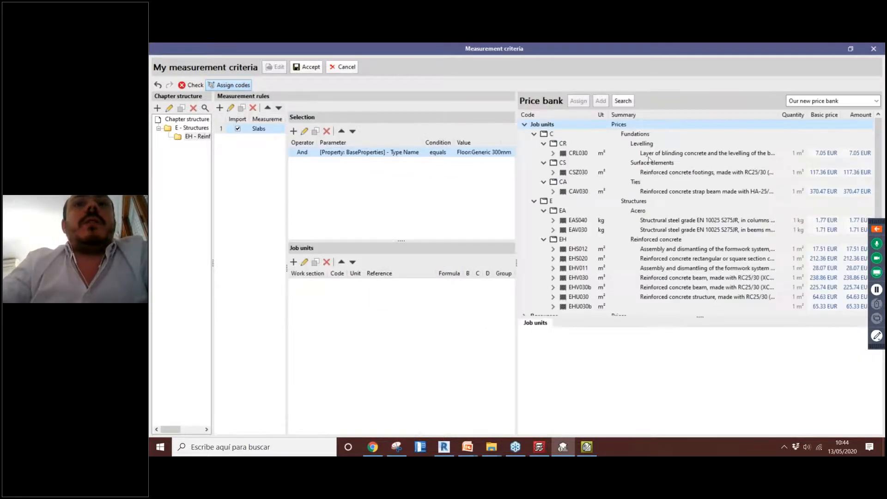
left_click(809, 102)
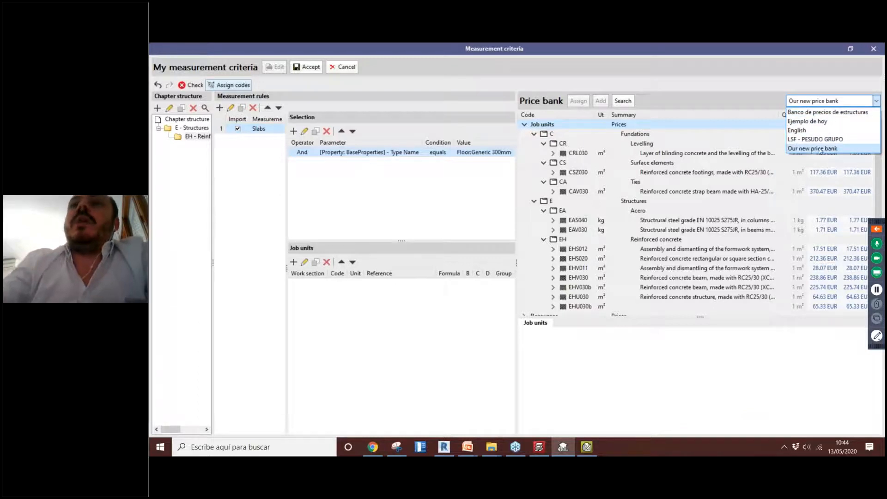
left_click(849, 149)
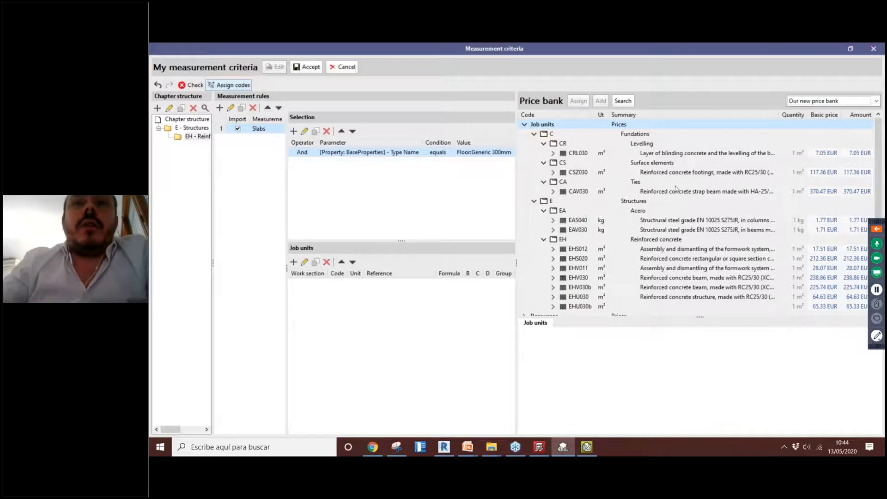
- Examine the price bank's job items and the resource breakdown of the reinforced concrete structure item EHU030
scroll(667, 176, "down", 1)
scroll(672, 238, "up", 1)
scroll(667, 183, "down", 1)
scroll(668, 194, "up", 1)
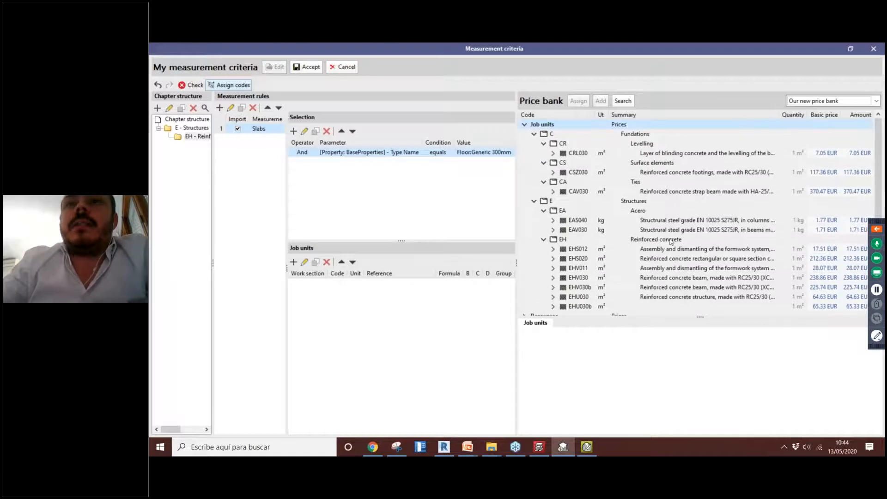
scroll(670, 242, "down", 1)
scroll(670, 242, "up", 1)
scroll(670, 240, "down", 1)
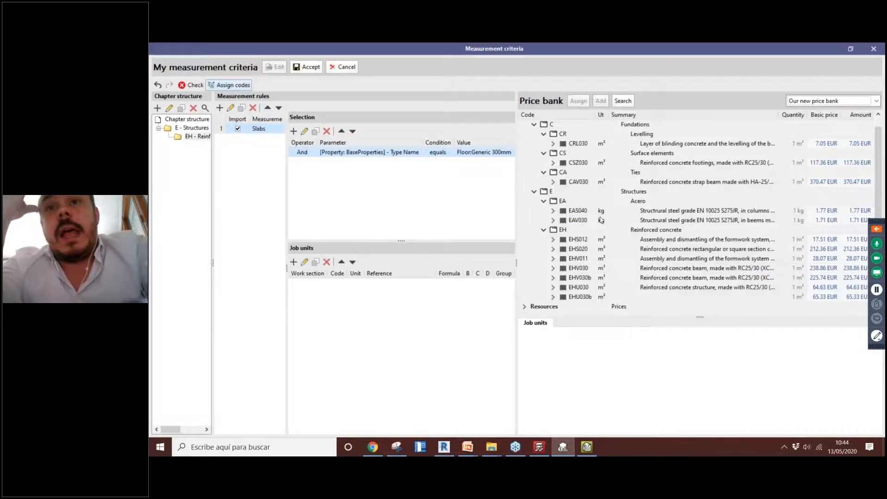
left_click(553, 287)
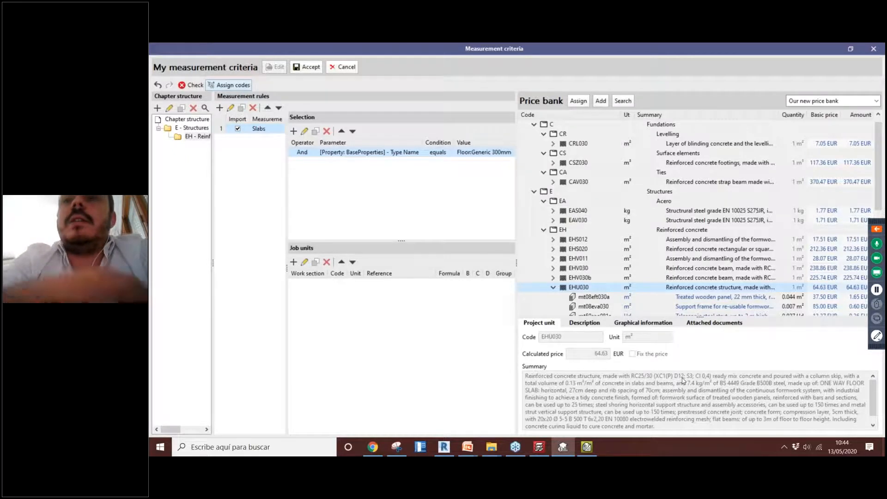
scroll(602, 194, "down", 4)
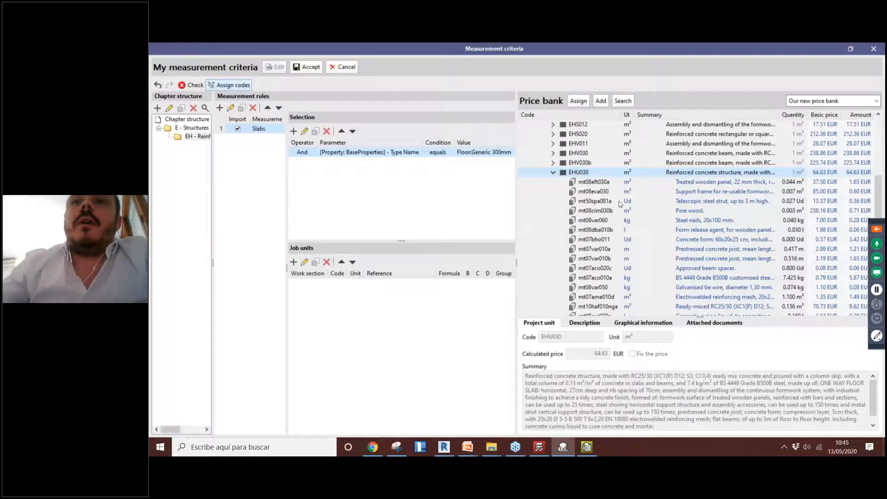
scroll(619, 205, "down", 3)
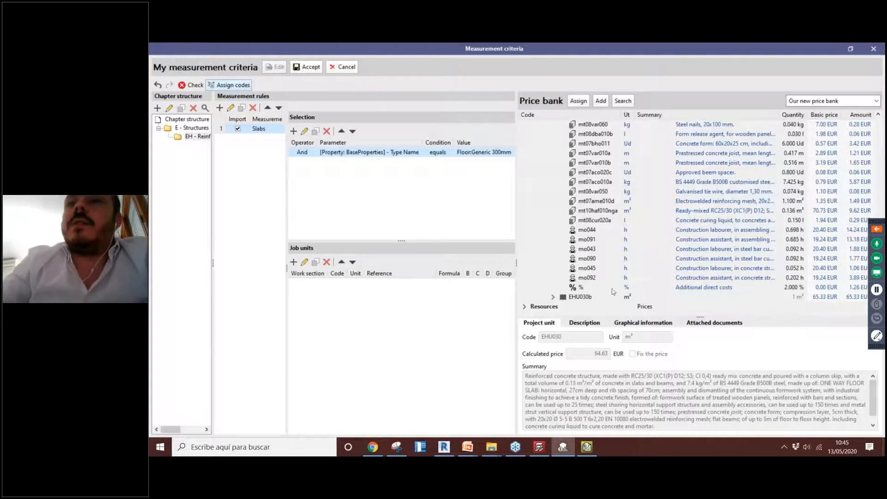
scroll(693, 254, "up", 4)
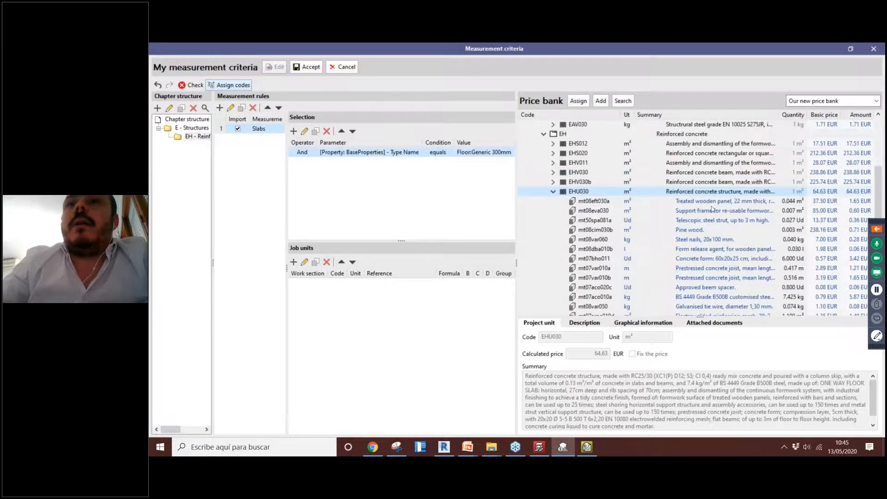
- Start assigning job item EHU030 to the Slabs rule, keeping its work section, code, unit and reference
left_click(578, 101)
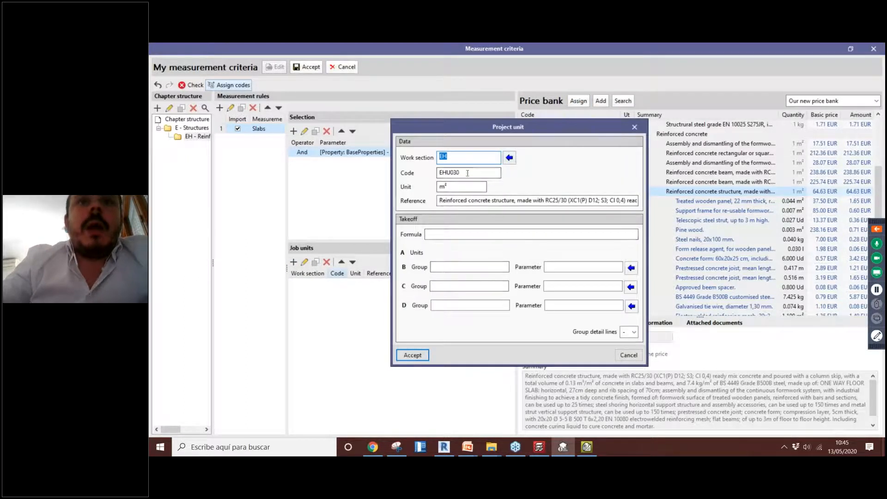
left_click_drag(513, 127, 357, 143)
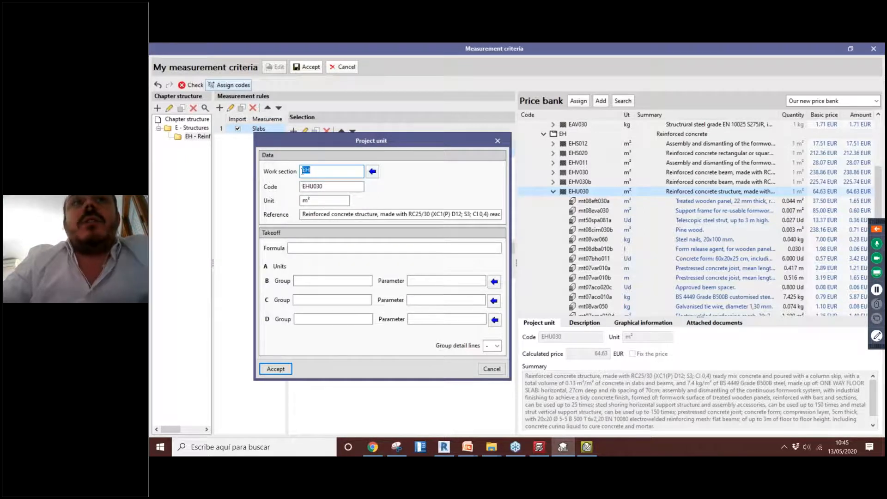
key("Tab")
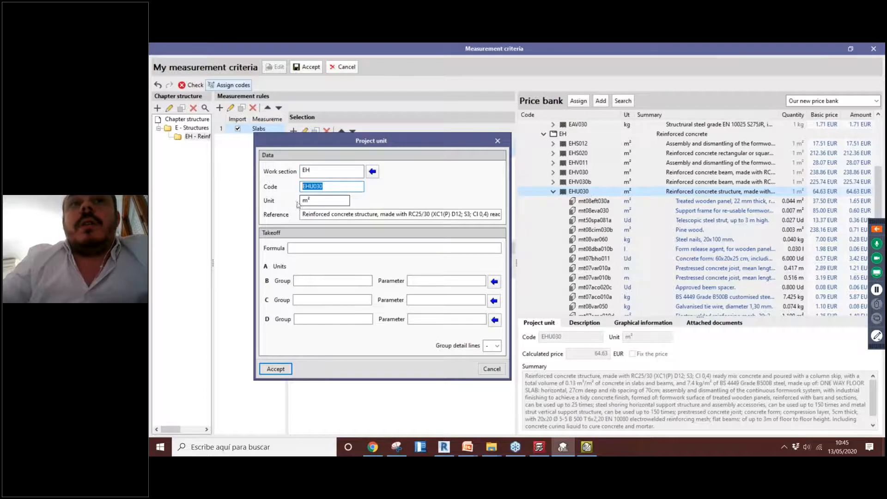
key("Tab")
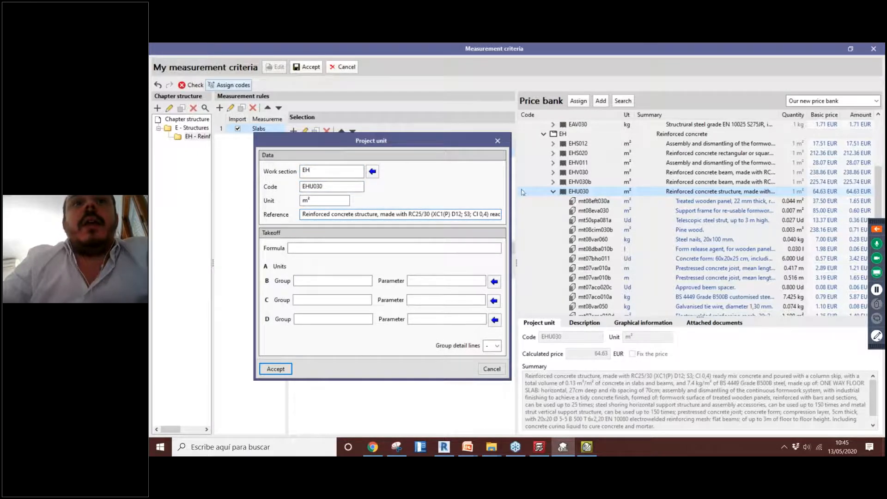
left_click_drag(423, 141, 438, 147)
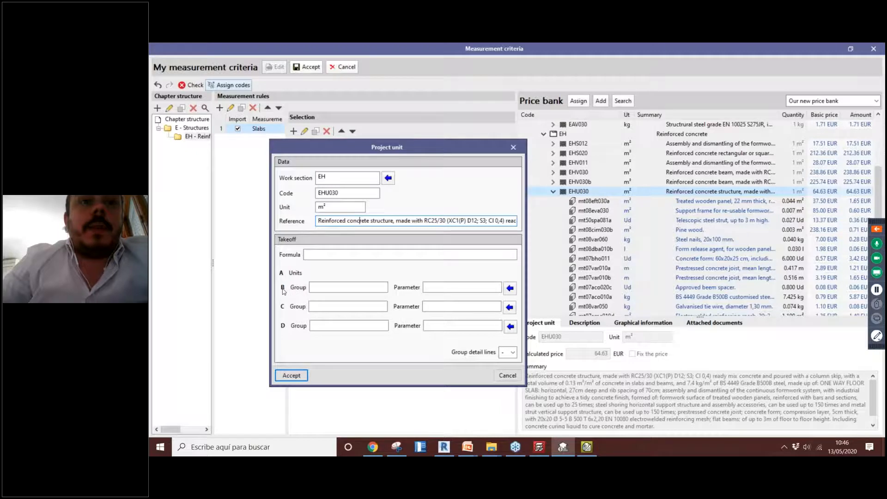
- Set takeoff variable B to the NetVolume parameter from Qto_SlabBaseQuantities and enter B as the formula
left_click(510, 289)
left_click_drag(299, 137, 448, 142)
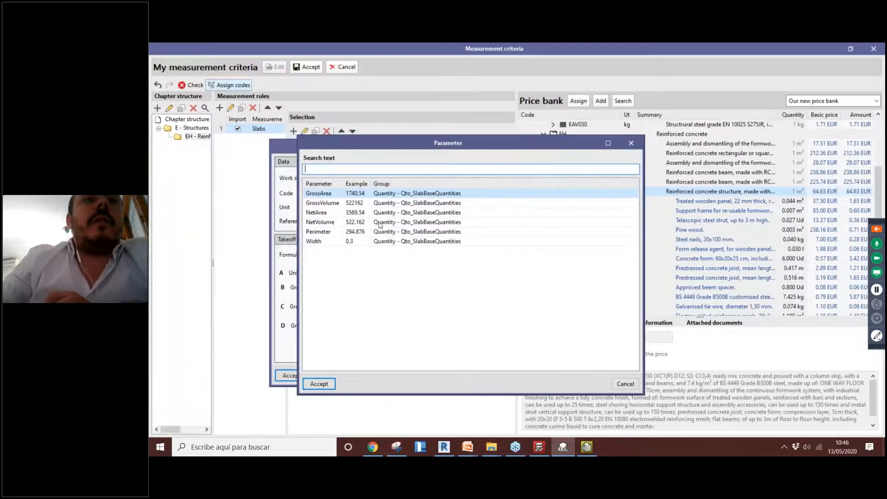
left_click(329, 204)
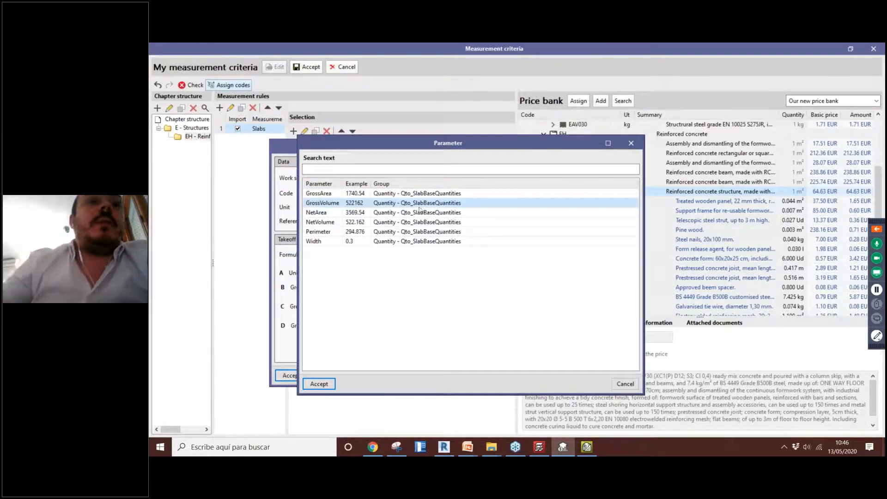
left_click(333, 224)
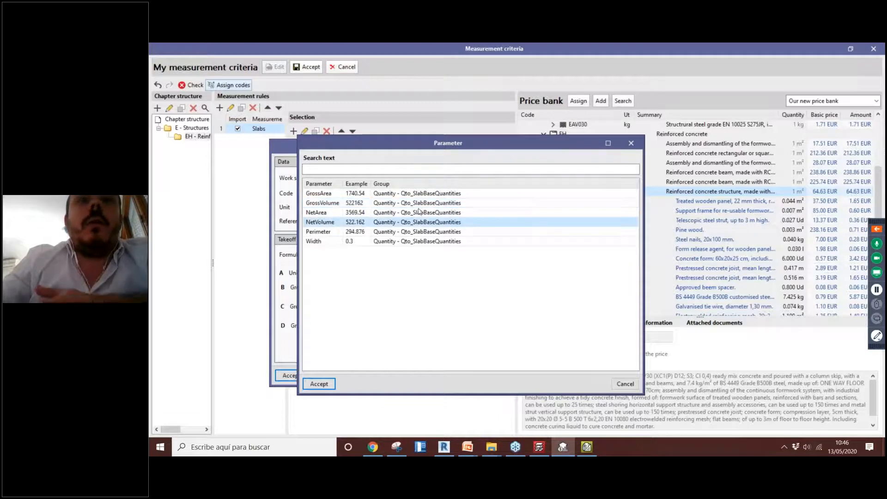
left_click(338, 205)
left_click(333, 225)
left_click(334, 204)
left_click(337, 226)
left_click(338, 205)
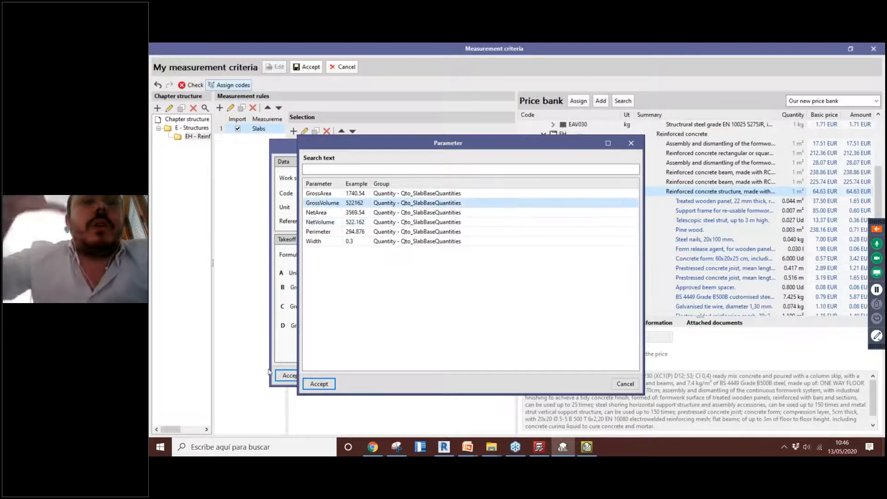
left_click(332, 223)
left_click(333, 206)
left_click(334, 224)
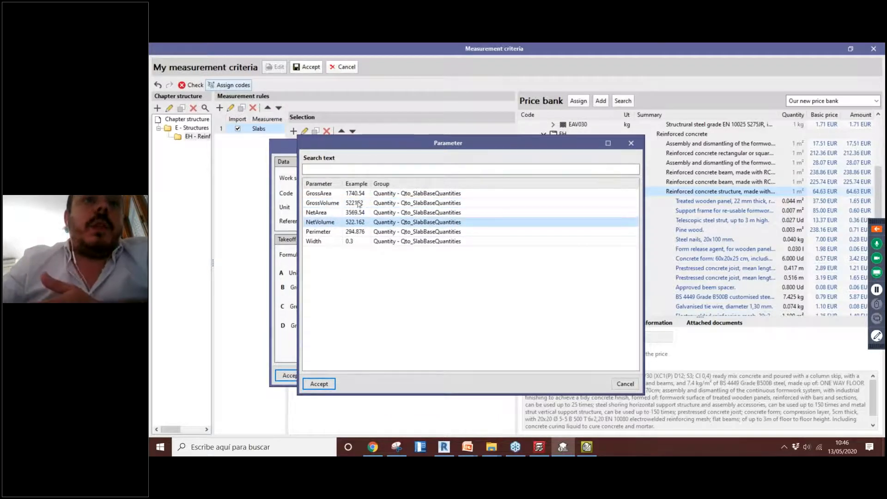
left_click(328, 387)
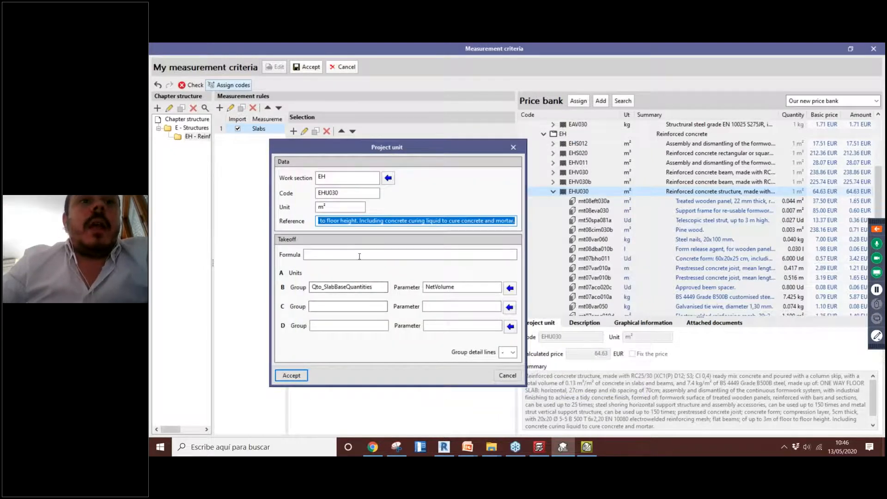
left_click(360, 255)
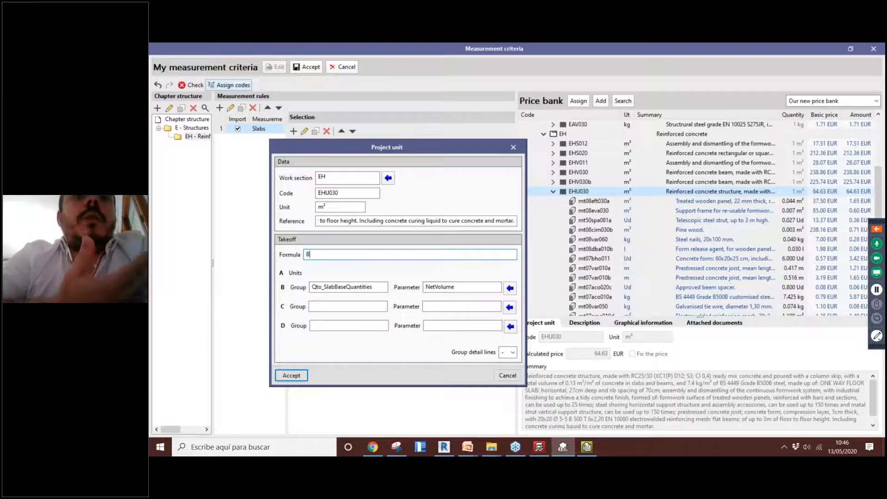
- Set takeoff variable B to GrossArea and variable C to Width, both from Qto_SlabBaseQuantities
left_click(509, 288)
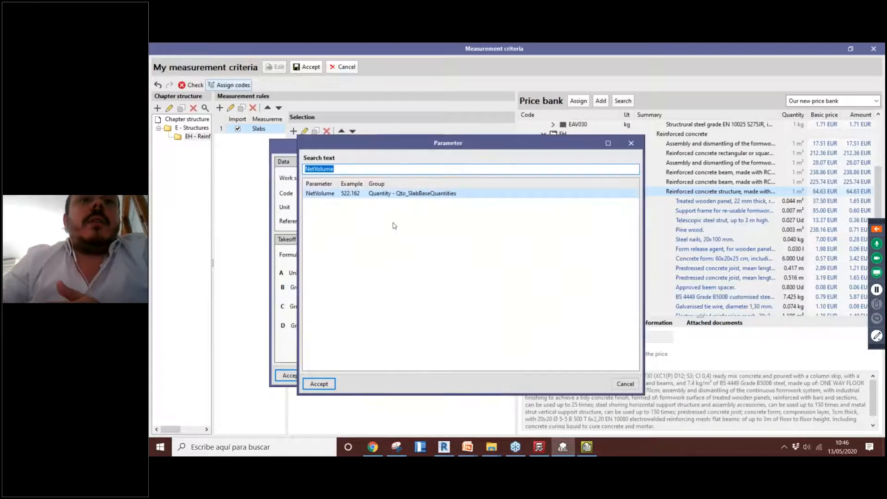
key("BackSpace")
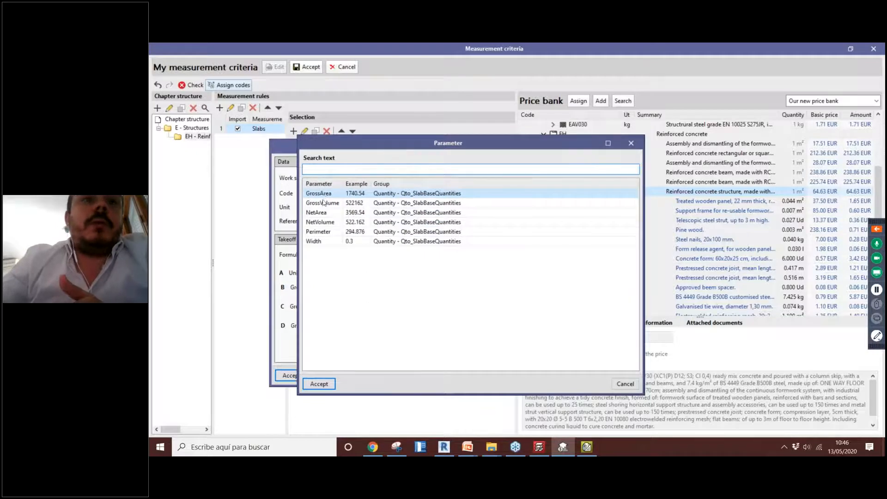
left_click(319, 384)
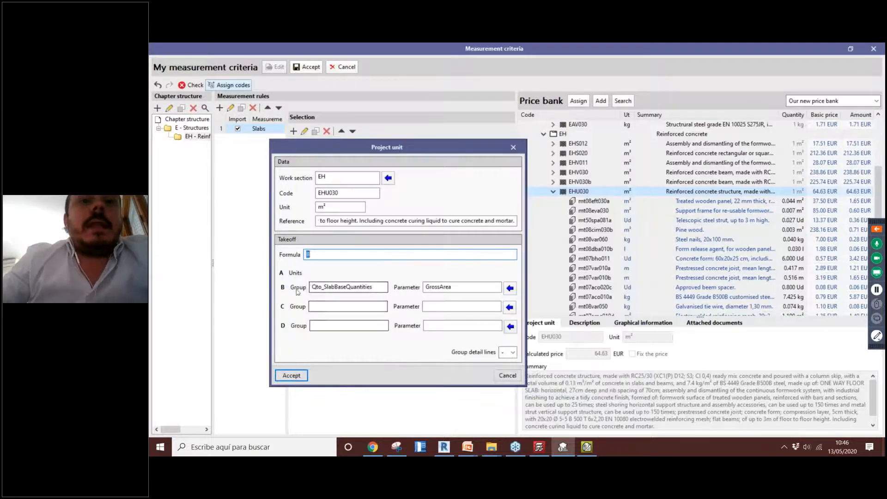
left_click(509, 307)
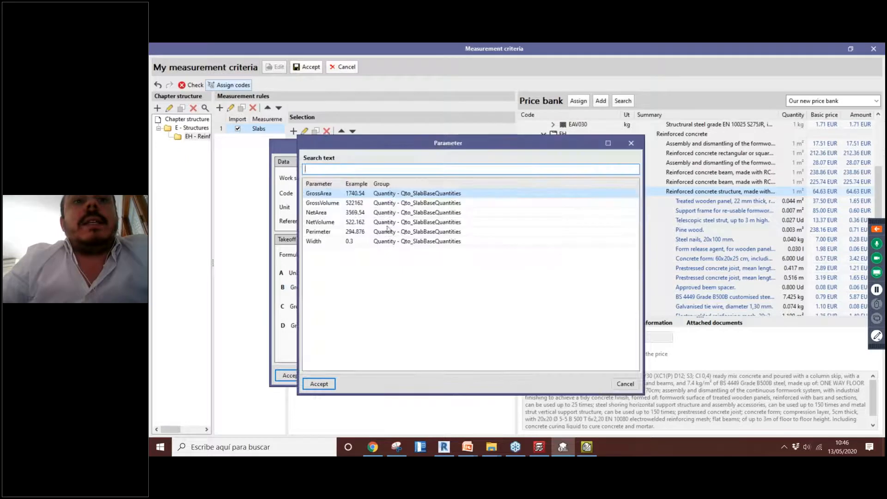
left_click(314, 241)
left_click(318, 384)
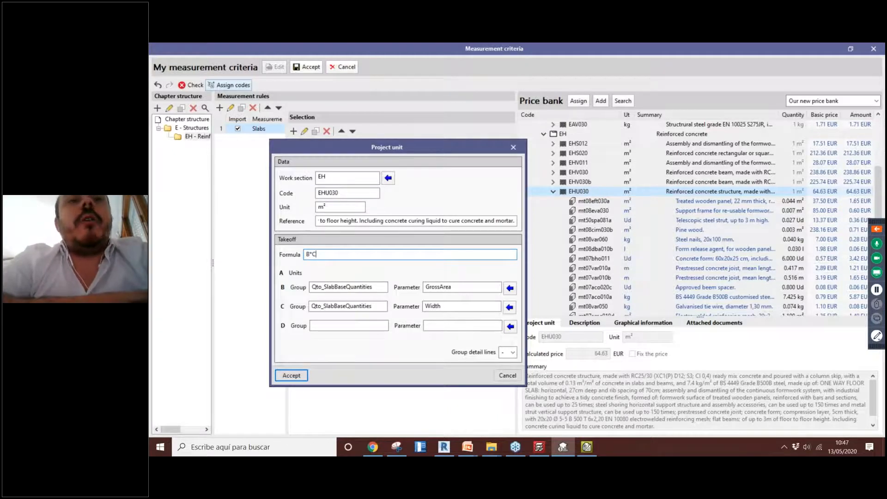
- Try the takeoff formula B*C*2743, and clear the formula
type("*2")
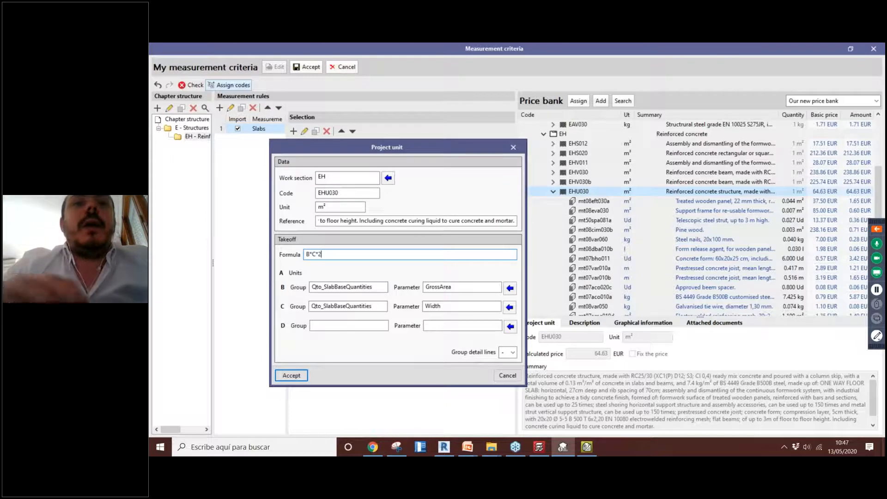
type("7438")
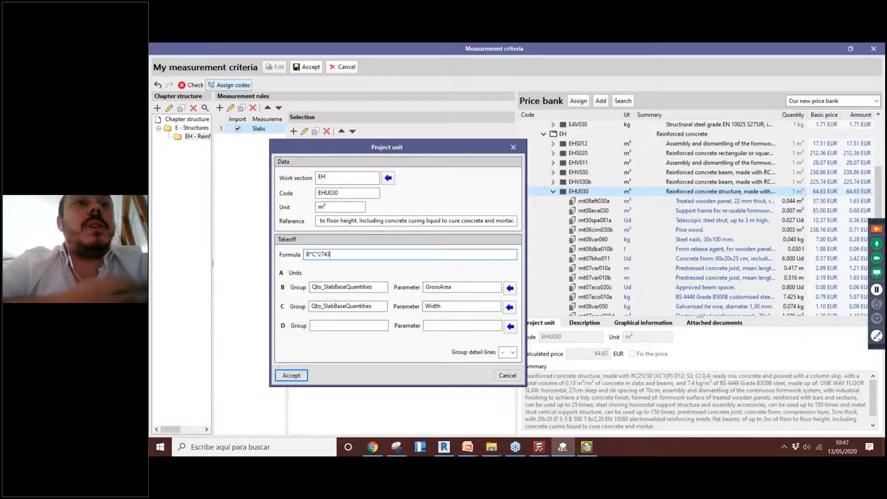
key("BackSpace")
key("BackSpace")
key("BackSpace")
key("BackSpace")
key("BackSpace")
key("BackSpace")
key("BackSpace")
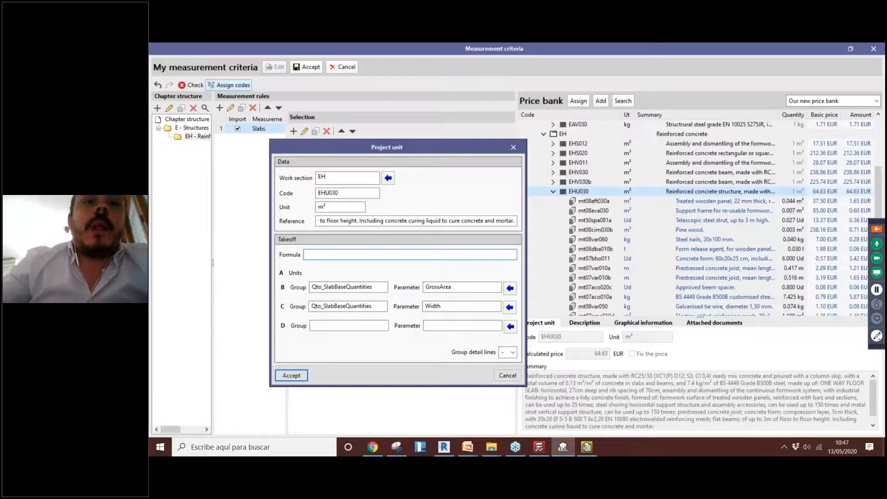
- Clear the group and parameter of takeoff variable C
left_click(328, 306)
key("BackSpace")
key("BackSpace")
key("BackSpace")
key("BackSpace")
key("BackSpace")
key("shift+Tab")
key("BackSpace")
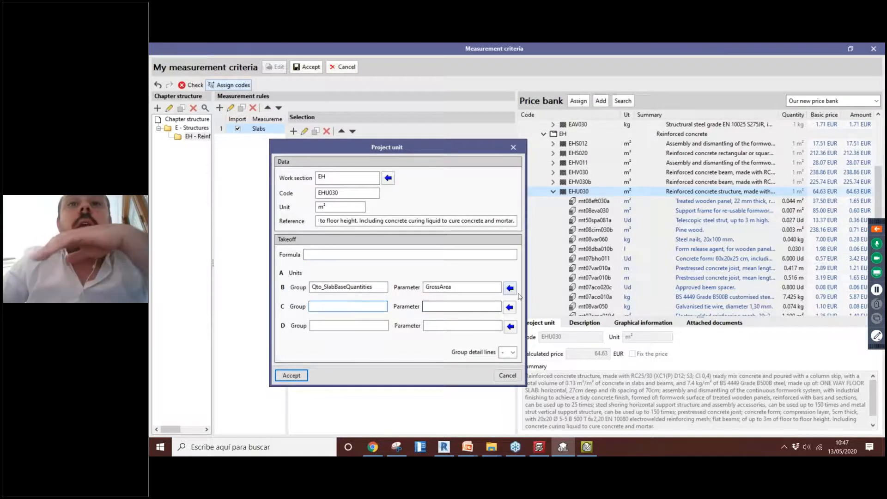
- Set takeoff variable B to NetVolume, enter B as the formula, and accept the EHU030 job unit
left_click(509, 307)
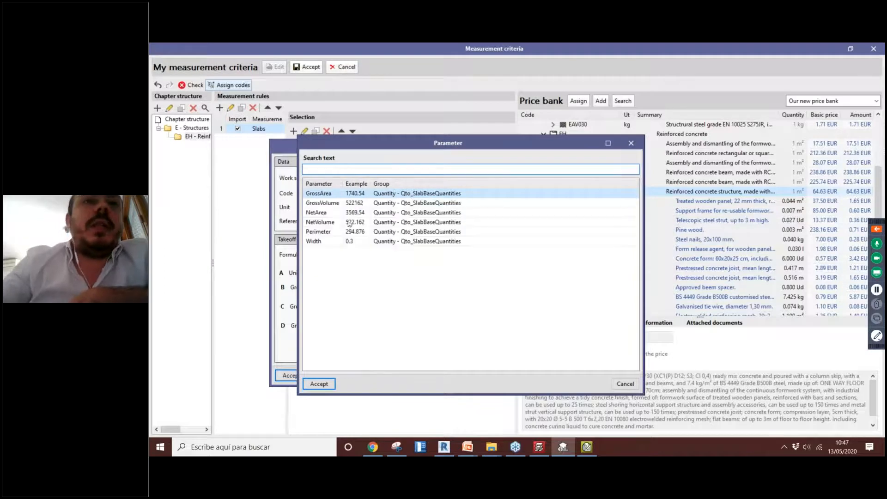
left_click(332, 222)
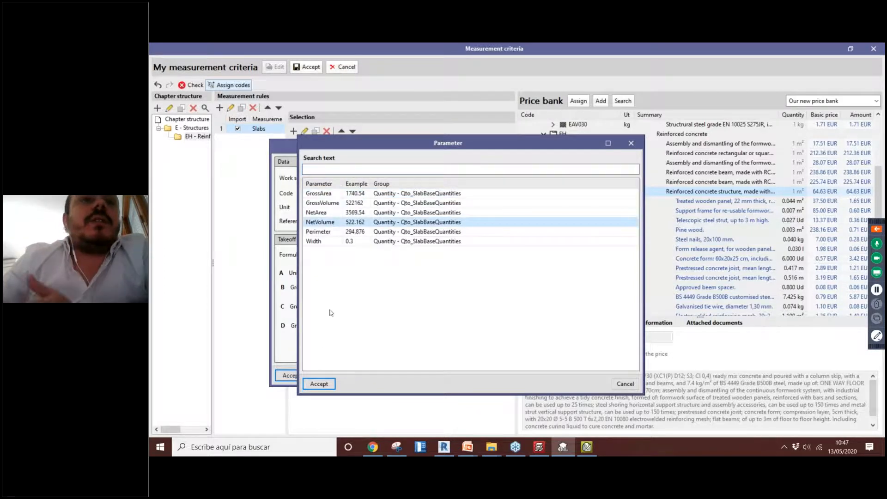
left_click(319, 383)
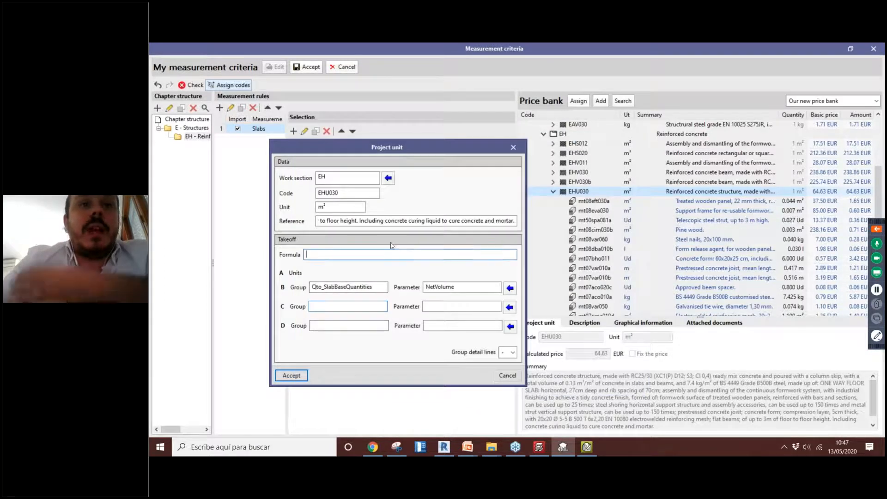
type("B")
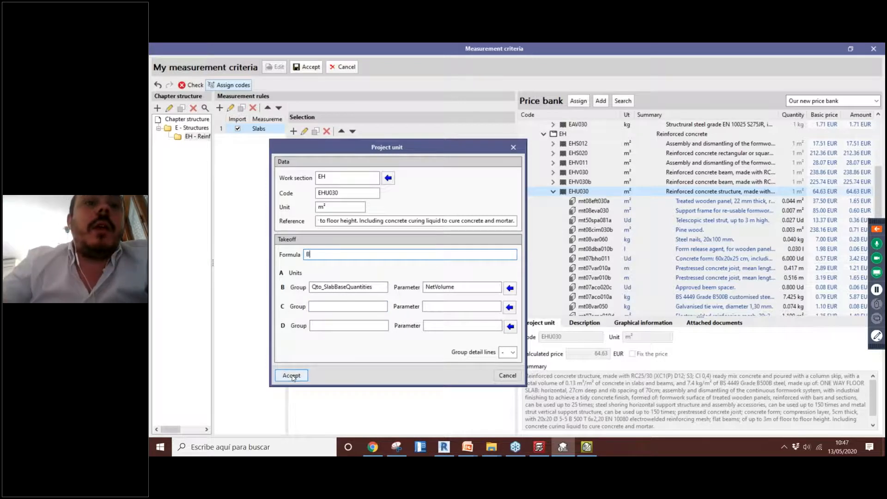
left_click(291, 375)
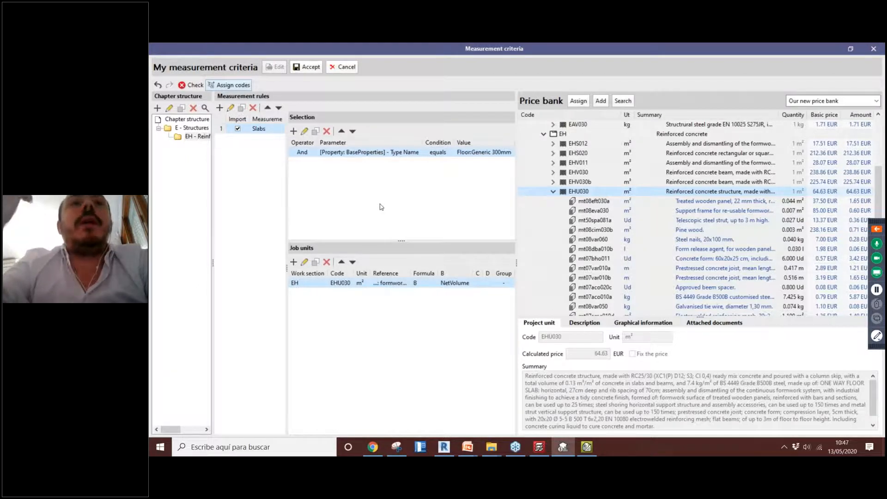
- Accept and close the measurement criteria, and open the project's bill of quantities
left_click(306, 67)
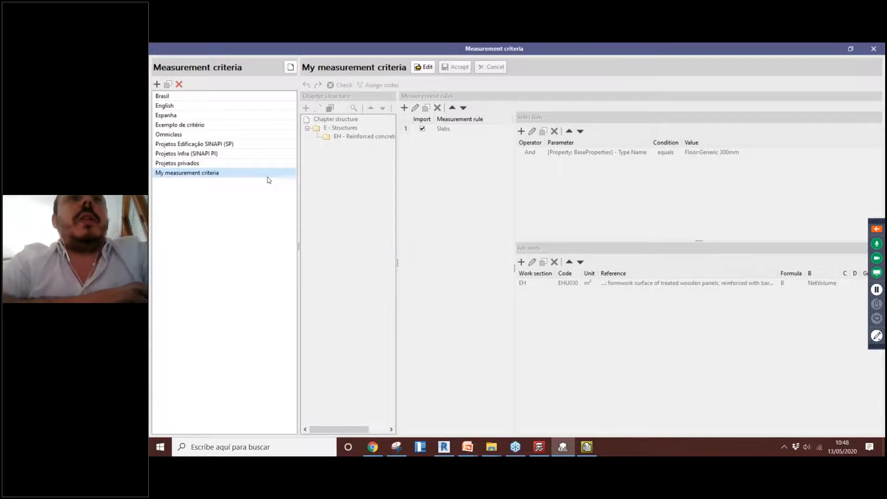
left_click(873, 48)
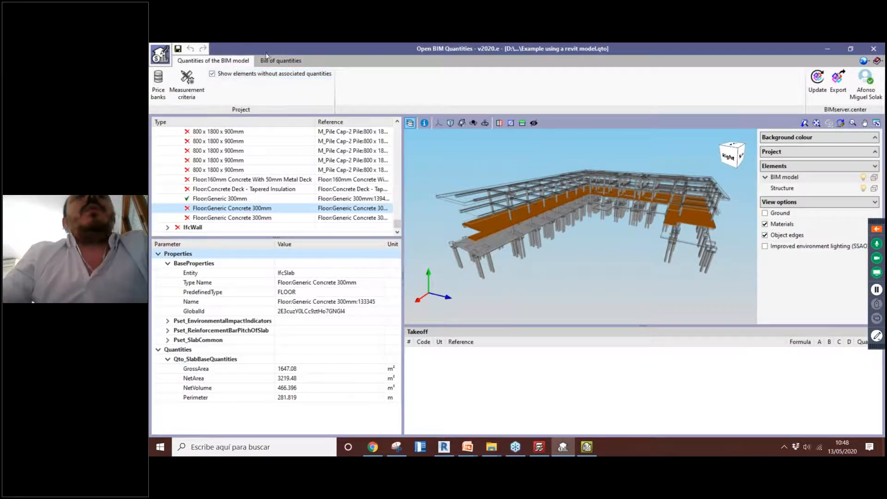
left_click(277, 61)
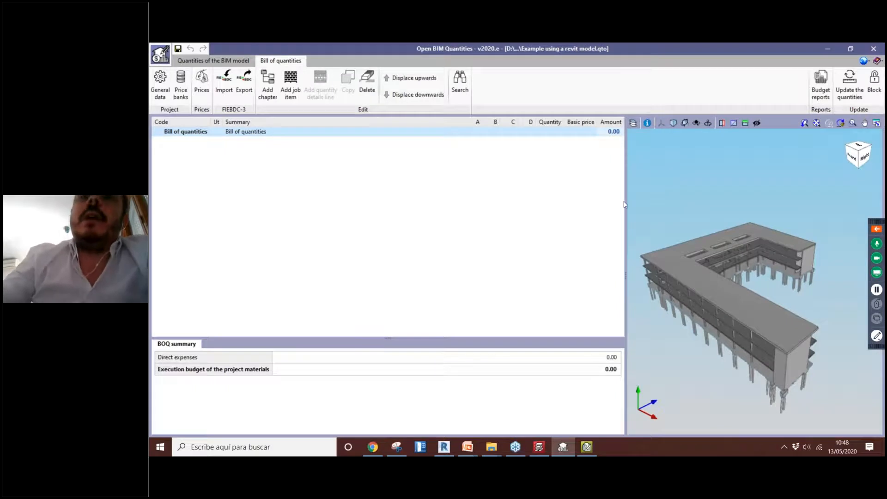
- Widen the 3D view beside the bill of quantities and display the BIM model elements as transparent
middle_click_drag(628, 208, 643, 230)
left_click_drag(625, 226, 452, 222)
mouse_move(600, 233)
middle_mouse_down("shift")
mouse_move(641, 241)
mouse_move(630, 337)
mouse_move(714, 225)
mouse_move(702, 200)
mouse_move(722, 227)
mouse_move(683, 231)
mouse_move(670, 248)
mouse_move(633, 231)
middle_mouse_up("shift")
left_click(460, 123)
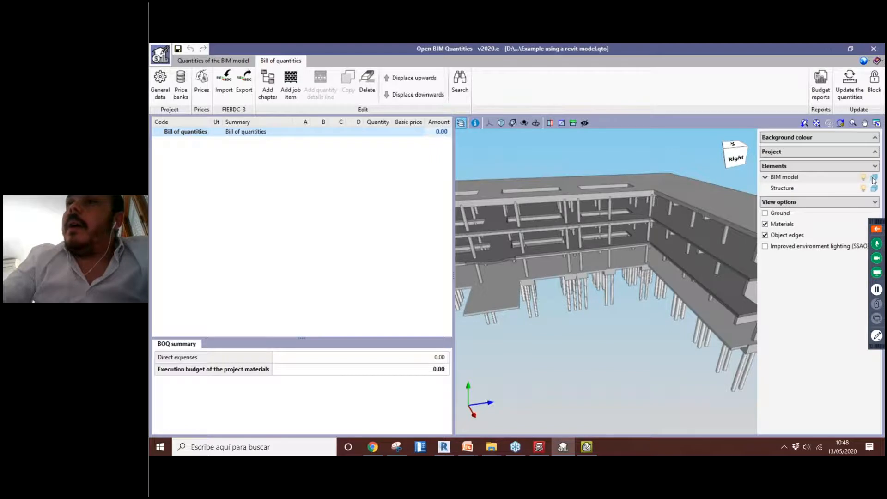
left_click(873, 177)
middle_click_drag(624, 277, 600, 237)
scroll(601, 236, "up", 3)
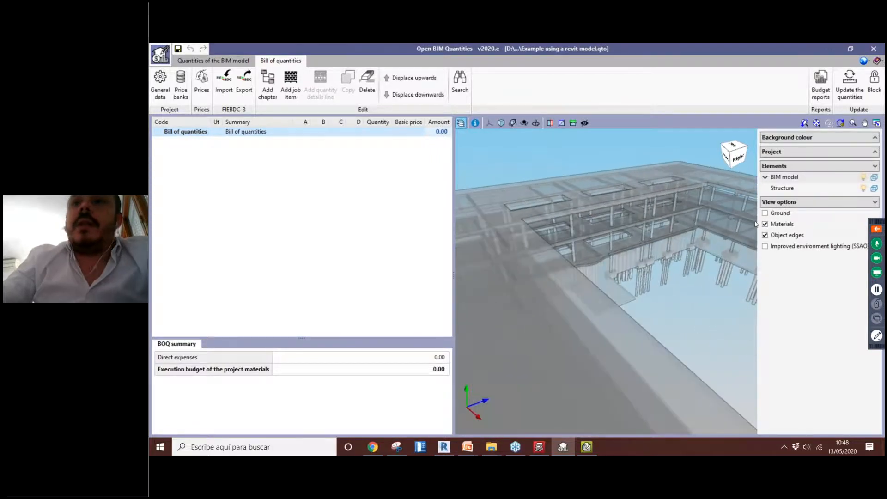
left_click(461, 123)
middle_click_drag(531, 212, 640, 243)
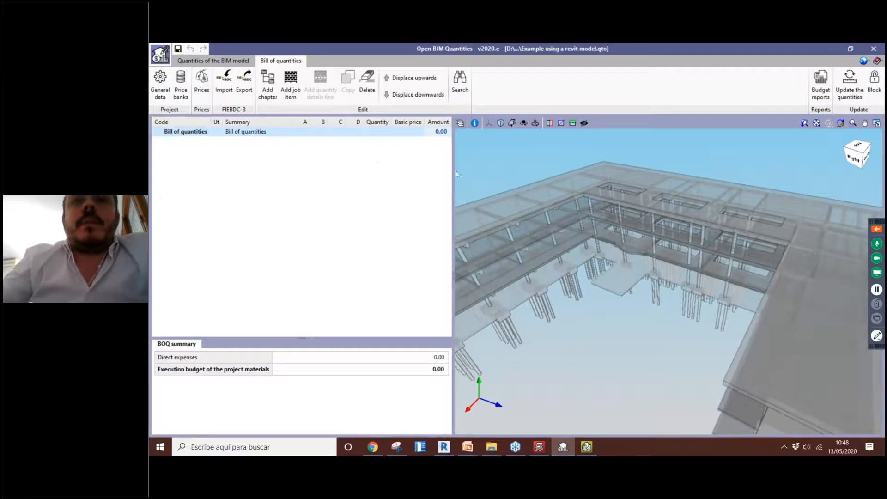
- Review the currency and percentage settings in the project's general data without changing them
left_click(160, 83)
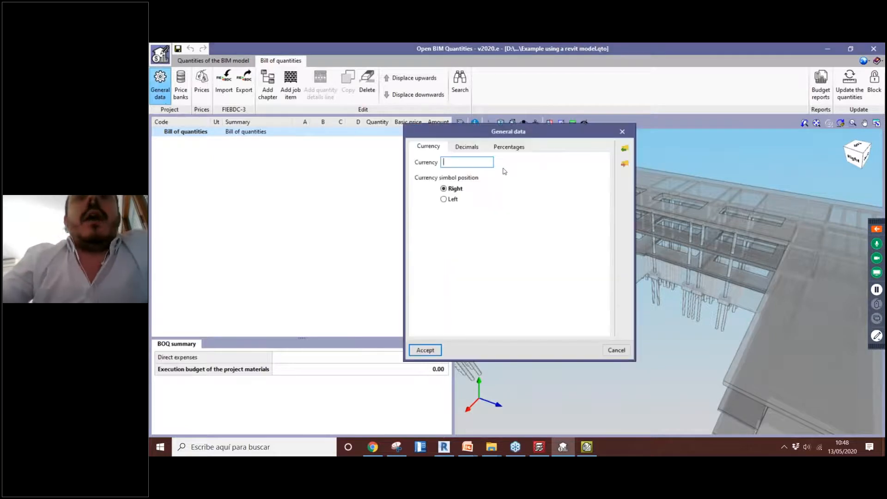
left_click(507, 147)
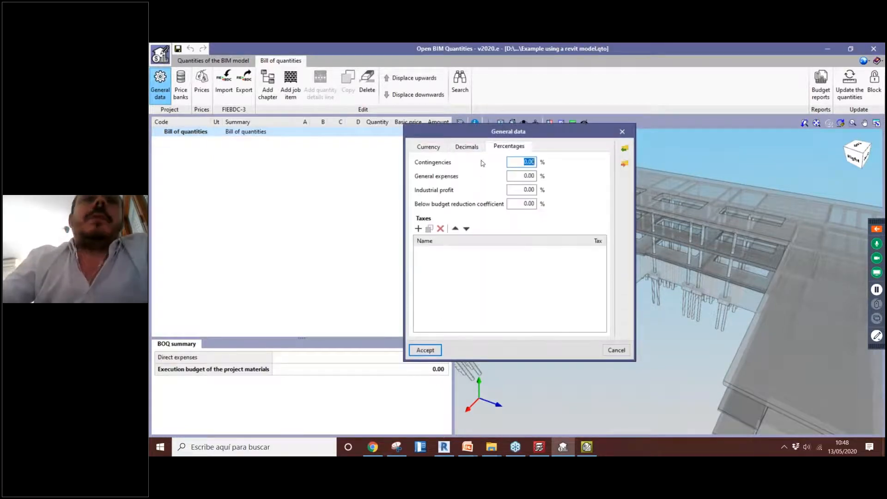
left_click(619, 133)
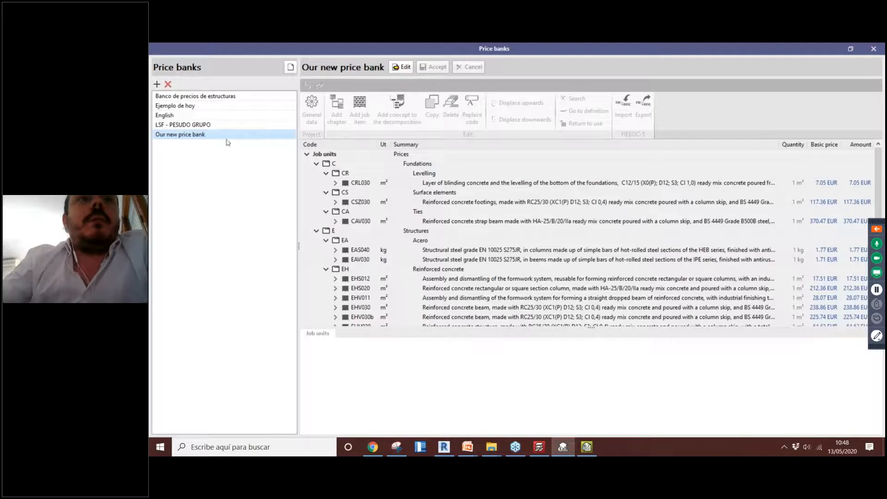
- Review the contents of Our new price bank in editing mode, and close the price banks
left_click(874, 49)
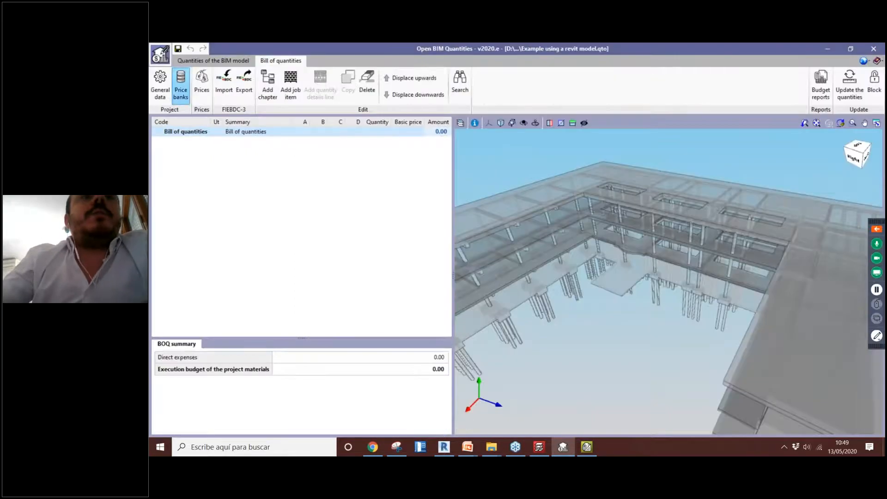
left_click(401, 67)
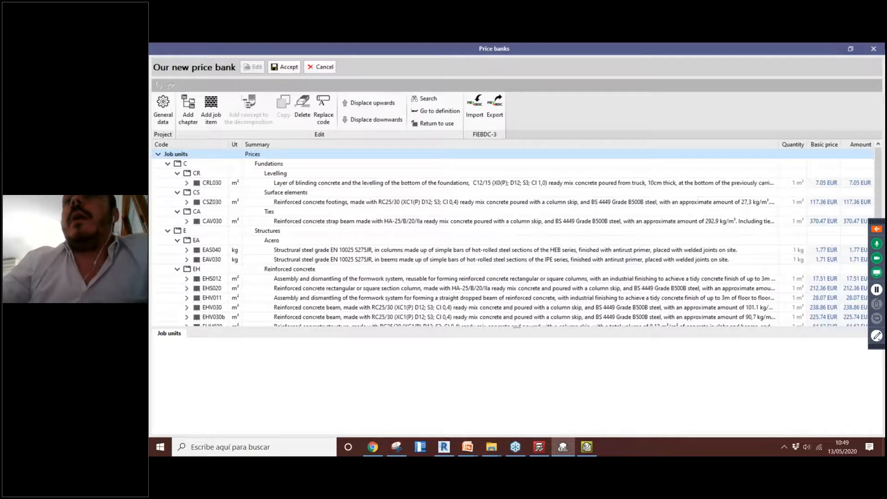
left_click(284, 67)
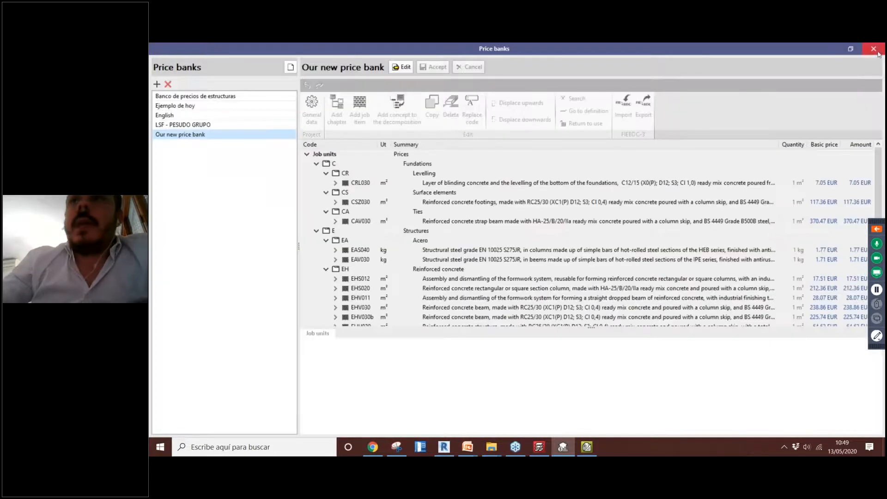
left_click(874, 48)
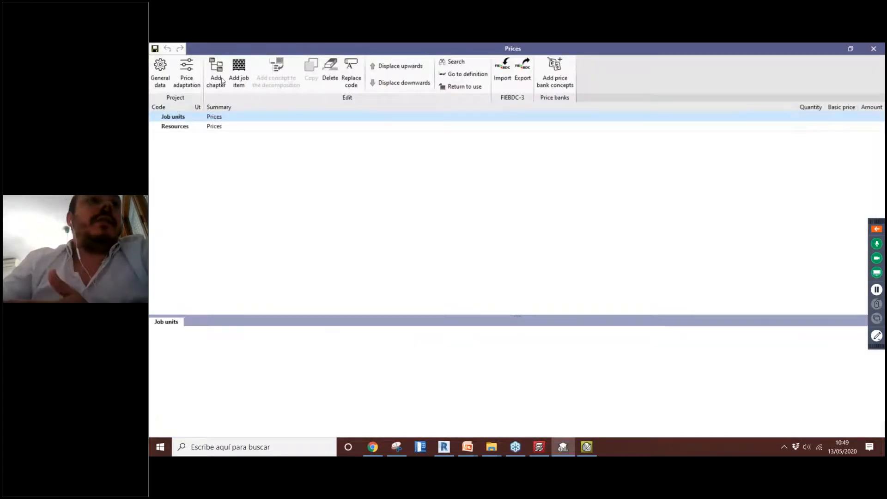
- Check the price adaptation coefficients in the project's prices, and return to the bill of quantities
left_click(187, 78)
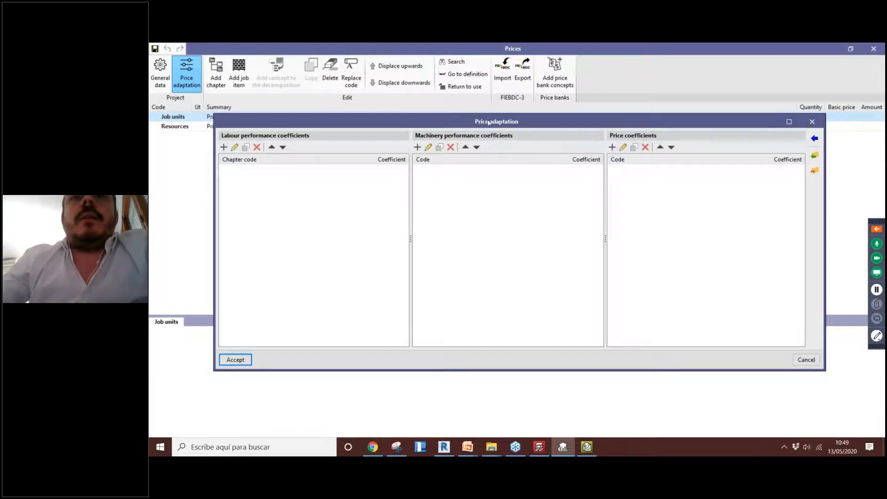
left_click(811, 122)
left_click(873, 49)
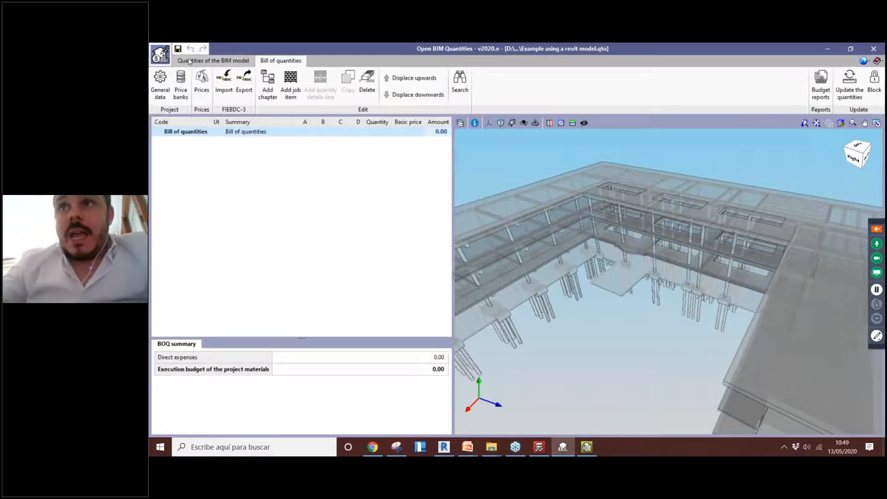
- Update the quantities by deleting the current budget data and importing prices from Our new price bank at an exchange rate of 1.000000
left_click(855, 96)
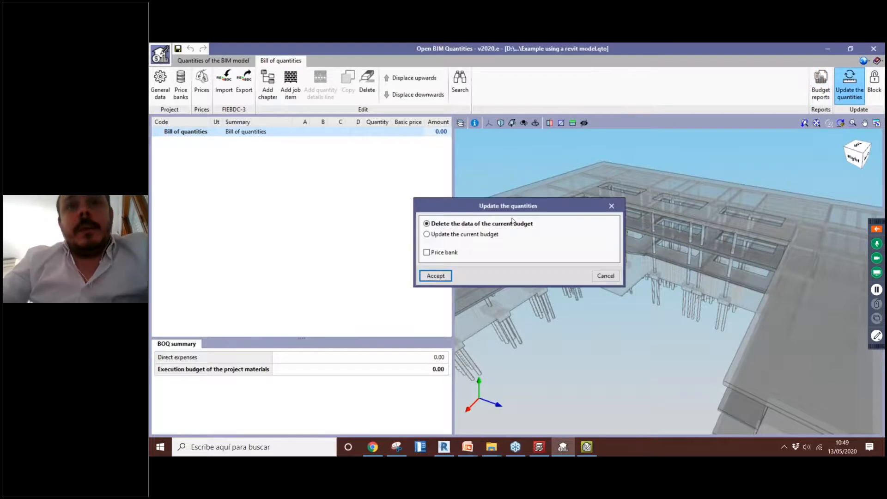
left_click(439, 252)
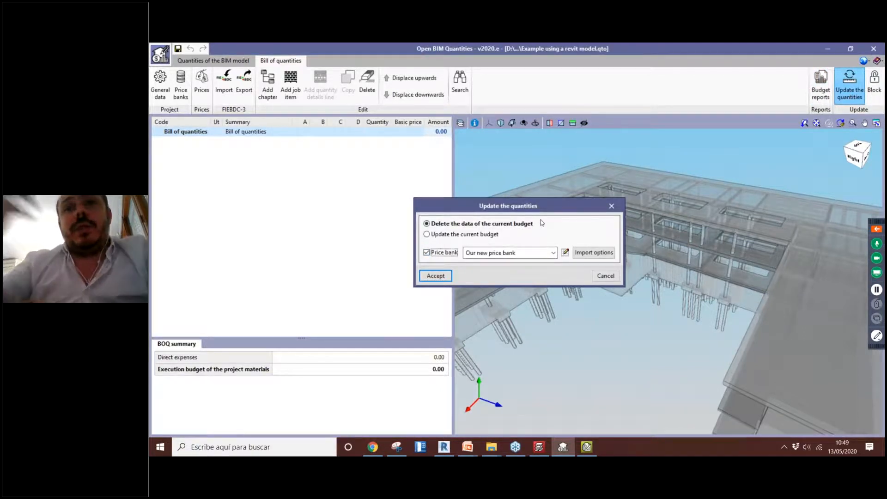
left_click(551, 253)
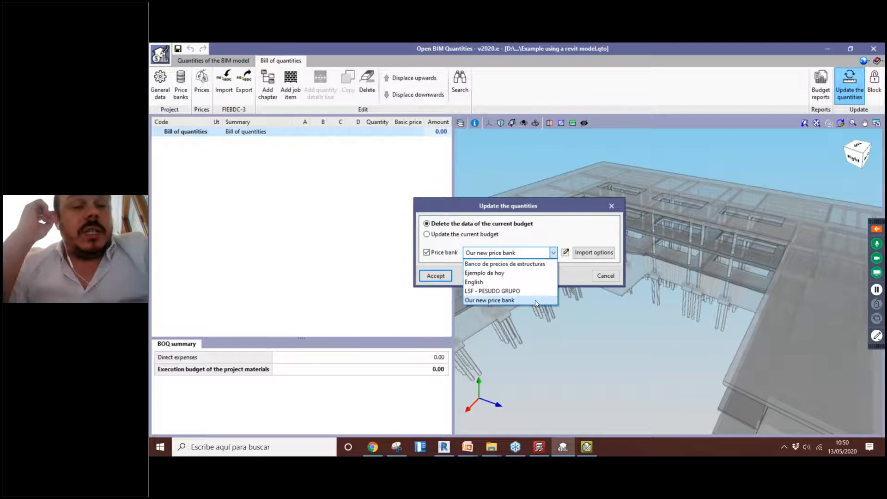
left_click(536, 301)
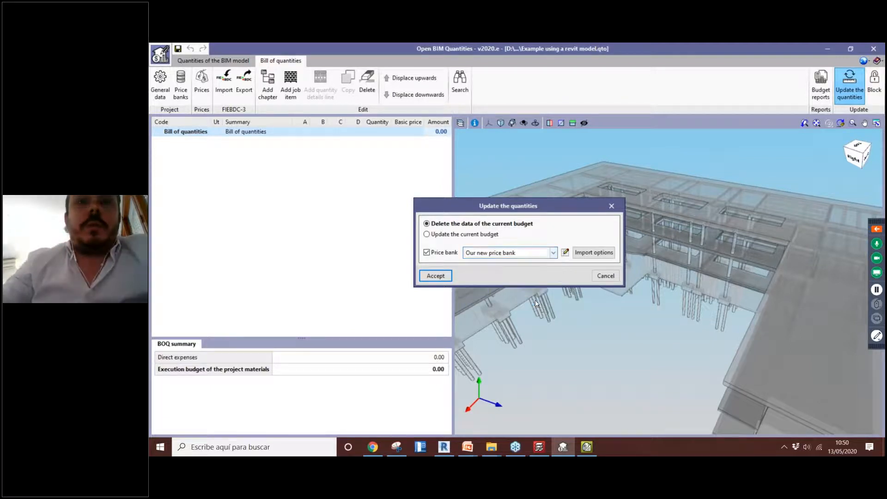
left_click(423, 275)
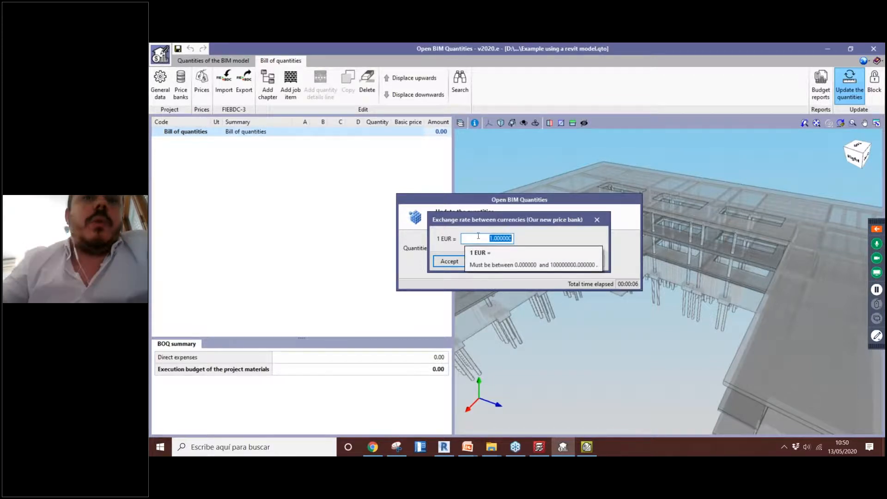
left_click_drag(539, 216, 530, 202)
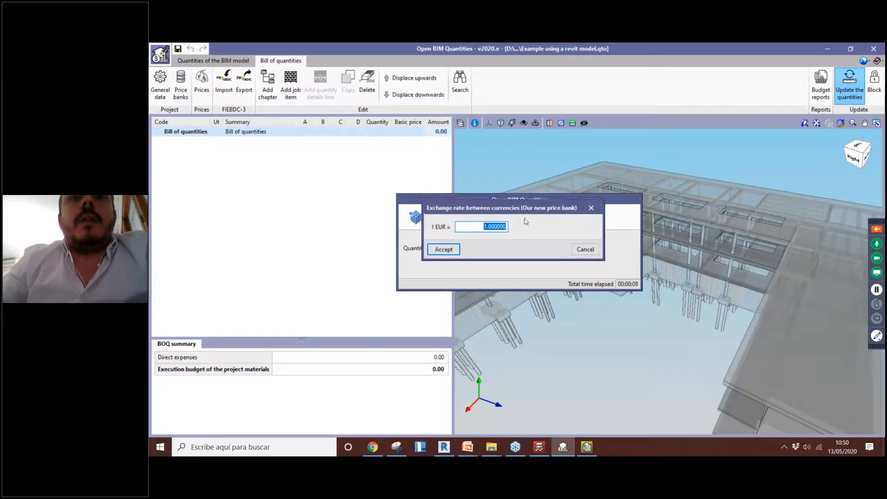
left_click(455, 274)
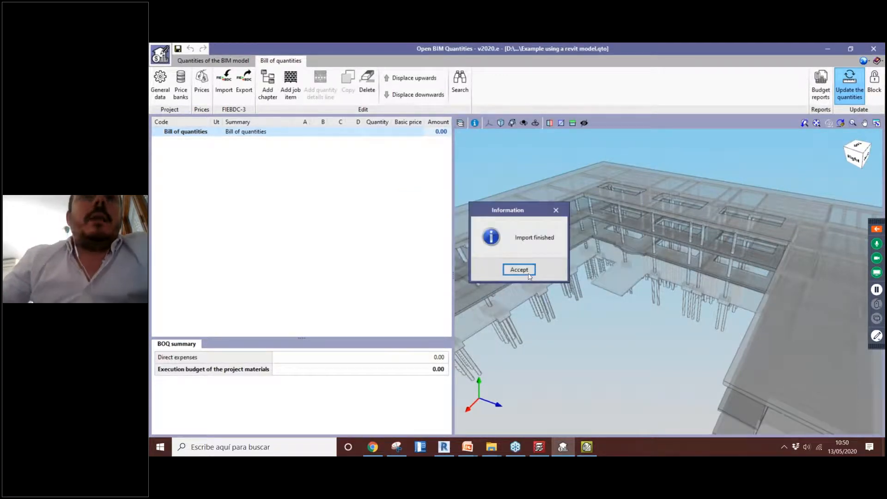
left_click(529, 273)
- Expand the Reinforced concrete structures chapter and examine the EHU030 job item with its associated slab in the 3D model
left_click_drag(514, 244, 527, 245)
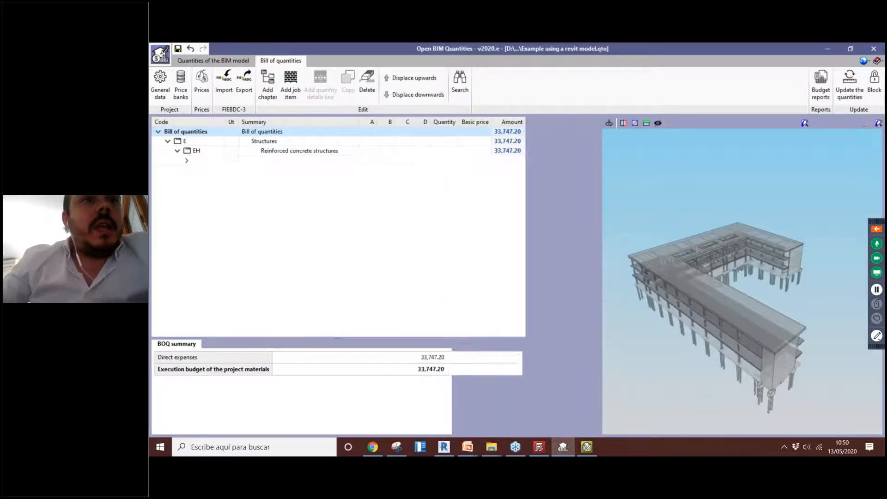
left_click(187, 160)
left_click_drag(702, 333, 739, 319)
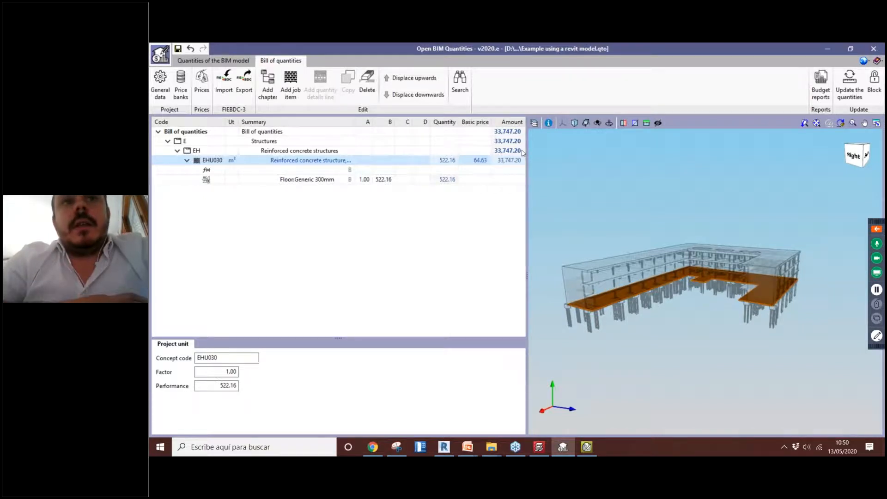
left_click_drag(640, 303, 634, 307)
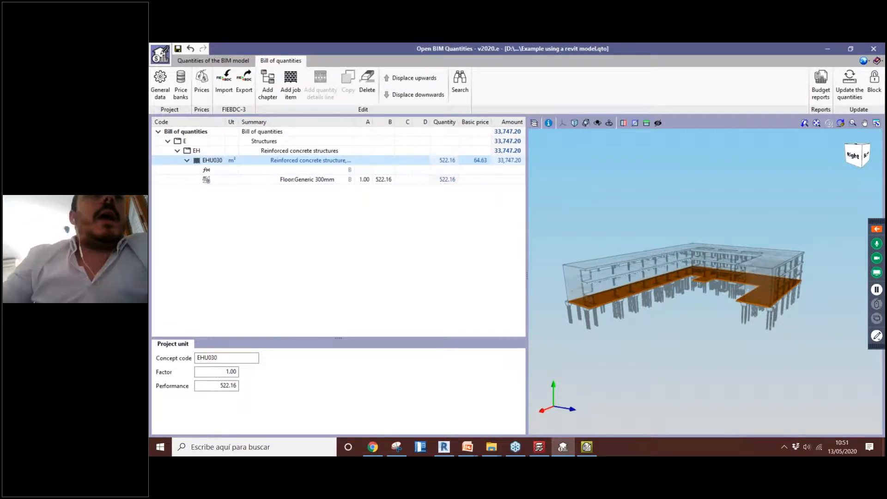
- Examine the takeoff of the Floor:Generic 300mm slab in the BIM model quantities, and return to the bill of quantities
left_click(207, 60)
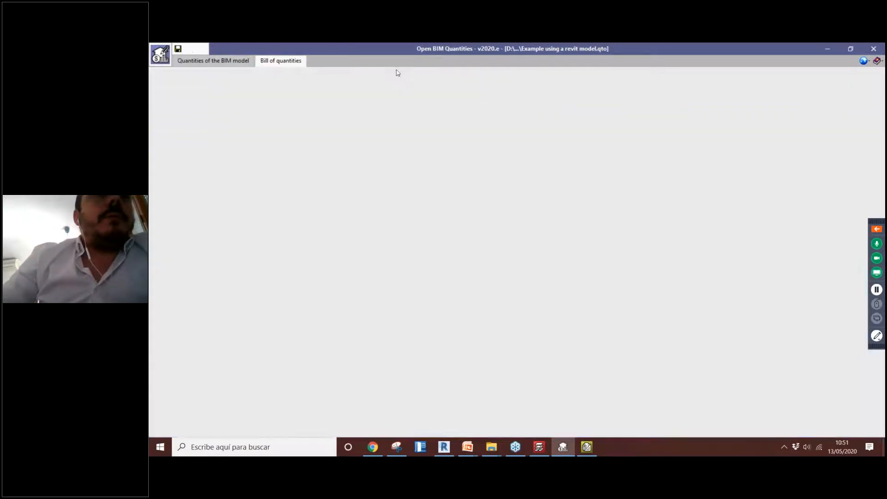
scroll(200, 185, "down", 10)
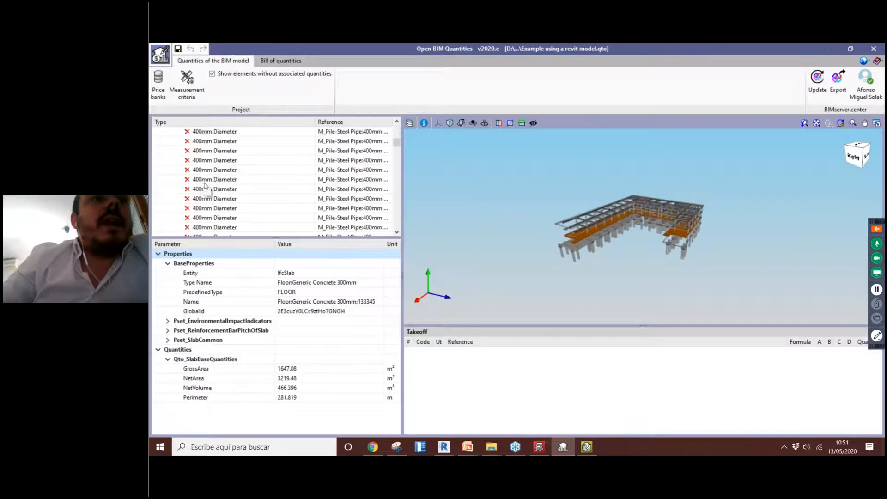
scroll(205, 190, "down", 10)
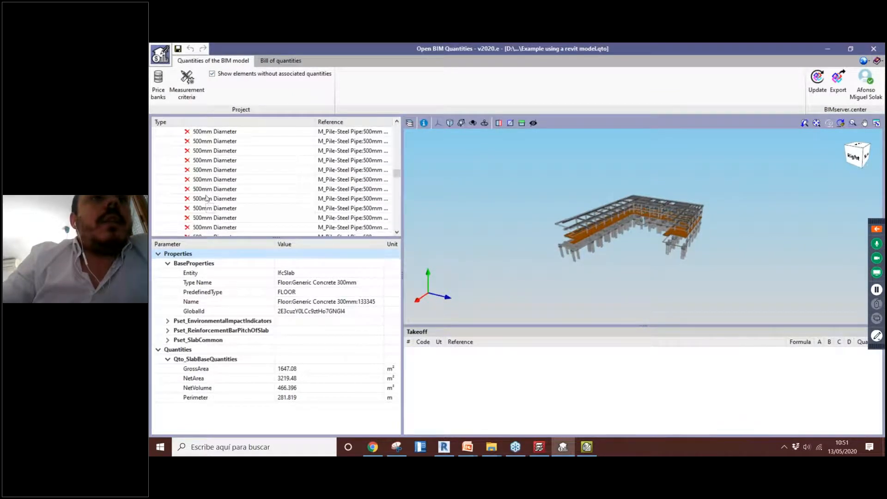
scroll(222, 203, "down", 10)
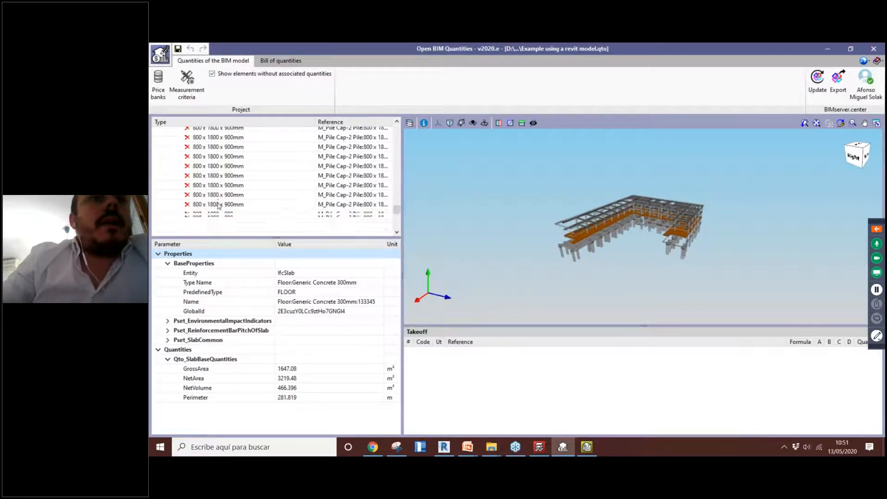
scroll(219, 206, "down", 2)
left_click(210, 199)
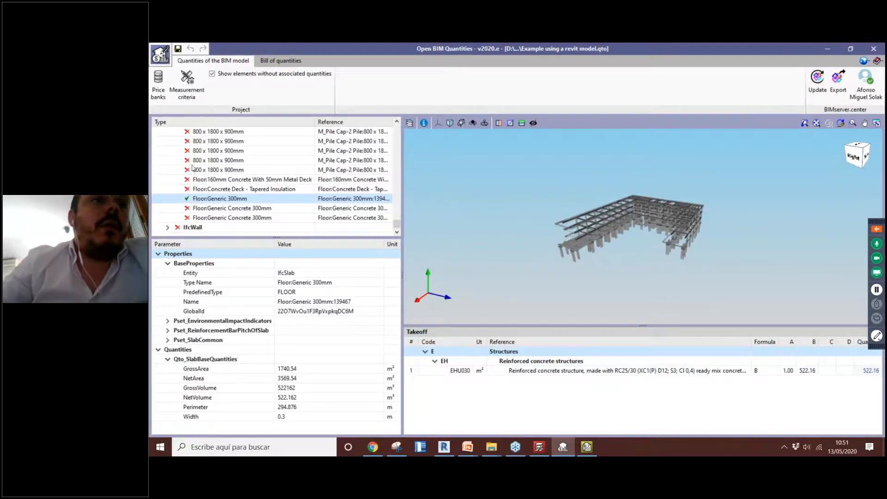
mouse_move(196, 160)
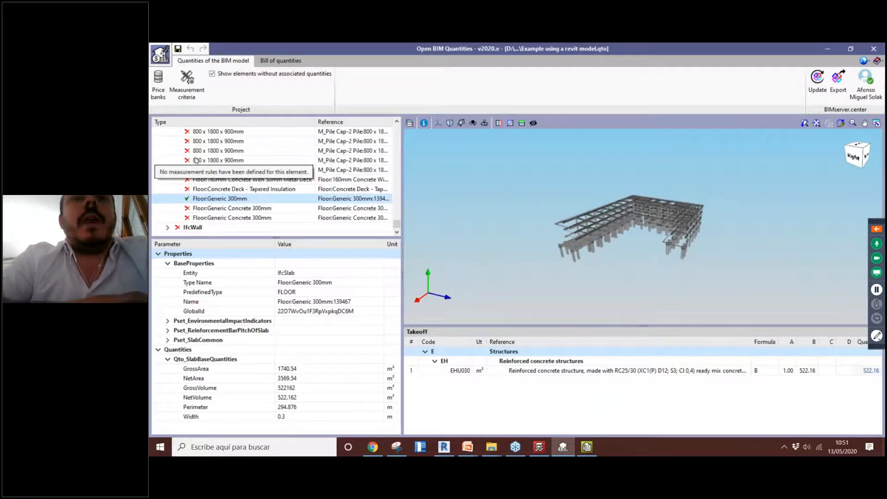
left_click(281, 61)
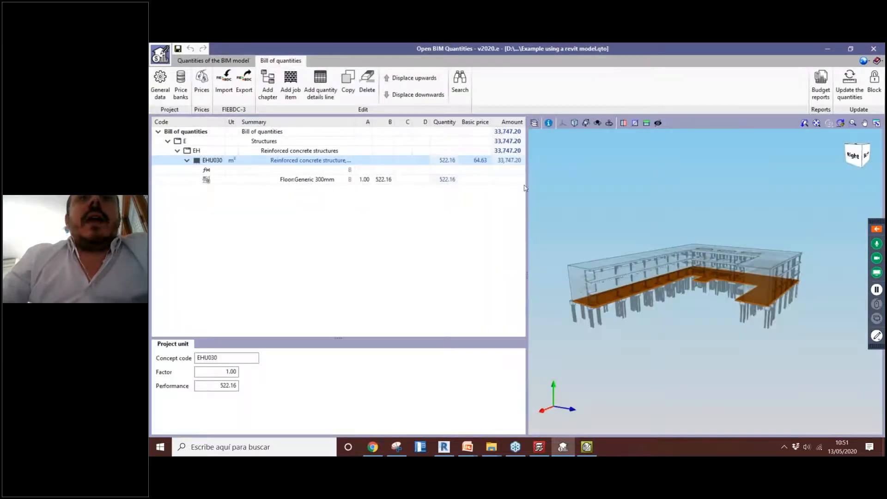
- Generate the Bill of quantities budget report with "Name" as the project
left_click(821, 83)
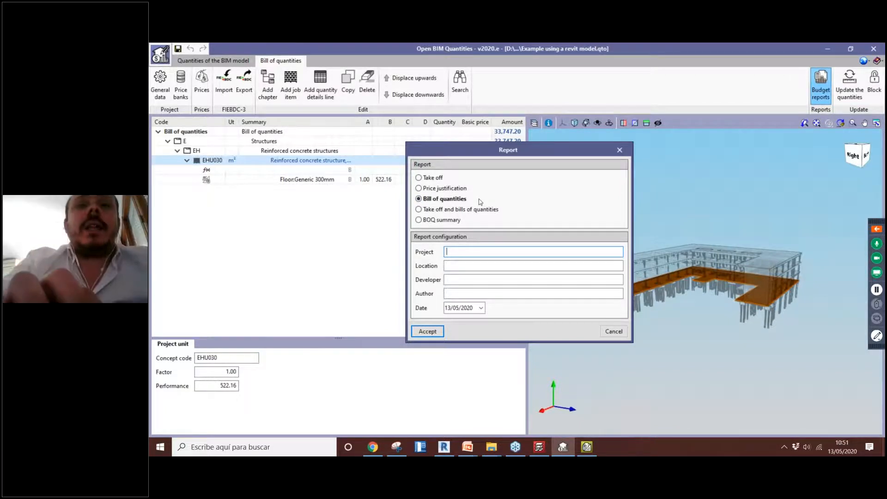
type("Name")
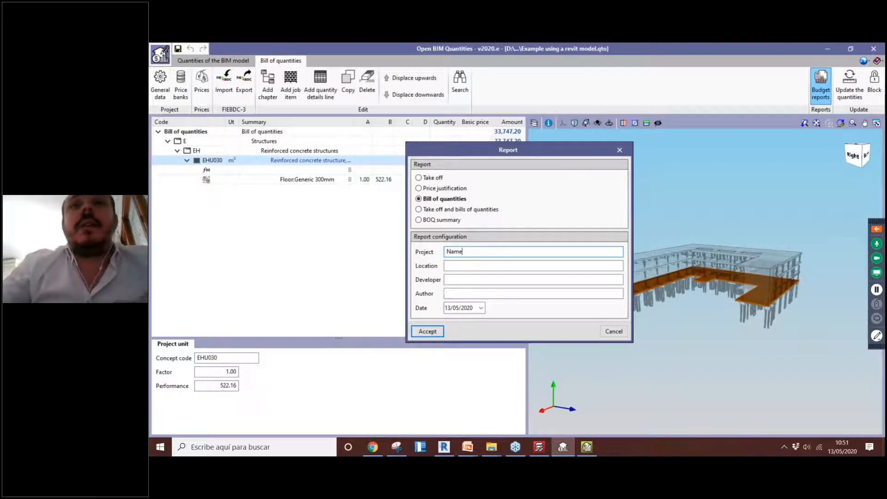
left_click(427, 331)
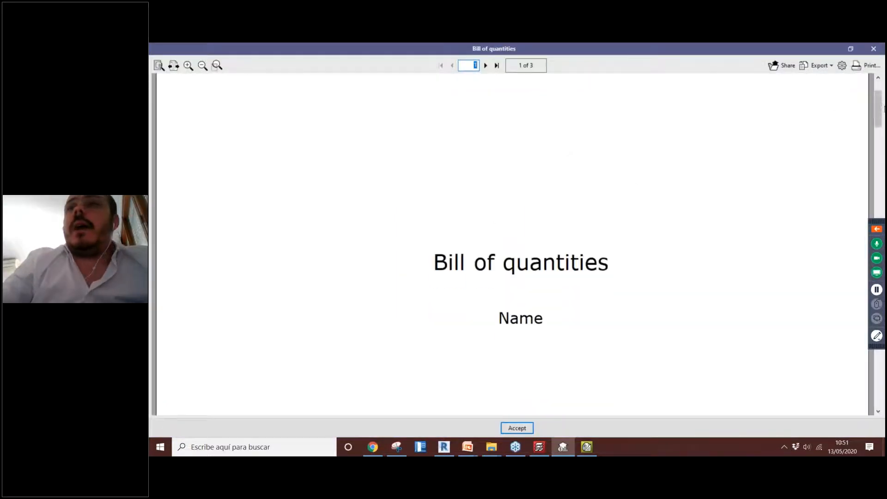
- Review the report through its third page and the available export formats, and close the report preview
left_click_drag(882, 109, 882, 342)
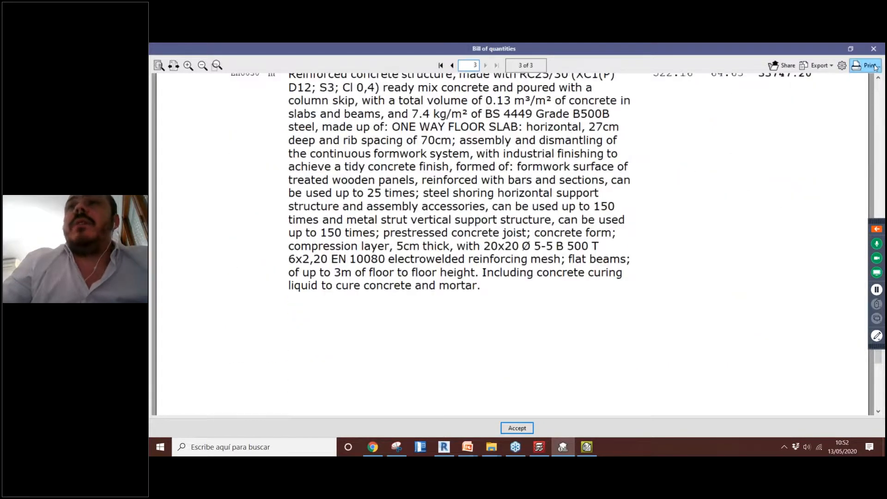
left_click(820, 69)
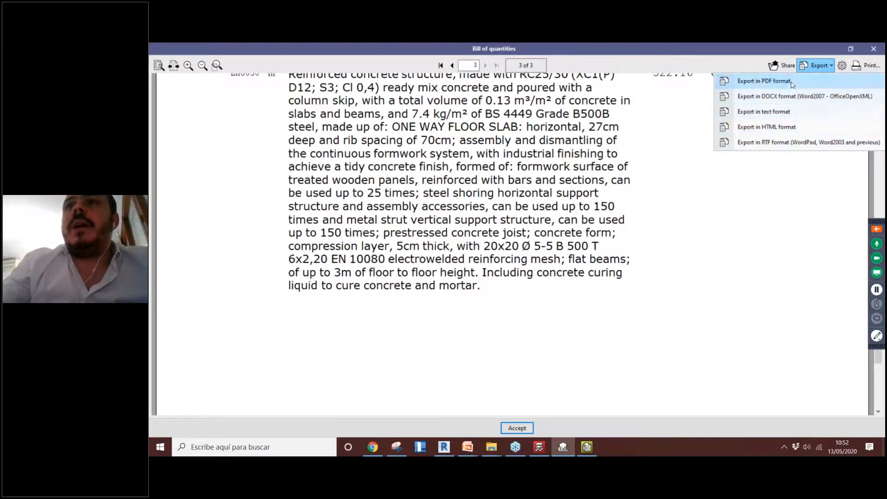
left_click(875, 49)
- Examine the FIEBDC-3 export options for the bill of quantities, and close them without exporting
left_click(244, 90)
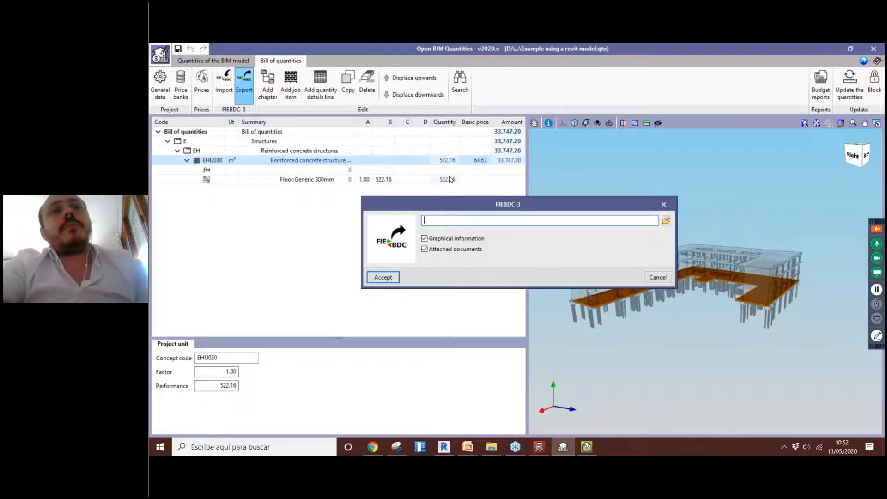
key("Escape")
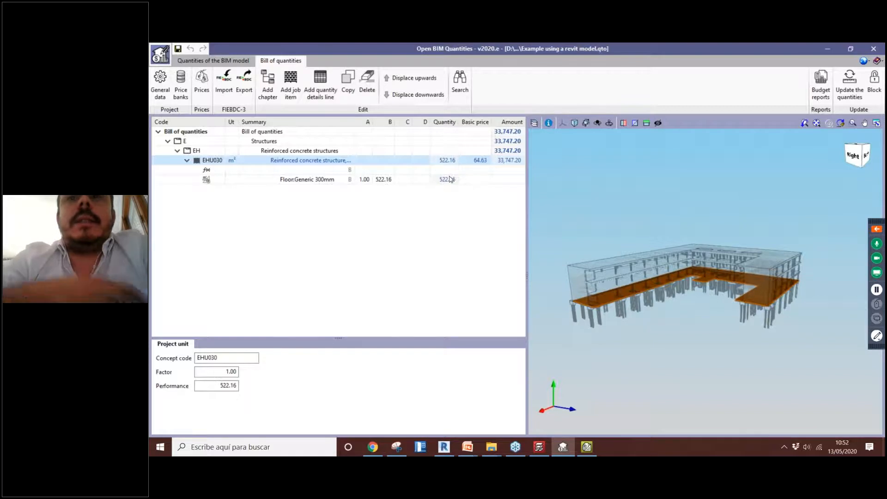
left_click_drag(457, 237, 457, 237)
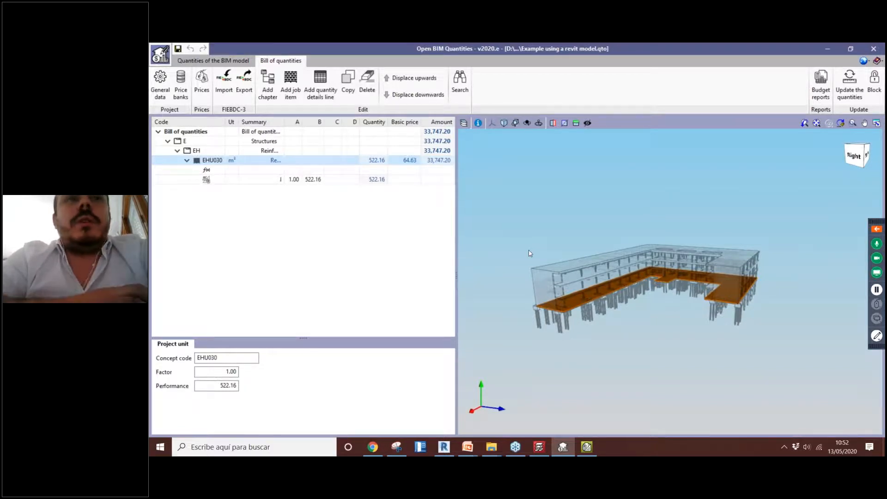
mouse_move(609, 253)
middle_mouse_down()
mouse_move(623, 277)
mouse_move(623, 254)
middle_mouse_up()
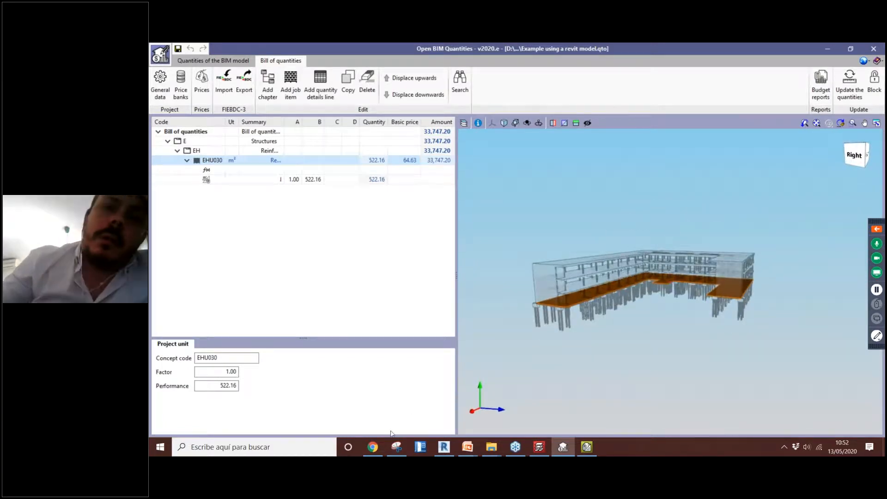
- Switch to Chrome and log in to BIMserver.center from the Plugin Open BIM - Revit page with the account e-mail and password
left_click(373, 447)
left_click(344, 49)
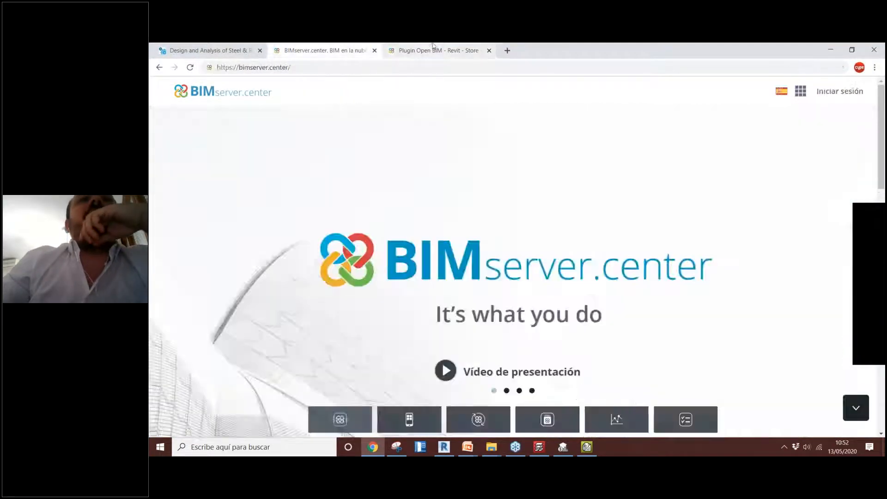
left_click(433, 49)
left_click(852, 92)
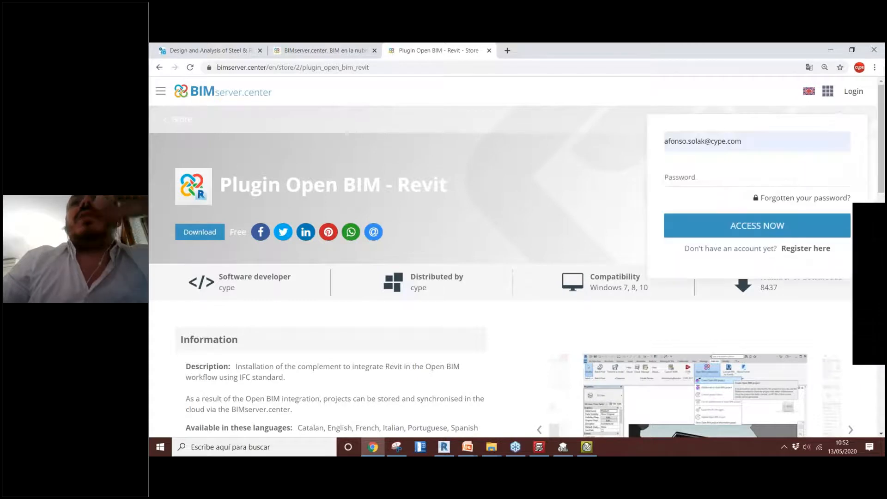
left_click(732, 180)
left_click(727, 201)
left_click(756, 225)
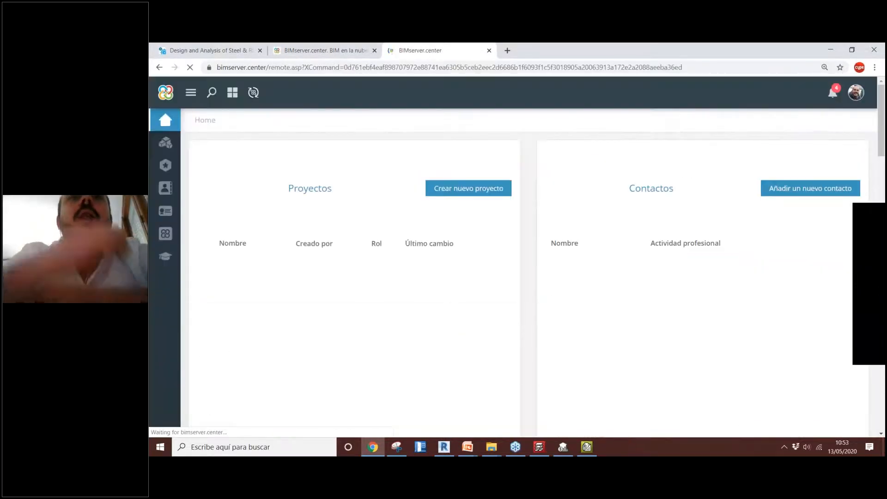
- Set the BIMserver.center account language to English (Inglés) in the profile preferences and save the profile
left_click(854, 99)
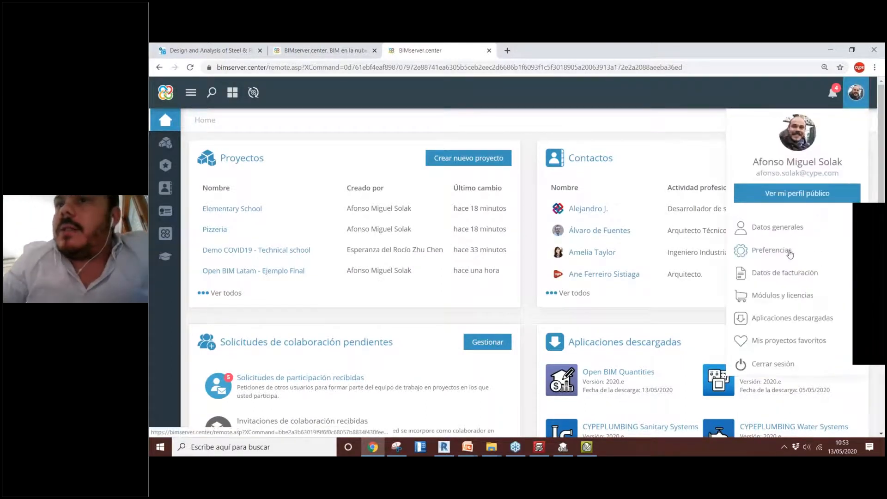
left_click(789, 252)
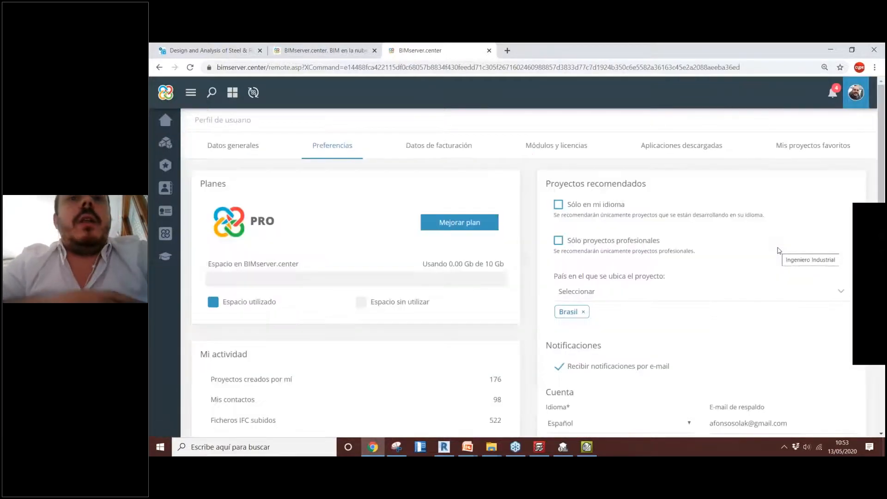
scroll(764, 275, "down", 3)
left_click(619, 277)
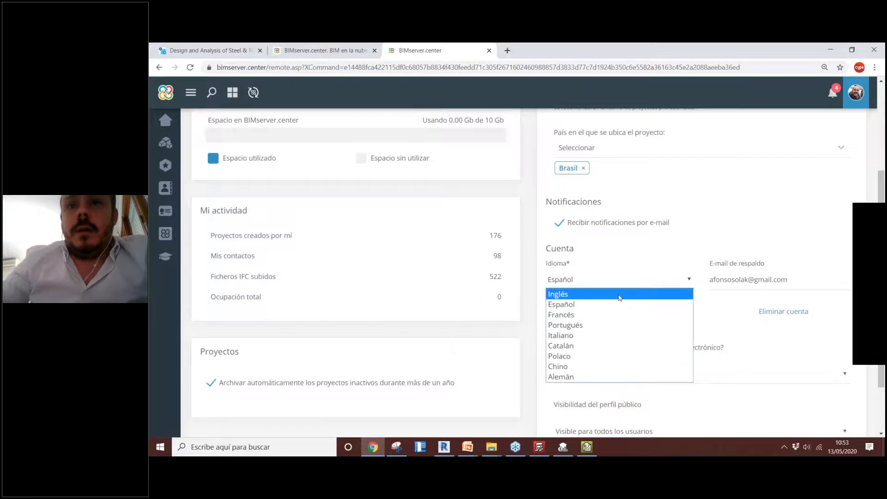
left_click(618, 289)
scroll(615, 308, "down", 1)
scroll(615, 309, "down", 1)
left_click(701, 394)
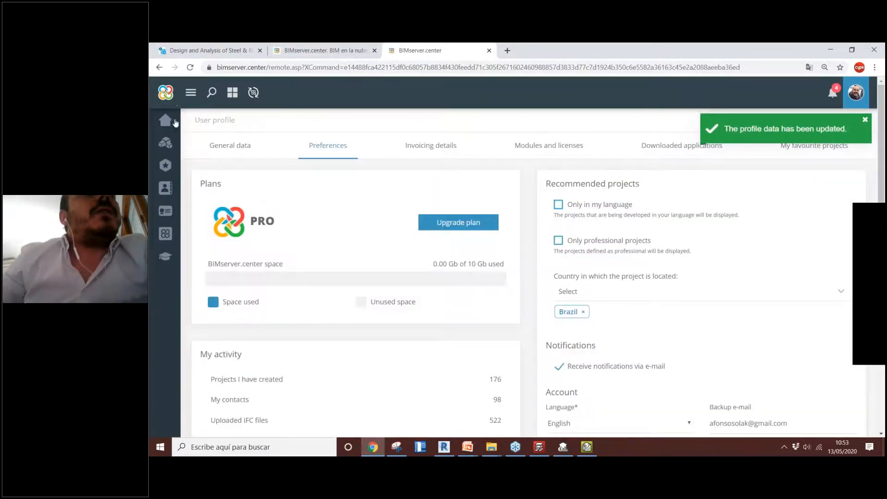
- Return to the BIMserver.center home page and examine its projects, contacts, collaboration requests and downloaded applications
left_click(181, 118)
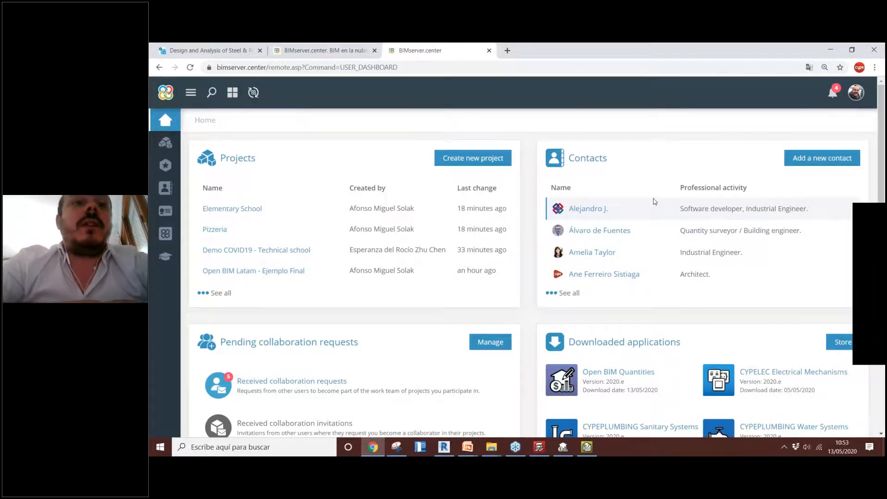
scroll(319, 278, "down", 3)
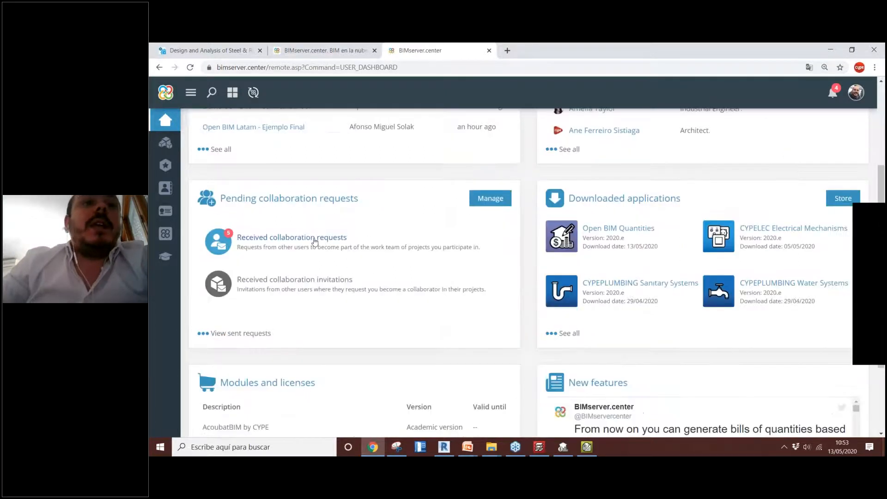
scroll(318, 280, "up", 2)
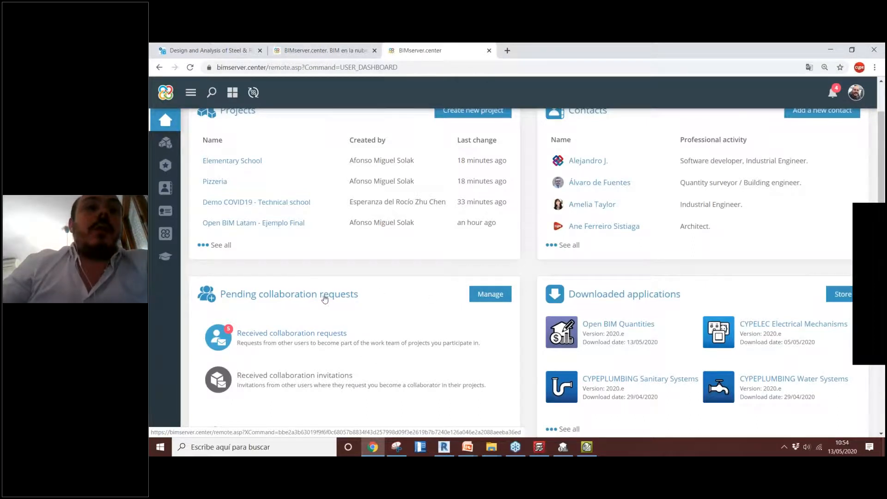
scroll(349, 317, "down", 1)
scroll(348, 317, "up", 1)
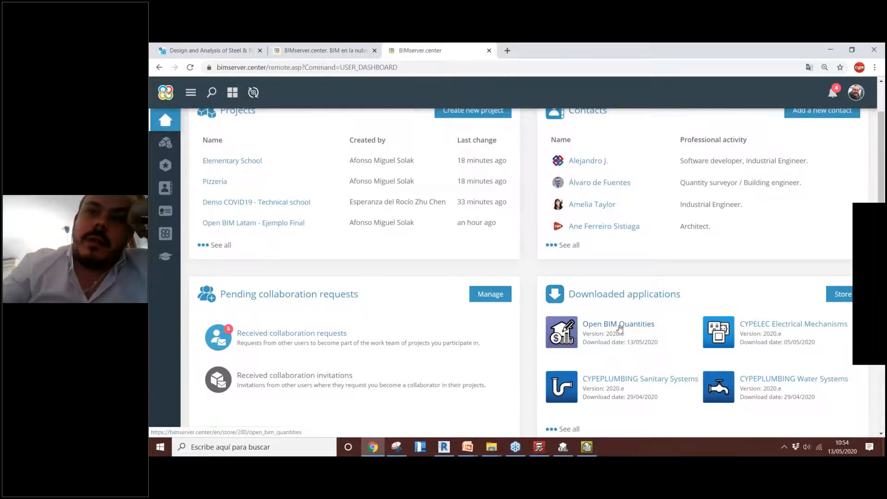
scroll(634, 314, "down", 1)
scroll(639, 271, "up", 2)
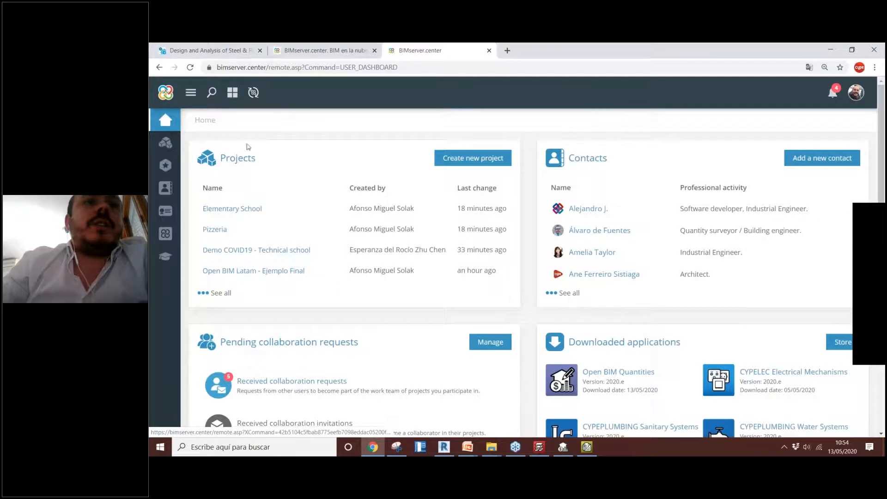
- Open the full project list, show 20 entries per page, and look through the active projects
left_click(167, 143)
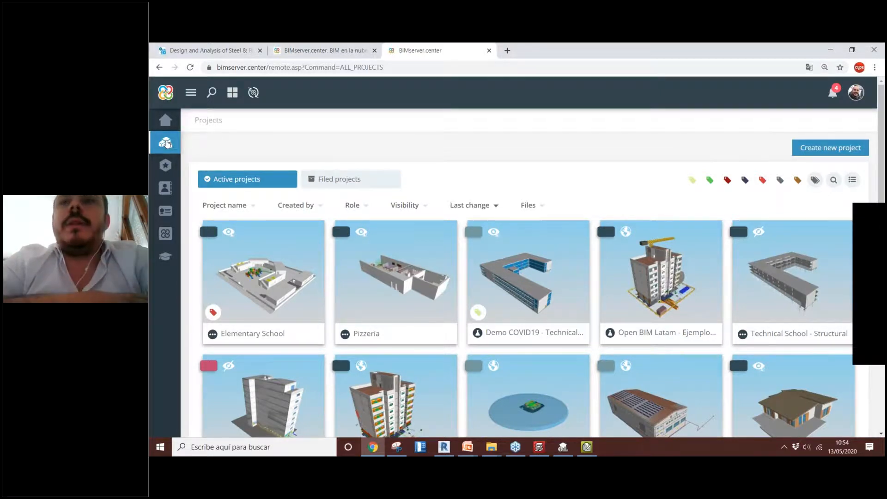
scroll(369, 171, "down", 2)
scroll(369, 172, "up", 1)
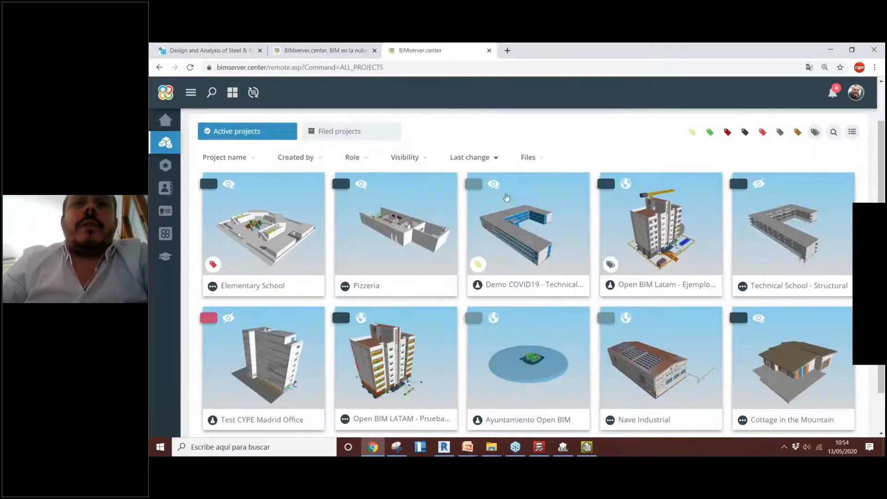
scroll(646, 194, "down", 1)
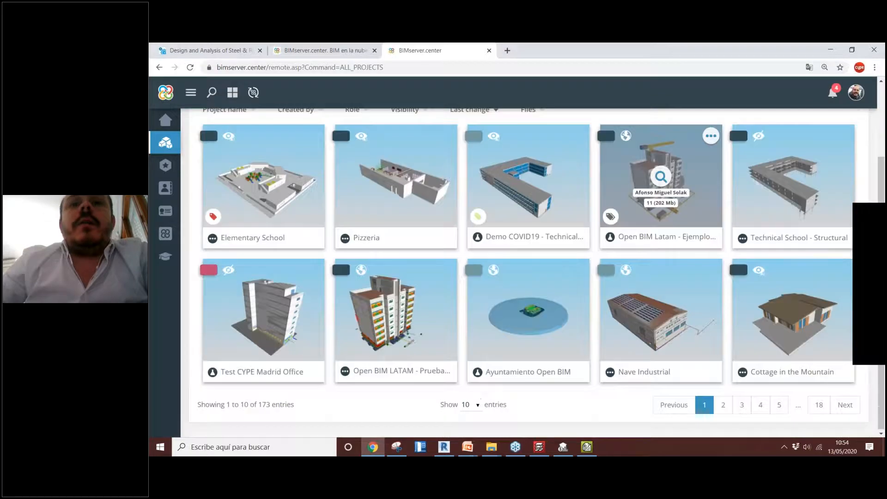
left_click(470, 404)
left_click(470, 383)
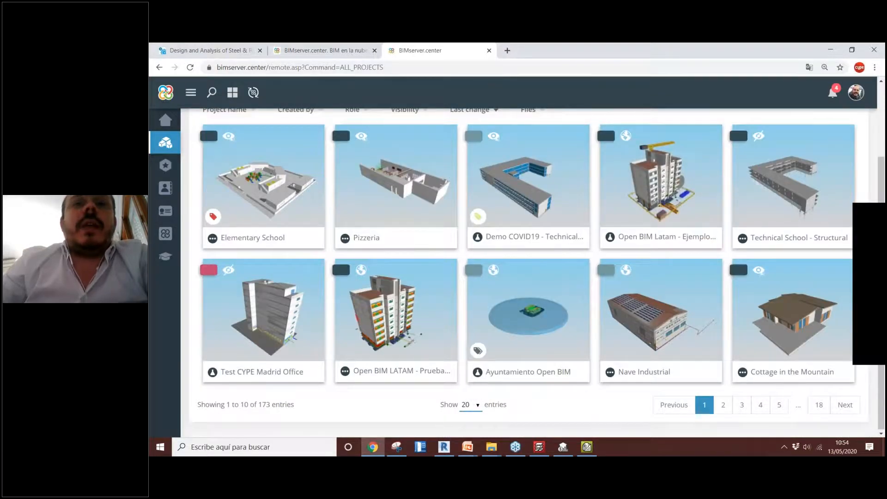
scroll(528, 259, "down", 7)
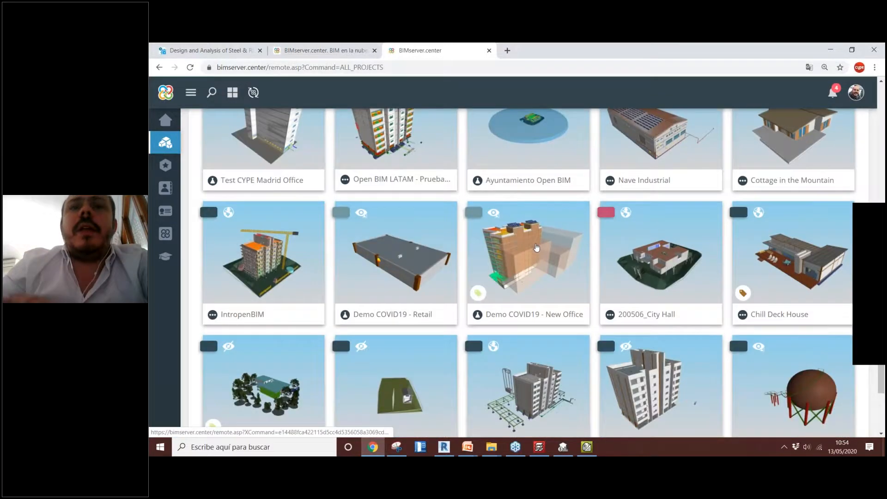
scroll(528, 240, "up", 7)
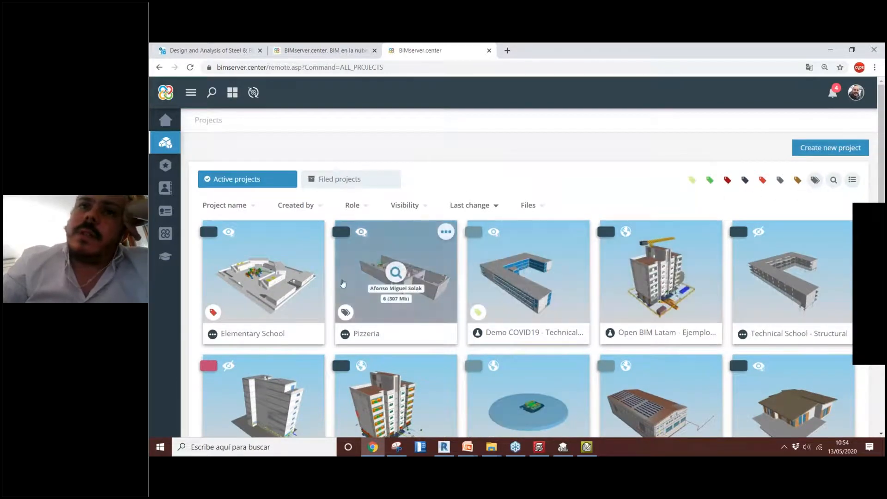
scroll(414, 323, "down", 2)
scroll(416, 314, "up", 2)
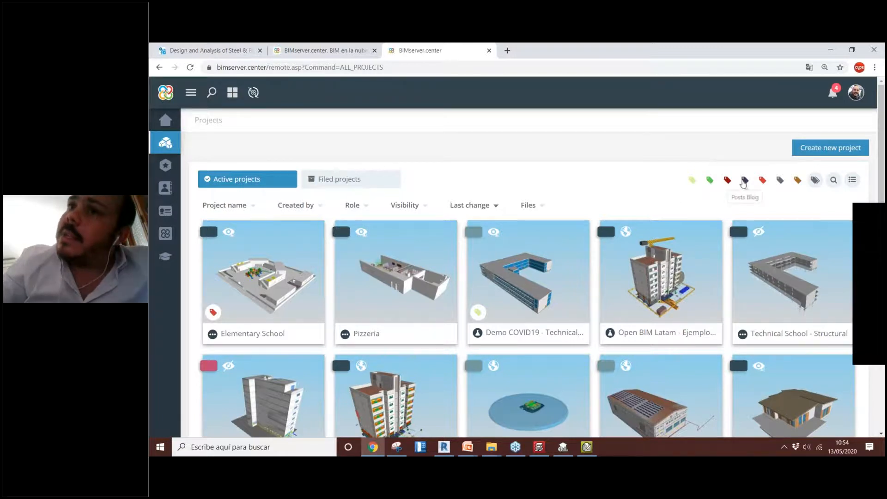
- Filter the active projects by the "Sketchup, Revit, Allplan, etc" tag and open the Tower - BIM Vision project
left_click(762, 181)
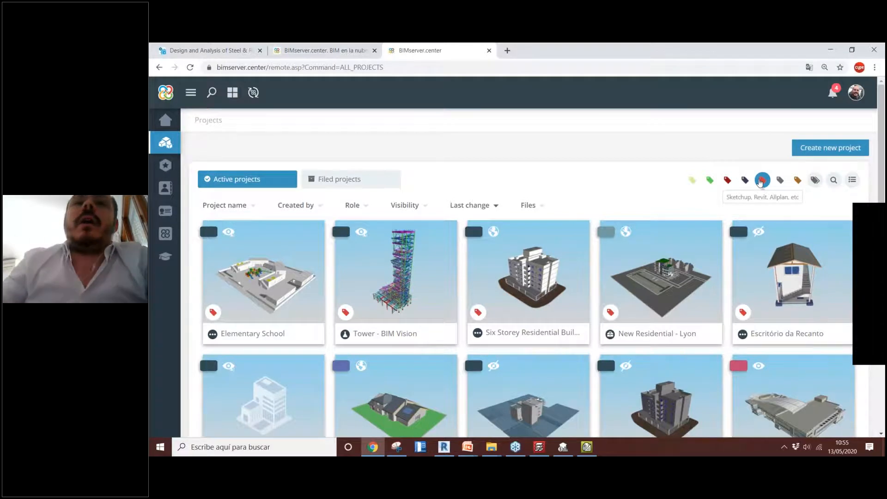
scroll(424, 208, "down", 1)
left_click(439, 236)
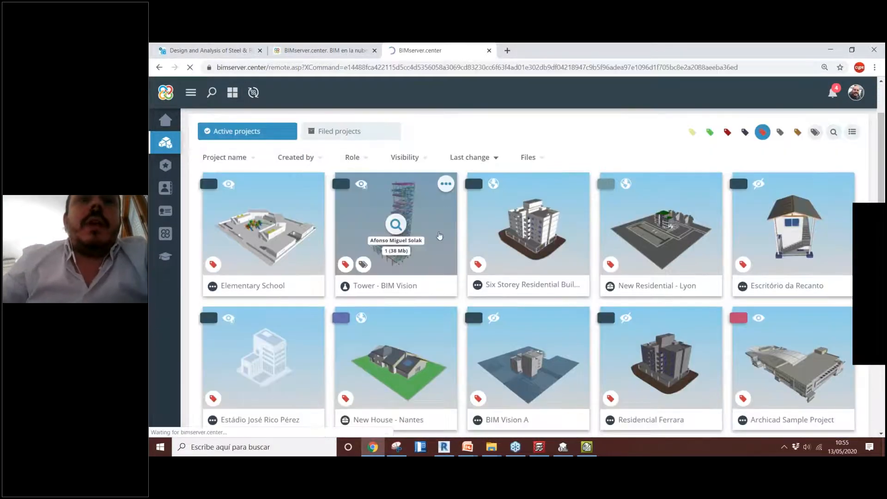
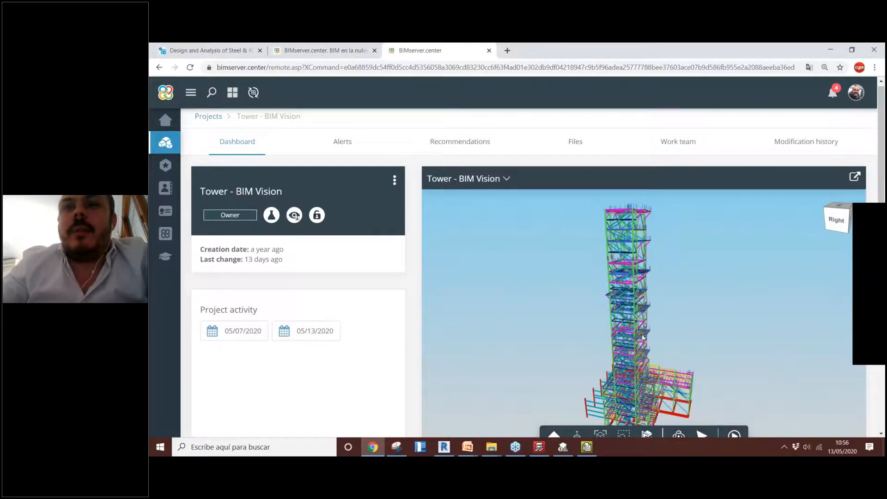
- Examine the steel tower model from several sides in the Tower - BIM Vision project's 3D viewer
left_click_drag(642, 338, 554, 319)
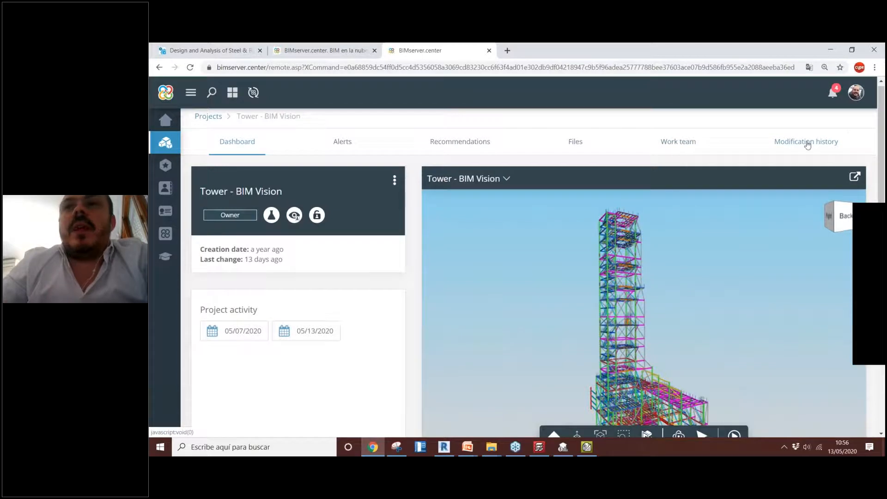
left_click_drag(881, 136, 881, 158)
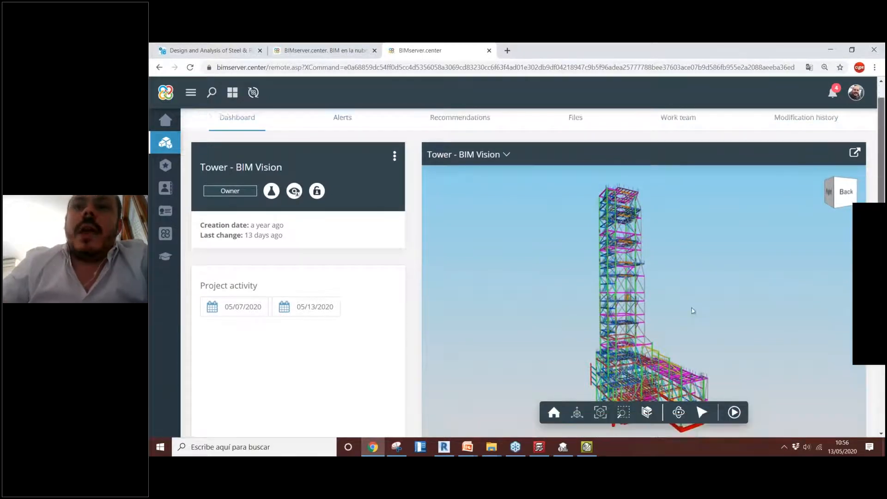
left_click_drag(666, 312, 675, 252)
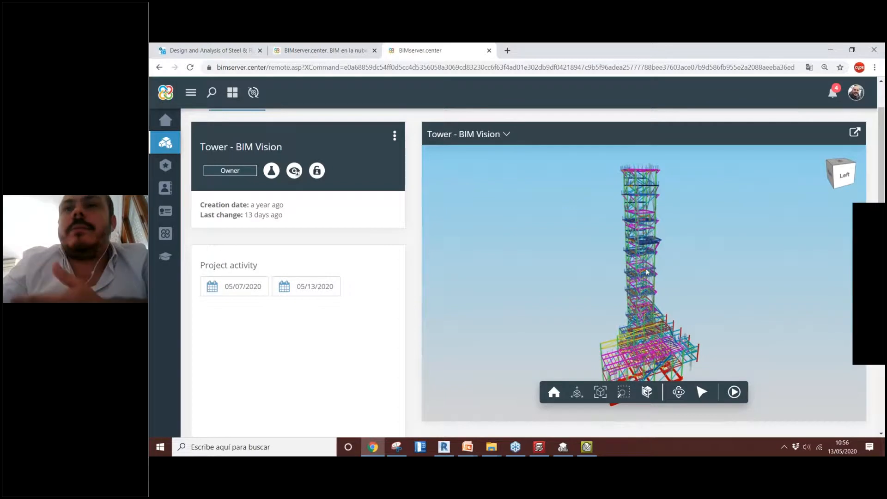
scroll(651, 257, "up", 2)
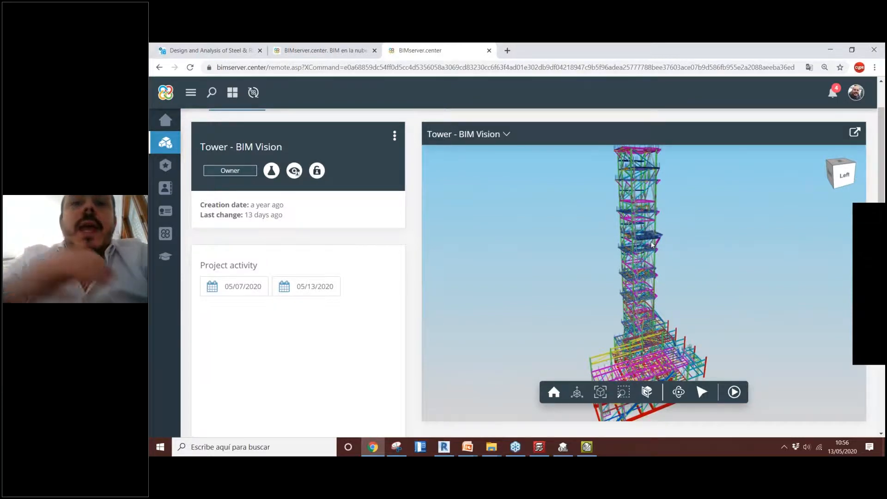
- Switch to Open BIM Quantities, save the Revit example, and create a newly named project up to its BIMserver.center project selection
left_click(562, 446)
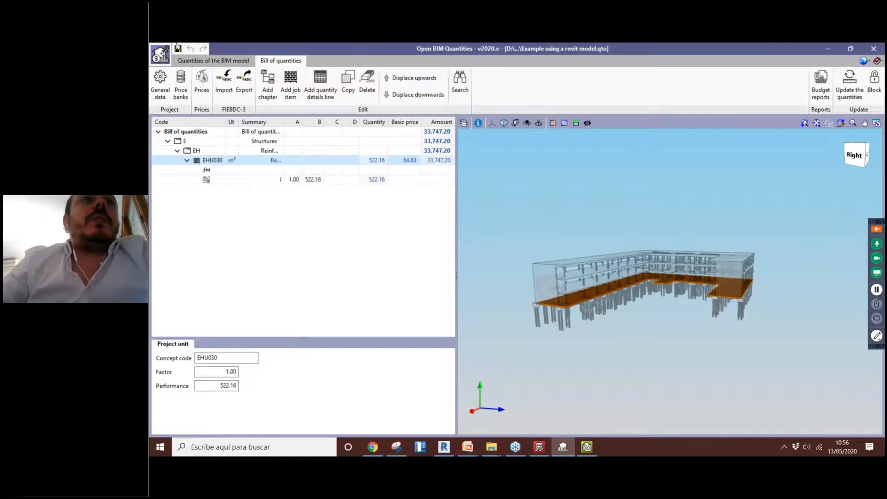
left_click(163, 52)
left_click(182, 75)
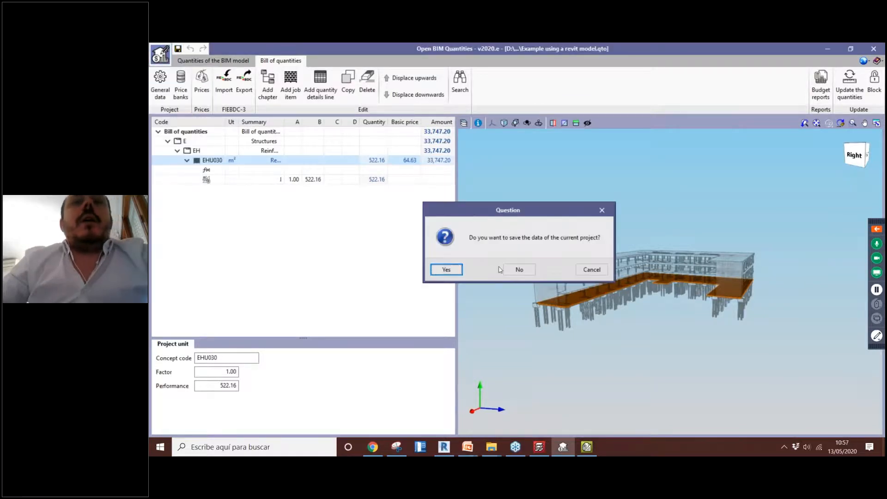
left_click(449, 269)
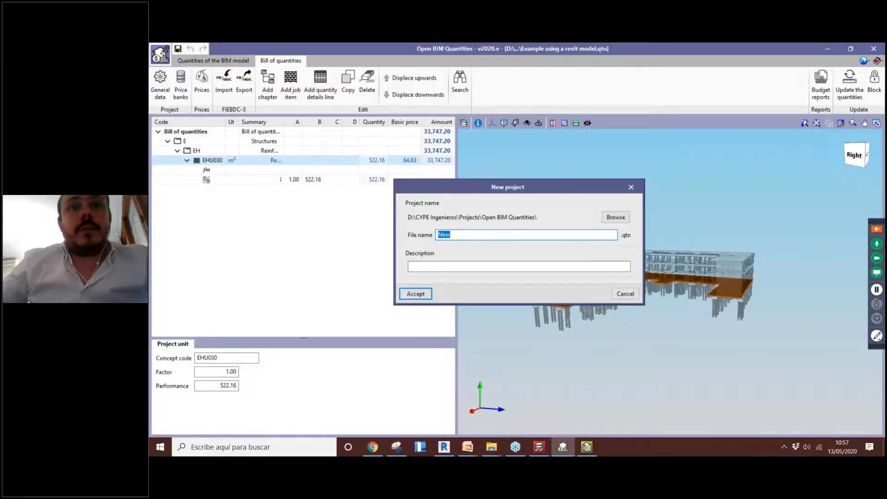
left_click(450, 234)
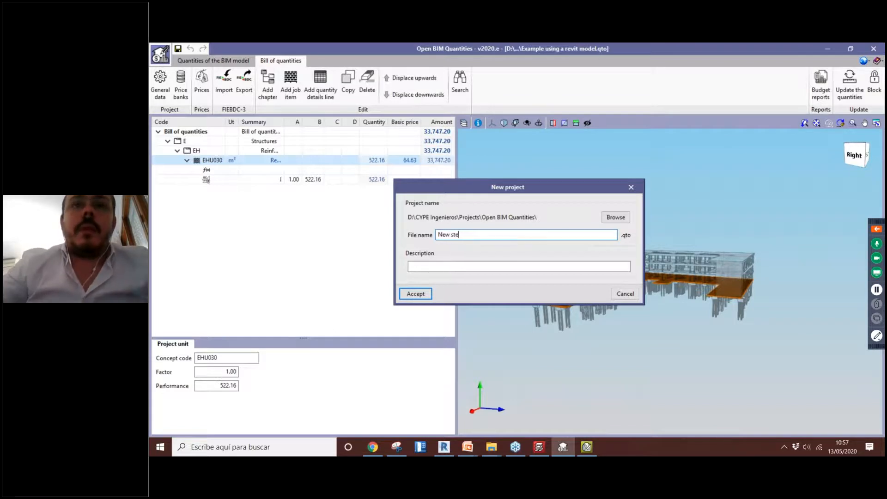
key("Return")
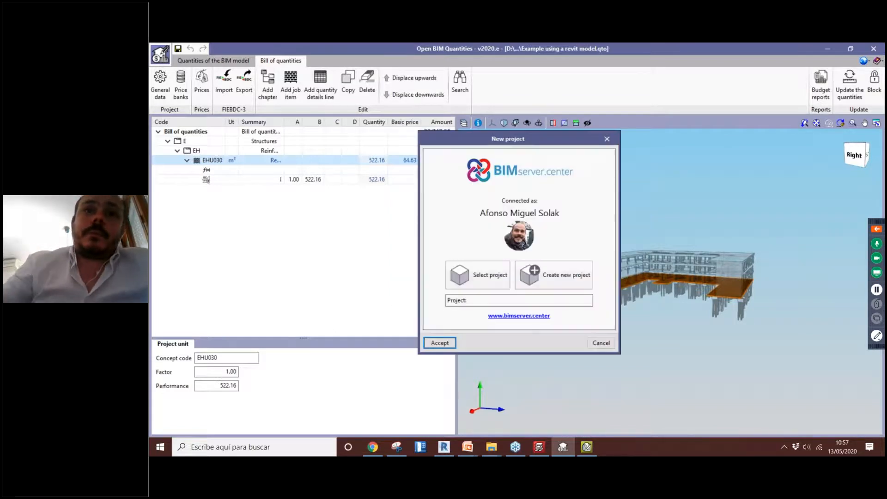
left_click(485, 279)
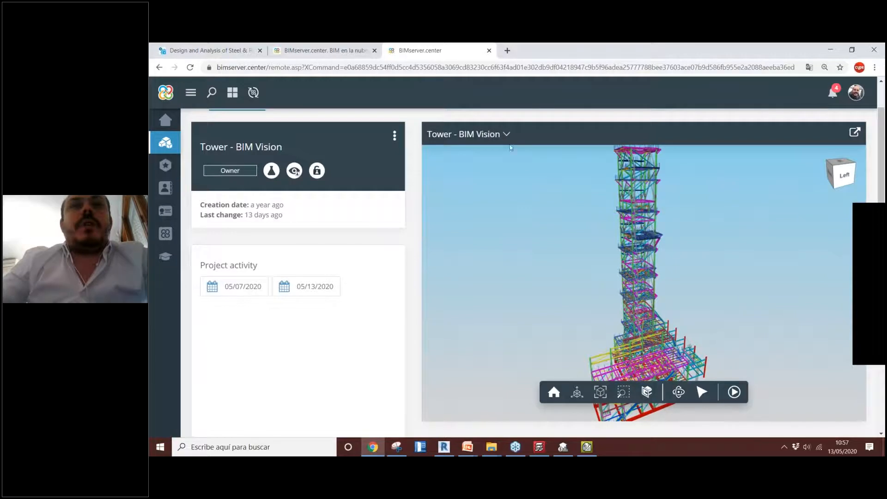
- Find and launch the BIMserver.center Sync application, and bring up its main window
left_click(785, 452)
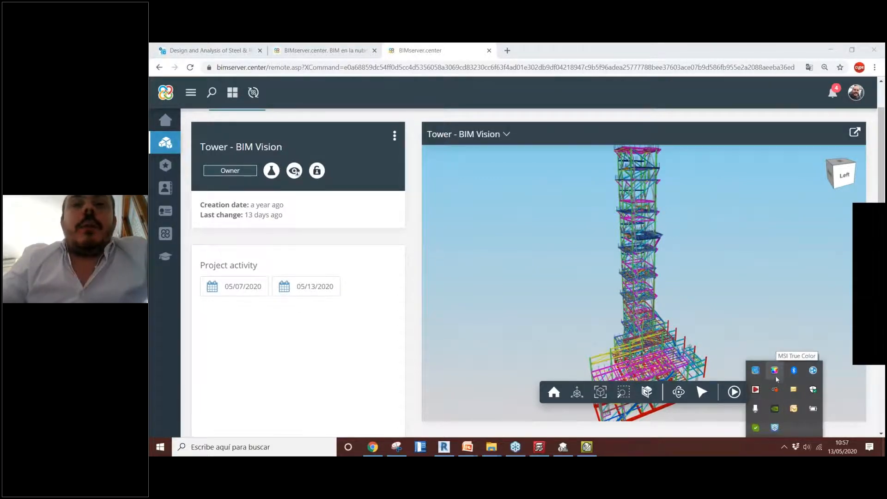
left_click(258, 447)
type("sync")
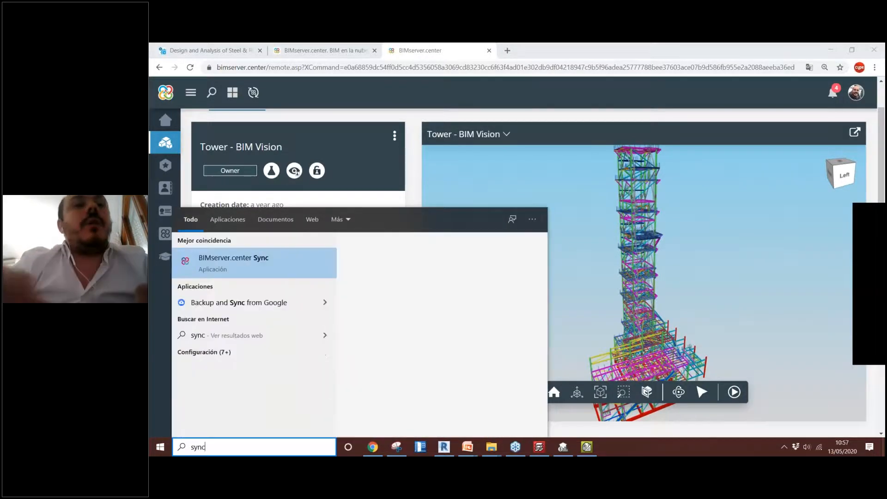
left_click(259, 261)
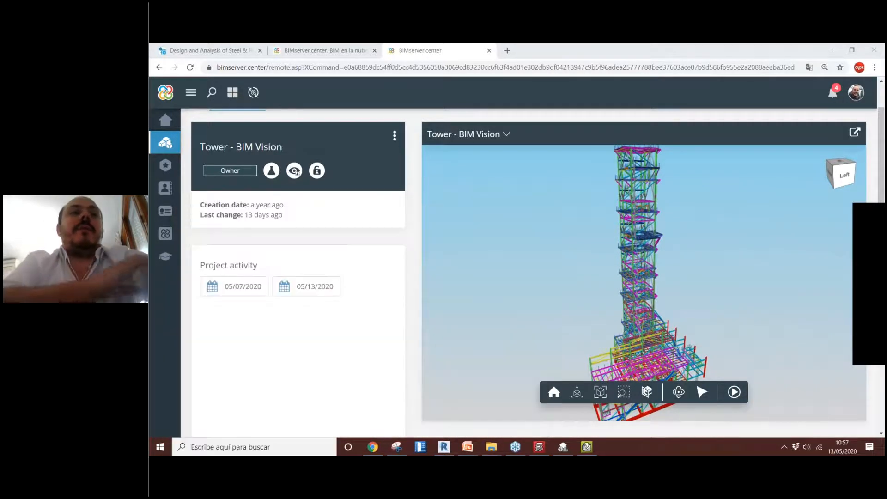
left_click(784, 446)
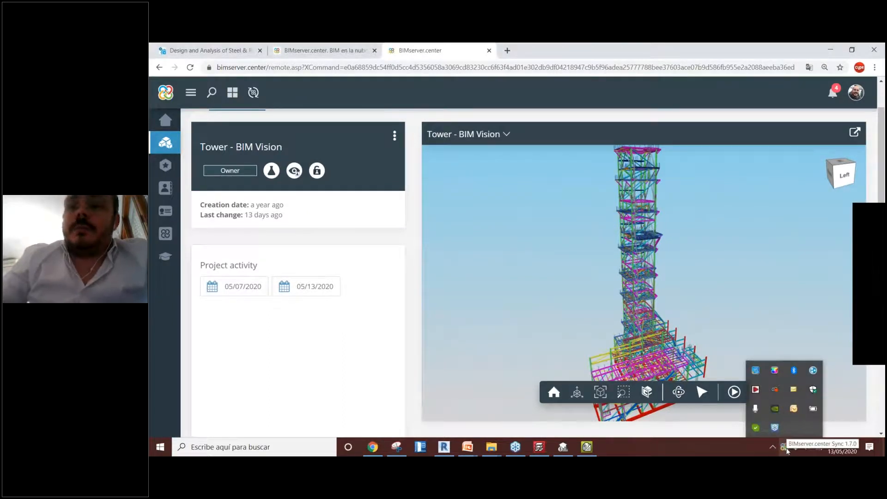
double_click(784, 447)
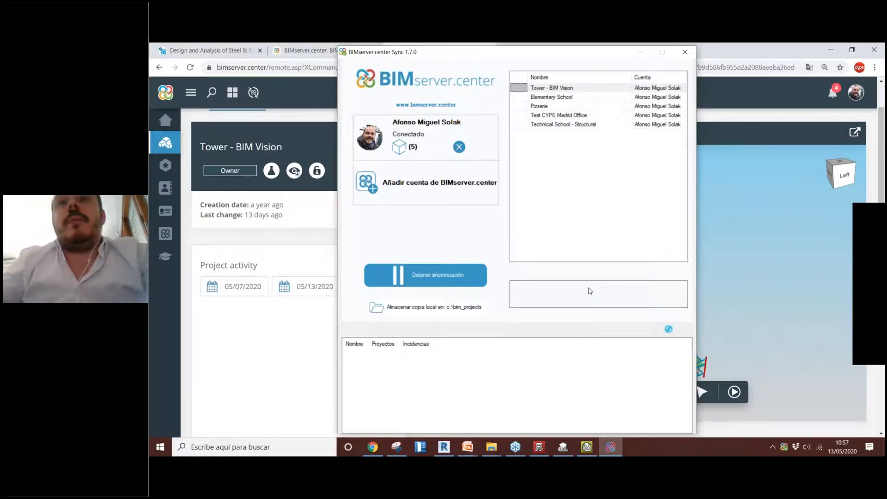
- Examine the synchronised projects in BIMserver.center Sync and the full list of projects available for syncing, including Tower - BIM Vision
left_click_drag(543, 55, 357, 72)
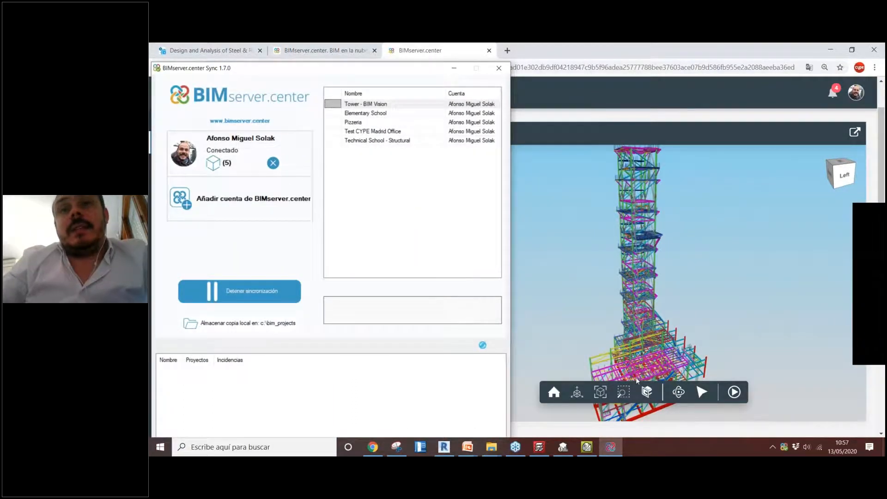
mouse_move(593, 455)
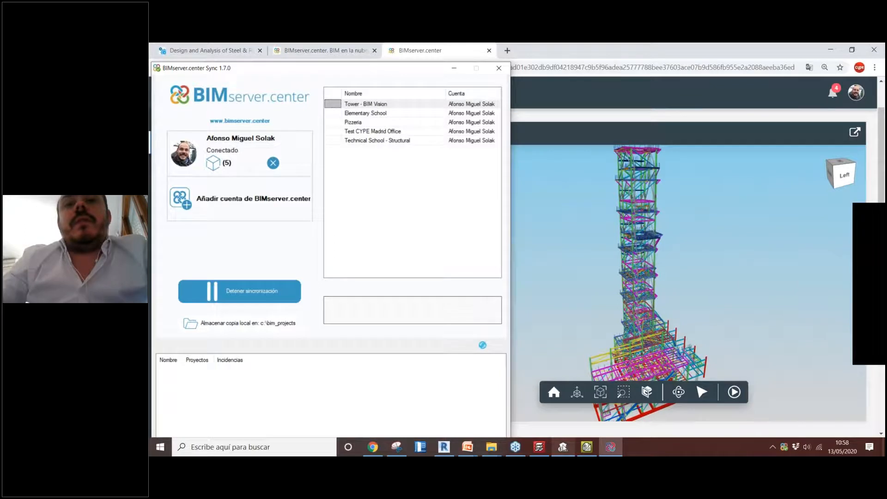
left_click_drag(409, 73, 517, 80)
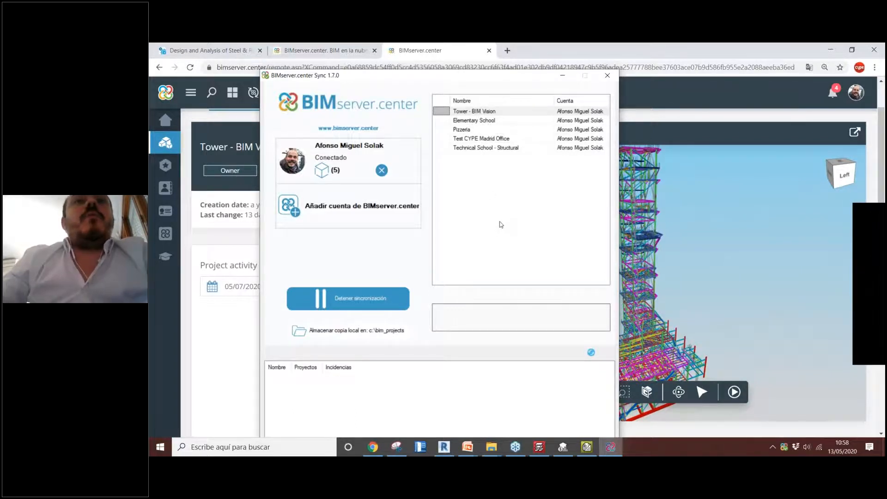
left_click(322, 170)
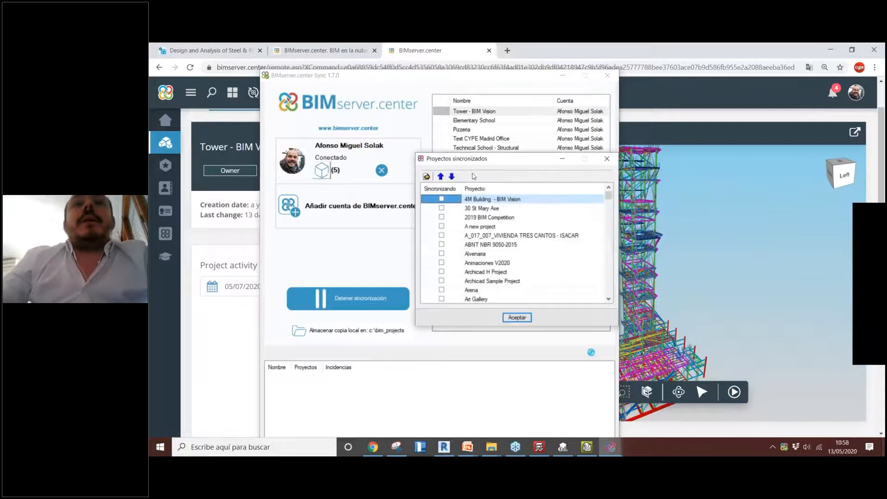
left_click_drag(607, 201, 619, 295)
left_click(607, 160)
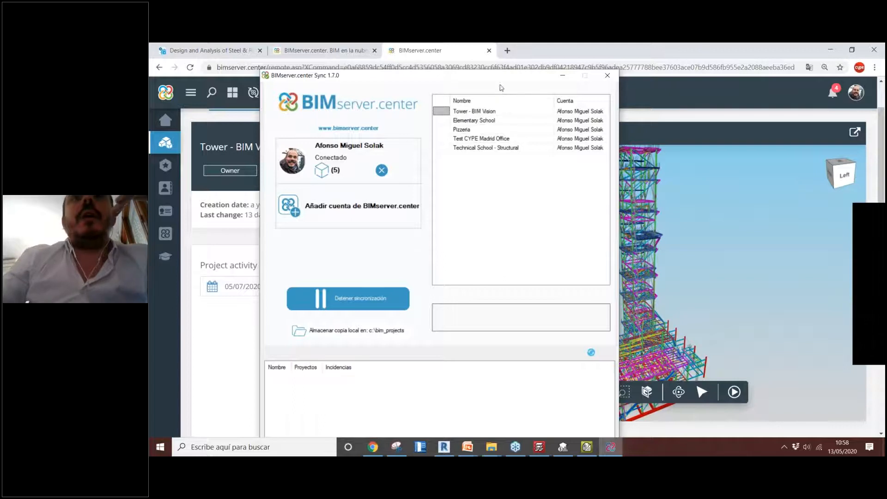
left_click(475, 112)
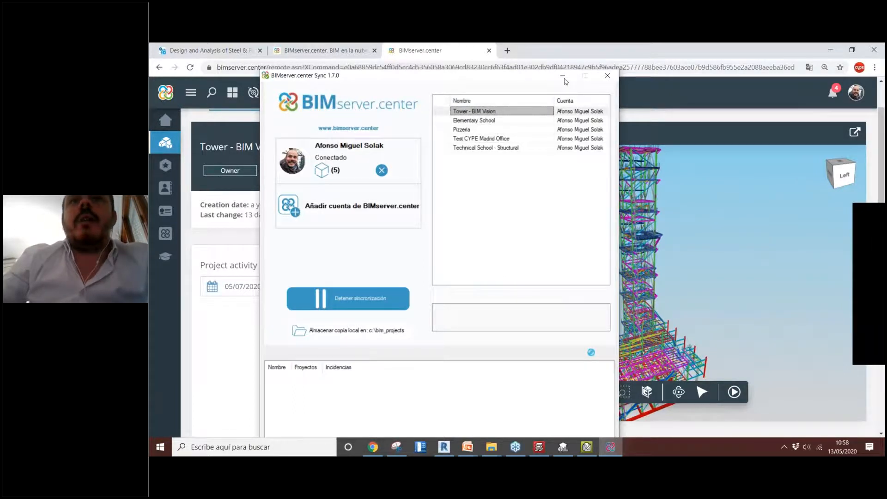
left_click(562, 79)
- Back in Open BIM Quantities, search the BIMserver.center projects for "tower" and link the new project to Tower - BIM Vision
left_click(562, 447)
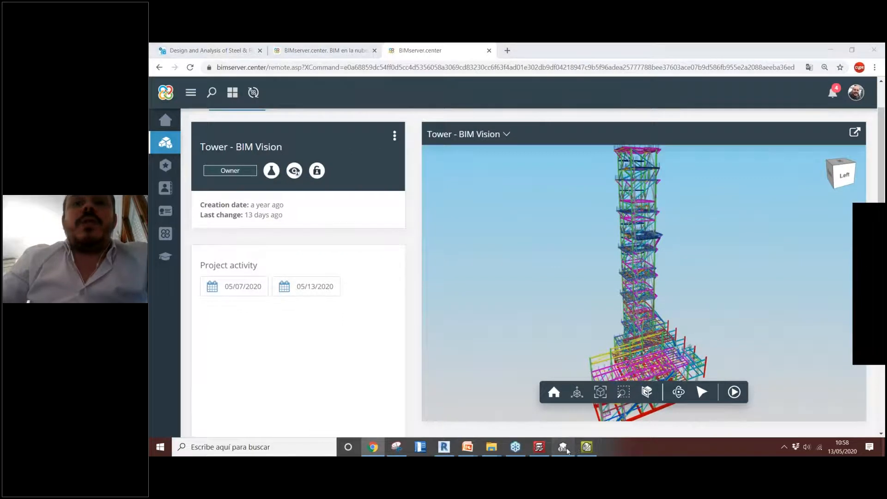
left_click(489, 276)
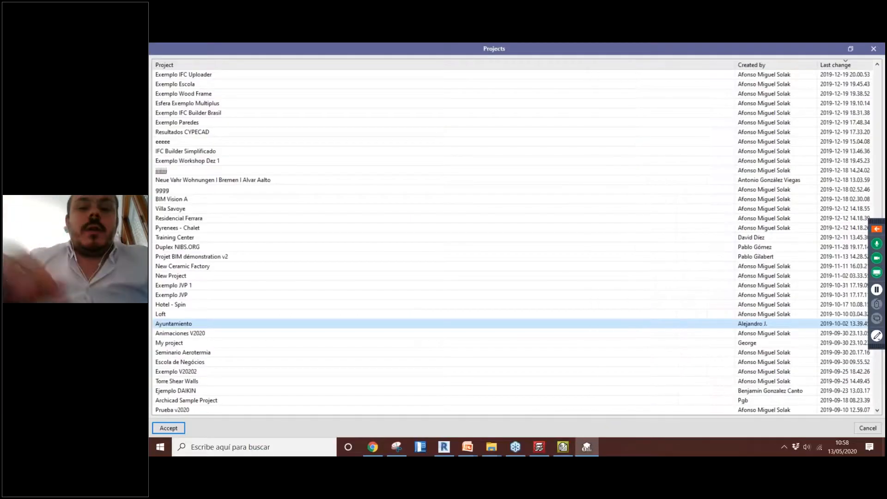
left_click(299, 161)
type("toe")
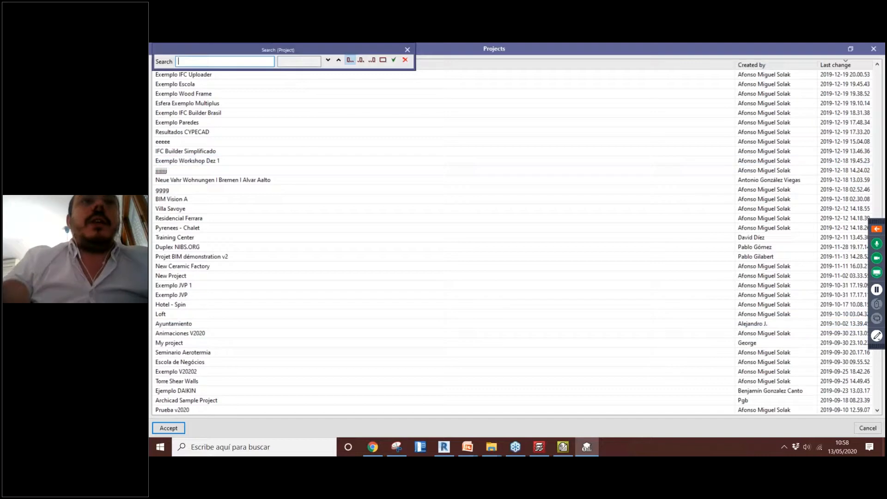
key("BackSpace")
type("wer.")
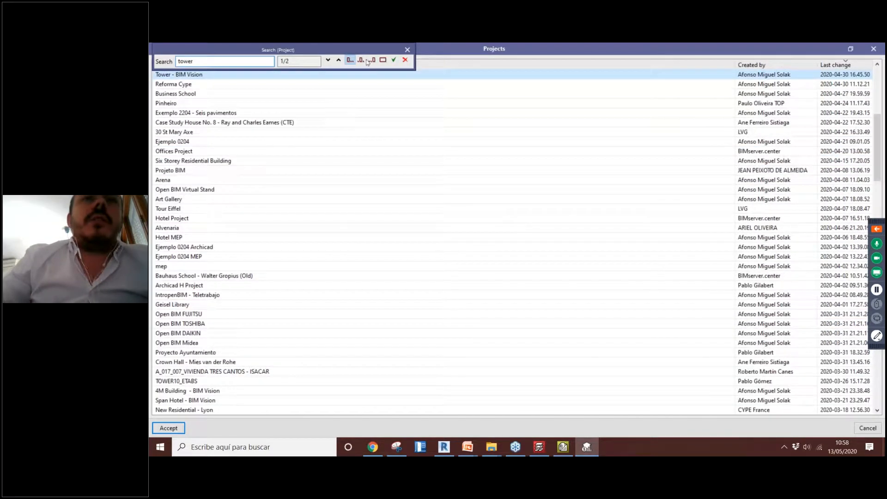
left_click(328, 59)
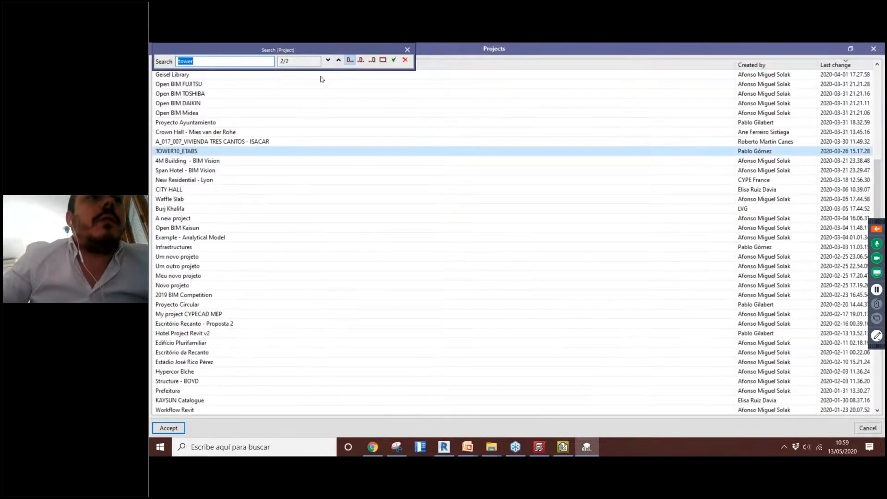
left_click(339, 60)
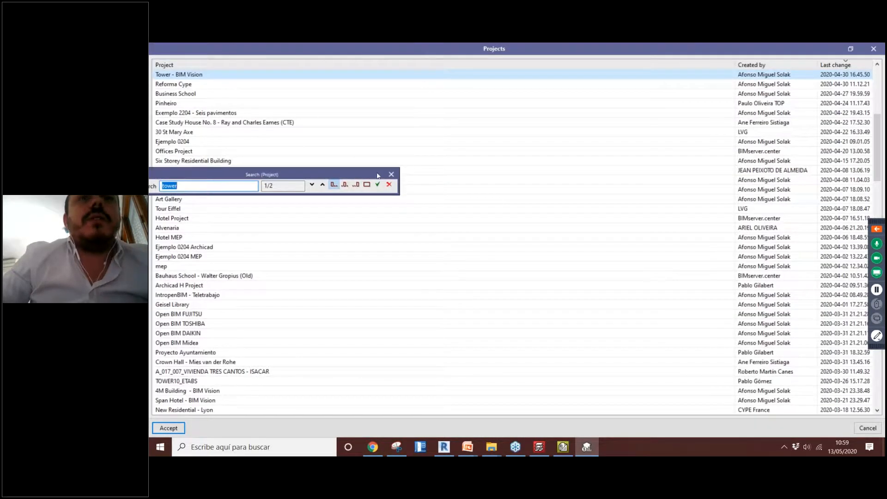
left_click(391, 174)
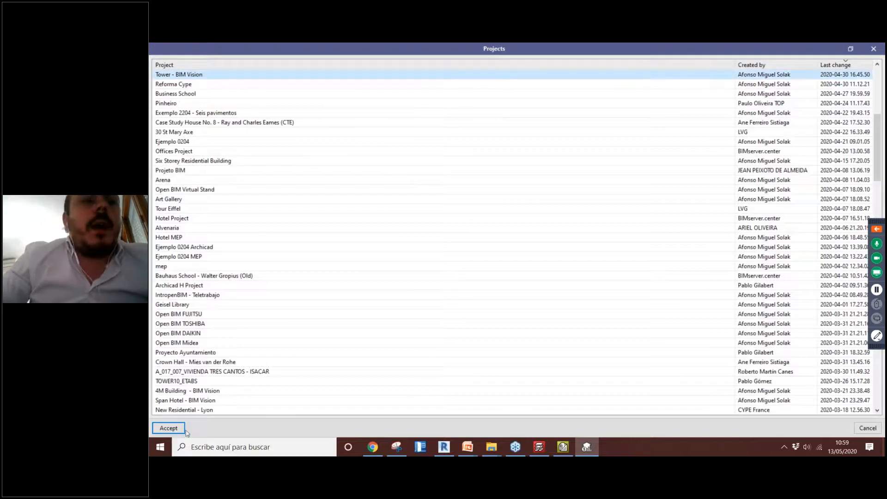
left_click(168, 428)
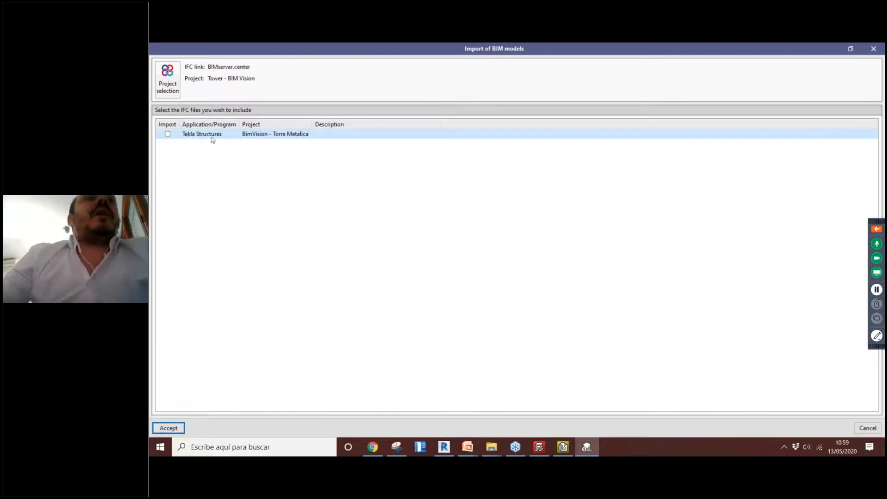
- Import the Tekla Structures IFC model "BimVision - Torre Metalica" into the new project
left_click(168, 134)
left_click(177, 429)
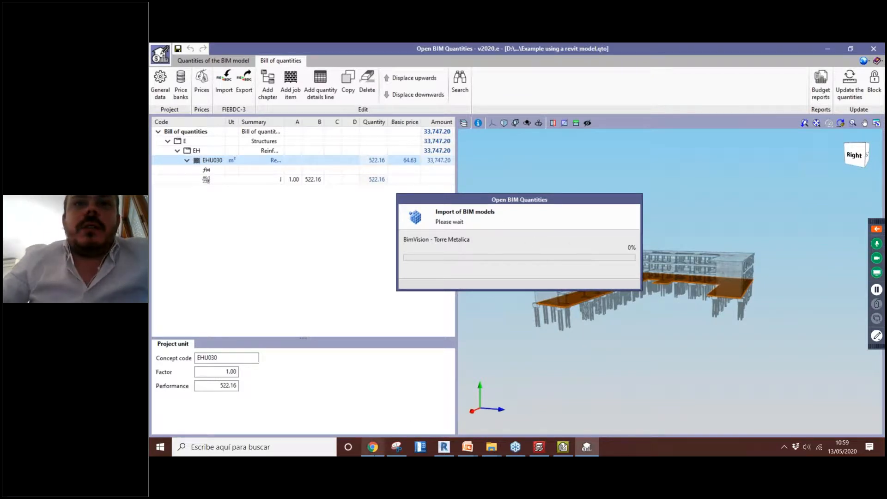
- Switch to BIMserver.center in the browser and examine the files of the Tower - BIM Vision project
left_click(372, 446)
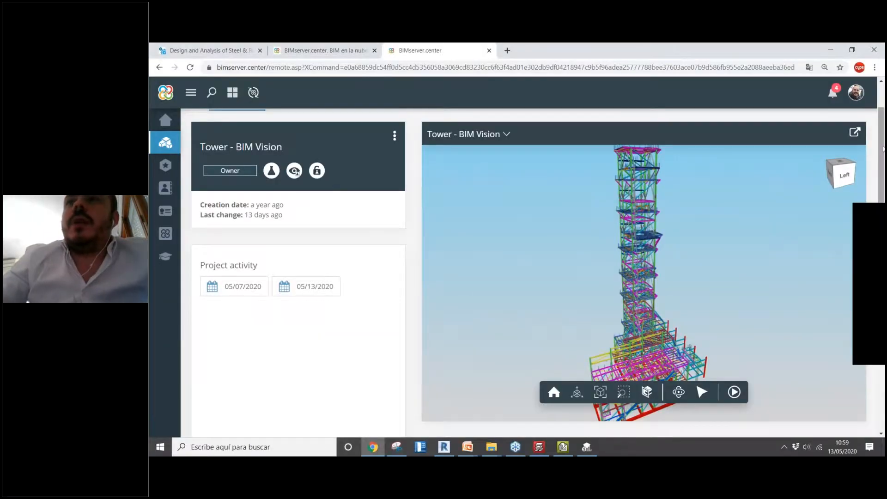
scroll(883, 148, "up", 2)
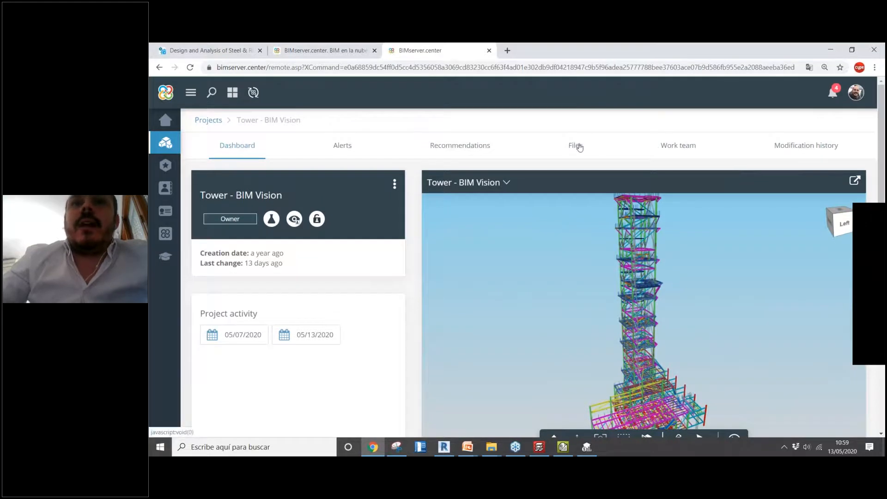
left_click(579, 147)
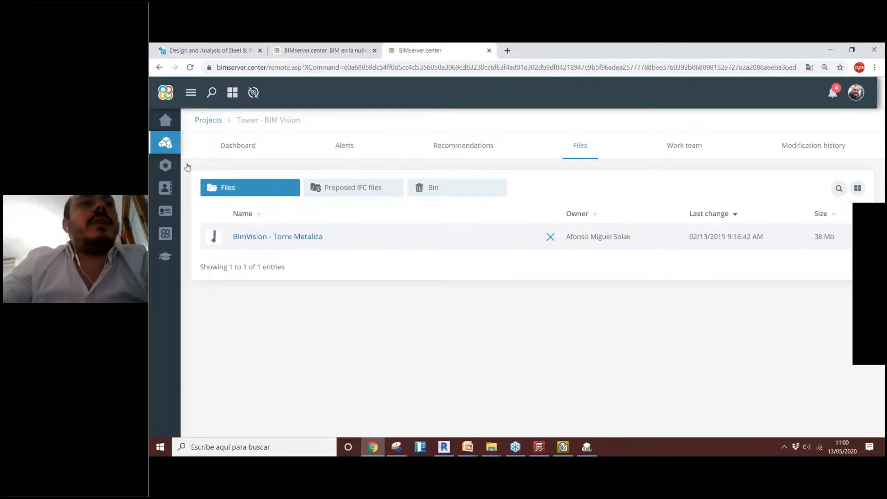
- Return to the full list of active projects and open the Open BIM LATAM - Pruebas iniciales project
left_click(170, 145)
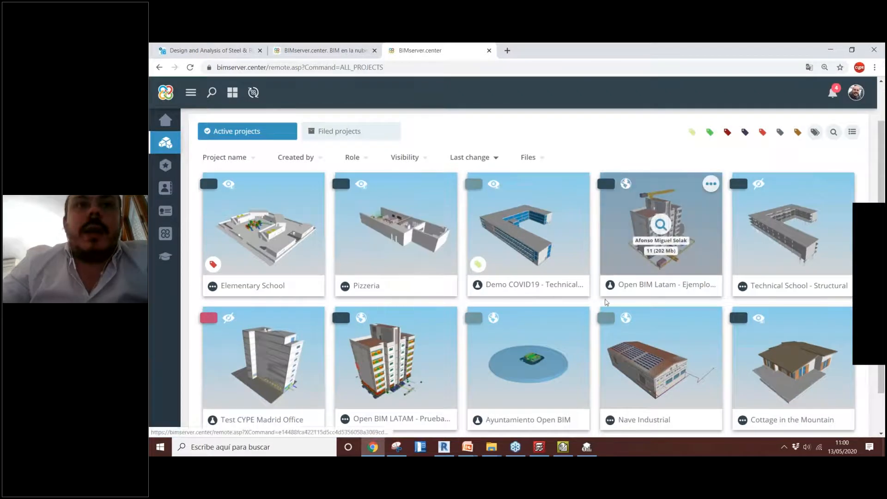
scroll(483, 367, "down", 2)
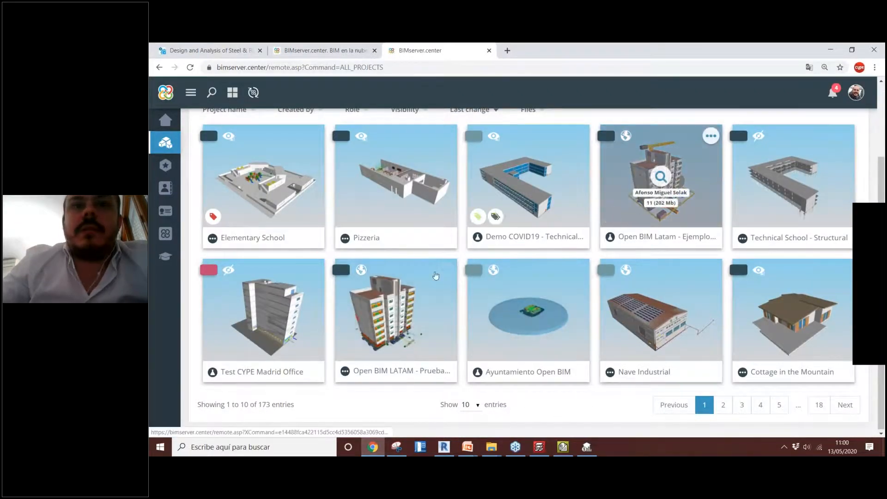
left_click(419, 294)
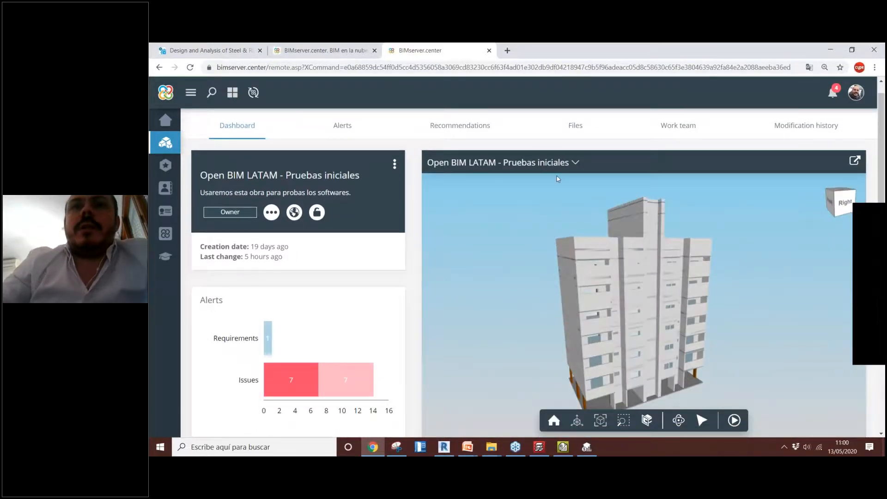
- Make the Carpinterías and Mobiliario COSTA RICA models visible in the project's 3D view
left_click(574, 164)
scroll(812, 209, "down", 1)
scroll(736, 212, "up", 1)
left_click_drag(808, 212, 809, 292)
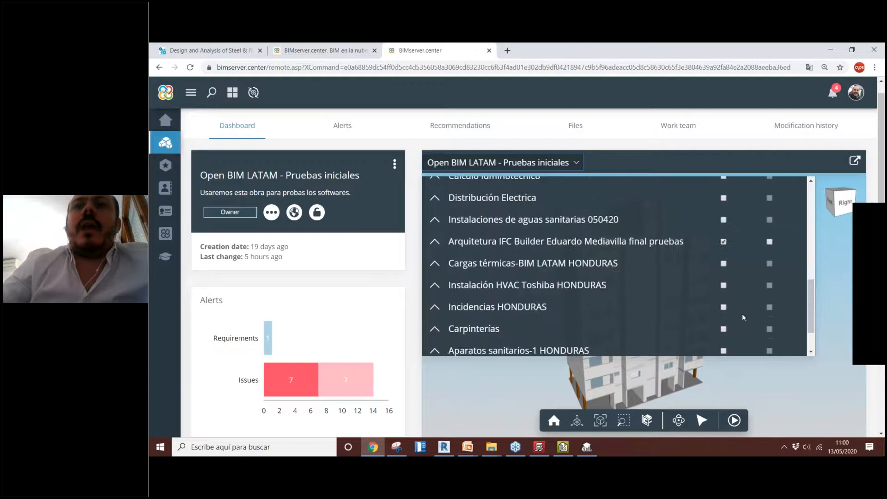
left_click(723, 328)
scroll(723, 300, "down", 1)
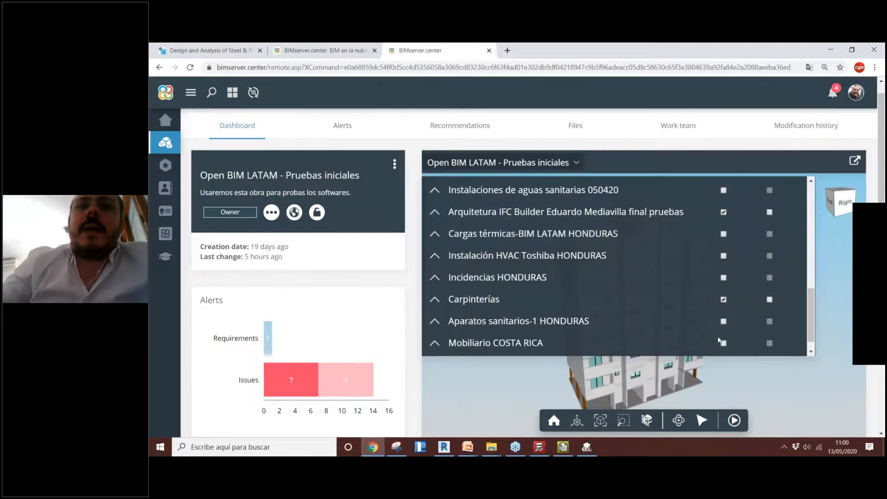
left_click(724, 343)
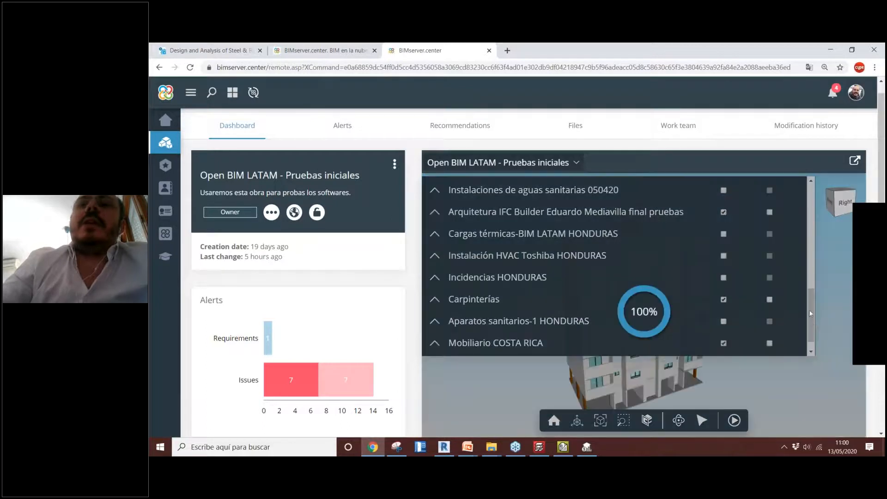
- Show the Mobiliario and Estructura models in the 3D view and hide the Arquitetura model
scroll(812, 298, "up", 5)
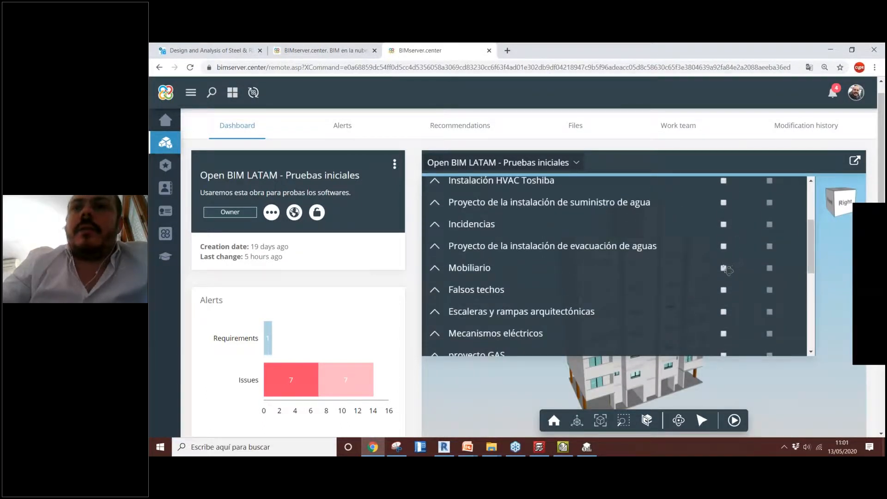
left_click(724, 268)
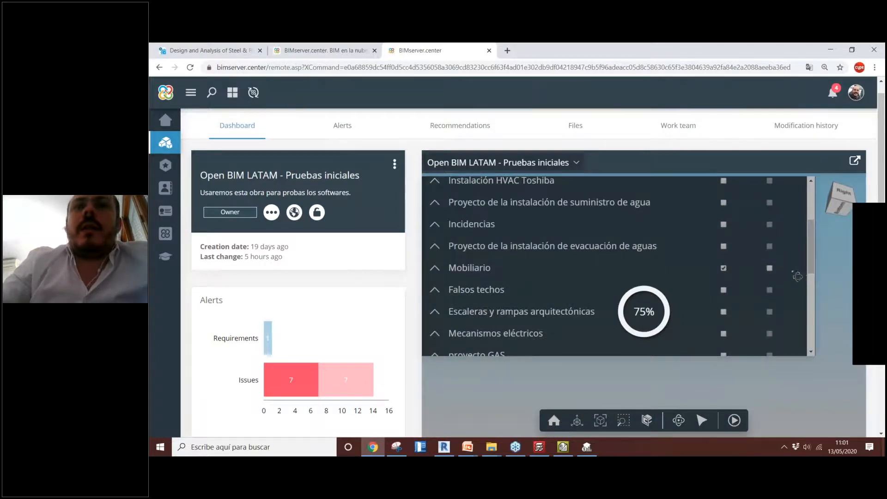
scroll(809, 217, "up", 3)
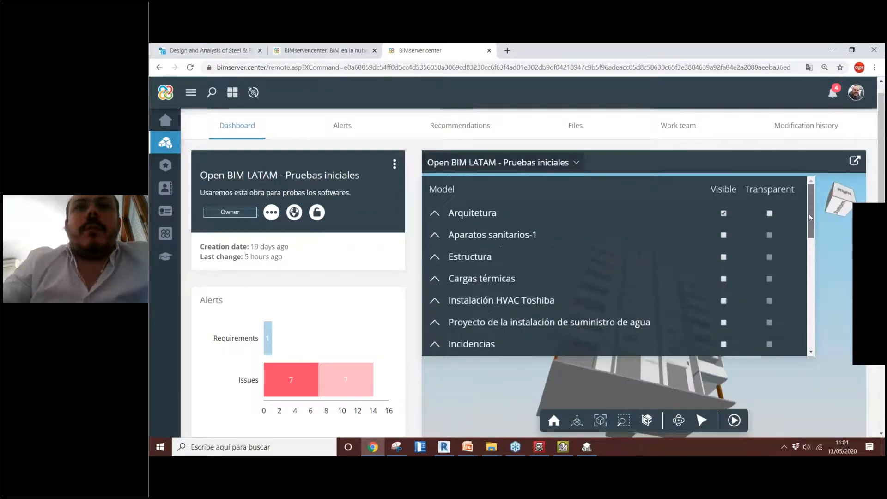
left_click(723, 256)
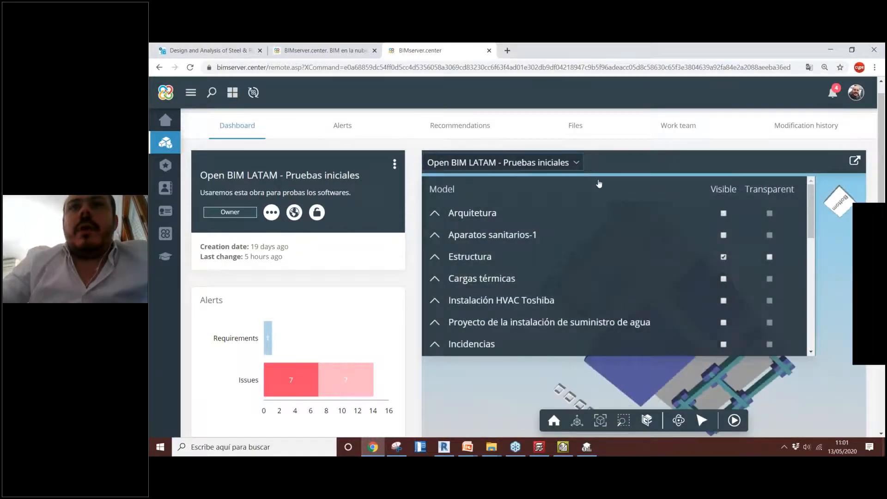
left_click(577, 162)
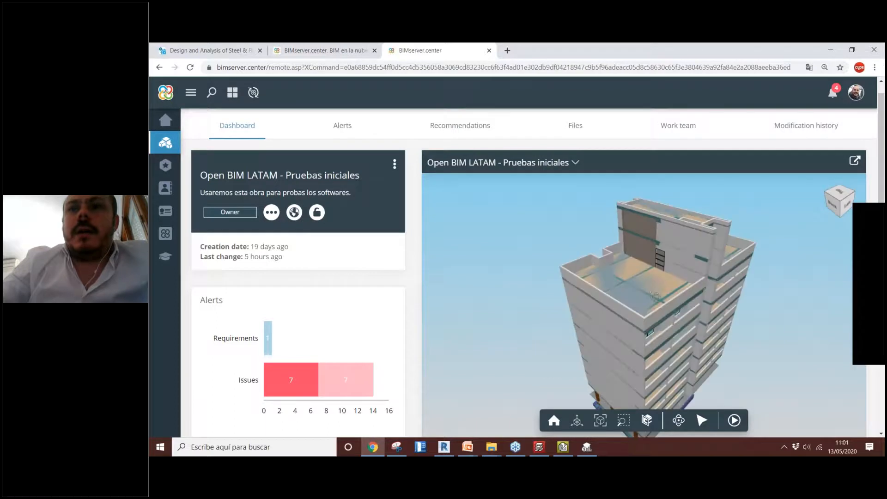
- Examine the combined building model from several sides and review which of the project's models are set visible
left_click_drag(702, 310, 669, 248)
left_click(562, 170)
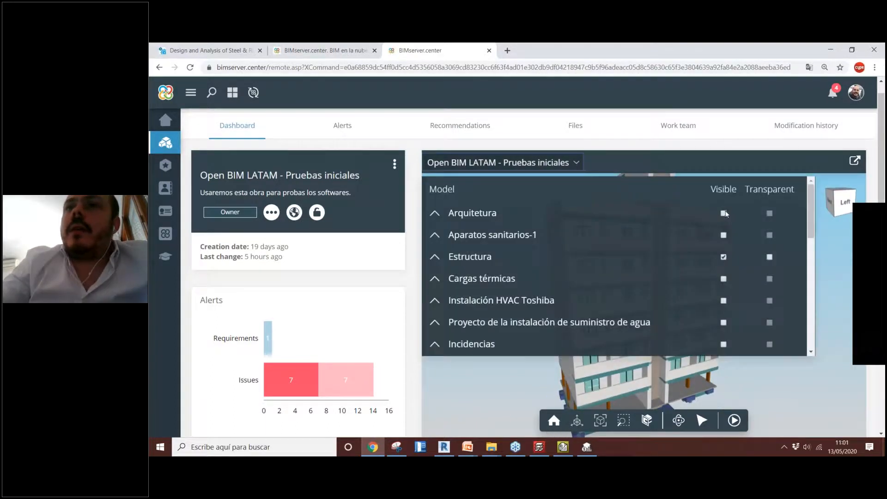
scroll(728, 273, "down", 7)
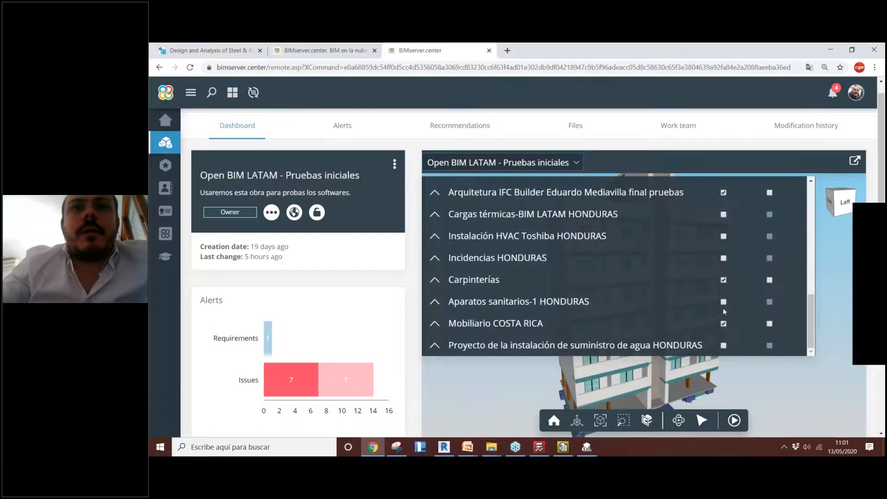
scroll(723, 310, "up", 10)
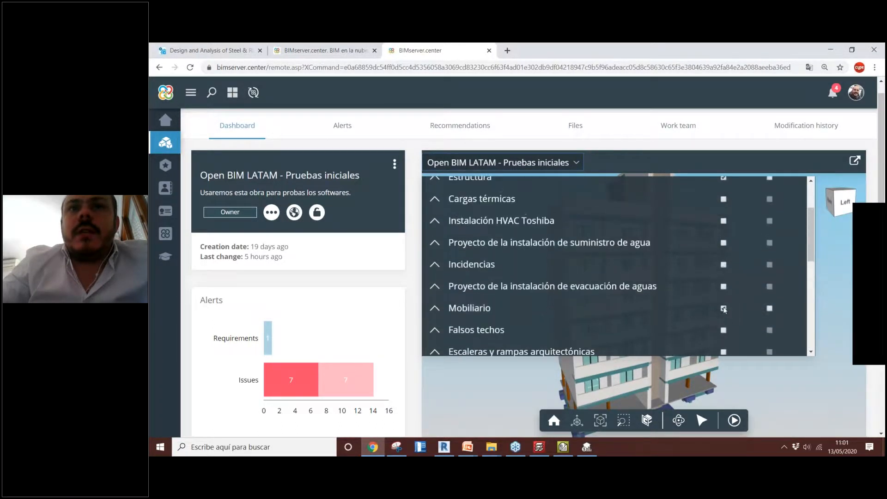
scroll(724, 310, "up", 3)
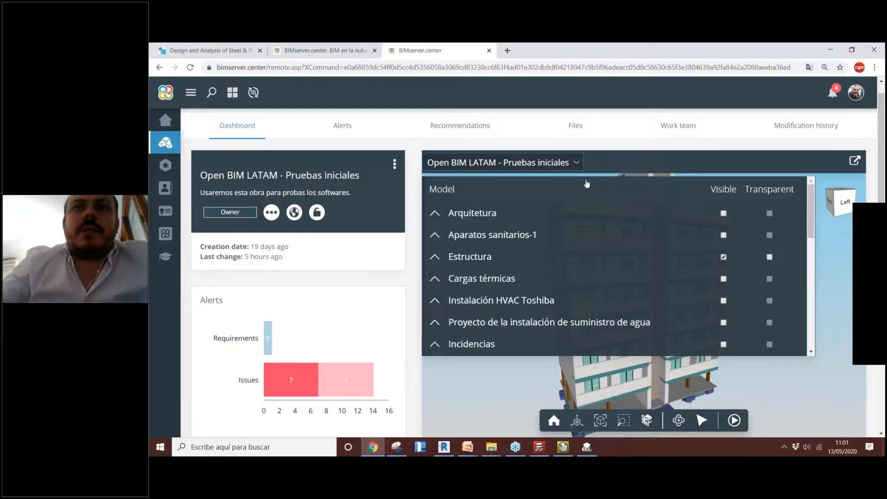
left_click(576, 162)
mouse_move(623, 306)
left_mouse_down()
mouse_move(640, 263)
mouse_move(640, 308)
left_mouse_up()
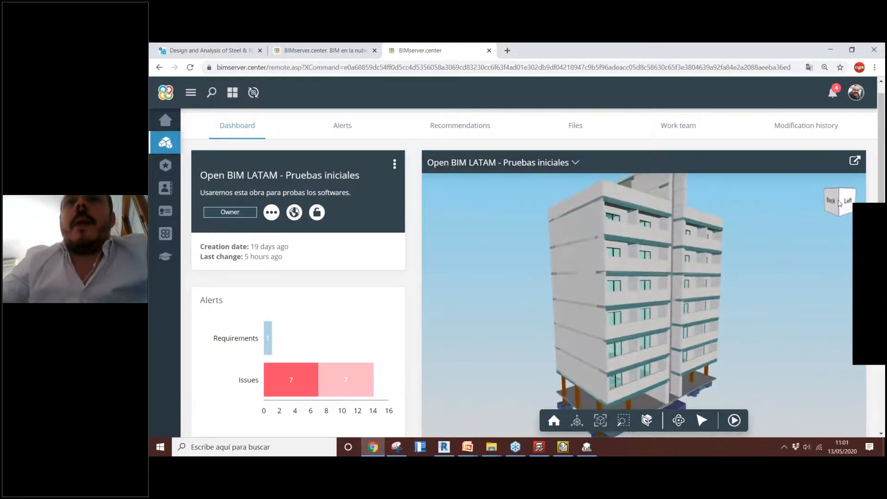
- Examine the project's work team, including each member's role, assigned areas and professional activity
left_click(682, 130)
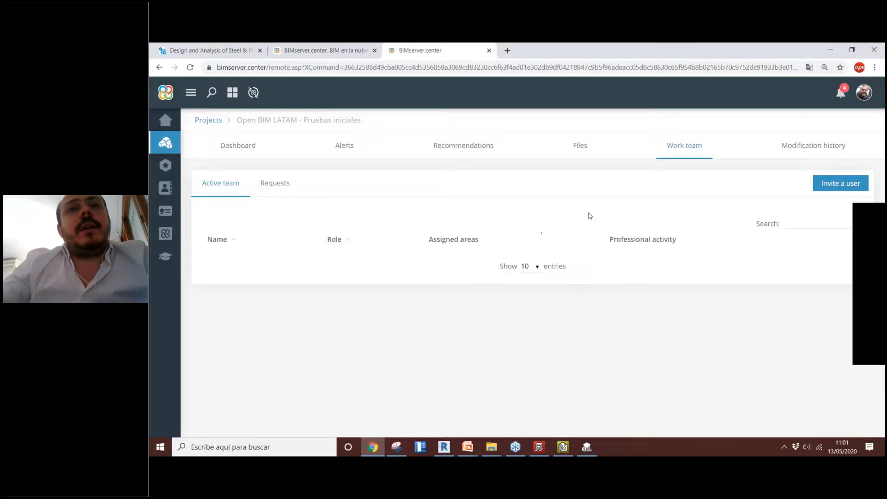
scroll(588, 214, "down", 3)
scroll(445, 238, "down", 1)
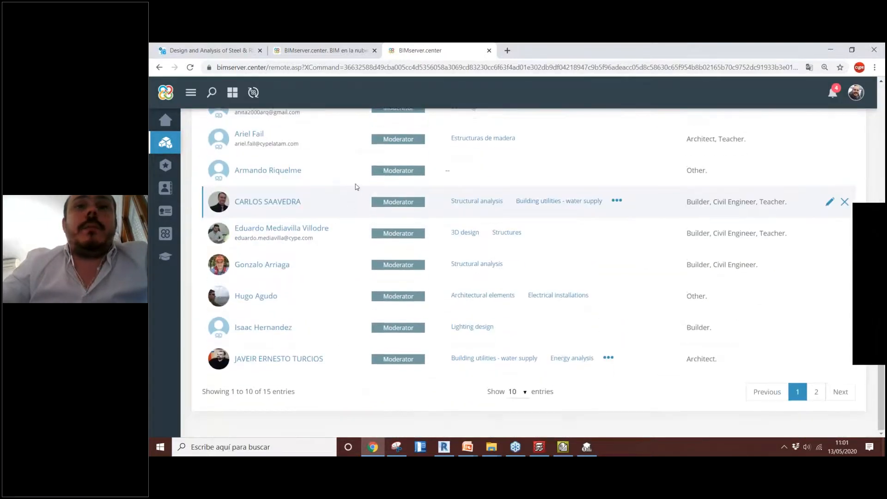
scroll(356, 186, "up", 2)
scroll(340, 222, "down", 1)
scroll(369, 238, "down", 1)
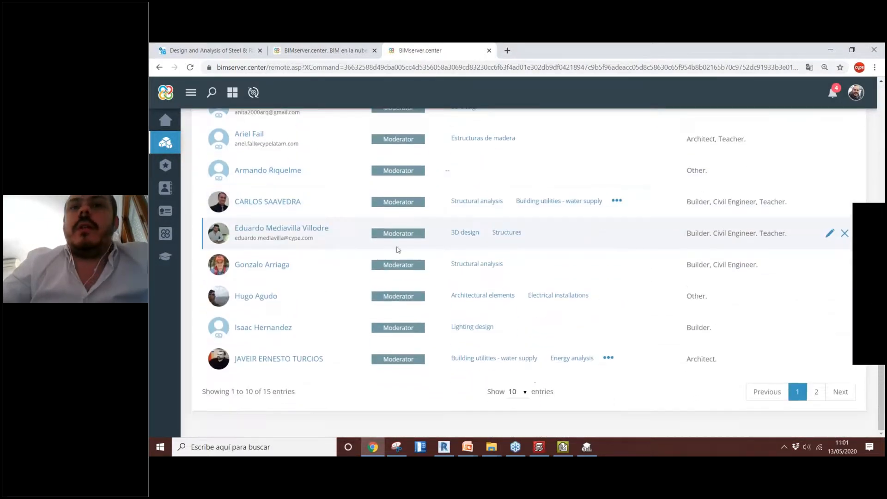
scroll(485, 308, "up", 3)
scroll(488, 305, "up", 2)
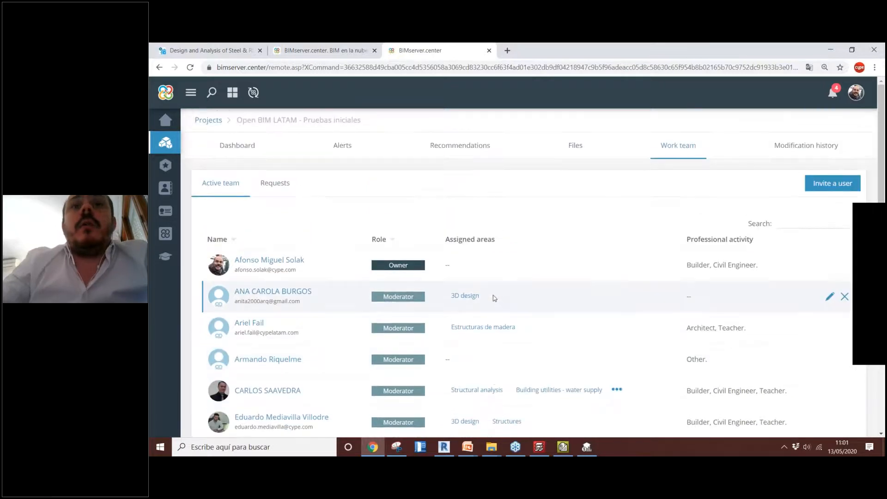
scroll(387, 242, "down", 1)
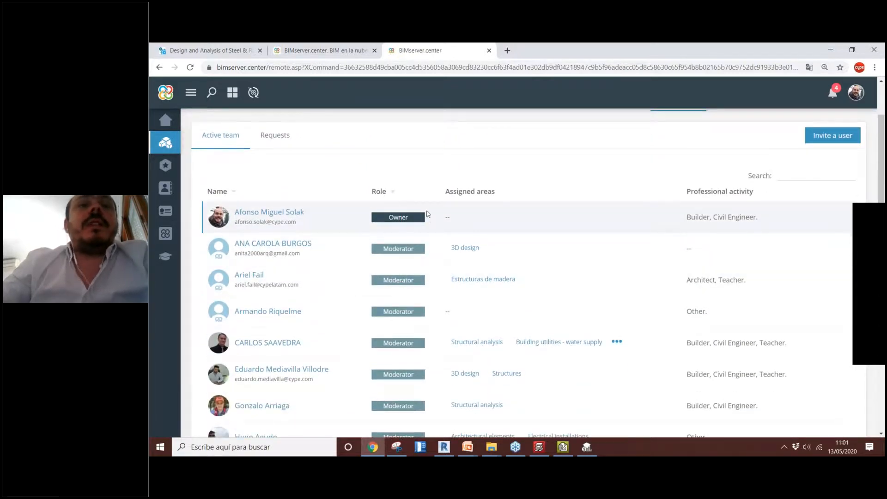
scroll(398, 277, "down", 2)
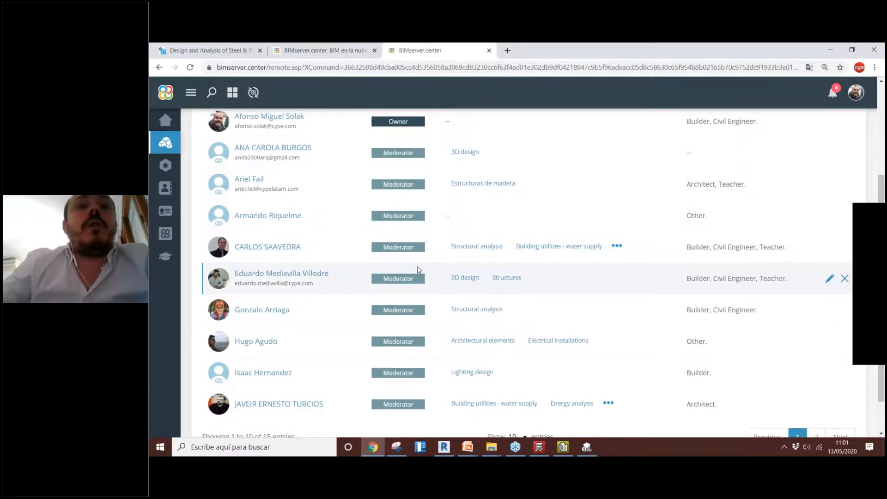
scroll(418, 270, "up", 1)
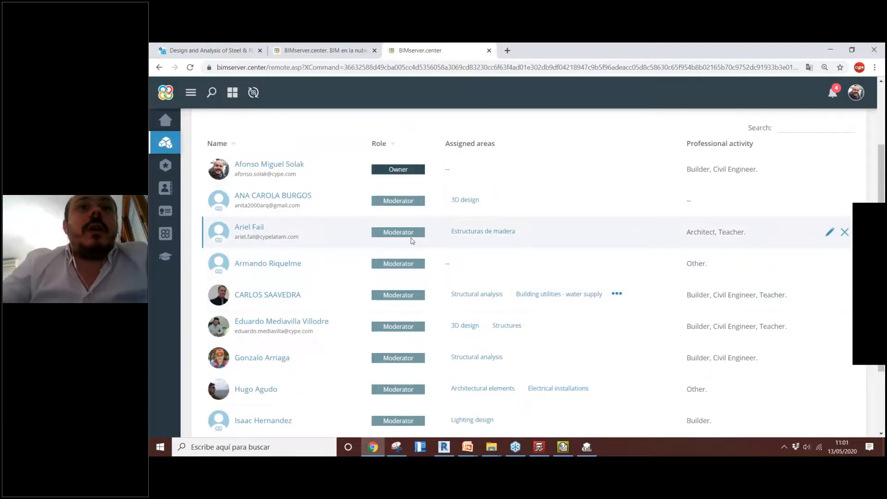
scroll(411, 244, "up", 1)
scroll(411, 243, "up", 1)
scroll(350, 234, "down", 1)
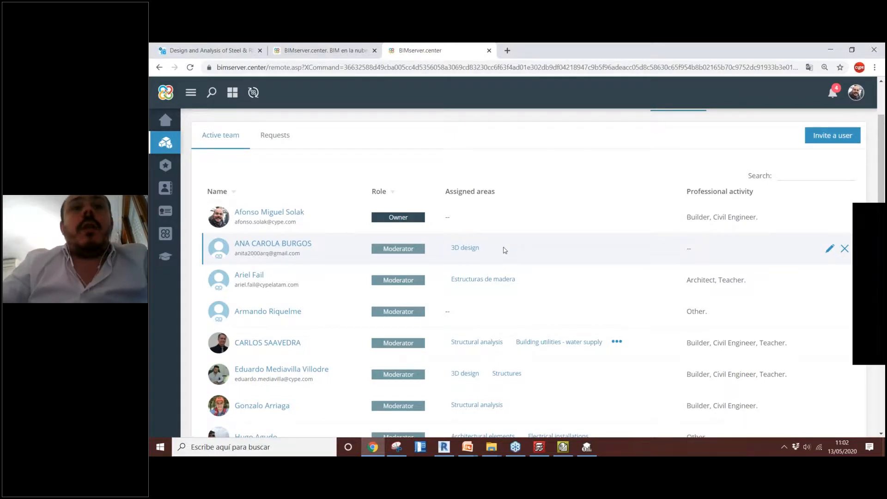
scroll(594, 244, "up", 1)
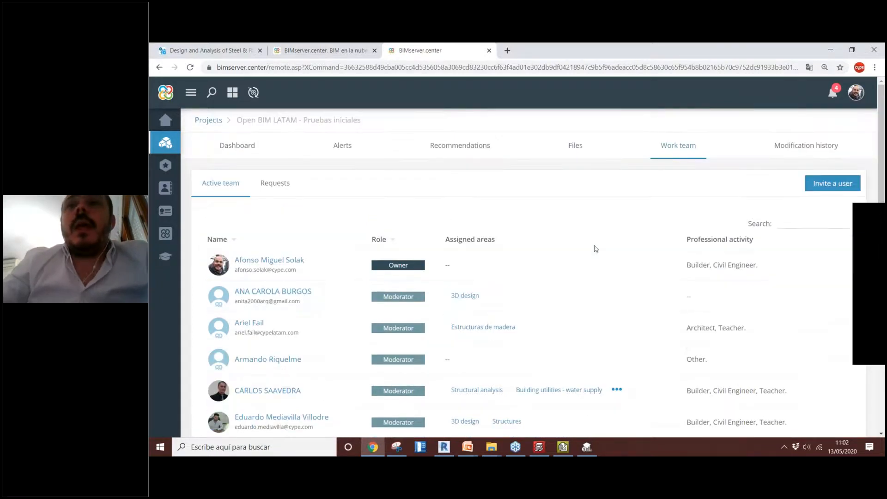
- Open the project's files and display them as thumbnails with 25 entries per page
left_click(570, 147)
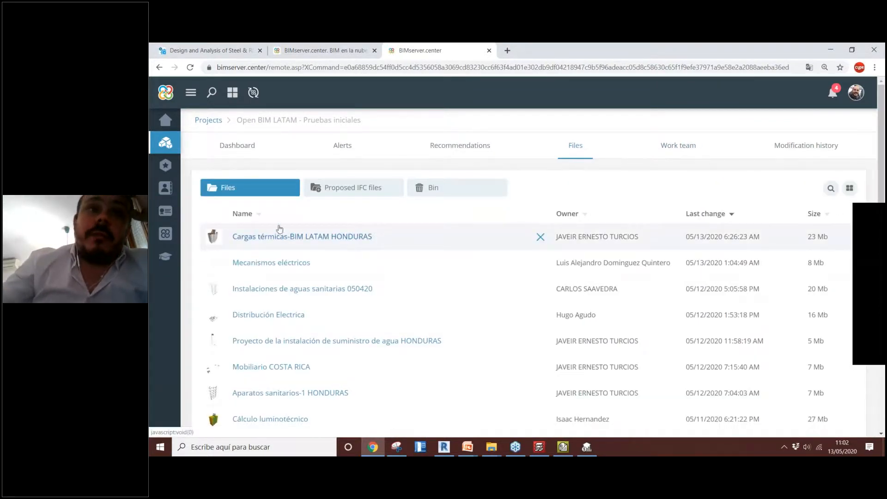
scroll(280, 259, "down", 2)
scroll(281, 277, "up", 2)
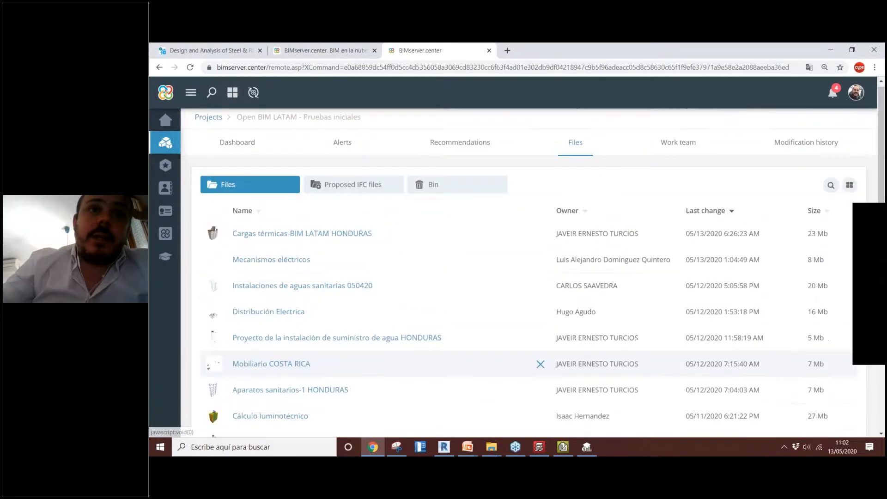
left_click(849, 189)
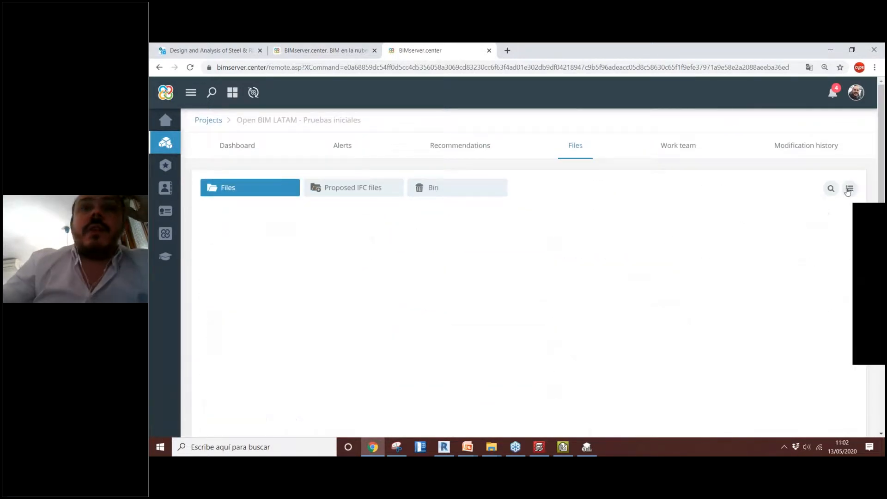
scroll(810, 201, "down", 1)
scroll(811, 201, "down", 1)
left_click(508, 411)
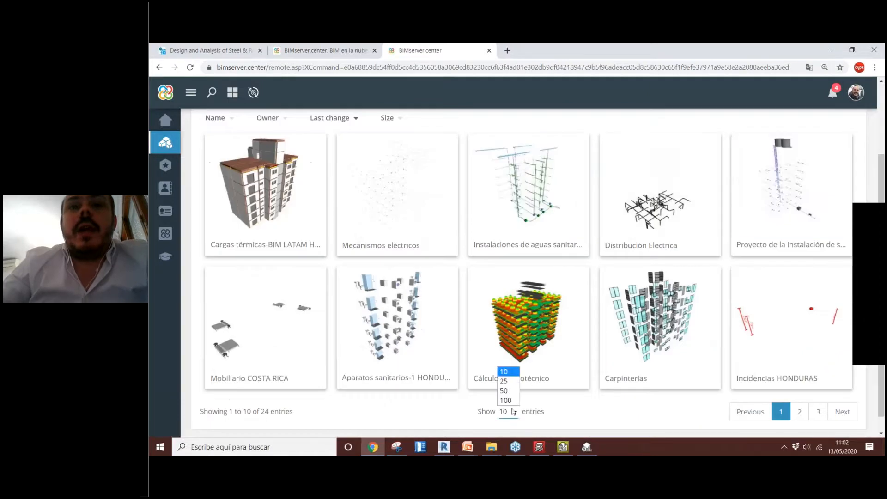
left_click(511, 385)
- Examine the thumbnails of the discipline models contributed to the project
scroll(661, 250, "down", 3)
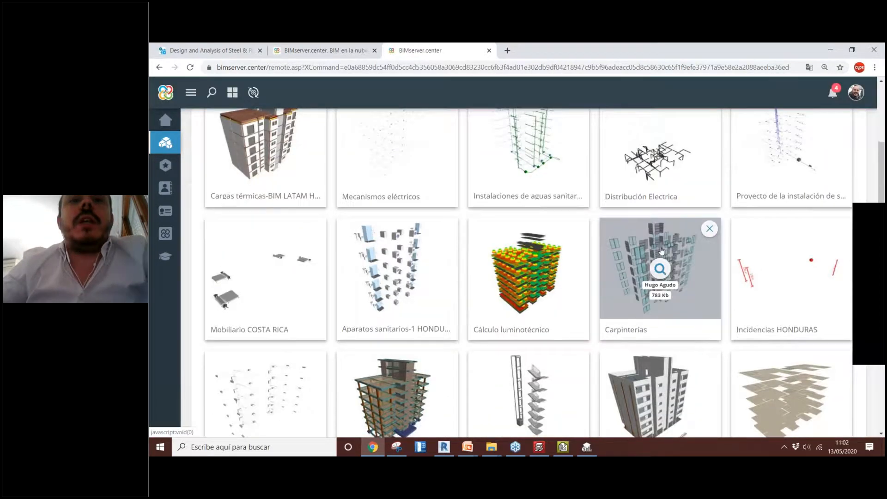
scroll(258, 199, "up", 1)
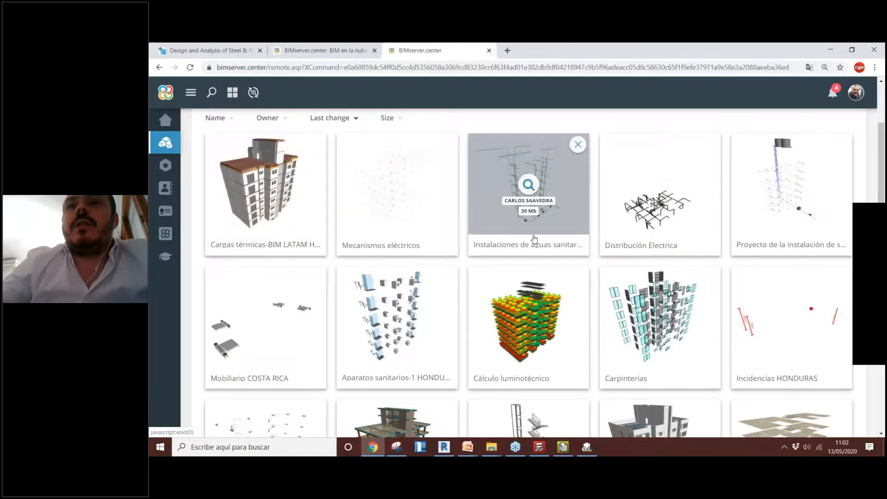
scroll(531, 277, "down", 8)
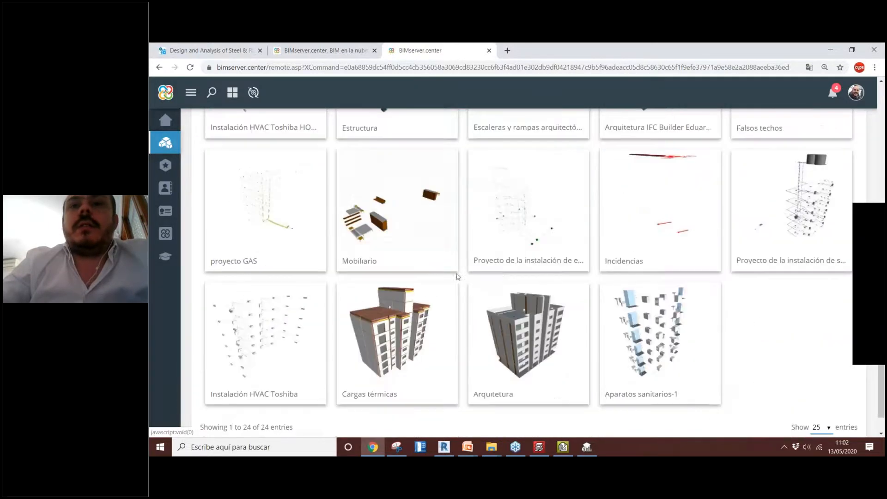
scroll(484, 250, "up", 2)
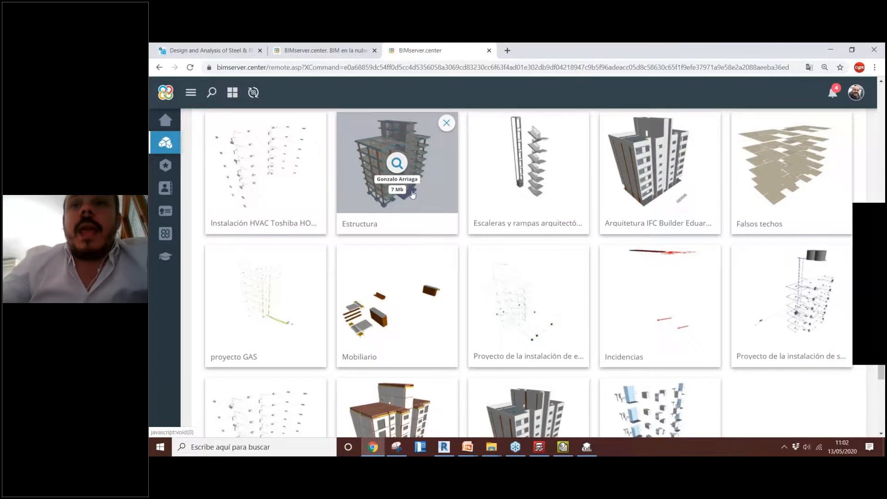
scroll(416, 192, "down", 1)
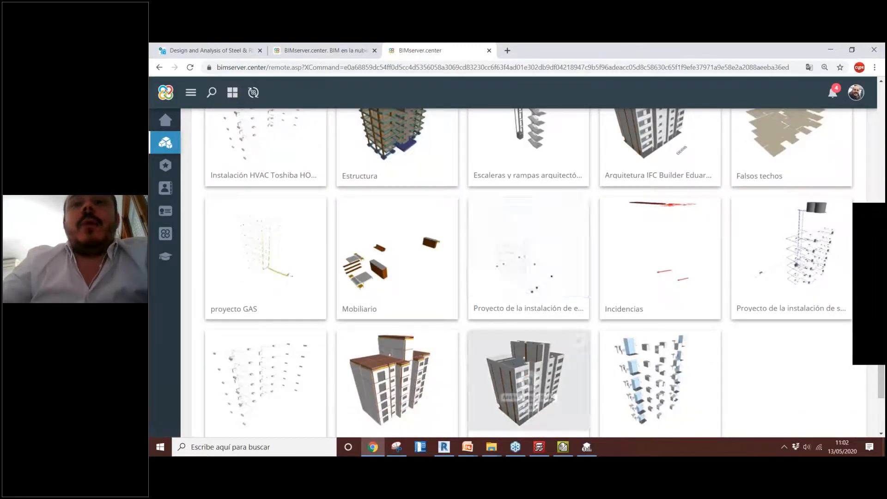
scroll(545, 300, "up", 2)
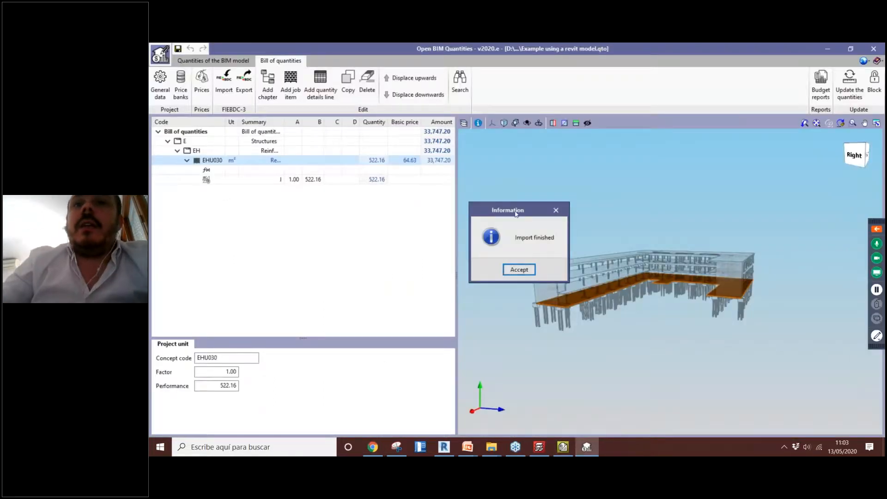
- Switch to Open BIM Quantities, close the import notice and inspect the imported steel tower from another side
left_click(519, 270)
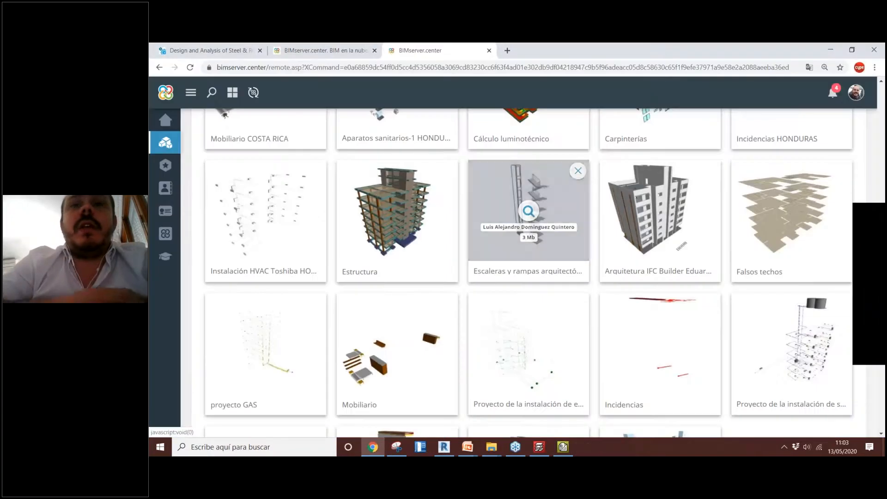
left_click(526, 217)
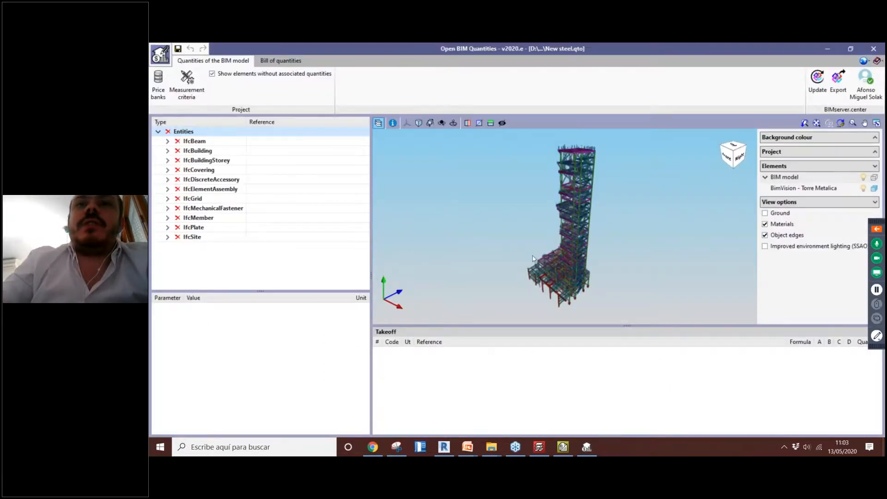
left_click_drag(532, 258, 693, 260)
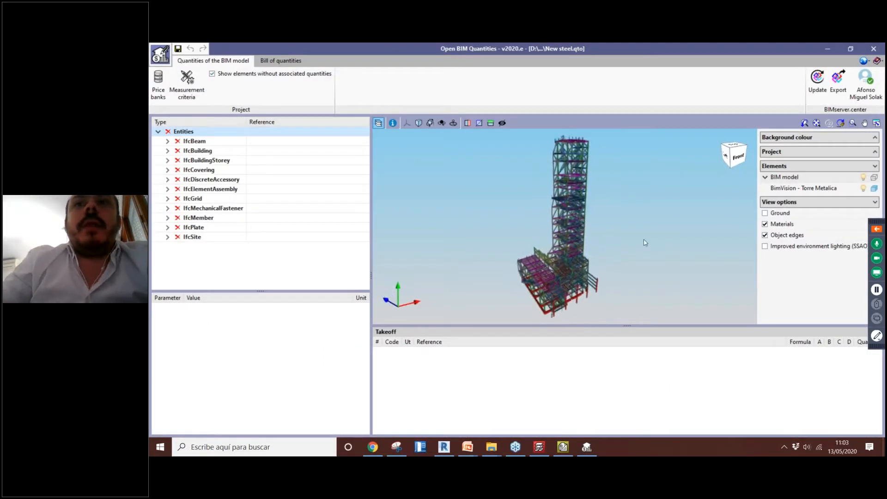
- Inspect the imported steel tower's framing up close from different sides in the 3D view
left_click_drag(548, 264, 556, 264)
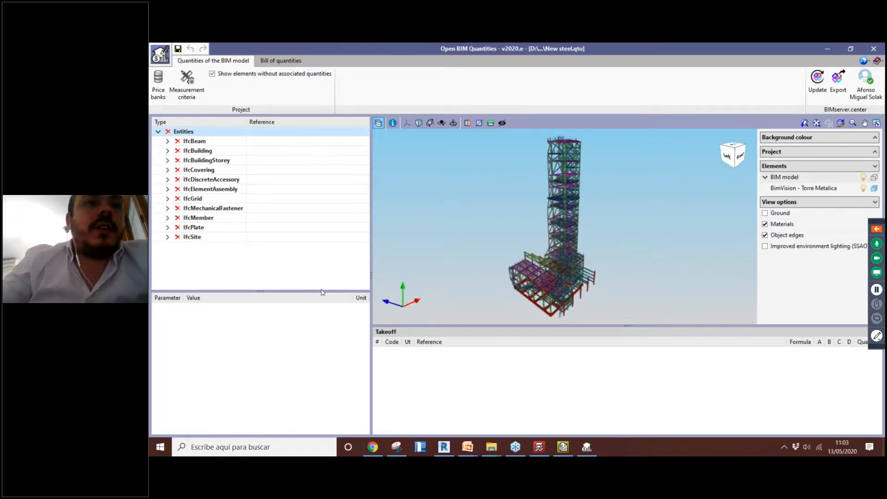
scroll(564, 235, "up", 2)
scroll(564, 233, "up", 6)
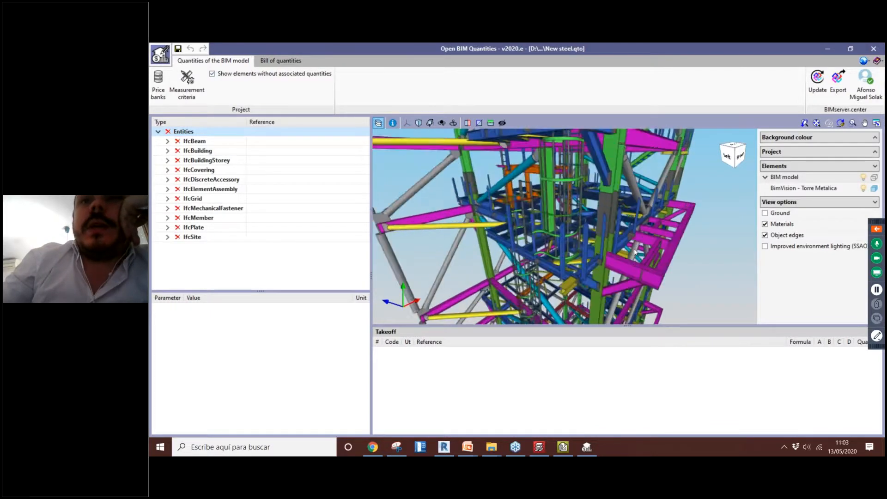
scroll(635, 252, "up", 2)
middle_click_drag(635, 252, 612, 206)
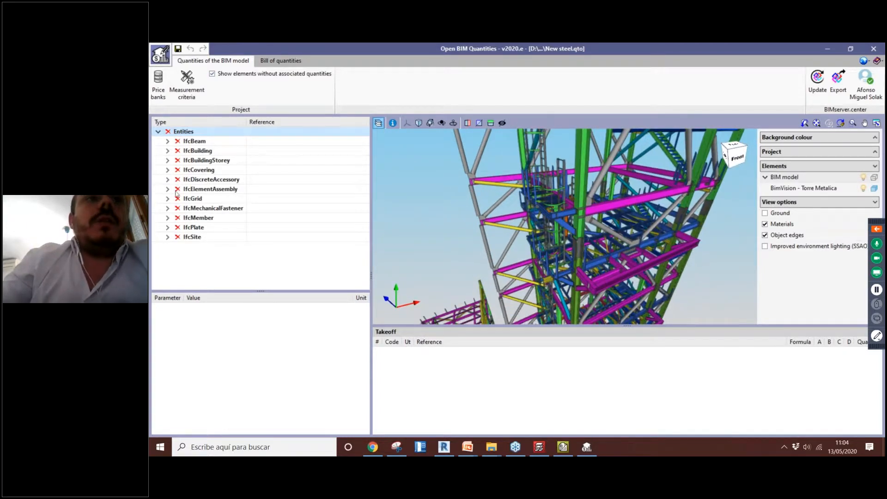
- Expand the IfcBeam entities and examine the properties of several beams, such as the 400*1000 and 750*750 types
double_click(187, 141)
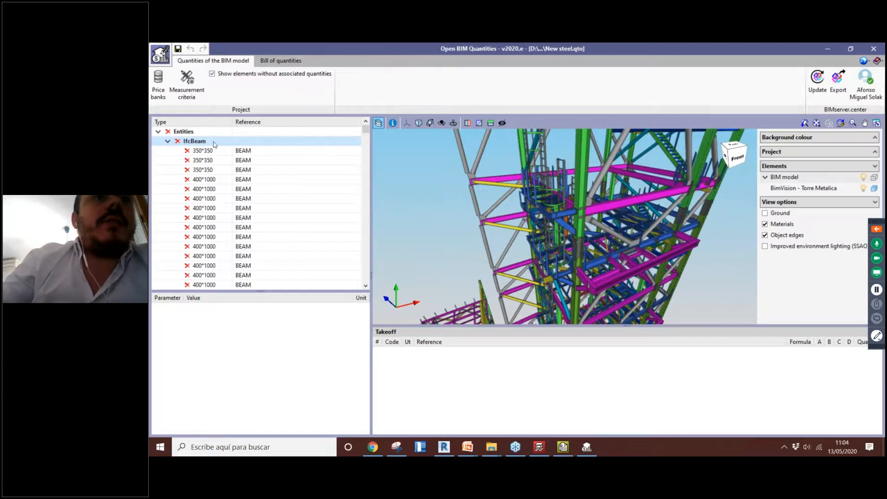
left_click(213, 180)
scroll(215, 200, "down", 2)
left_click(214, 198)
left_click(213, 220)
scroll(214, 222, "down", 2)
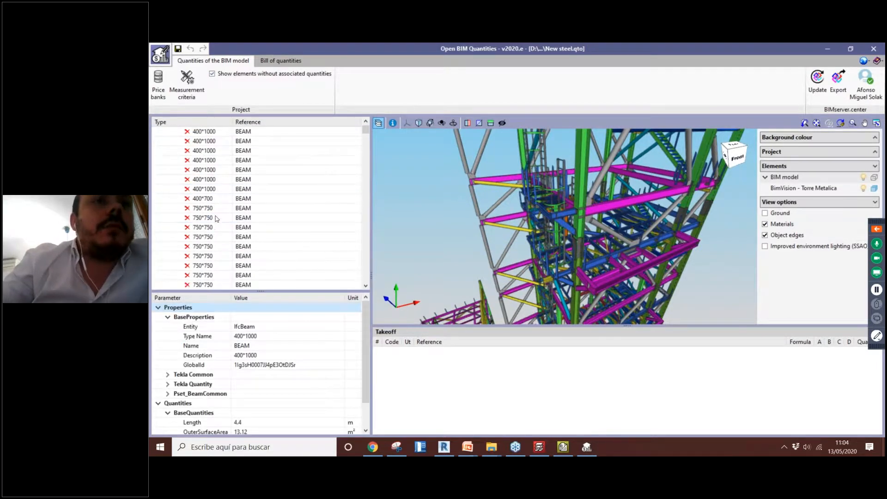
left_click(211, 220)
scroll(210, 222, "down", 1)
scroll(212, 223, "down", 2)
- Examine the properties of several CHS193.7*8.0 floor braces further along the IfcBeam entities
left_click(212, 227)
scroll(212, 229, "down", 3)
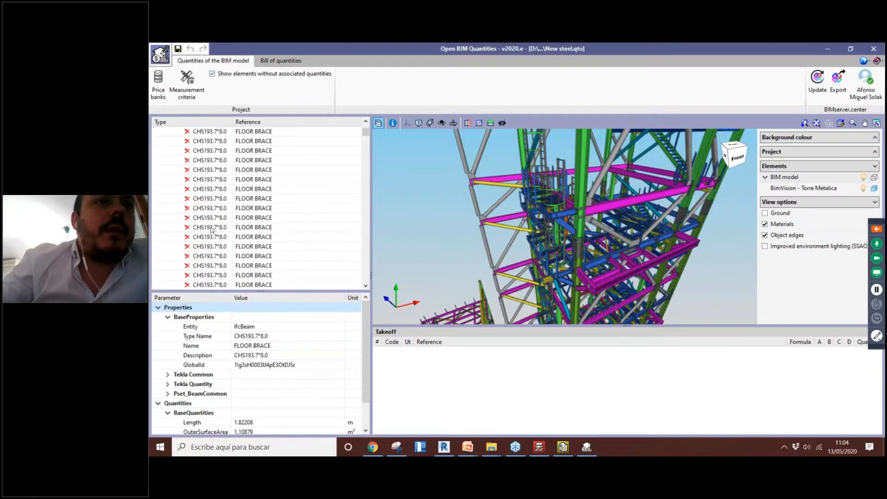
left_click(211, 227)
scroll(212, 222, "down", 2)
scroll(213, 220, "down", 1)
left_click(221, 227)
scroll(223, 227, "down", 1)
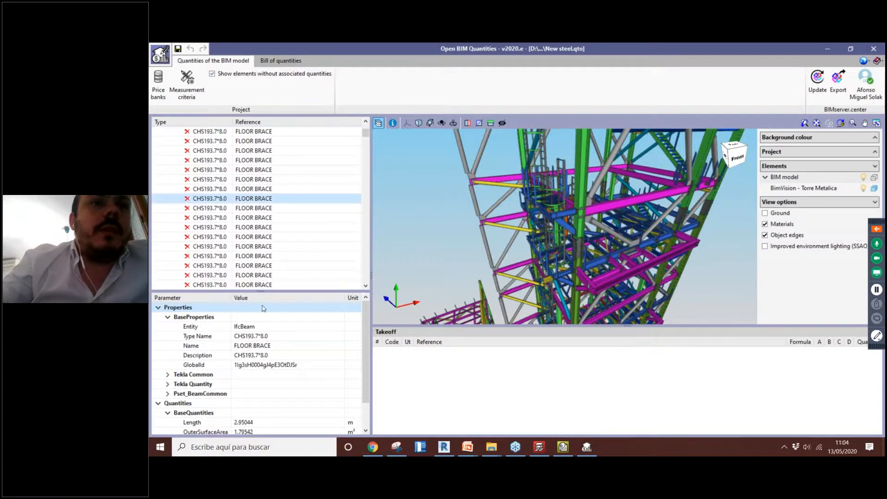
left_click(217, 237)
scroll(594, 239, "down", 5)
scroll(595, 244, "down", 4)
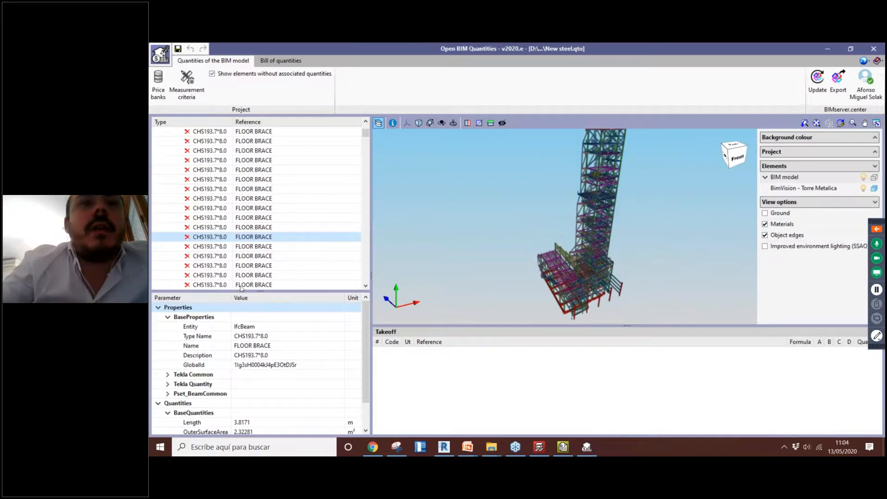
- Enlarge the parameter list and examine the selected floor brace's base quantities, including its net weight
left_click_drag(241, 291, 241, 249)
scroll(227, 194, "down", 3)
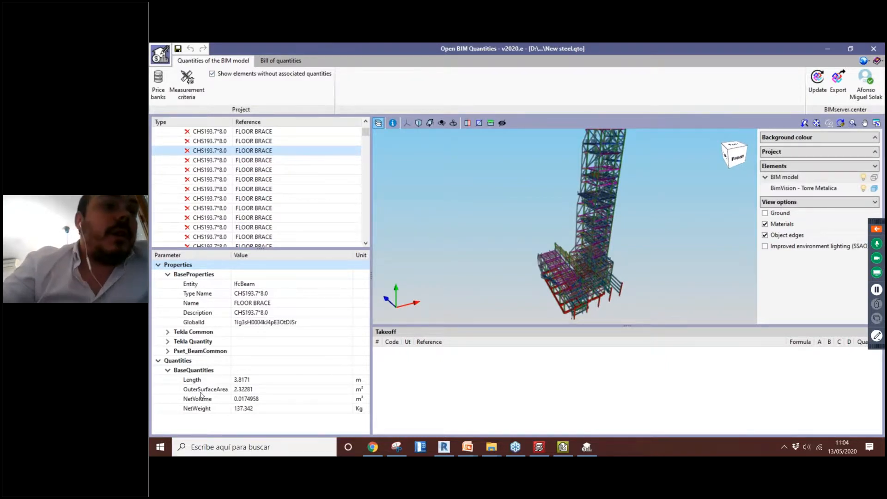
left_click(271, 411)
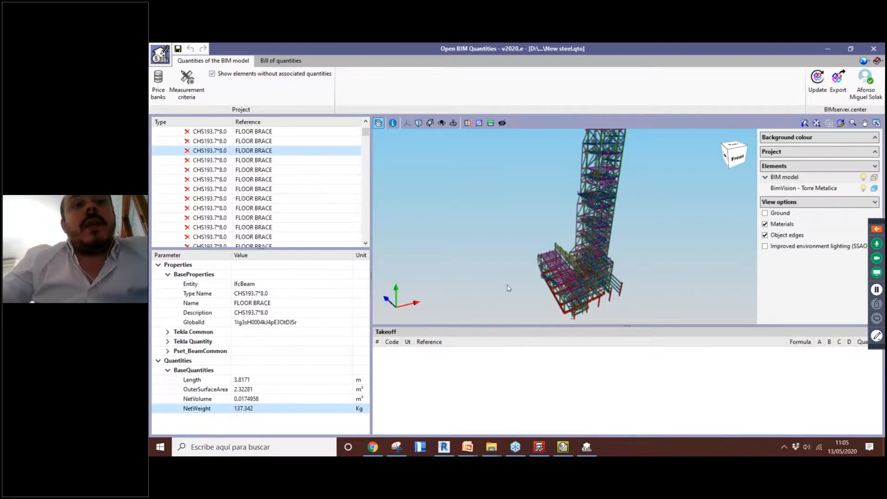
middle_click_drag(589, 219, 590, 207)
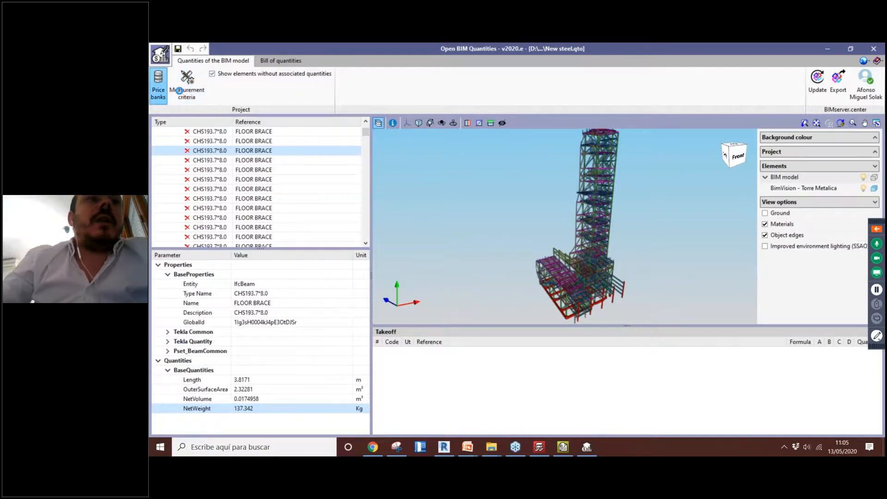
- Review the job units in "Our new price bank" and glance at the available measurement criteria, closing each window
left_click(159, 87)
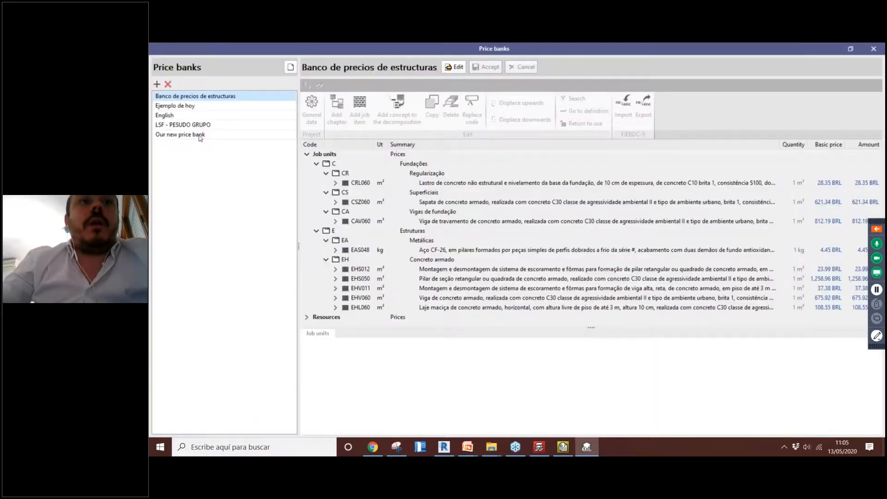
left_click(199, 135)
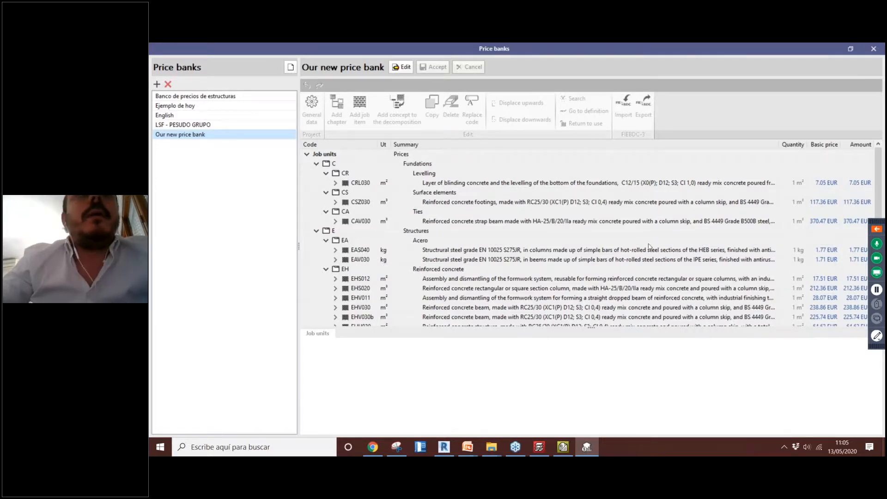
left_click(873, 49)
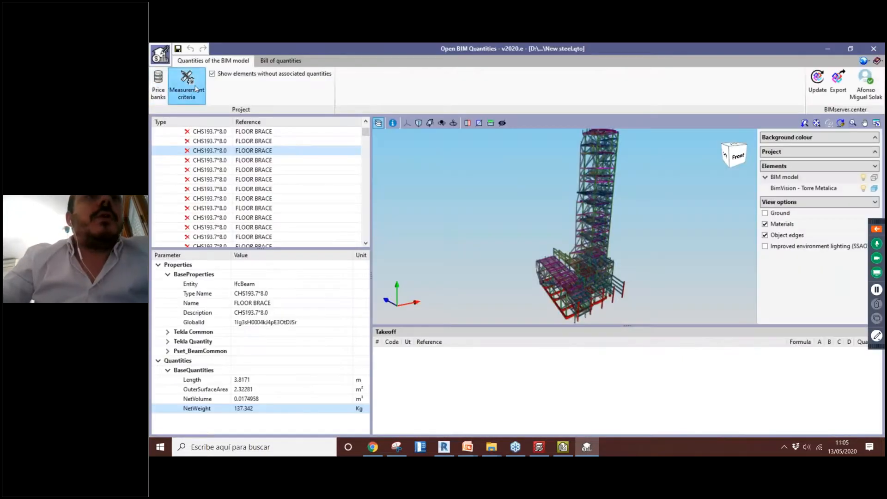
left_click(195, 96)
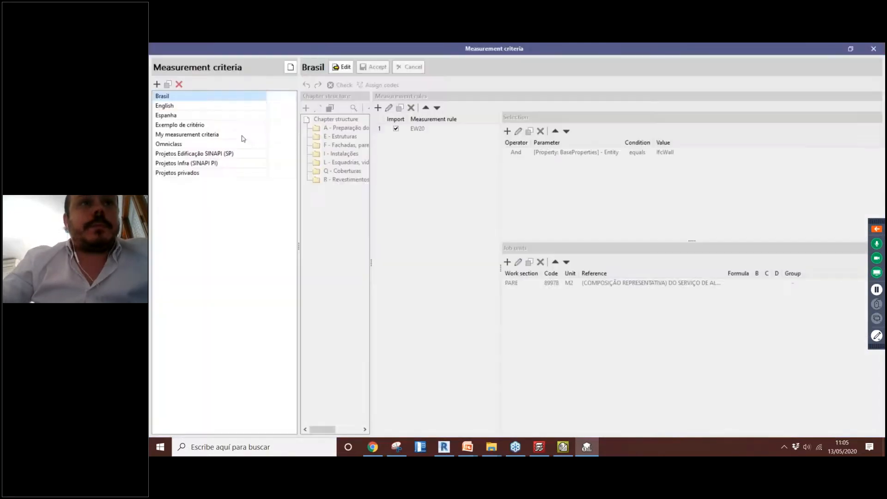
left_click(872, 48)
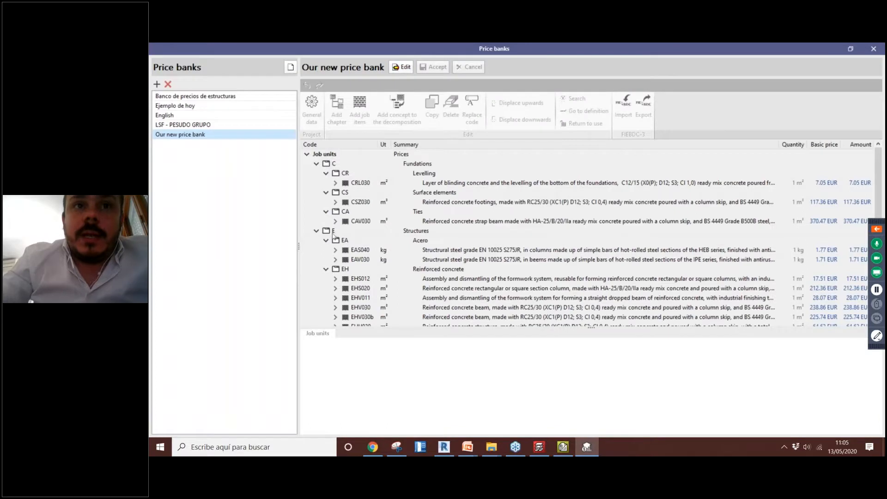
left_click(874, 49)
- Open "My measurement criteria" from the measurement criteria for editing
left_click(187, 85)
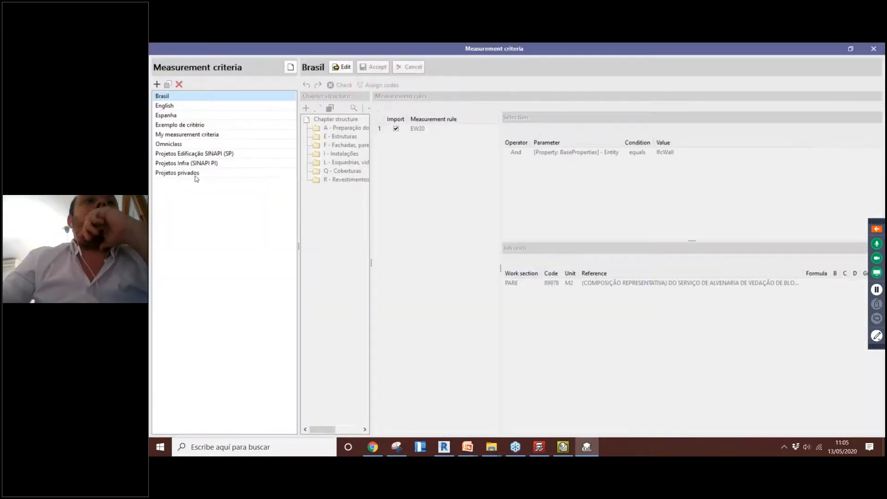
left_click(196, 173)
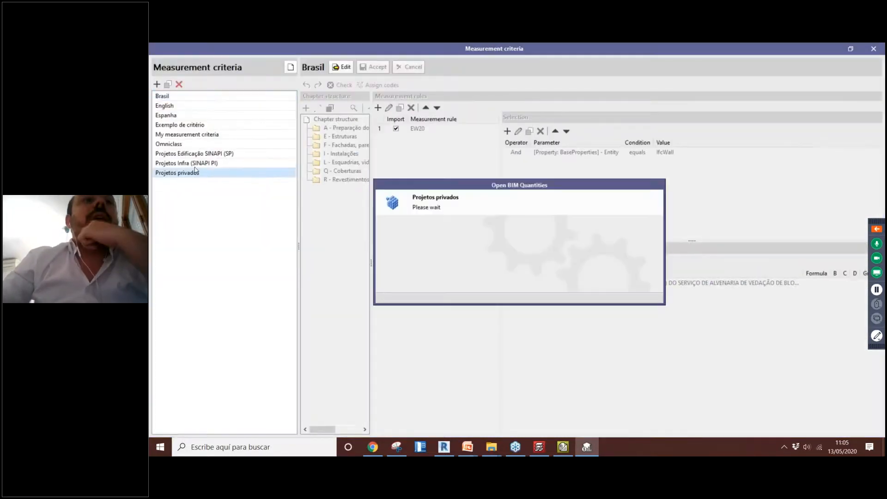
left_click(193, 135)
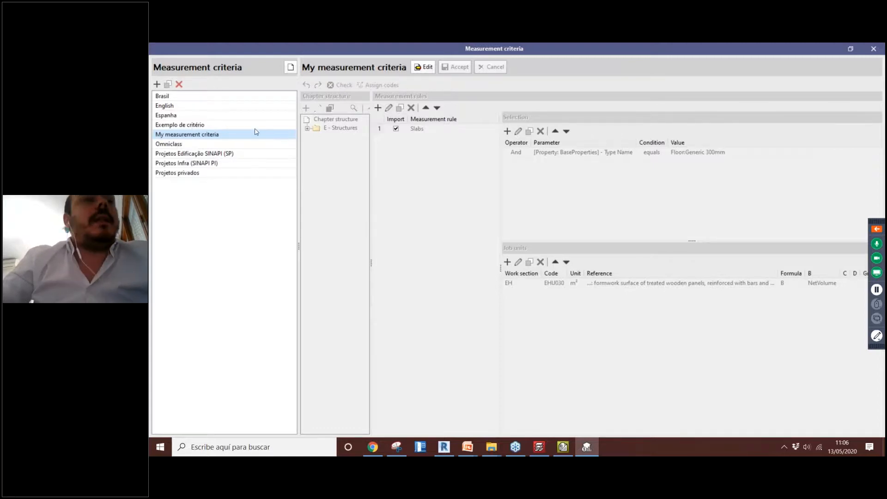
left_click(421, 67)
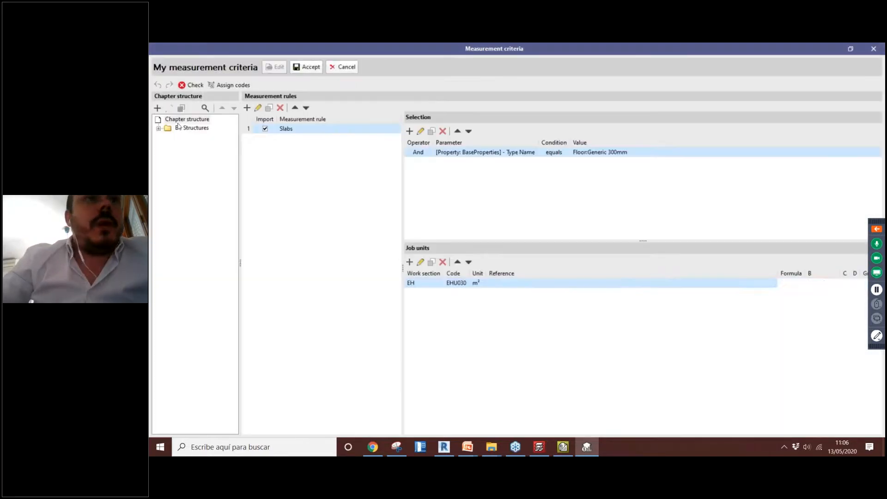
- Add a subchapter under E - Structures with the code EA and the reference Steel
left_click(195, 128)
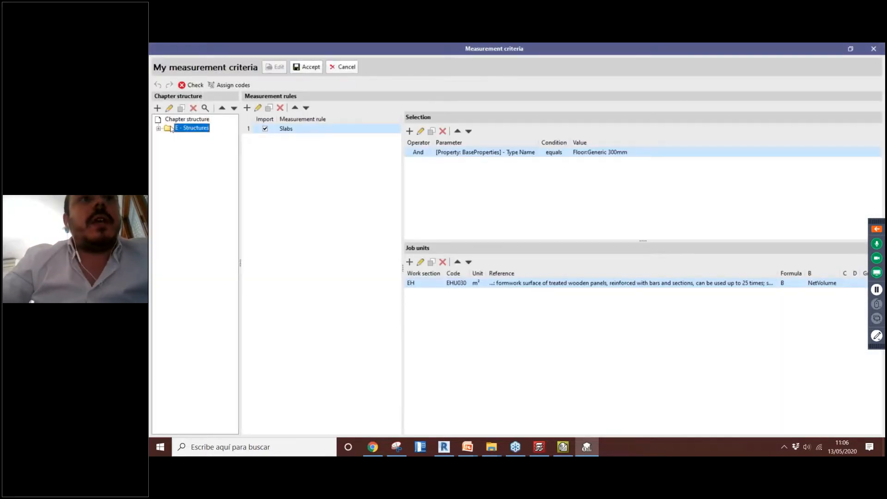
left_click(158, 129)
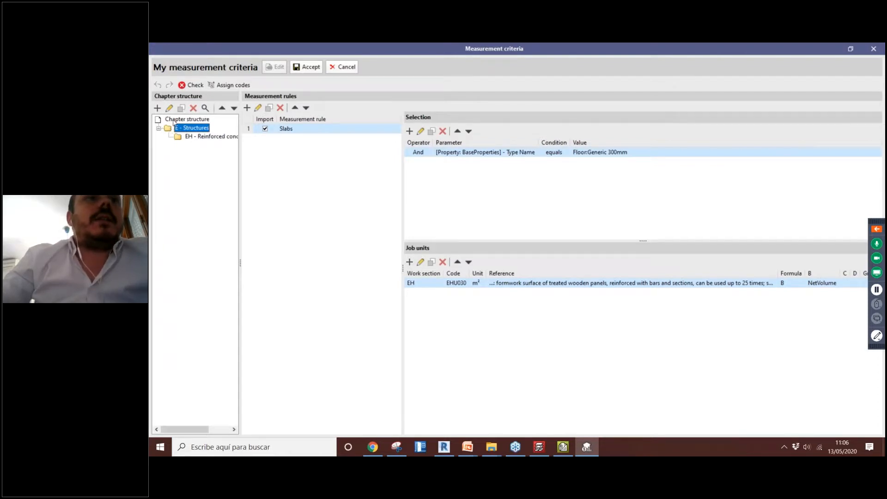
left_click(169, 110)
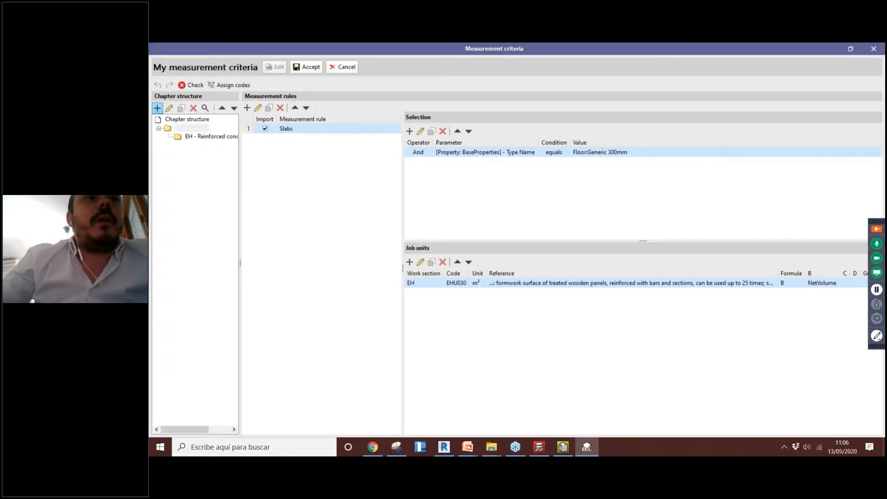
type("EA")
left_click(508, 245)
type("Ste")
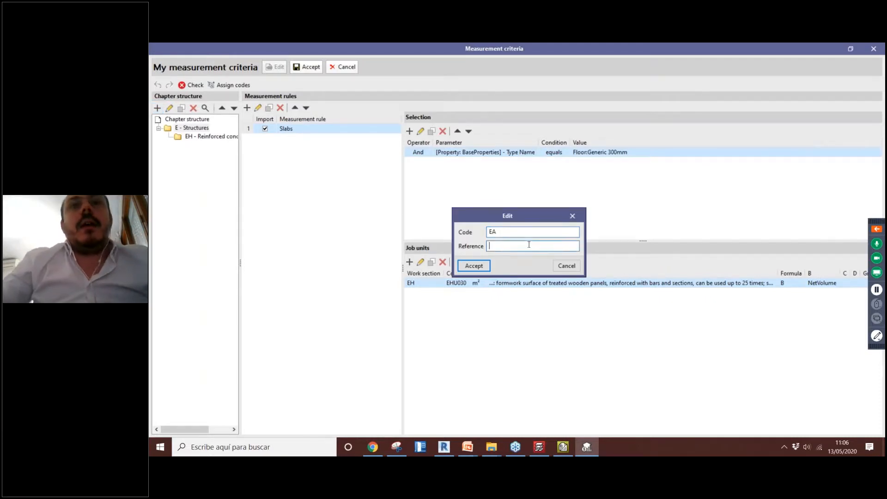
type("el")
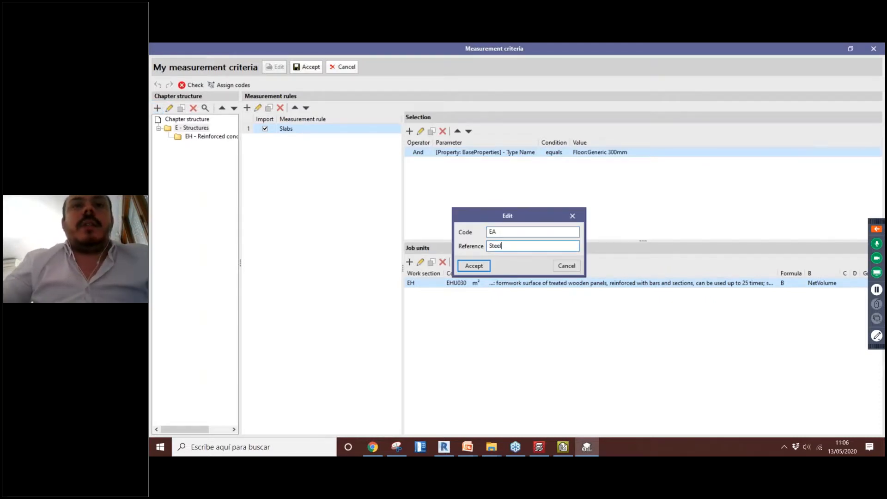
left_click(474, 266)
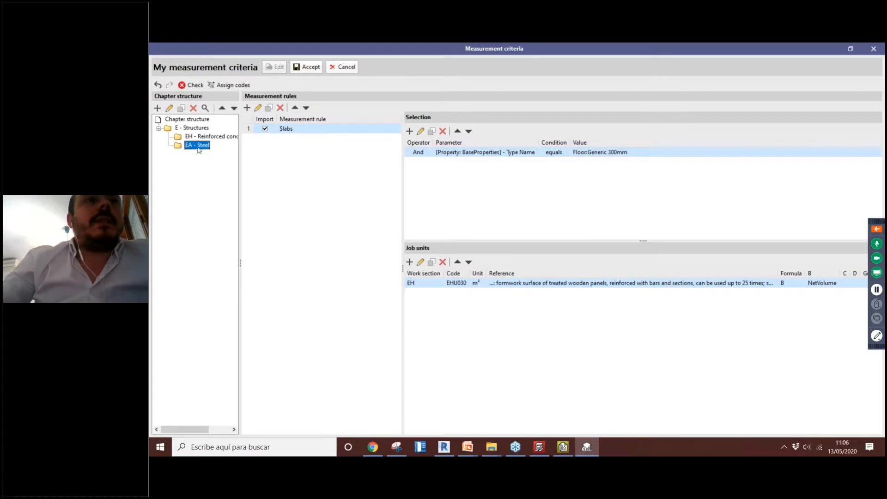
- Add a measurement rule named Bars to the criteria
left_click(248, 108)
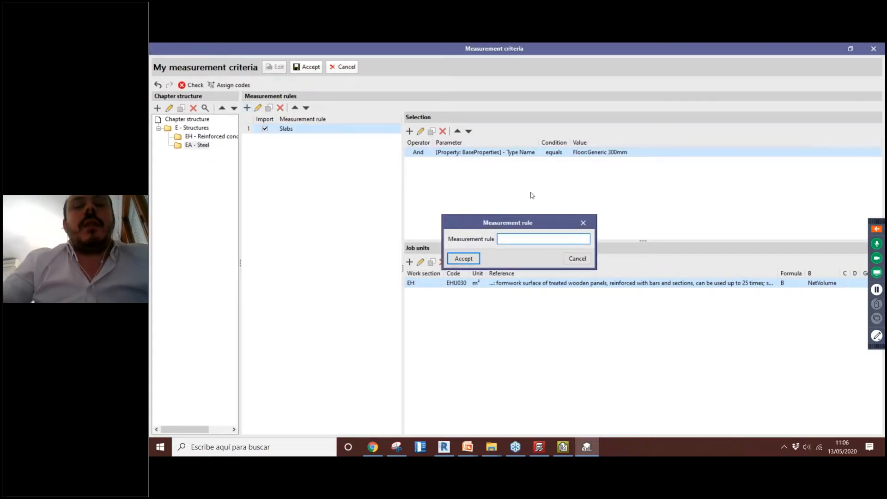
type("BEAM")
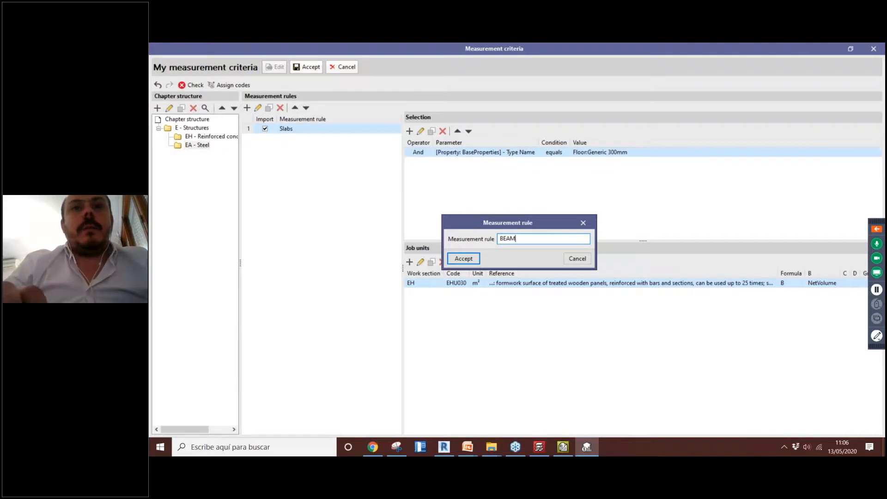
type("S")
key("BackSpace")
key("BackSpace")
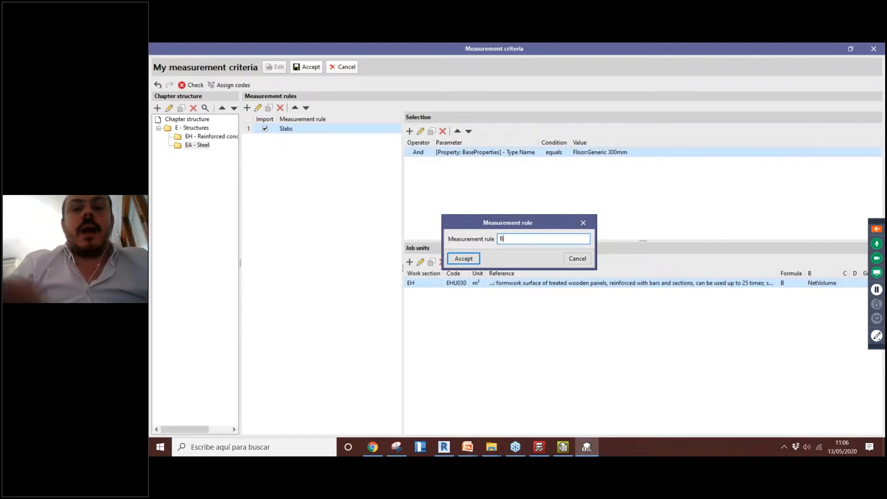
left_click(462, 259)
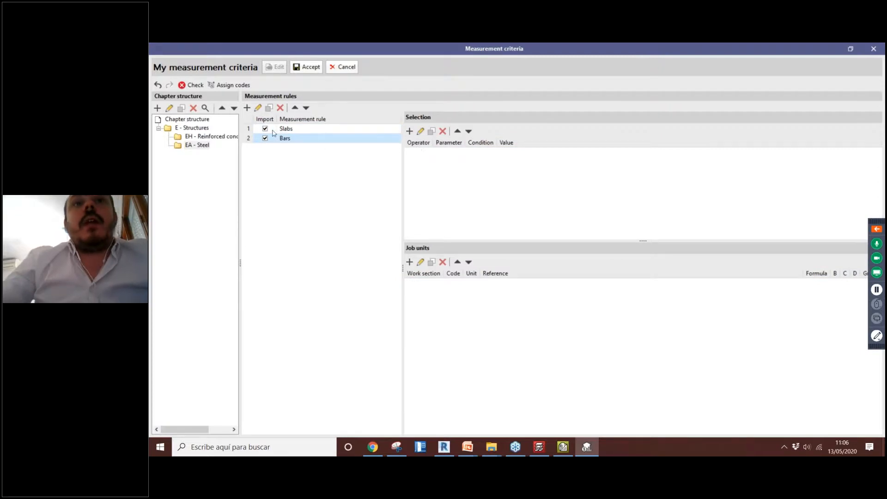
- Start a selection condition for the Bars rule, search the parameters for "type" and "name", and choose Name from BaseProperties
left_click(409, 132)
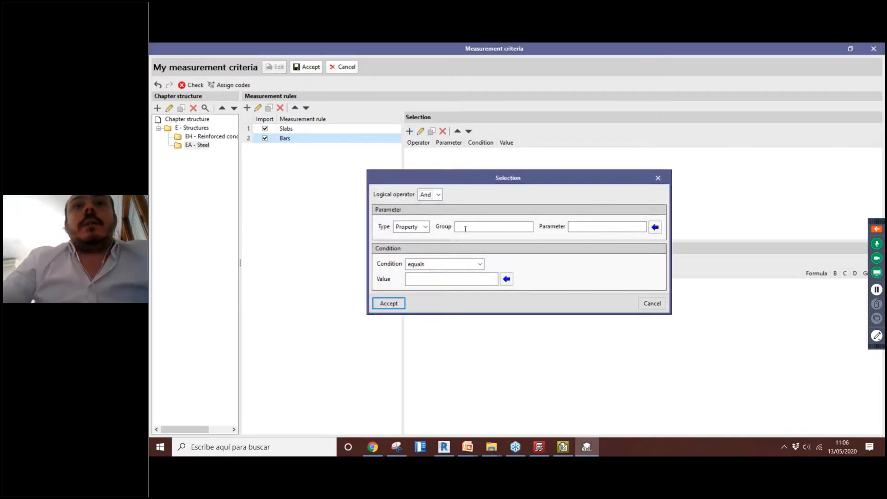
left_click(655, 226)
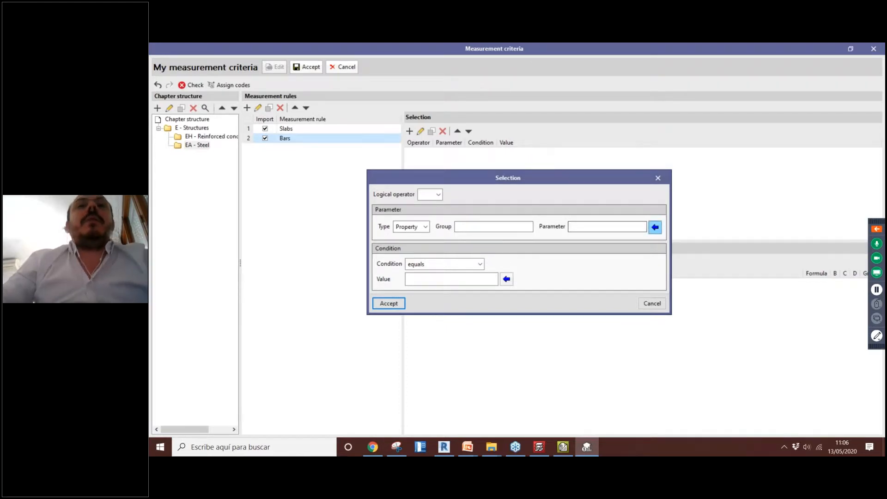
type("type")
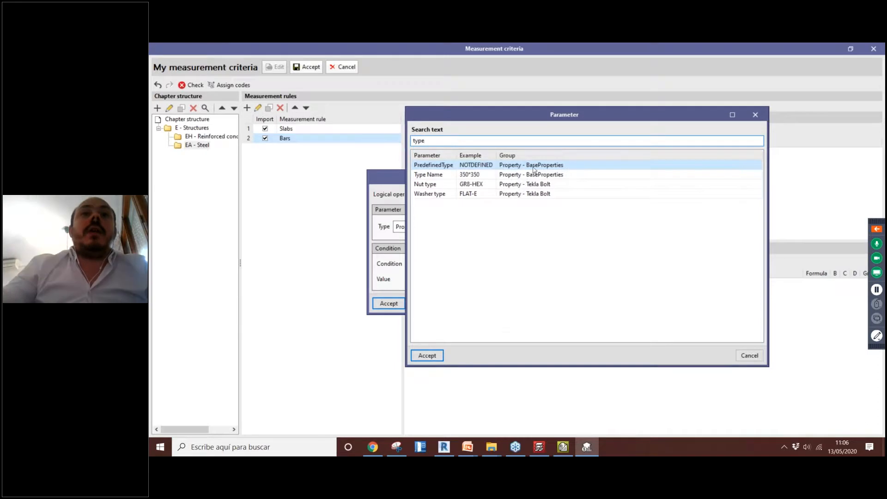
left_click(544, 176)
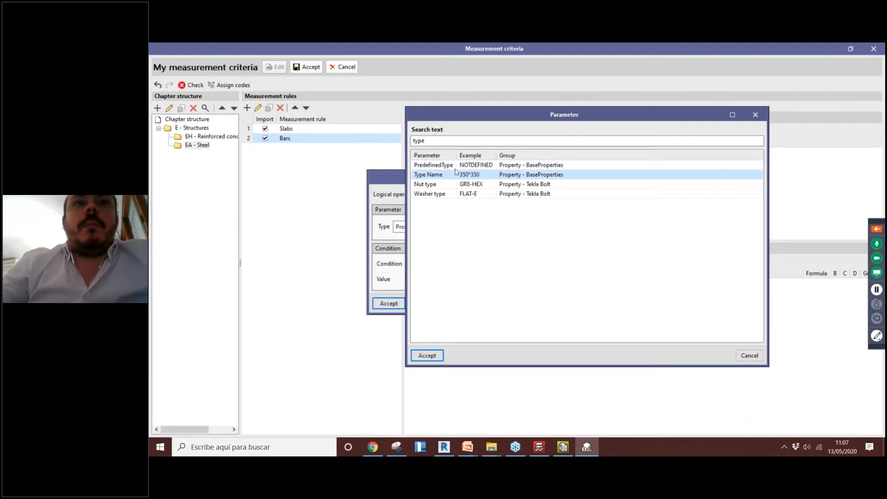
double_click(419, 141)
type("name")
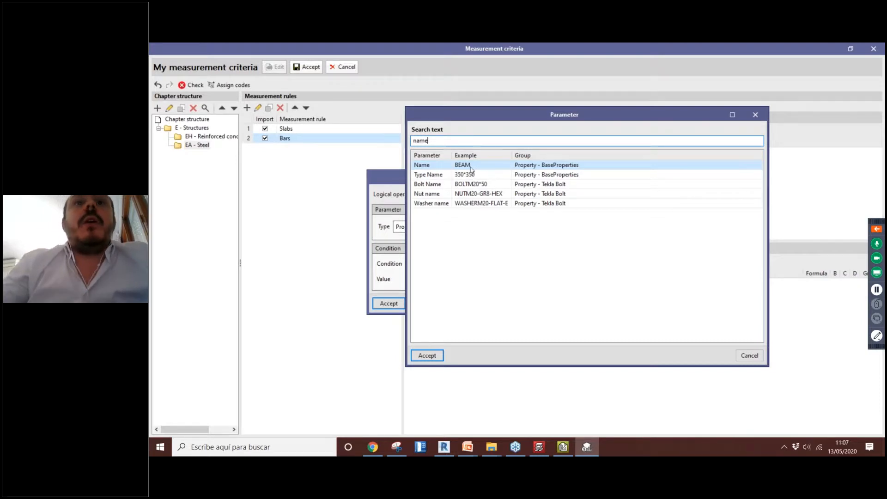
key("BackSpace")
key("BackSpace")
key("BackSpace")
key("BackSpace")
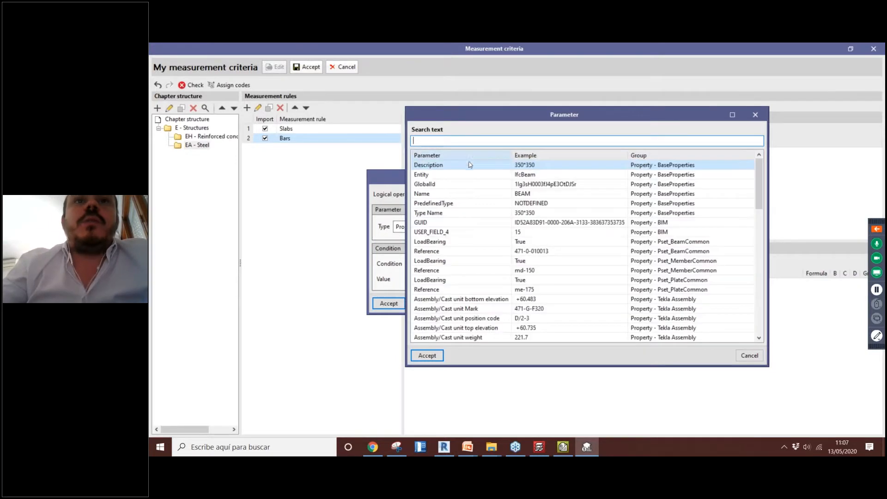
scroll(467, 204, "down", 8)
scroll(467, 205, "down", 10)
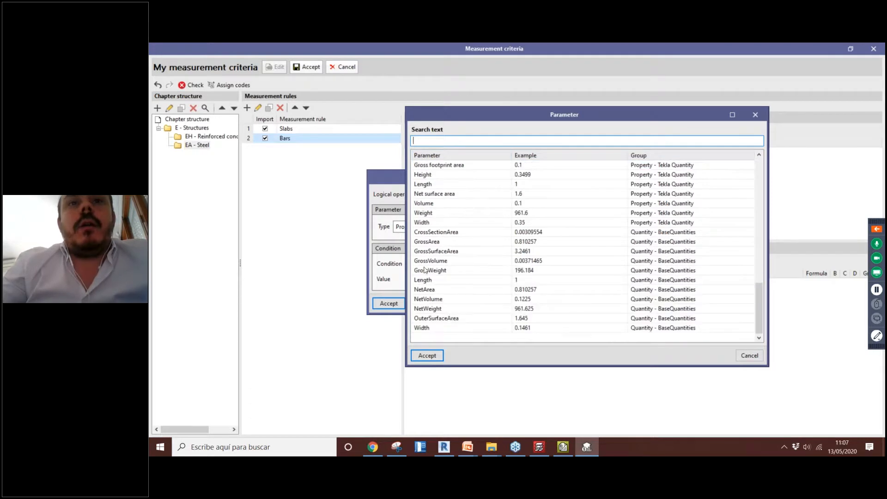
scroll(450, 217, "up", 9)
scroll(455, 182, "up", 6)
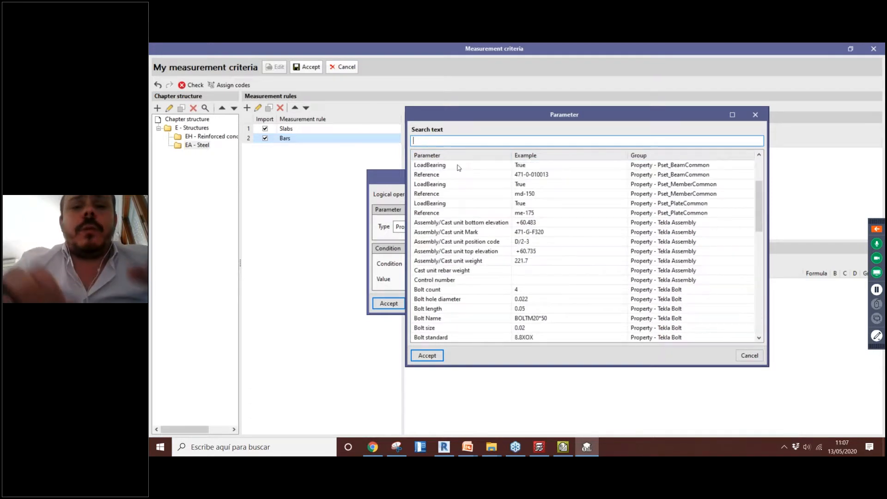
type("name")
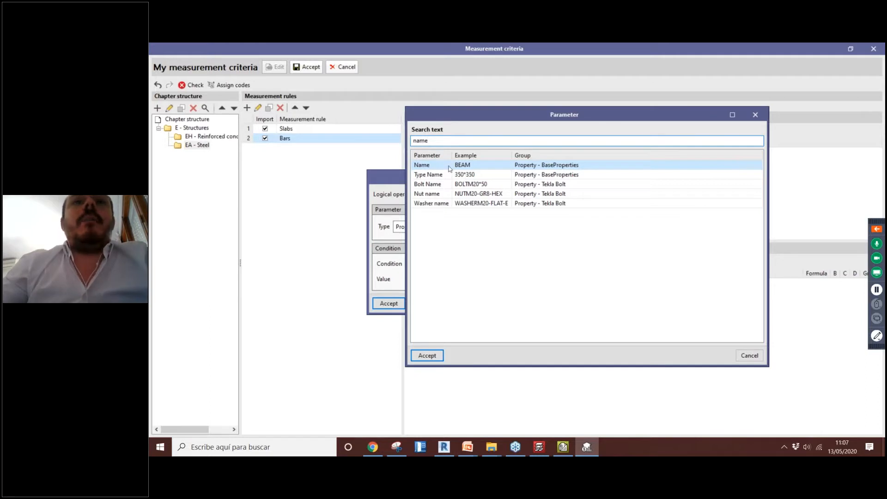
left_click(427, 355)
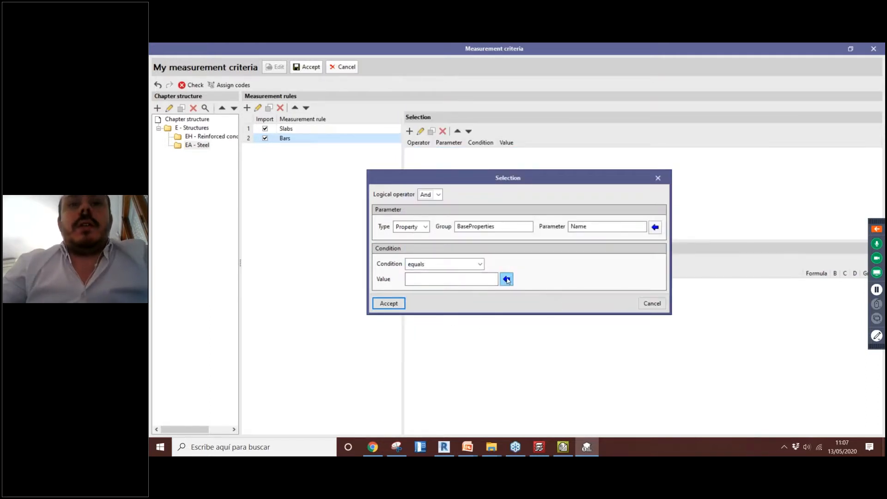
- Set the condition's value to BEAM from the model's available values and accept the selection condition
left_click(507, 280)
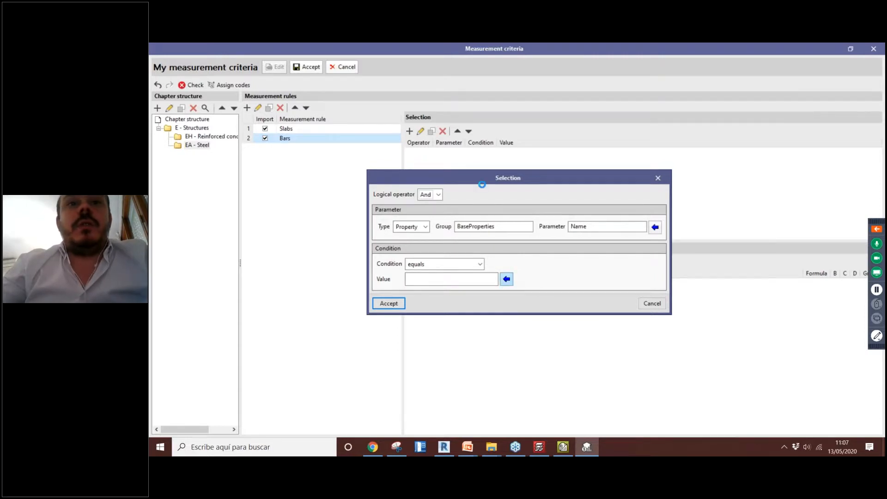
type("beam")
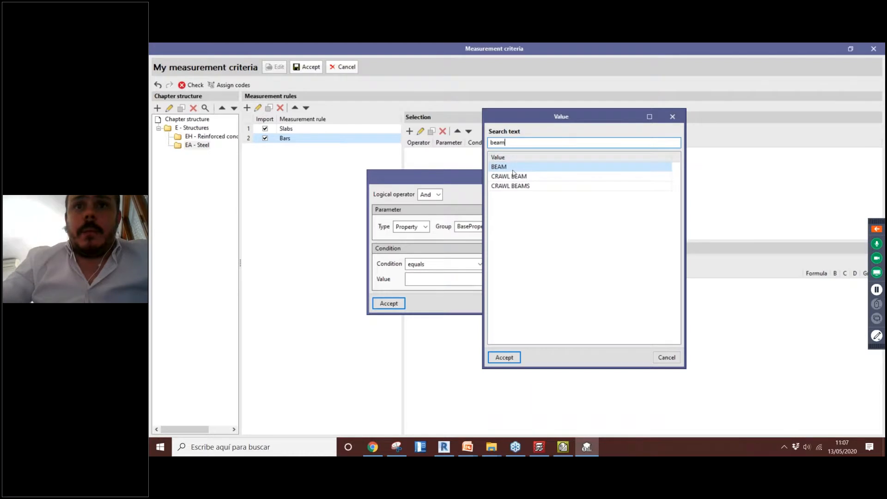
left_click(504, 357)
left_click(388, 303)
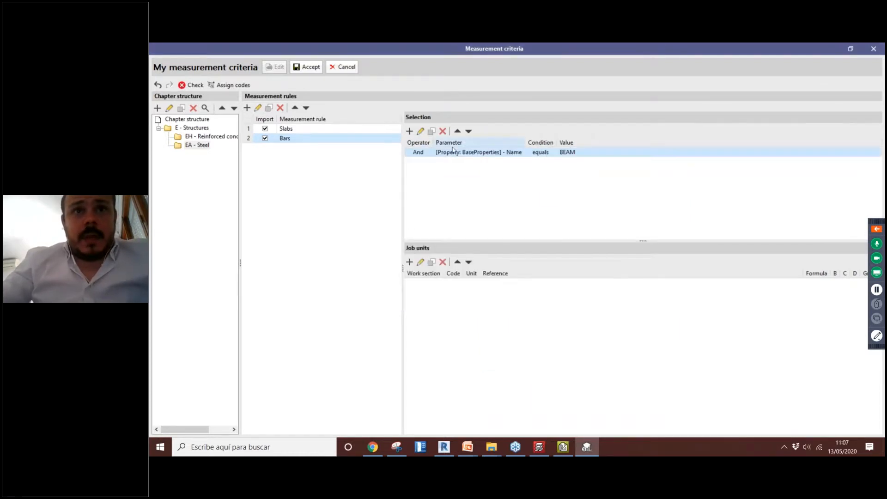
- Duplicate the BEAM selection condition of the Bars rule and set the copy's value to CRAWL BEAM
left_click(409, 132)
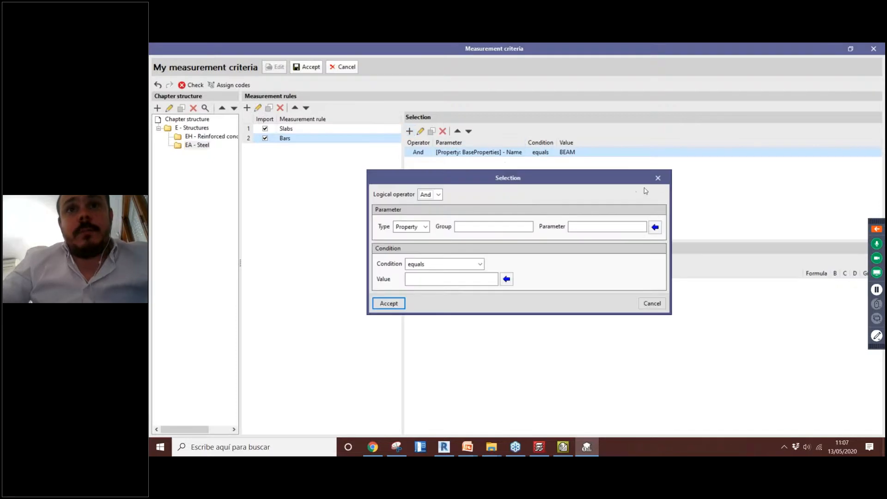
left_click(659, 179)
left_click(433, 131)
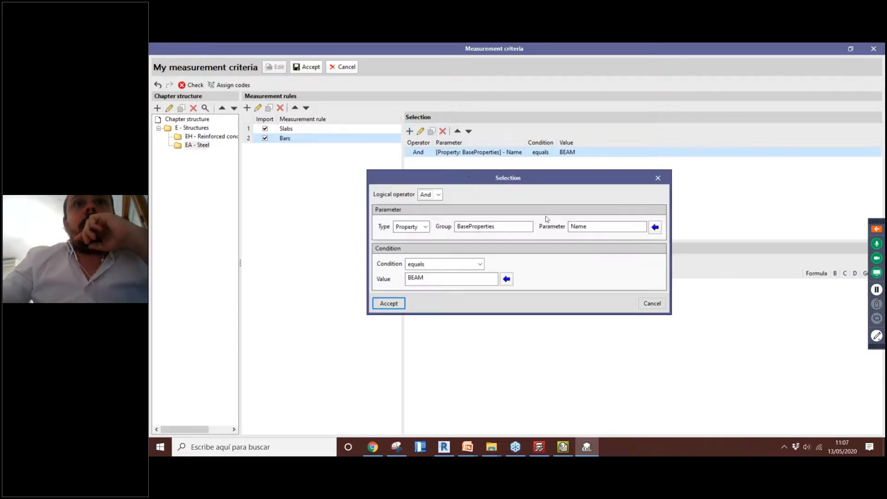
left_click(506, 279)
left_click(524, 176)
left_click(505, 357)
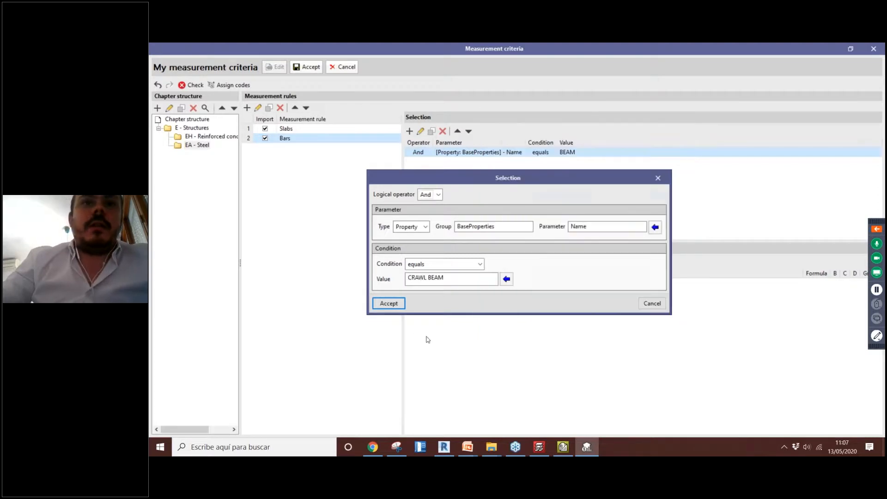
left_click(386, 304)
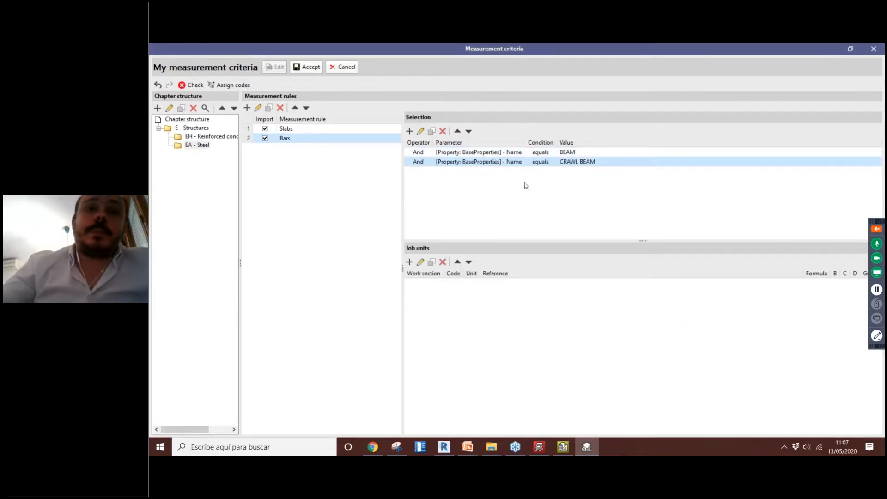
- Display the price bank for assigning codes, try to assign job unit EAS040 to the Bars rule and check the parameters for takeoff B
left_click(225, 85)
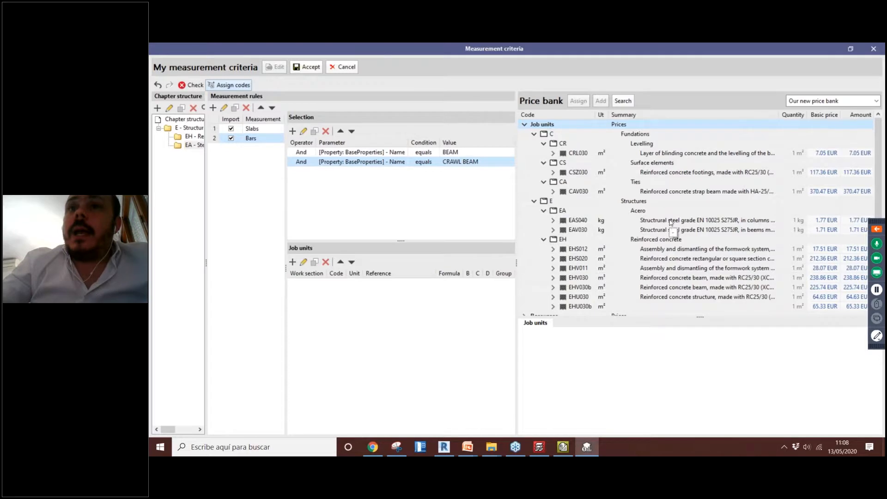
left_click(568, 221)
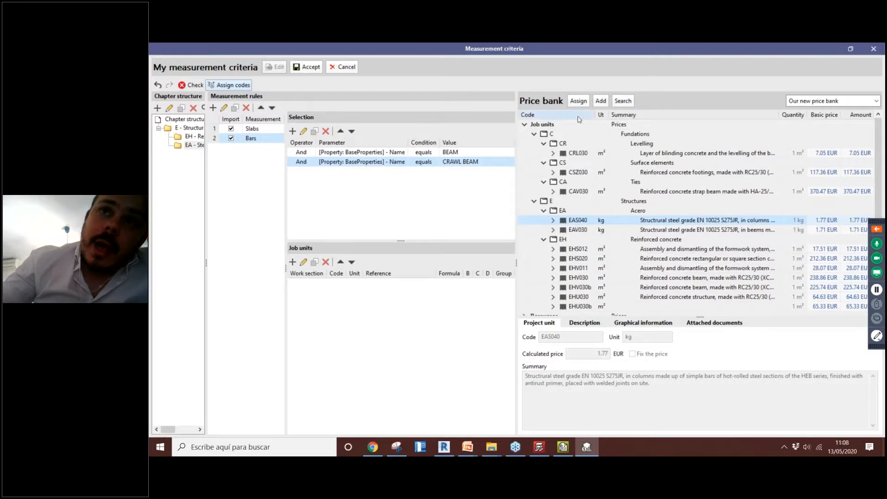
left_click(578, 101)
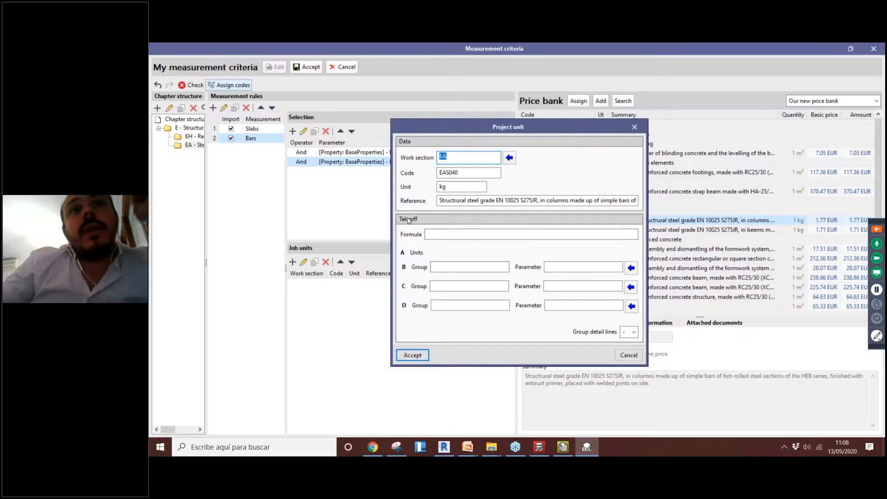
left_click(631, 268)
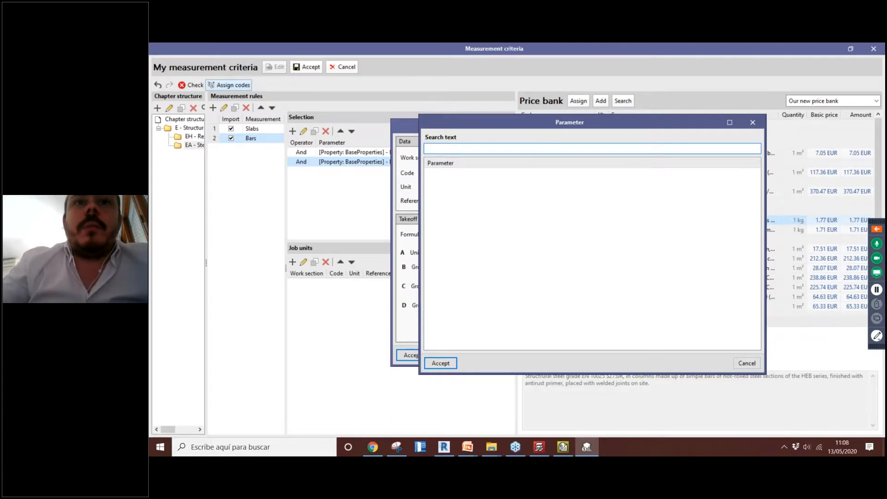
key("Escape")
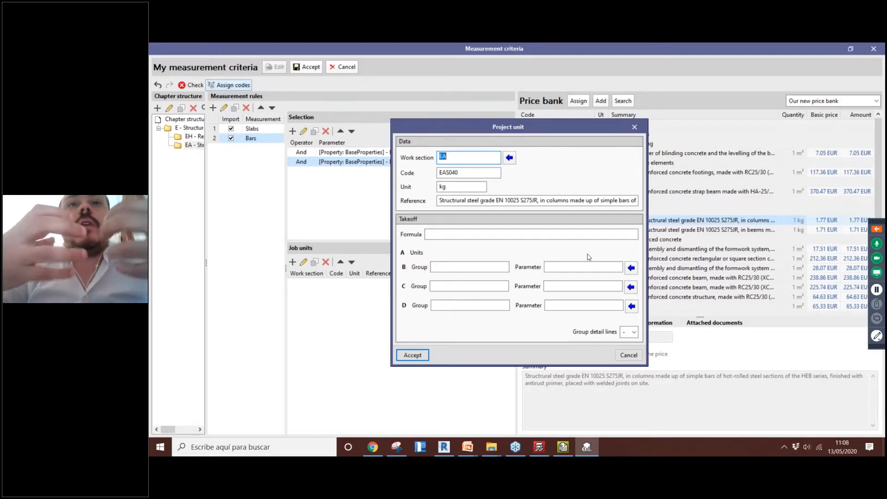
key("Escape")
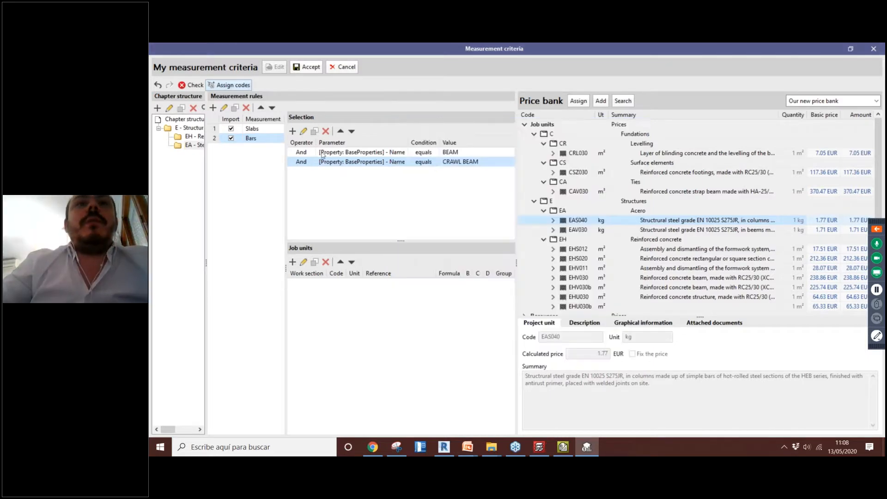
- Delete the CRAWL BEAM condition and change the remaining condition's parameter to Type Name from BaseProperties
left_click(326, 131)
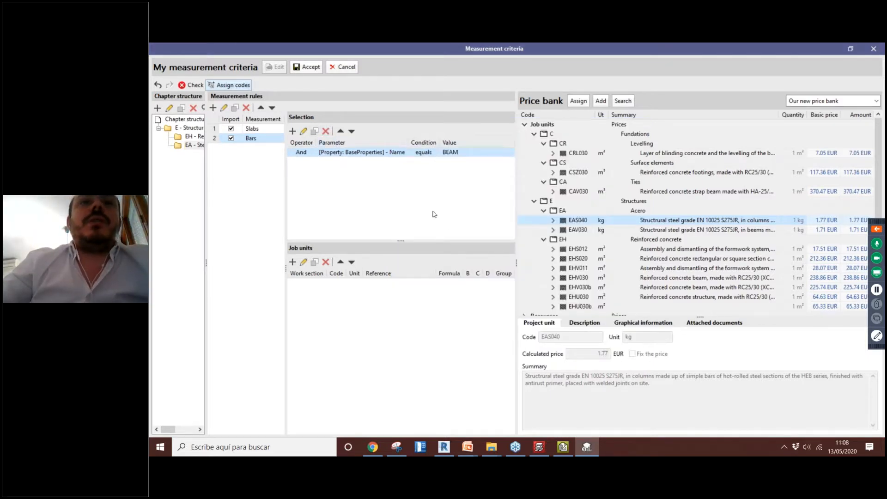
left_click(303, 132)
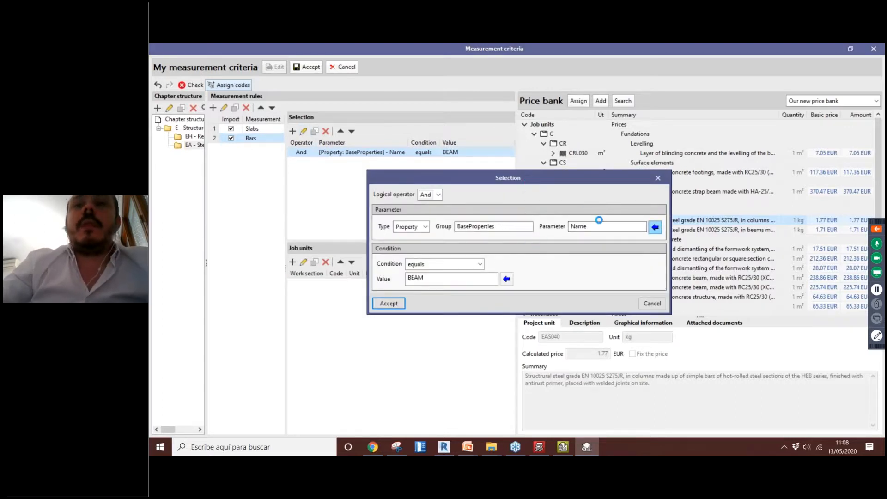
left_click(599, 220)
type("pe")
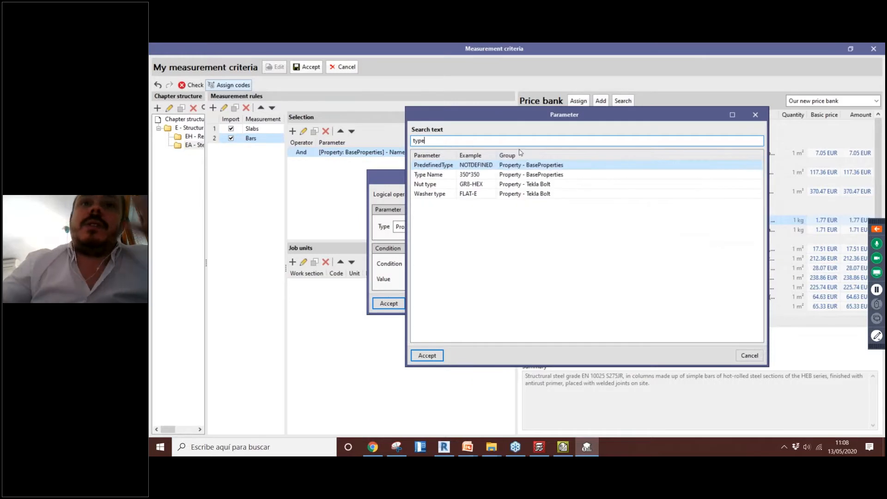
left_click(436, 174)
left_click(434, 355)
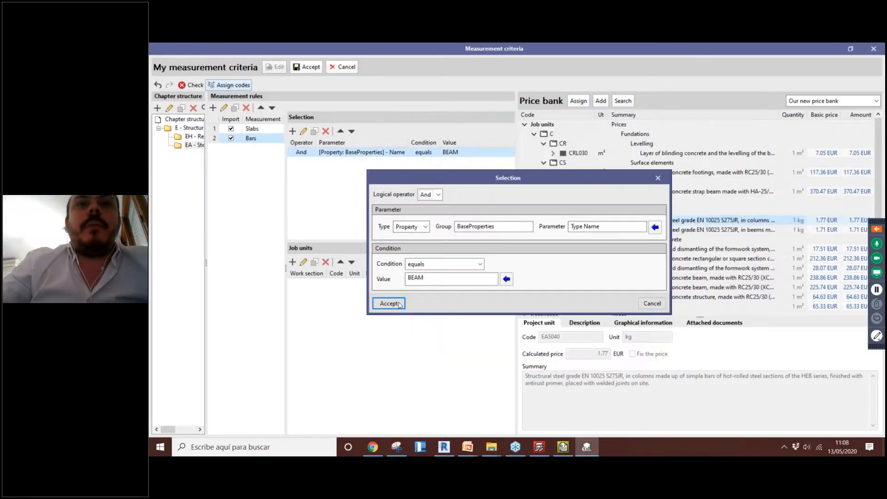
left_click(388, 303)
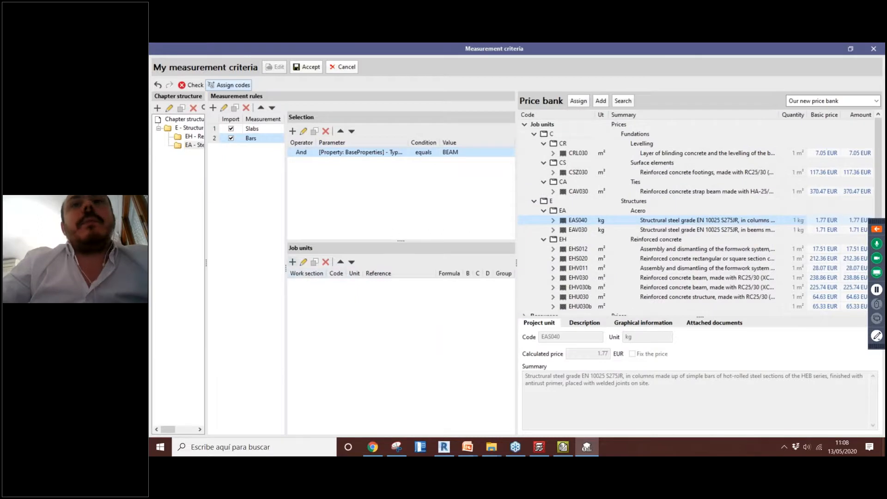
- Examine the takeoff parameters available for B when assigning job unit EAS040, and leave without assigning it
left_click(578, 101)
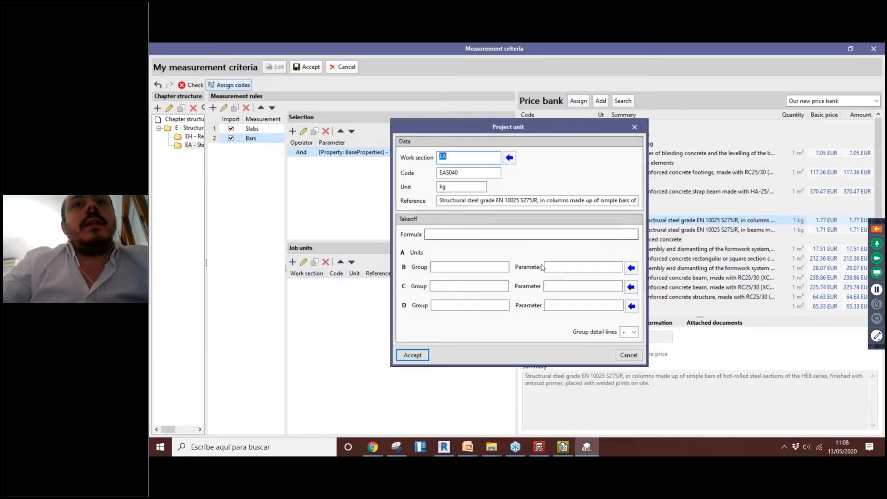
left_click(631, 267)
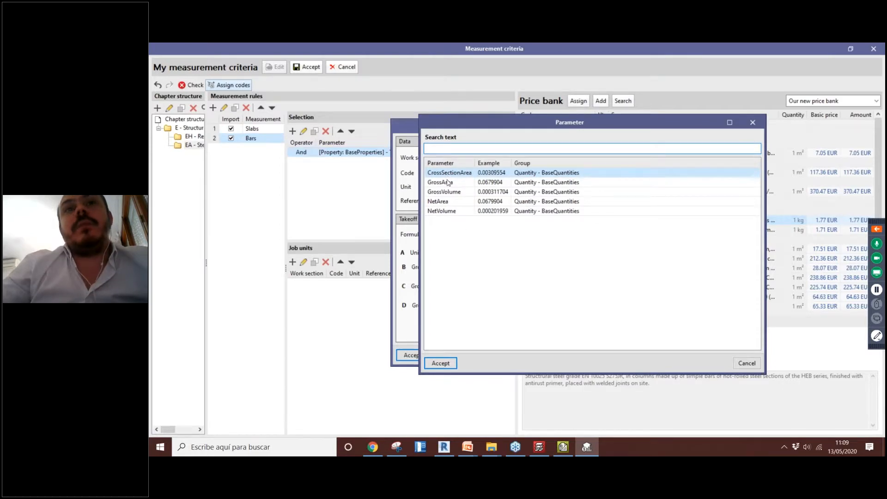
left_click(448, 211)
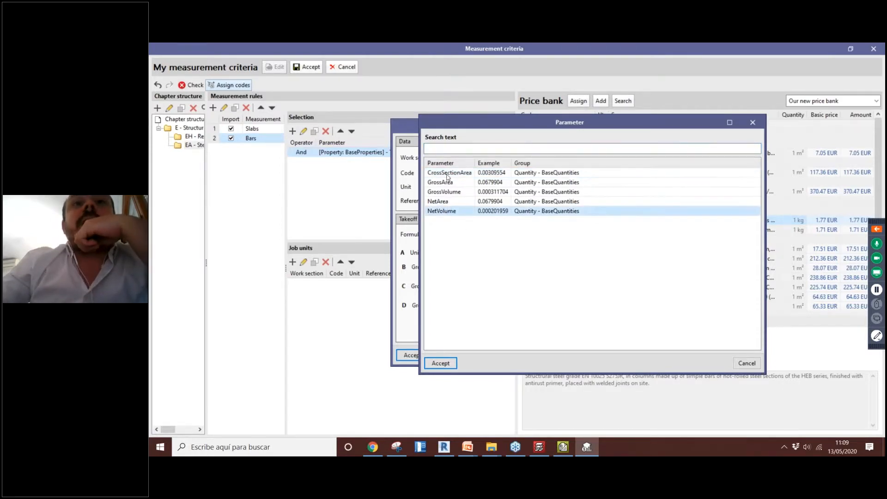
left_click(447, 174)
left_click(752, 122)
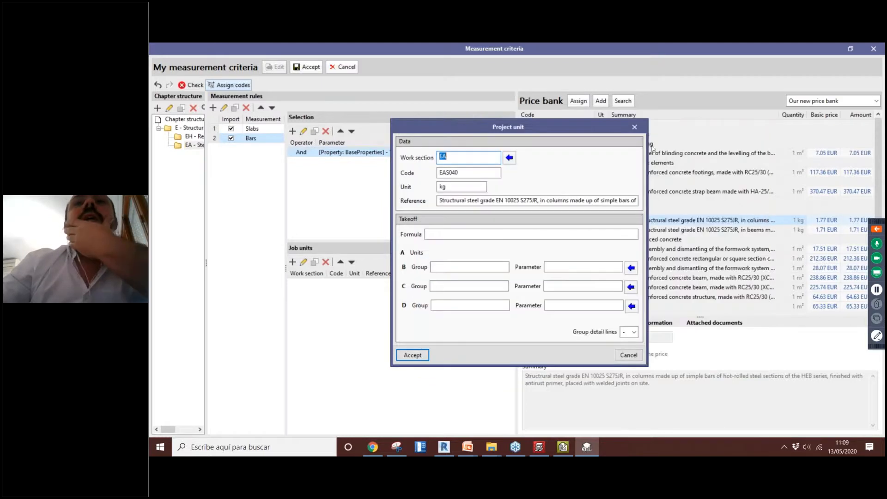
left_click(631, 131)
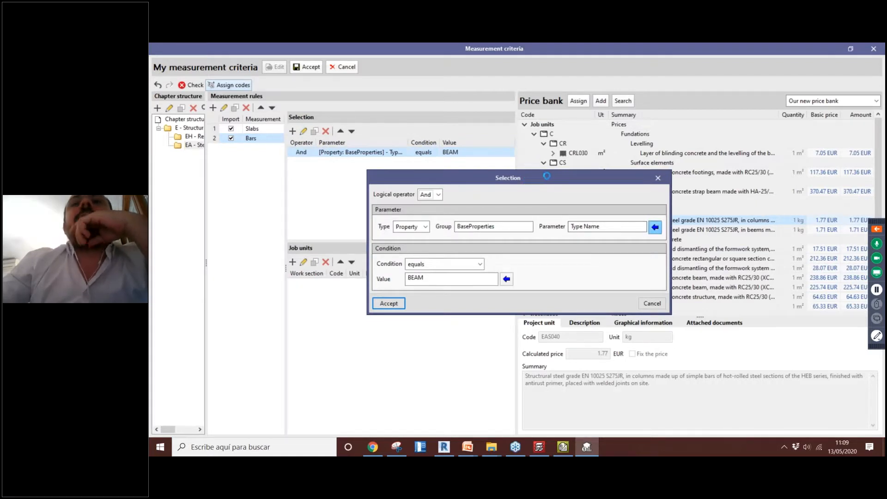
- Search the available parameters of the Bars selection condition for "tekla", look over the matches and clear the search
key("BackSpace")
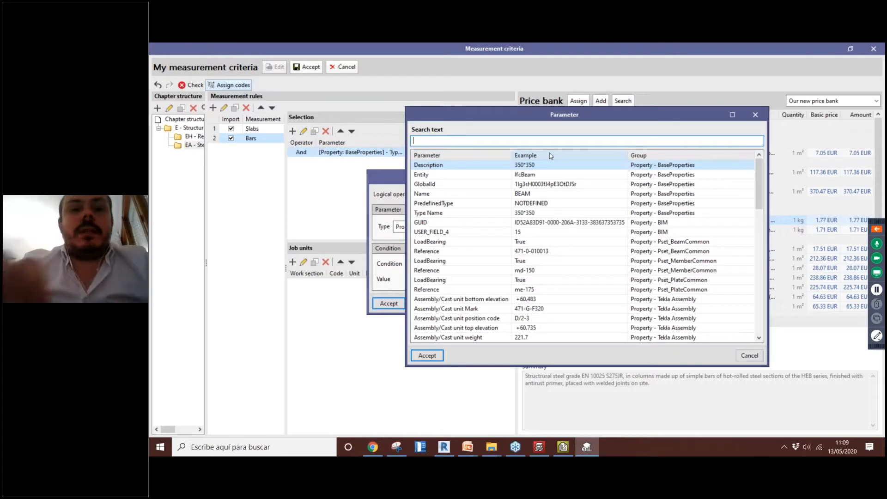
type("tekla")
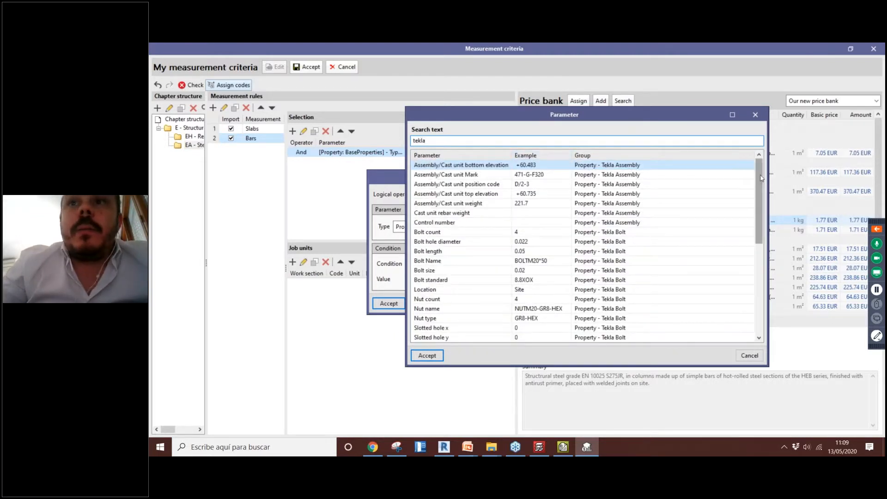
mouse_move(758, 177)
left_mouse_down()
mouse_move(764, 278)
mouse_move(759, 176)
left_mouse_up()
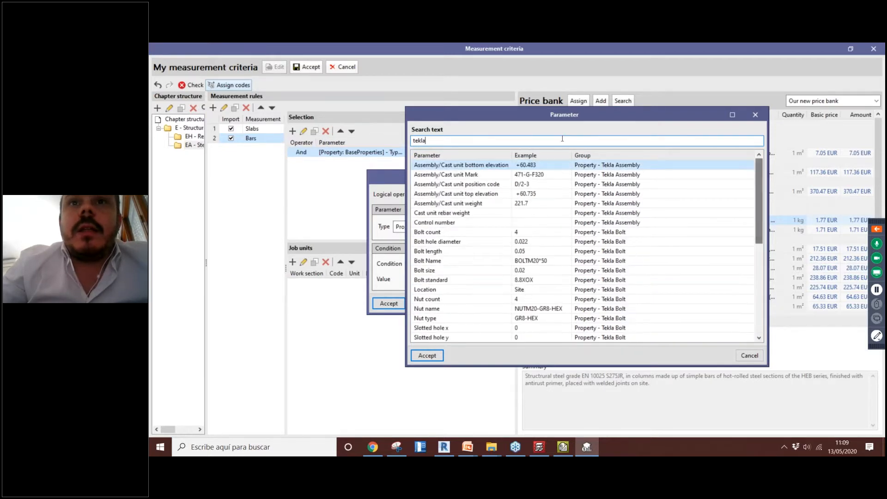
left_click_drag(435, 139, 355, 99)
key("BackSpace")
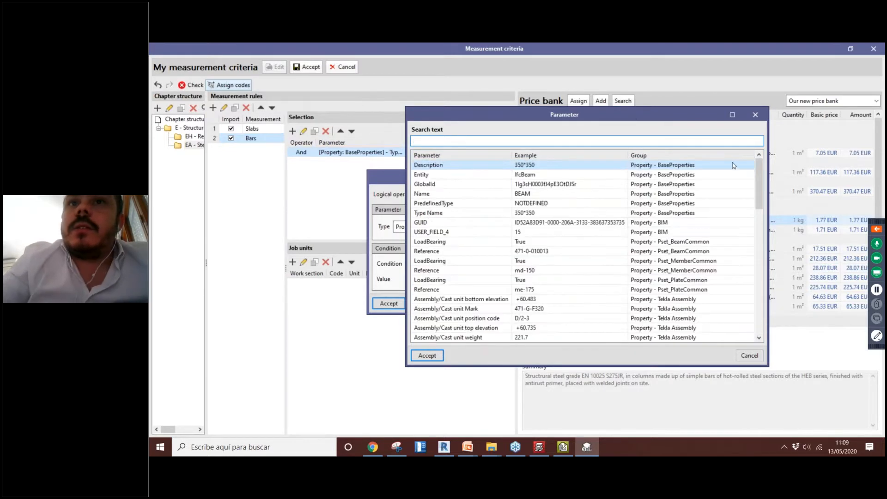
- Change the Bars selection condition's parameter to Entity from BaseProperties and its value to IfcBeam
mouse_move(761, 183)
left_mouse_down()
mouse_move(771, 307)
mouse_move(762, 194)
left_mouse_up()
left_click(504, 179)
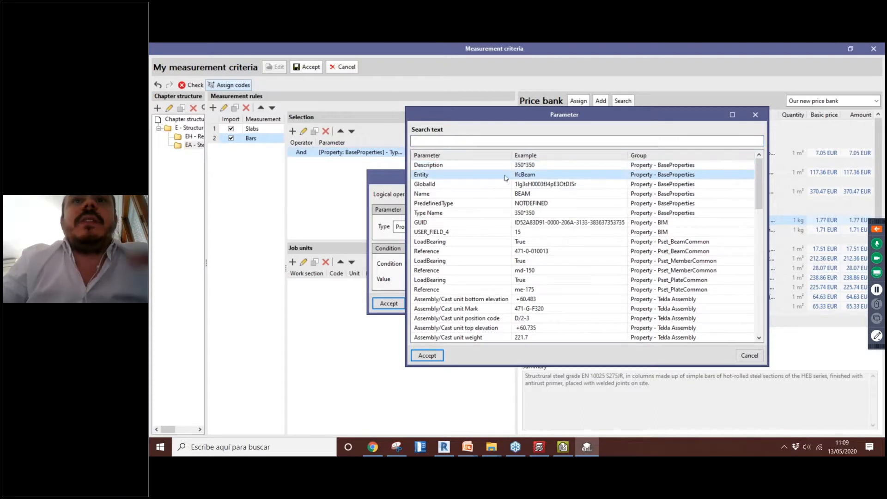
left_click(427, 356)
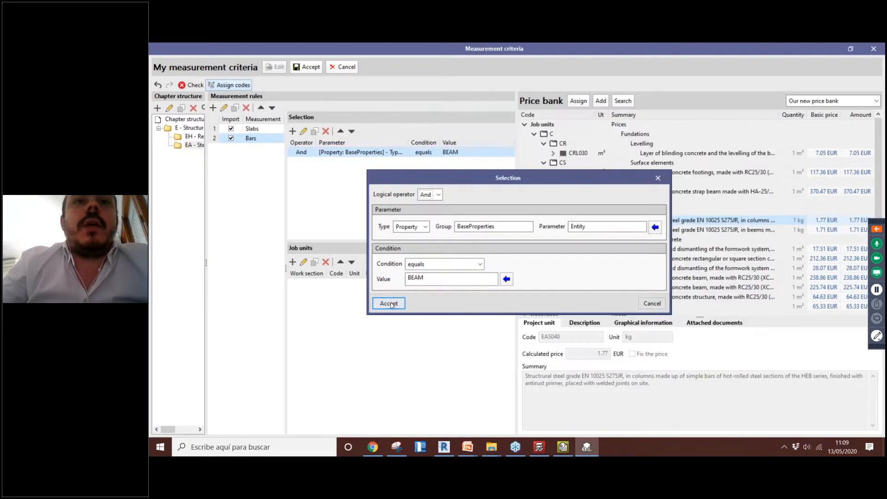
left_click(507, 279)
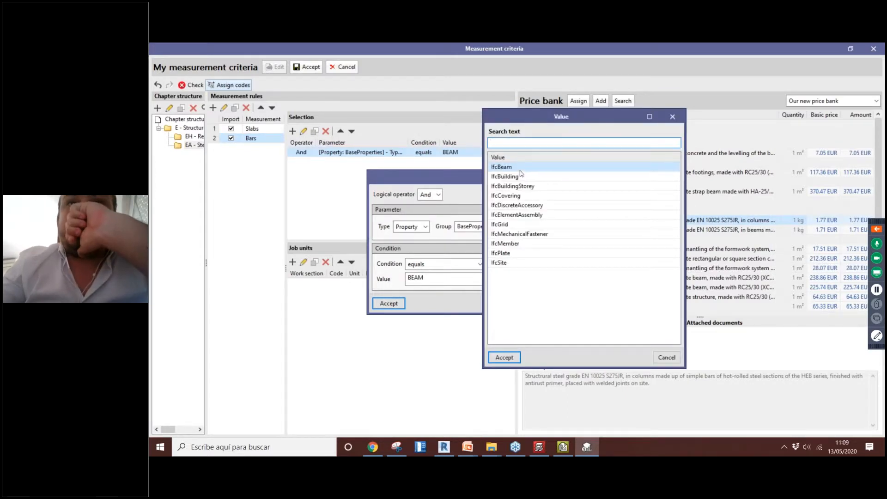
left_click(504, 357)
left_click(388, 303)
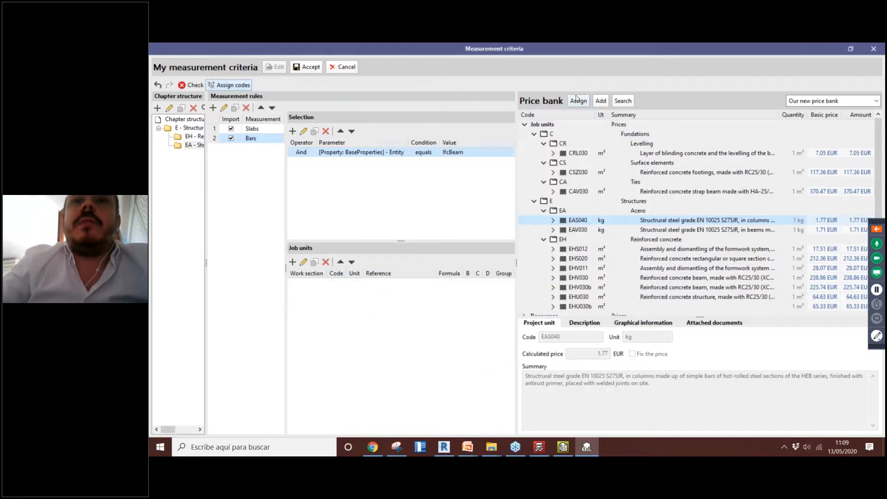
- Assign job unit EAS040 to the Bars rule with NetWeight as B and formula B, and save and close the measurement criteria
left_click(576, 101)
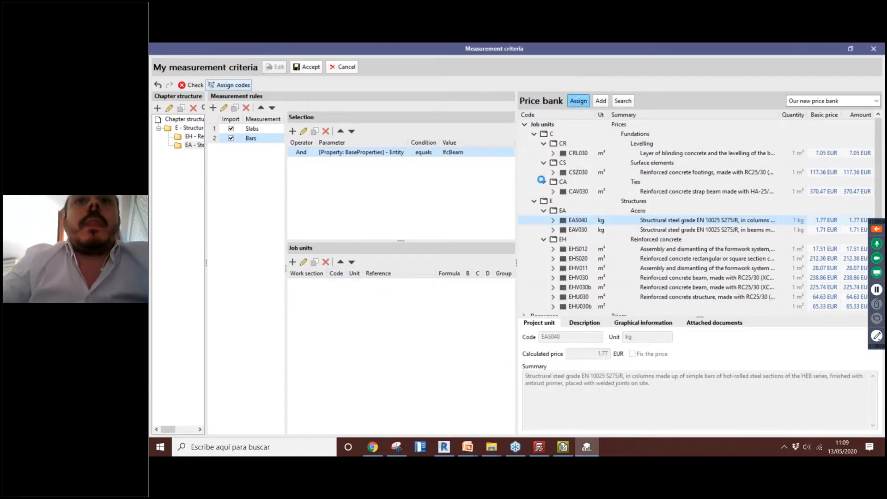
left_click(631, 268)
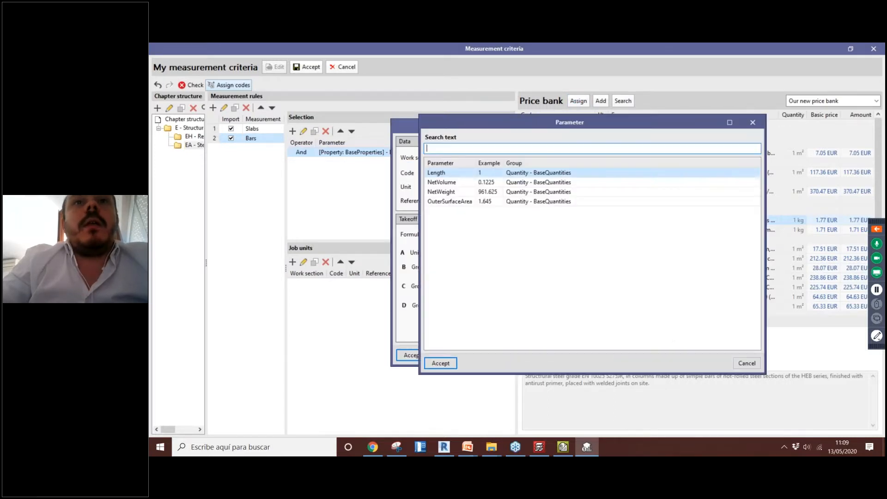
left_click(465, 193)
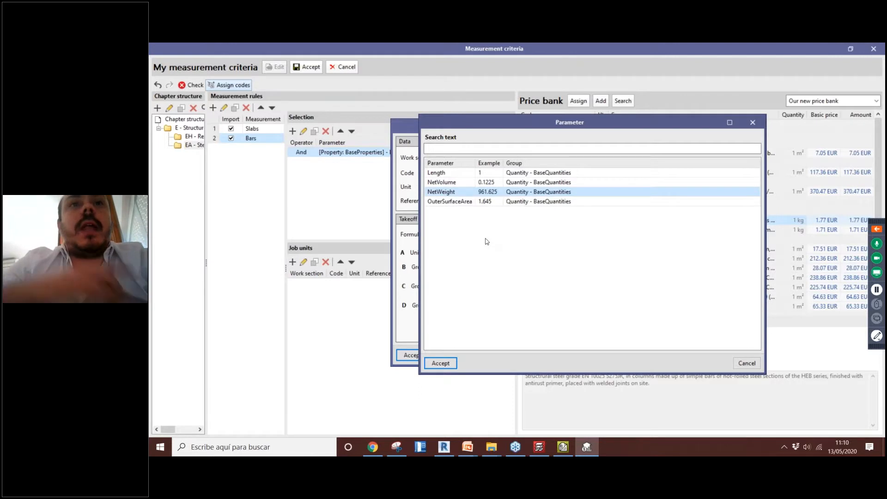
left_click(440, 363)
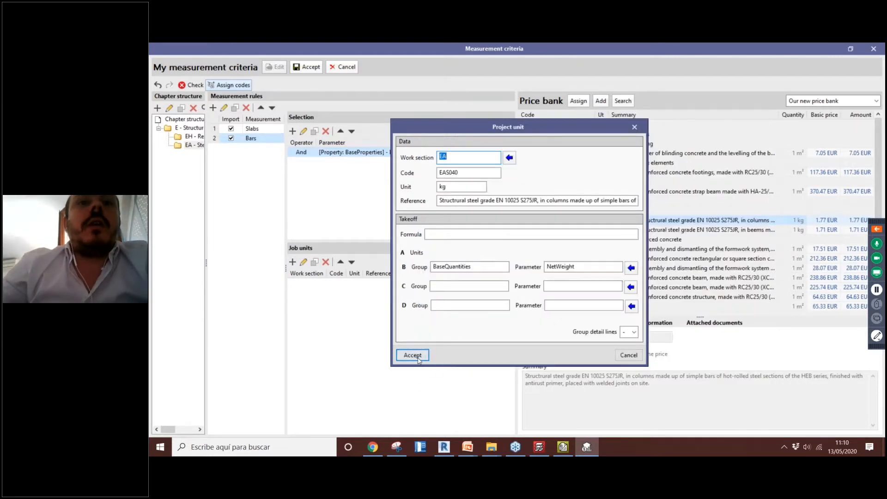
left_click(438, 234)
type("B")
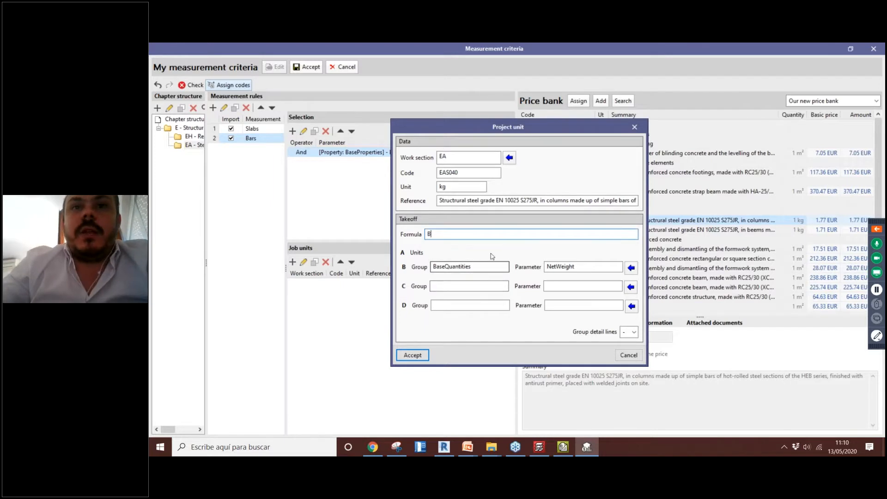
left_click(412, 354)
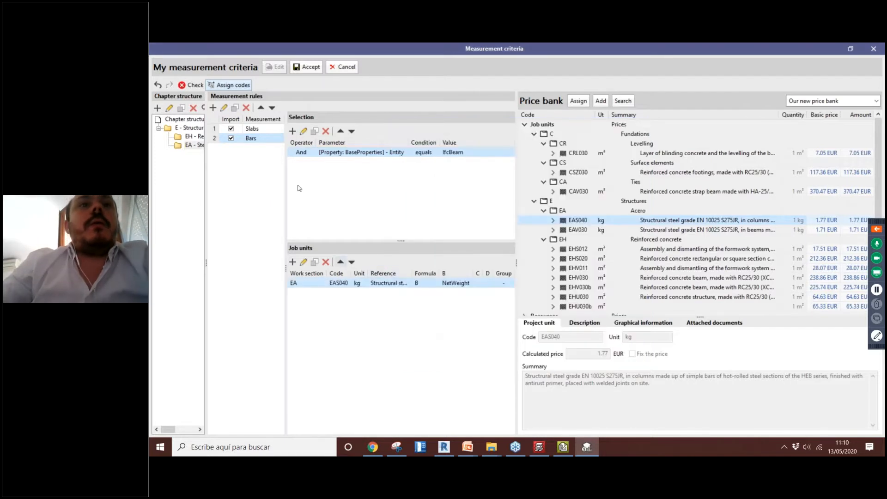
left_click(305, 67)
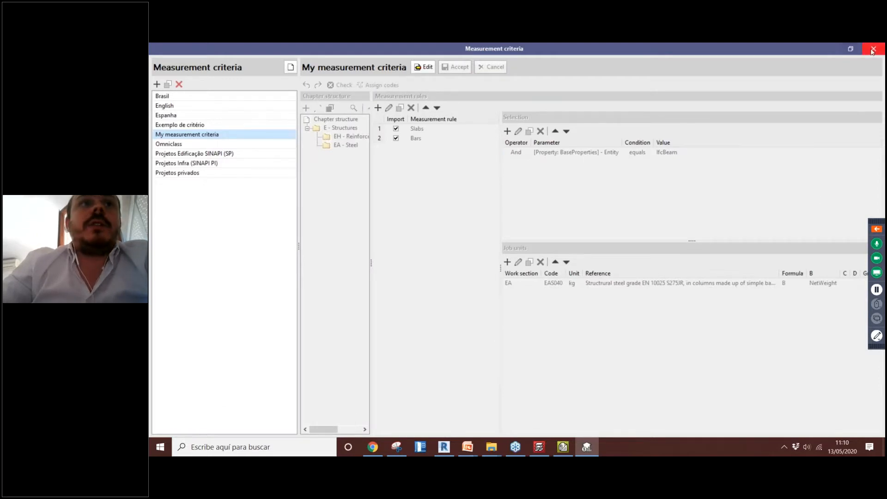
left_click(872, 49)
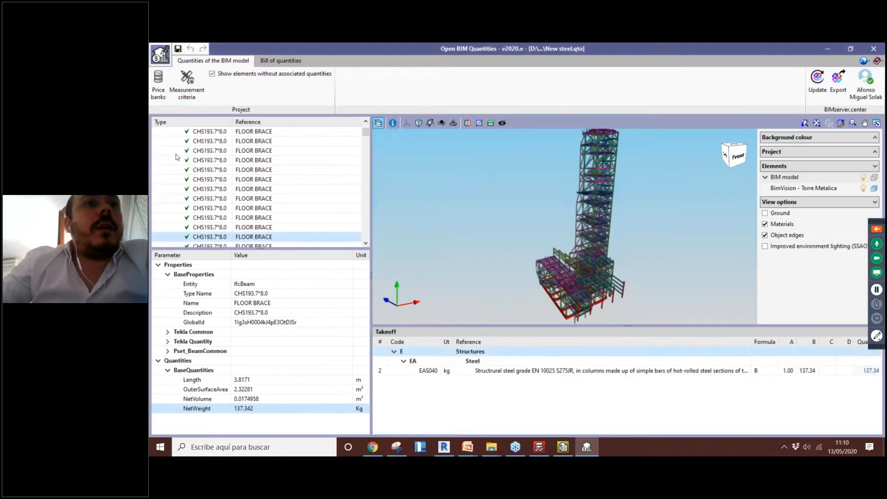
- Examine which IfcBeam elements have quantities associated and check the takeoff of a CHS219.1*8.0 floor brace
scroll(175, 157, "up", 15)
scroll(193, 168, "down", 2)
scroll(194, 169, "up", 2)
scroll(205, 172, "down", 2)
scroll(203, 167, "up", 2)
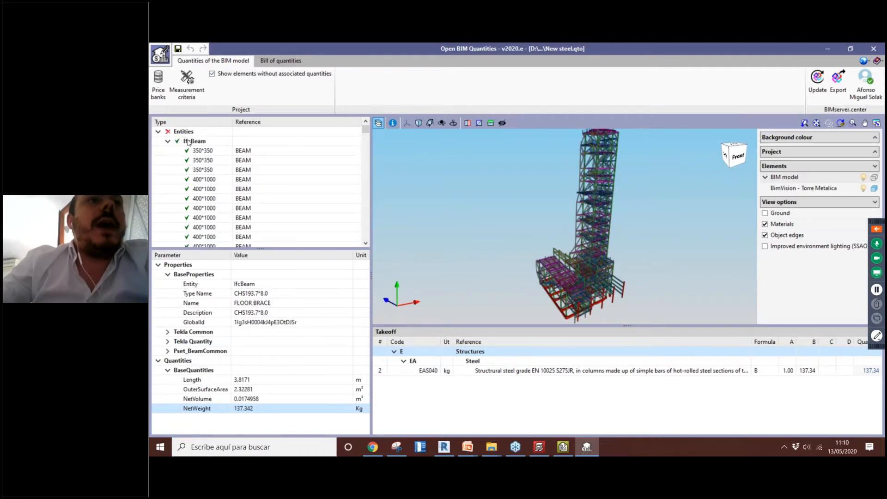
scroll(200, 142, "down", 6)
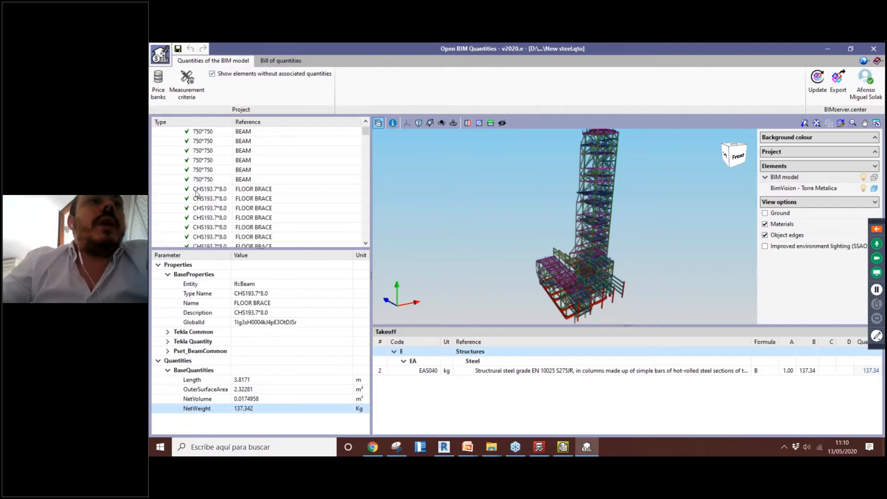
scroll(196, 194, "down", 5)
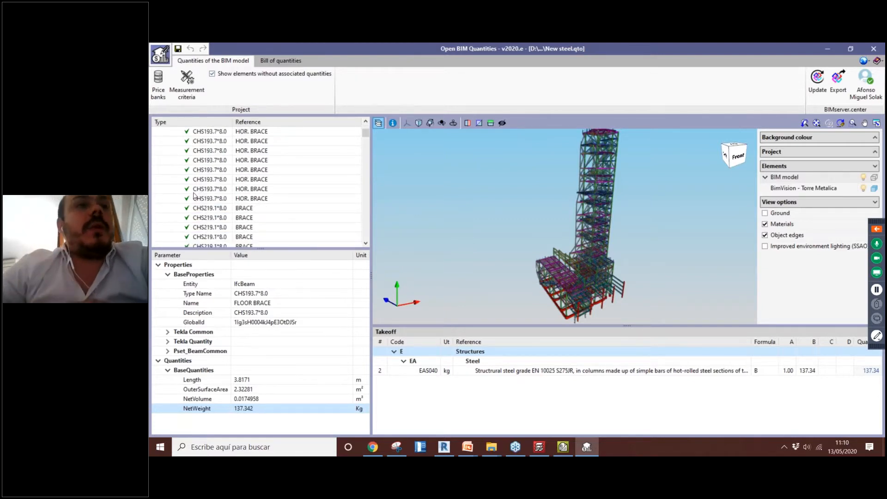
scroll(209, 196, "down", 5)
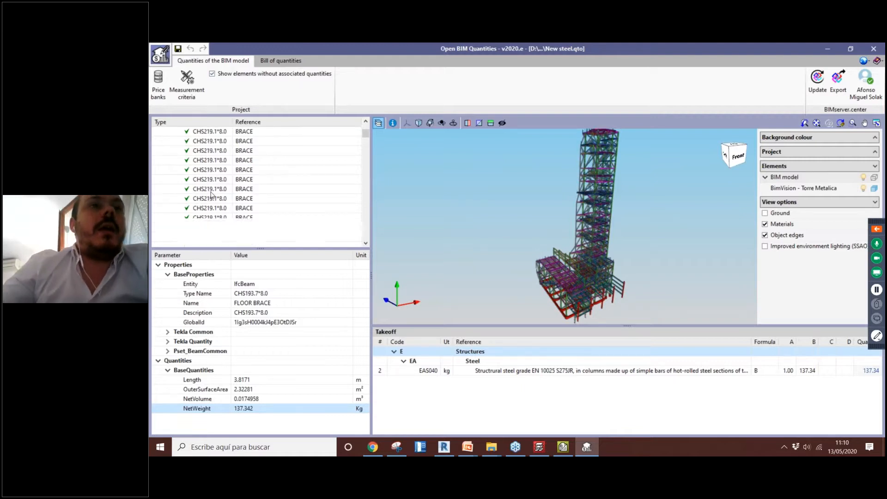
left_click(208, 193)
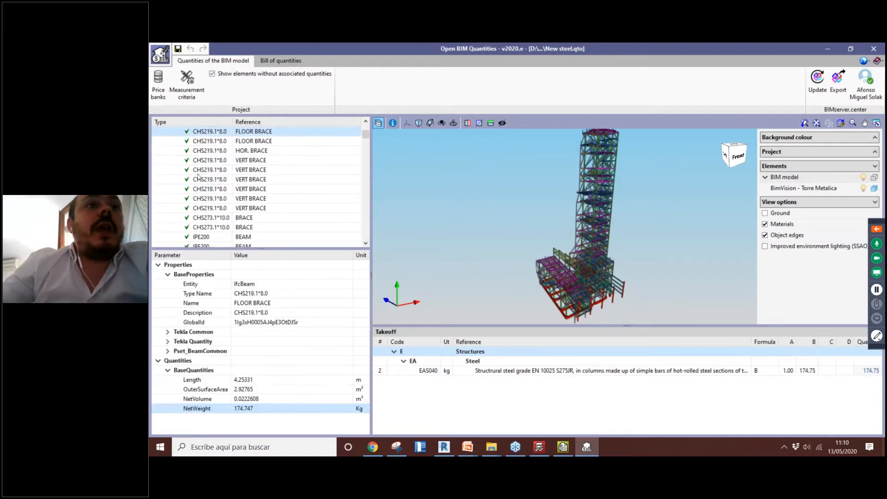
scroll(192, 167, "down", 4)
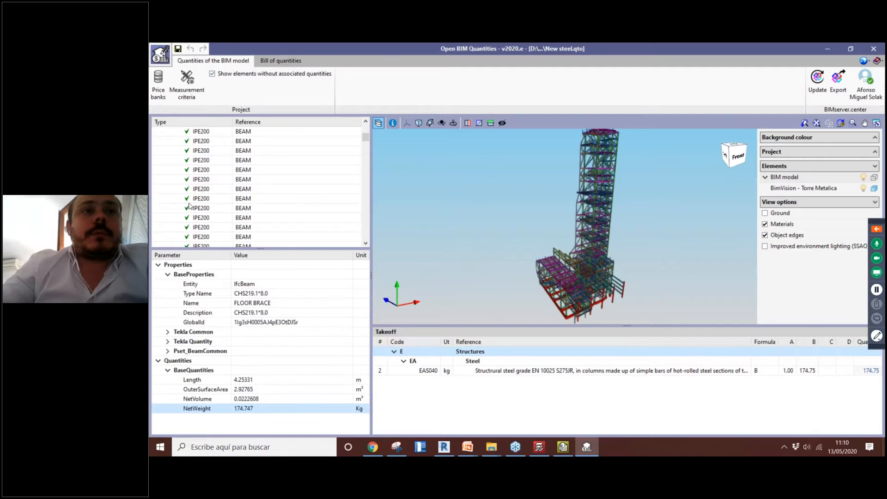
- Update the bill of quantities, deleting the current budget data and using Our new price bank with an exchange rate of 1
left_click(273, 64)
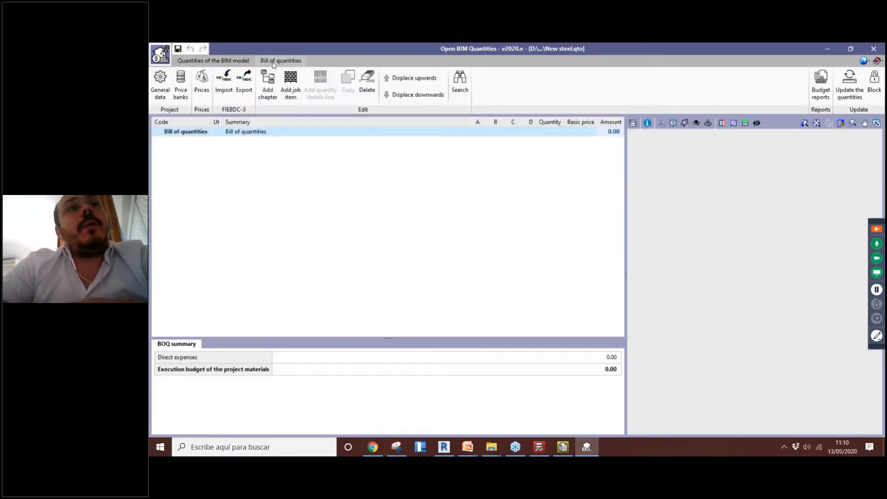
left_click(849, 85)
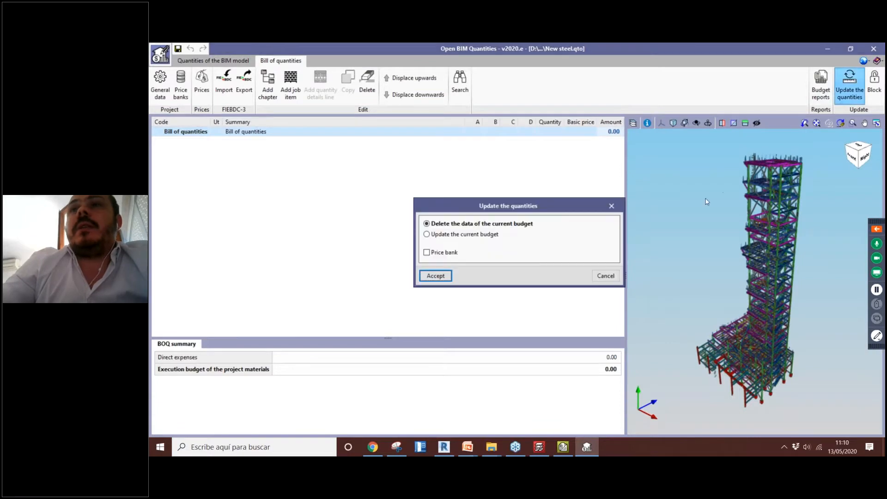
left_click(443, 253)
left_click(510, 253)
left_click(512, 298)
left_click(434, 275)
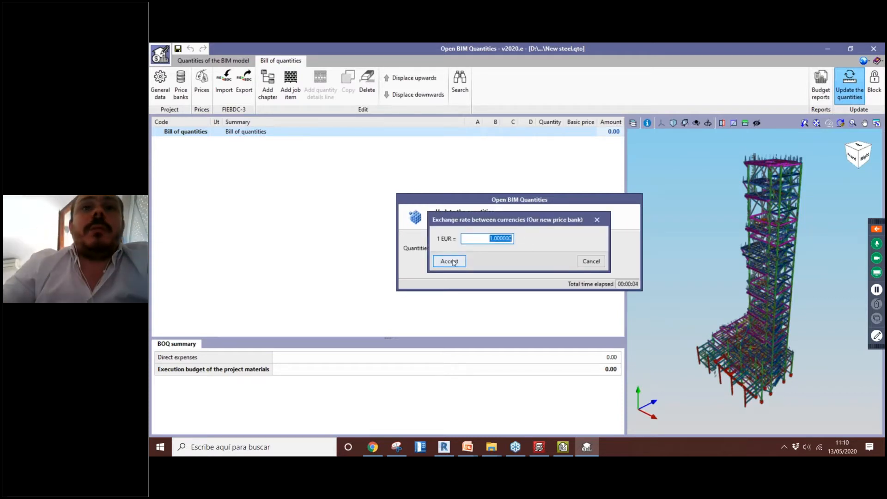
left_click(449, 261)
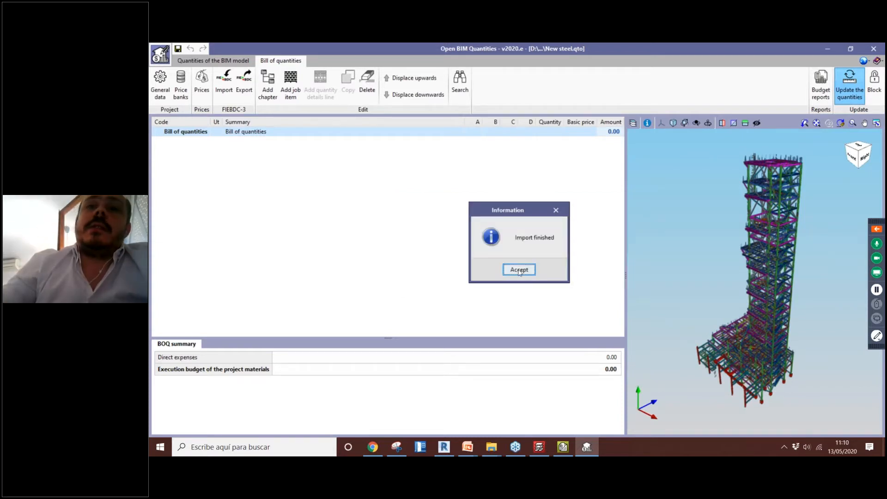
left_click(515, 270)
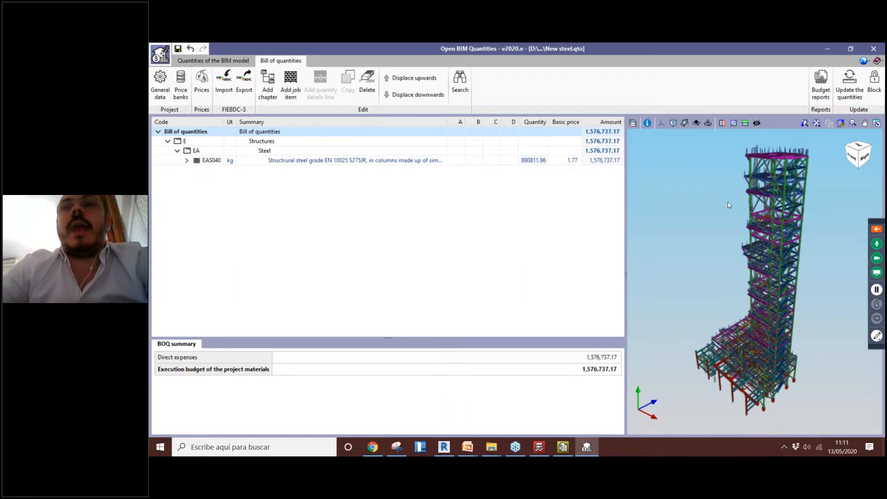
- Expand job unit EAS040 in the bill and examine its 400*1000 detail lines alongside a closer view of the tower
left_click(186, 160)
left_click(333, 255)
left_click(318, 275)
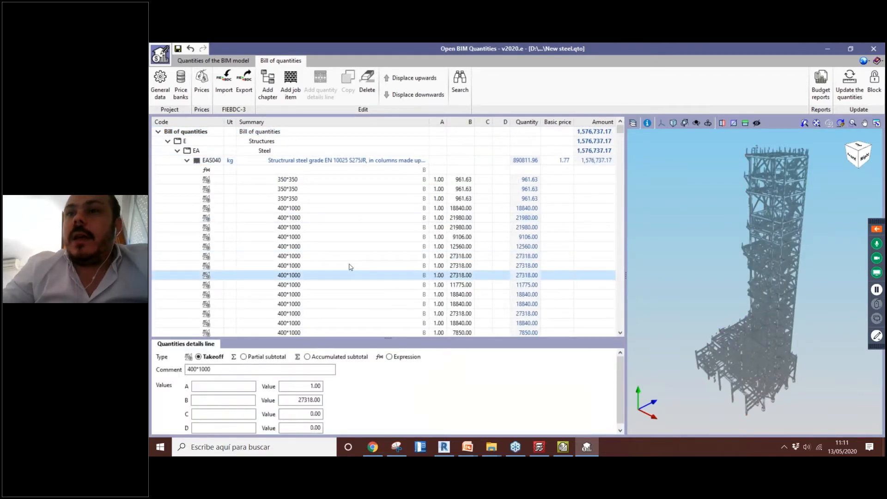
key("Down")
key("Down")
key("Down")
key("Down")
key("Down")
key("Down")
key("Down")
left_click(449, 287)
scroll(449, 287, "down", 1)
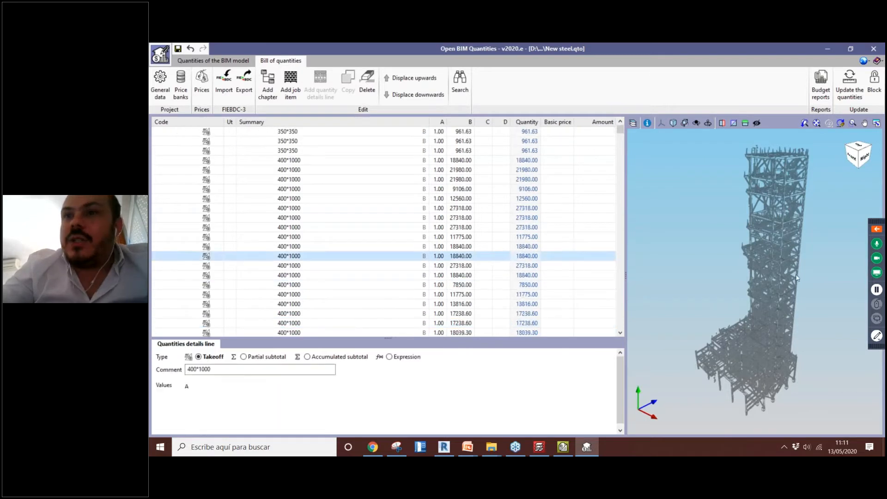
scroll(781, 287, "up", 4)
scroll(772, 288, "up", 3)
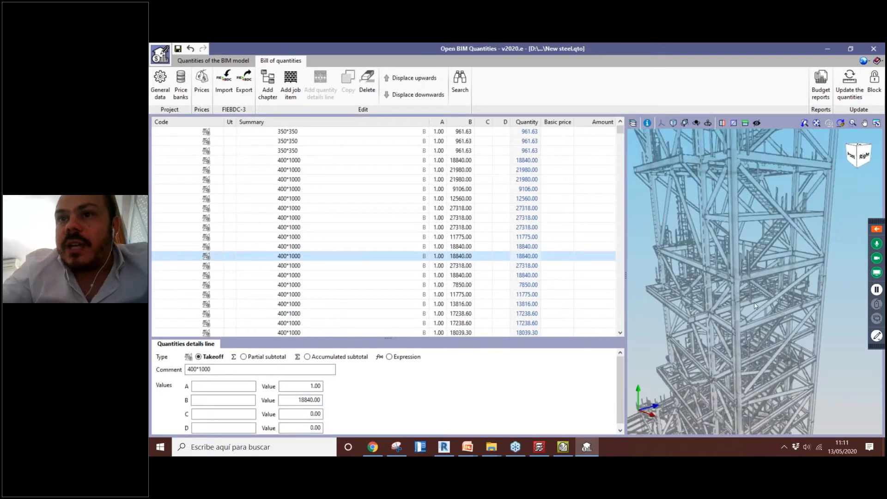
- Look through the CHS193.7*8.0, CHS219.1*8.0 and IPE200 detail lines of job unit EAS040
scroll(319, 300, "down", 7)
left_click(316, 297)
scroll(315, 296, "down", 6)
scroll(311, 292, "up", 1)
left_click(309, 294)
scroll(307, 295, "down", 4)
left_click(307, 294)
scroll(308, 295, "down", 4)
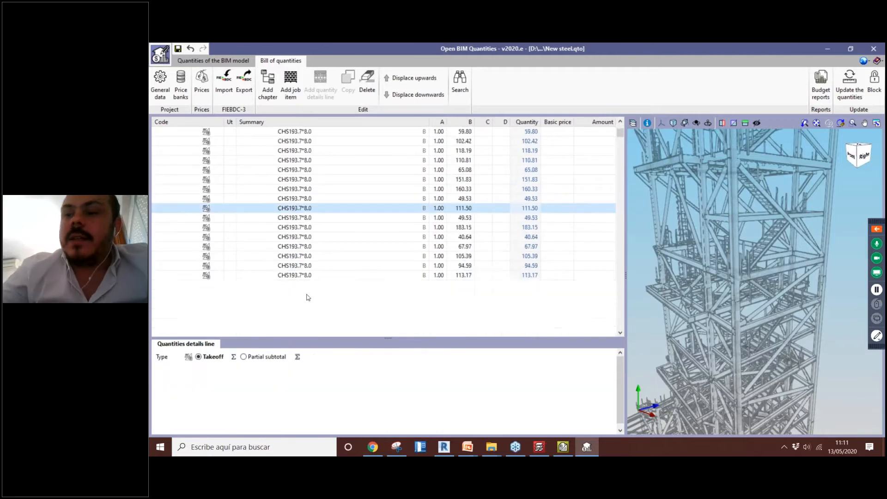
left_click(307, 294)
scroll(306, 296, "down", 2)
left_click(306, 316)
scroll(307, 317, "down", 4)
scroll(306, 319, "down", 4)
left_click(306, 319)
scroll(305, 318, "down", 16)
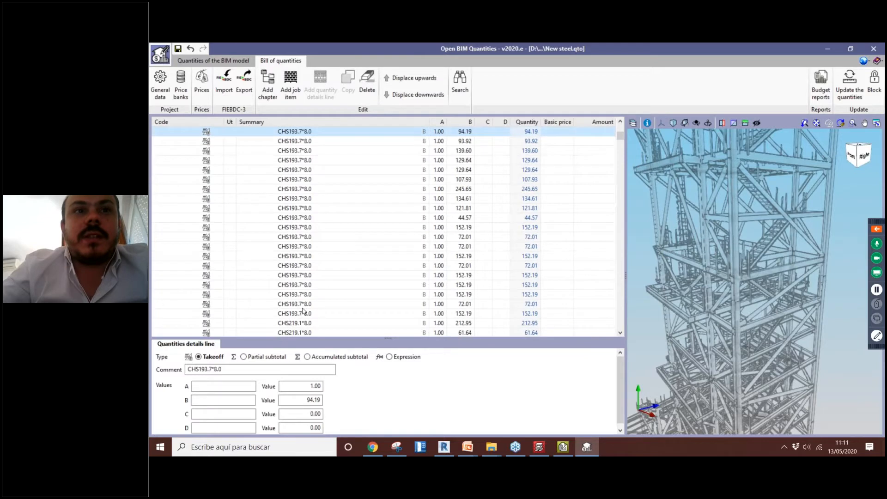
scroll(298, 301, "down", 6)
left_click(302, 308)
scroll(303, 300, "down", 5)
left_click(303, 296)
scroll(303, 296, "down", 5)
left_click(303, 296)
scroll(295, 296, "down", 8)
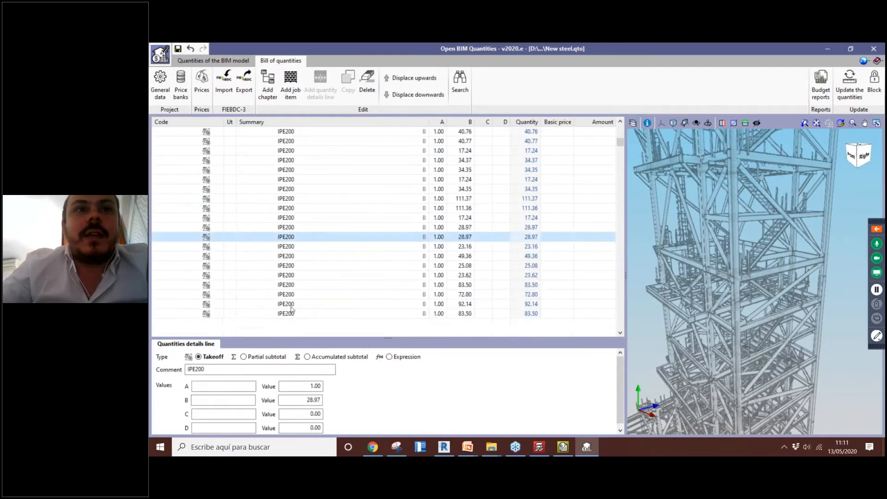
scroll(292, 296, "down", 5)
left_click(292, 294)
scroll(293, 295, "down", 5)
left_click(292, 294)
scroll(294, 277, "down", 5)
left_click(296, 266)
scroll(296, 262, "down", 3)
scroll(297, 277, "down", 3)
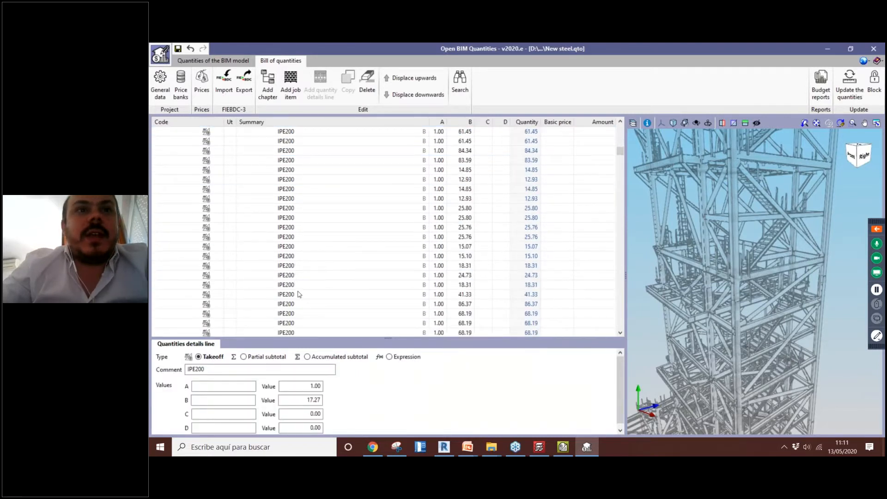
scroll(298, 294, "down", 5)
left_click(295, 291)
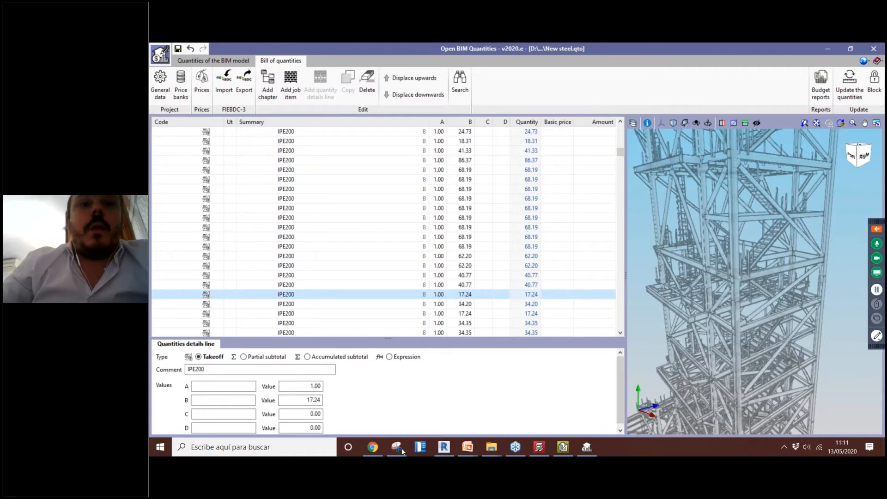
- Switch to Chrome, return to the BIMserver.center dashboard and log out of the account
left_click(373, 446)
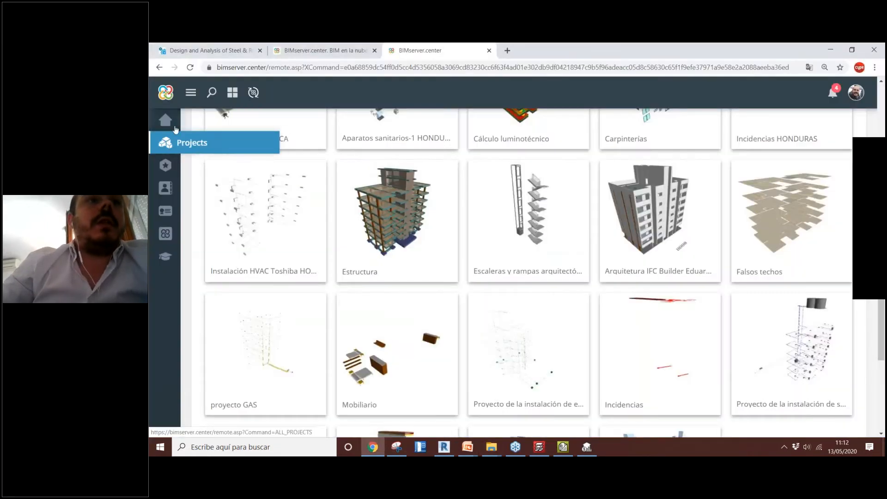
left_click(165, 93)
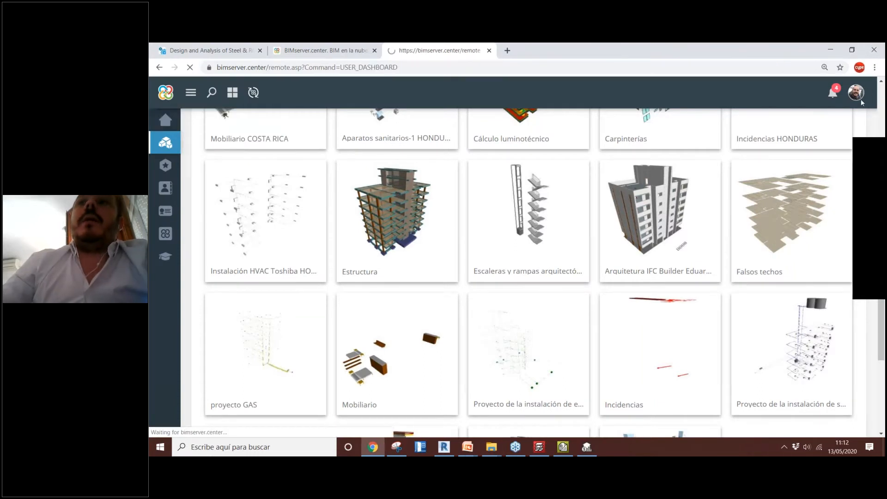
left_click(858, 94)
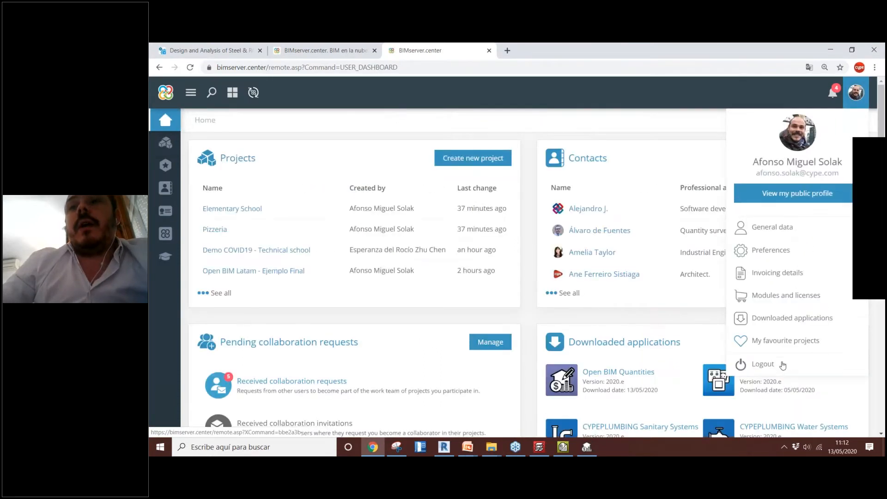
left_click(762, 364)
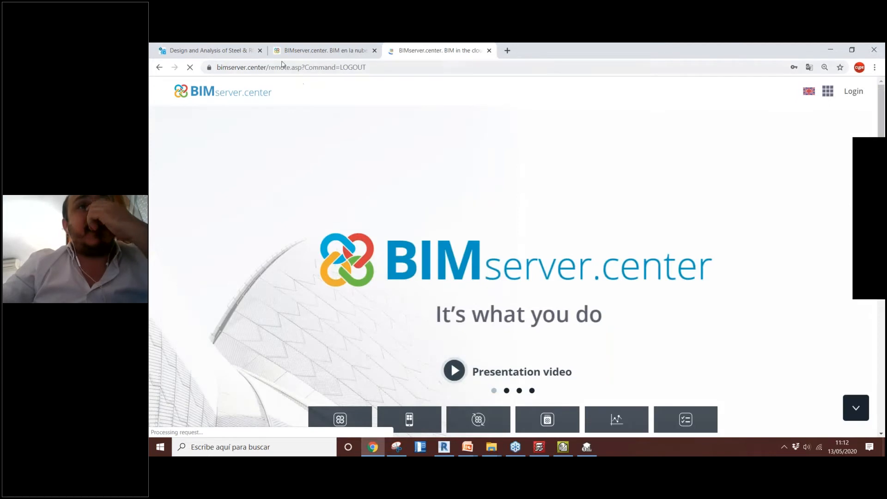
- Load the English site at bimserver.center/en and open its Store
left_click_drag(269, 67, 603, 69)
type("enter")
key("Return")
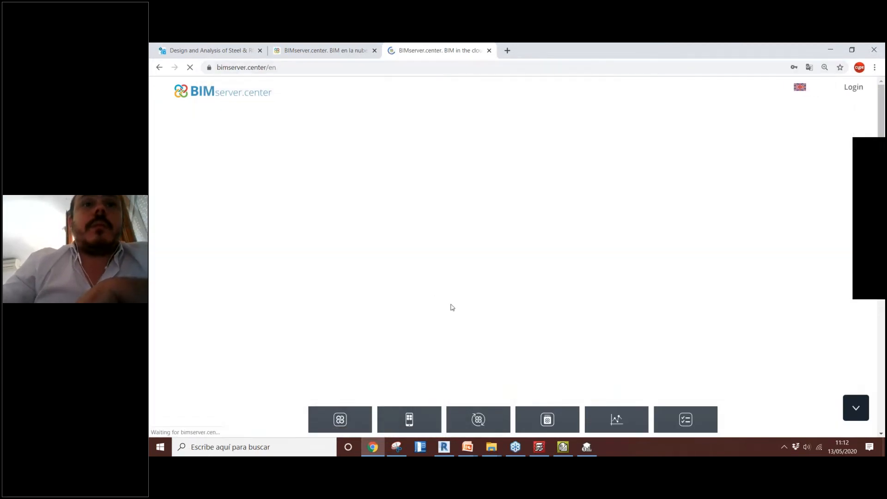
left_click(341, 418)
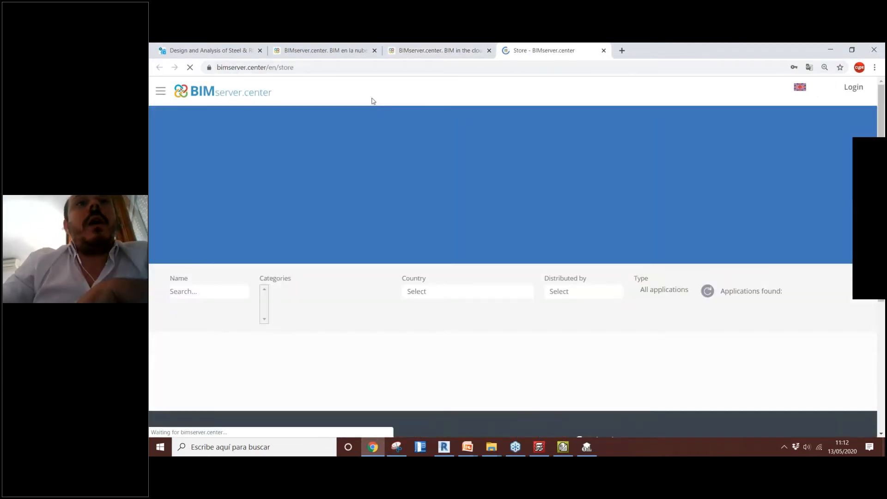
- Search the Store by name for "quanti", open the Open BIM Quantities page and check its price
scroll(382, 378, "down", 1)
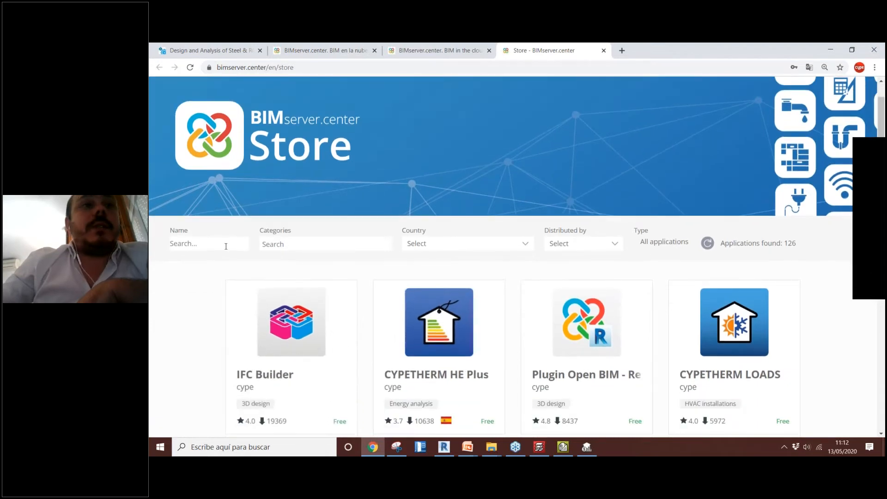
left_click(226, 245)
type("w")
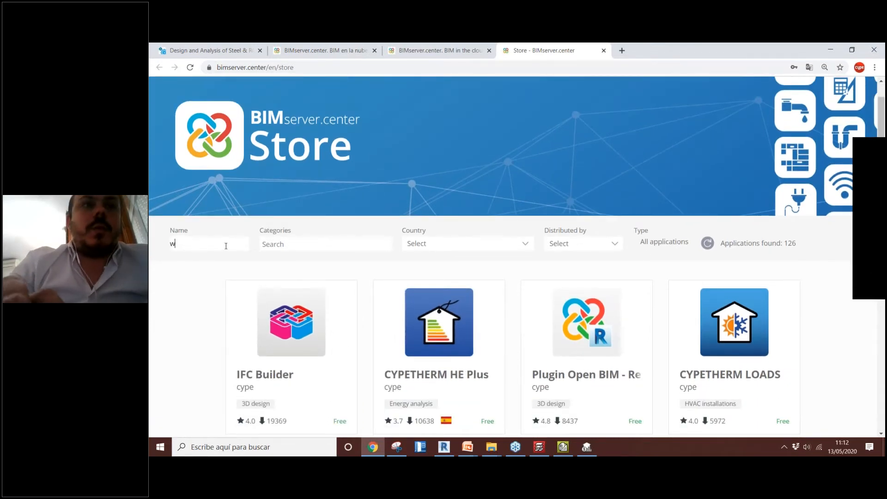
key("BackSpace")
type("wuerth")
key("BackSpace")
key("BackSpace")
key("BackSpace")
key("BackSpace")
key("BackSpace")
key("BackSpace")
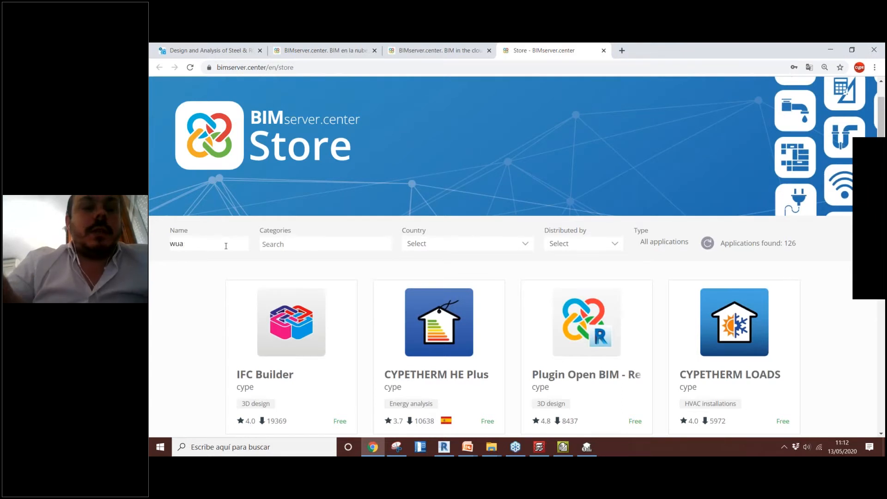
type("quanti")
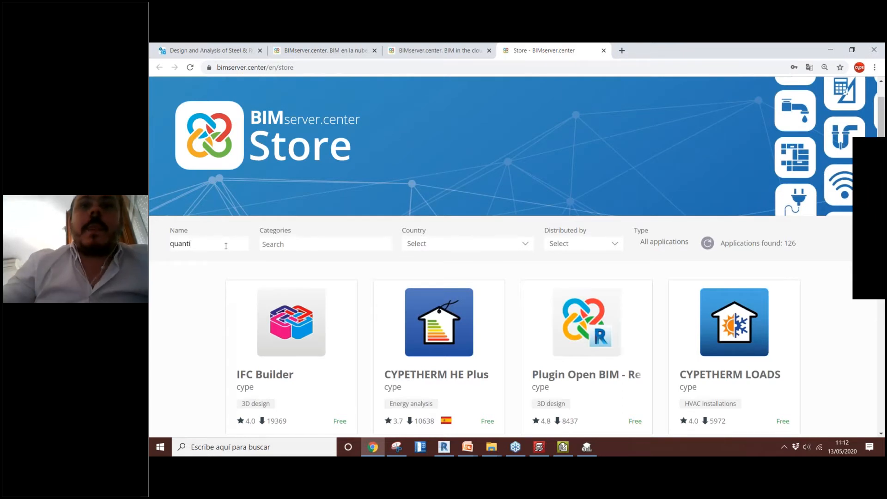
scroll(588, 264, "down", 2)
left_click(566, 277)
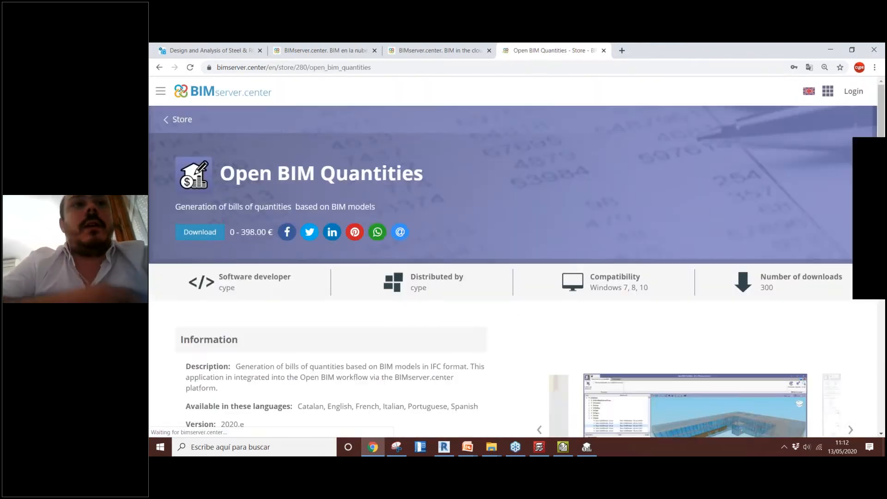
left_click_drag(241, 232, 283, 232)
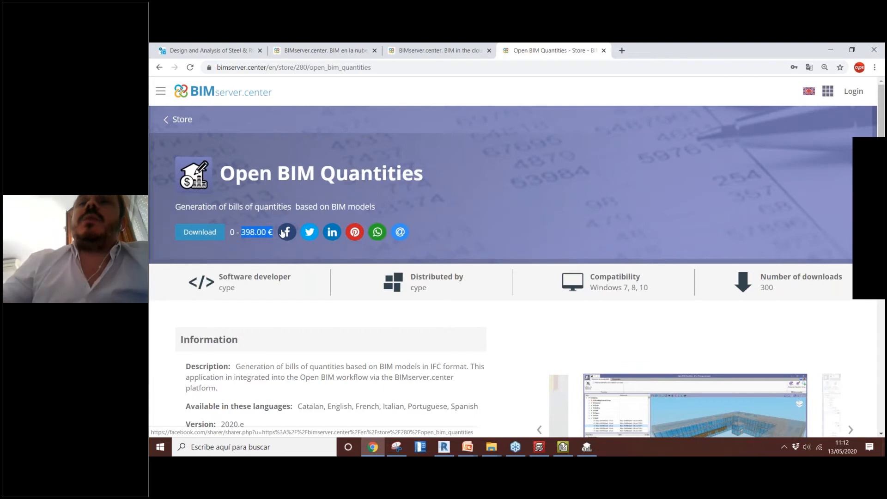
- Open cype.com in a new browser tab, enter the English site and go to its Products page
left_click(621, 50)
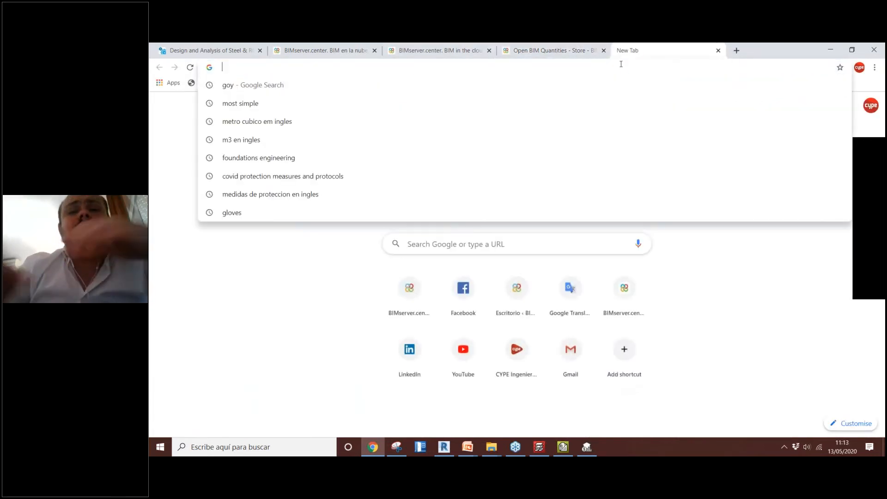
type("cype.")
key("Return")
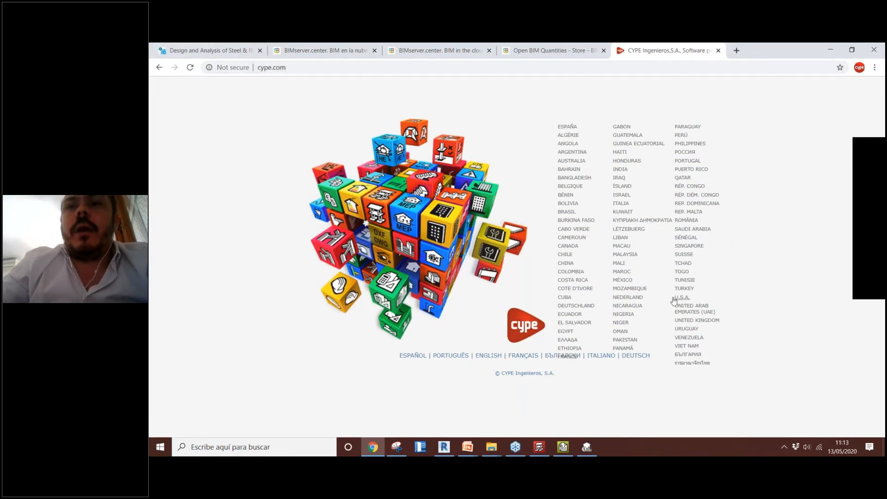
left_click(718, 316)
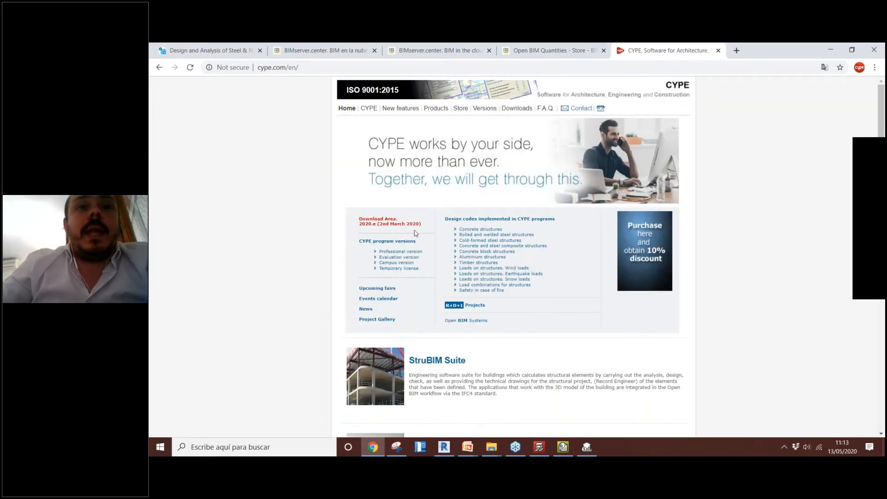
scroll(416, 234, "down", 5)
scroll(440, 296, "down", 7)
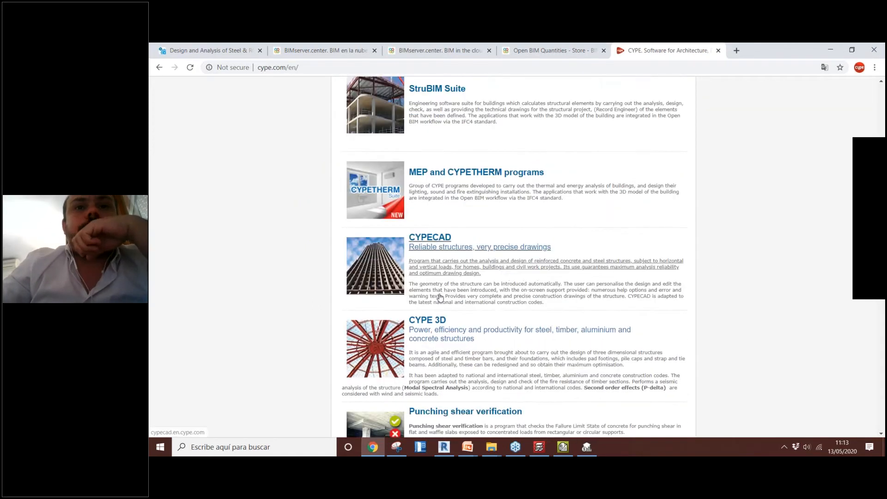
scroll(439, 294, "up", 12)
left_click(434, 109)
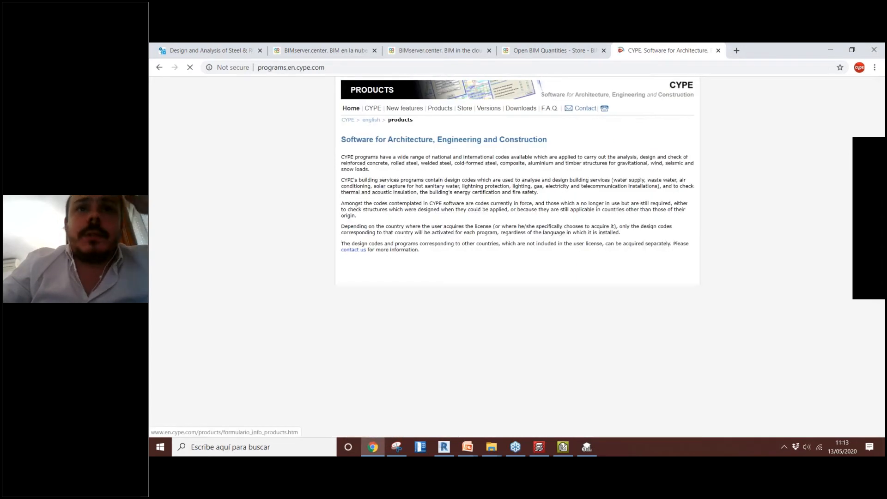
- Find "arqui" on the products page and examine the prices of Arquimedes and its modules
scroll(508, 184, "down", 5)
key("ctrl+f")
type("aq")
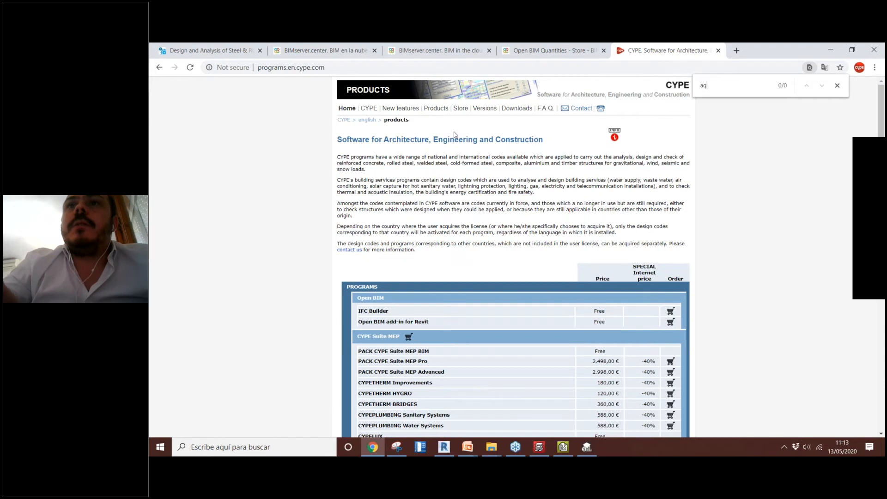
key("BackSpace")
type("rqui")
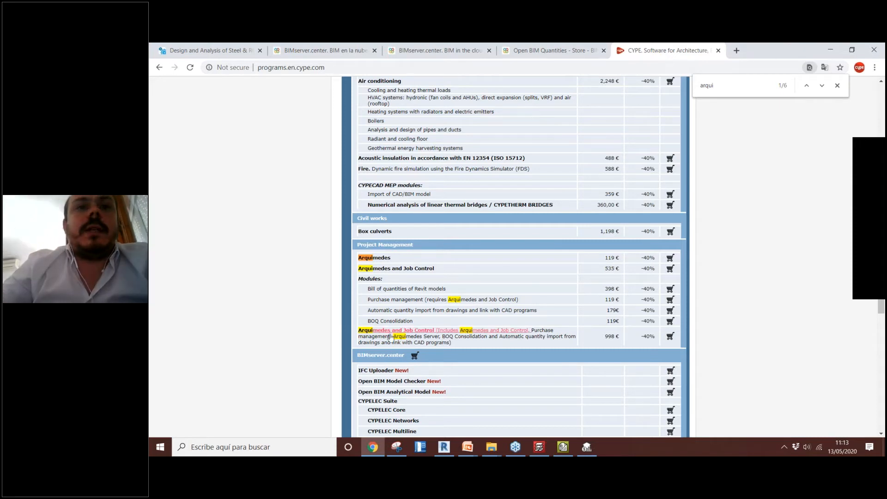
scroll(498, 309, "down", 1)
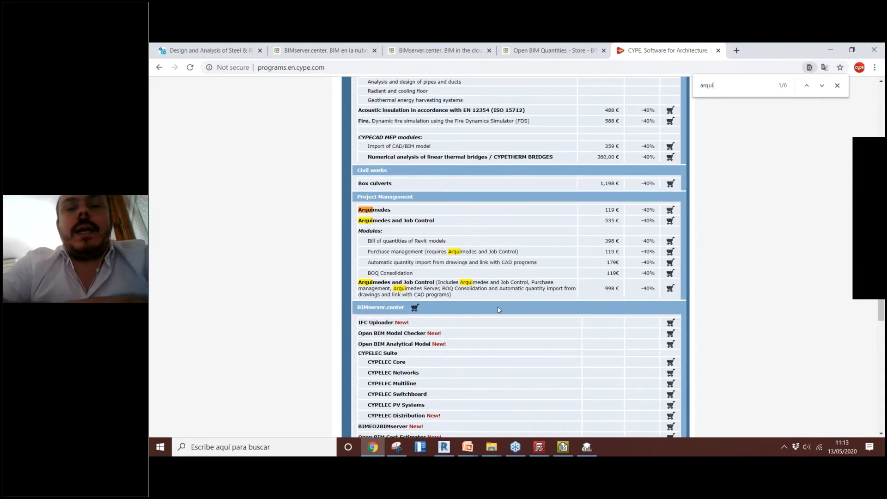